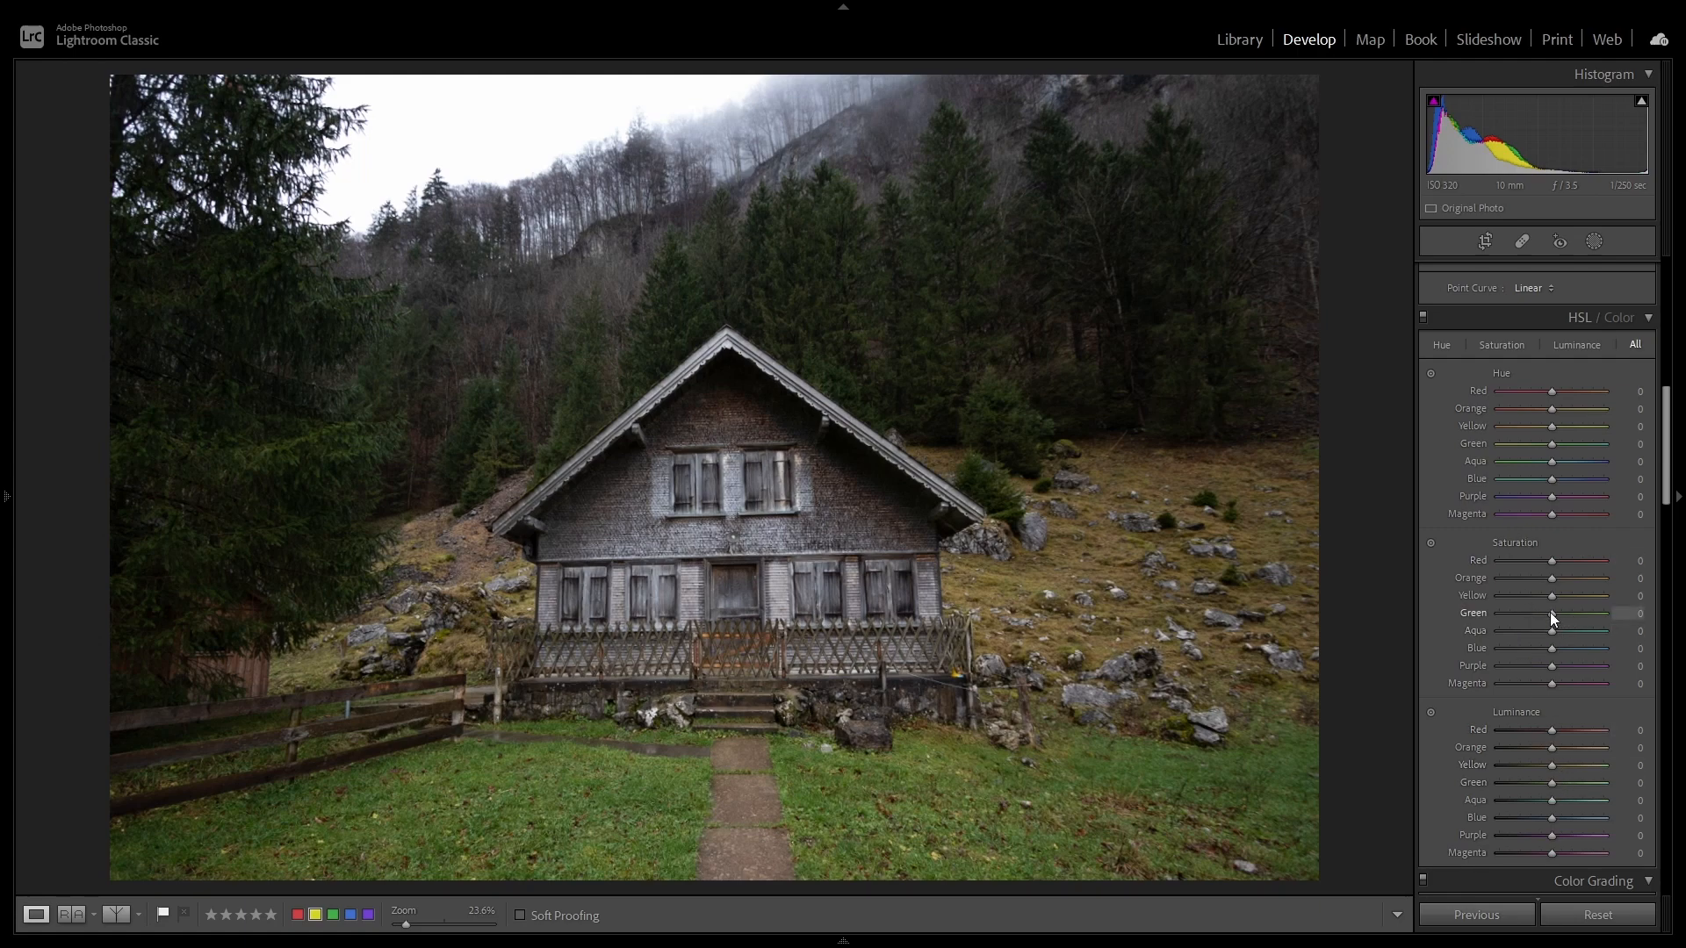
Set the HSL saturation of Green and Yellow to -100 and raise the luminance of both colours to +100.
left_click_drag(1552, 614, 1463, 614)
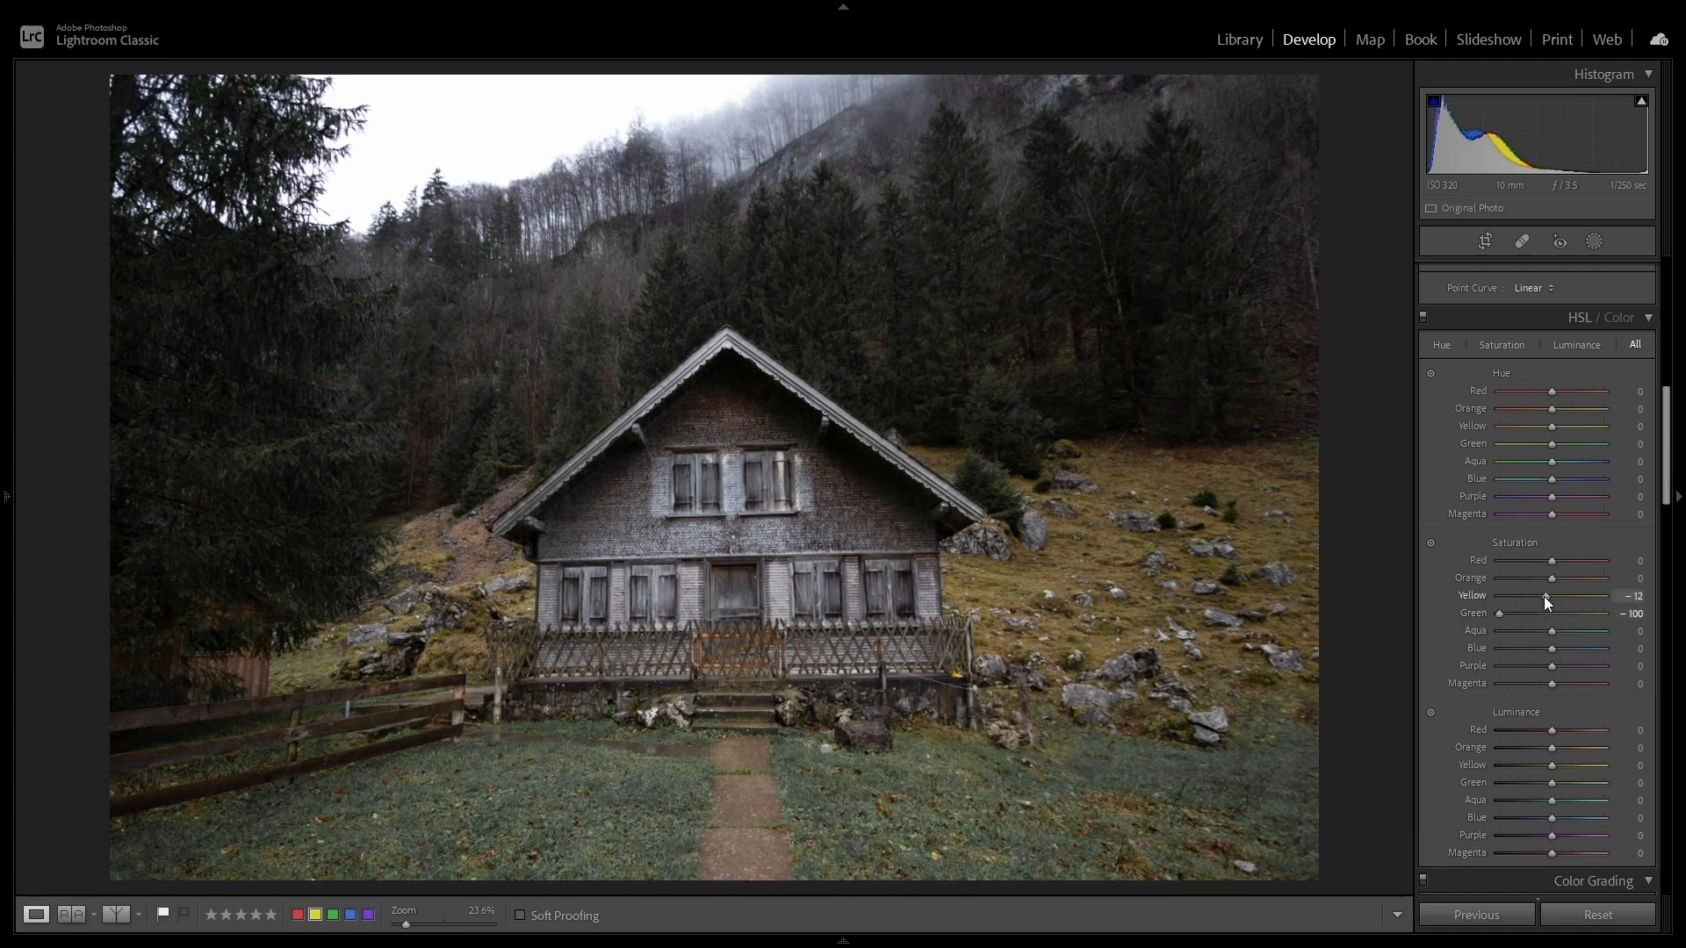
left_click_drag(1544, 598, 1481, 602)
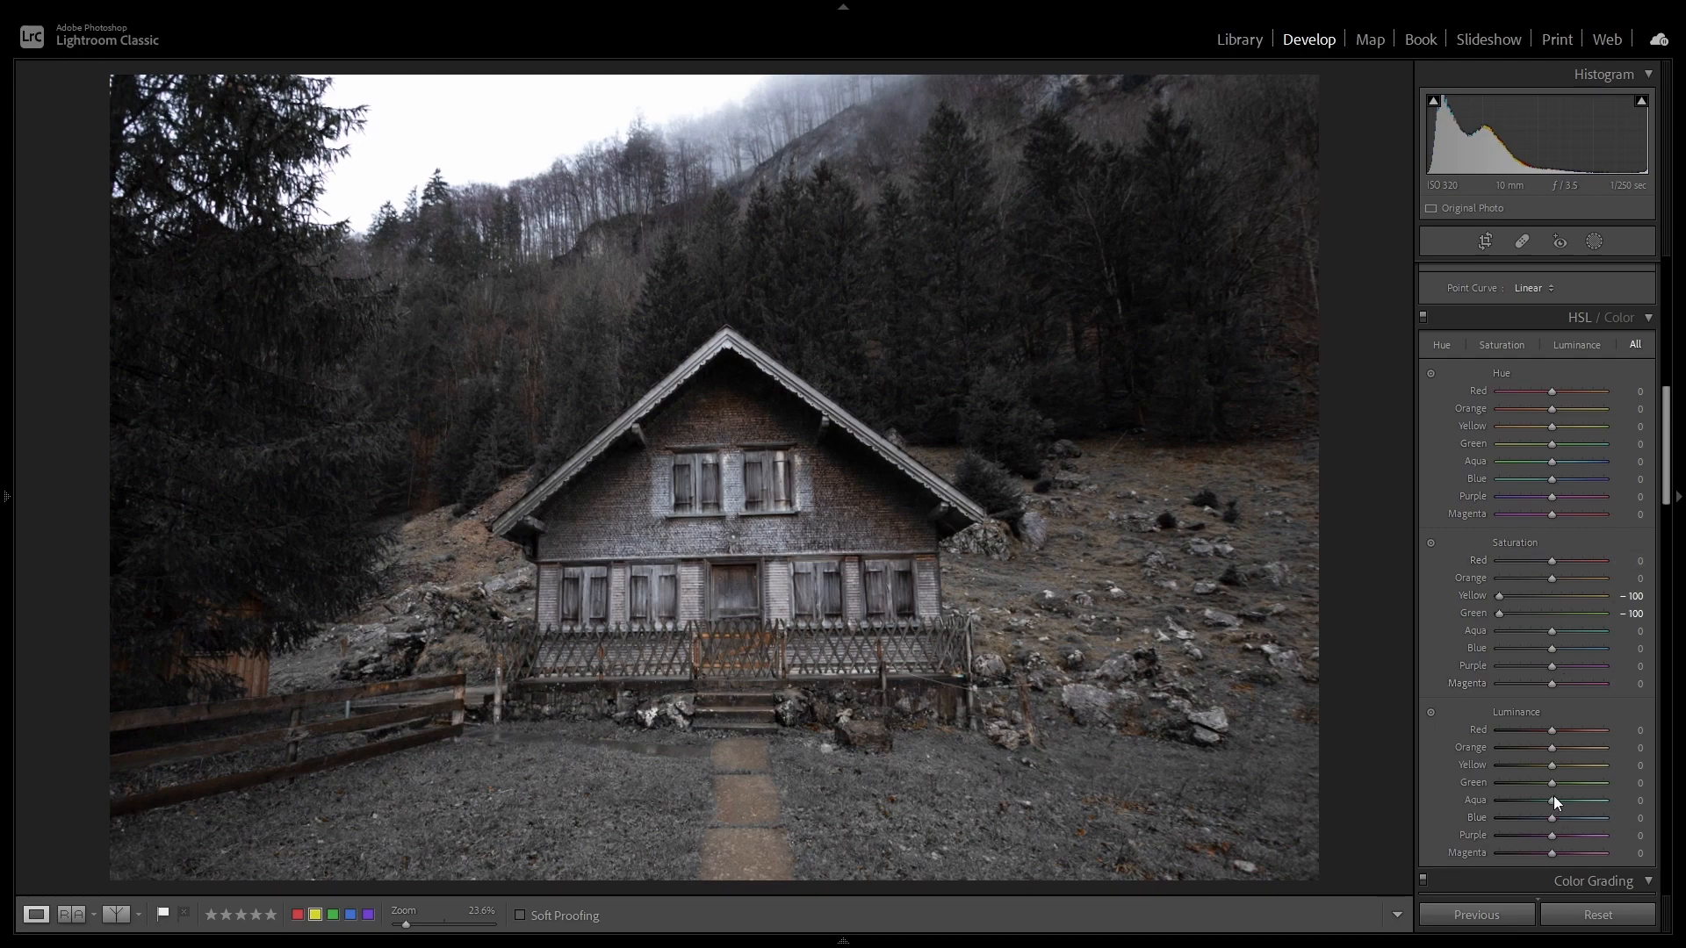
left_click_drag(1553, 782, 1625, 766)
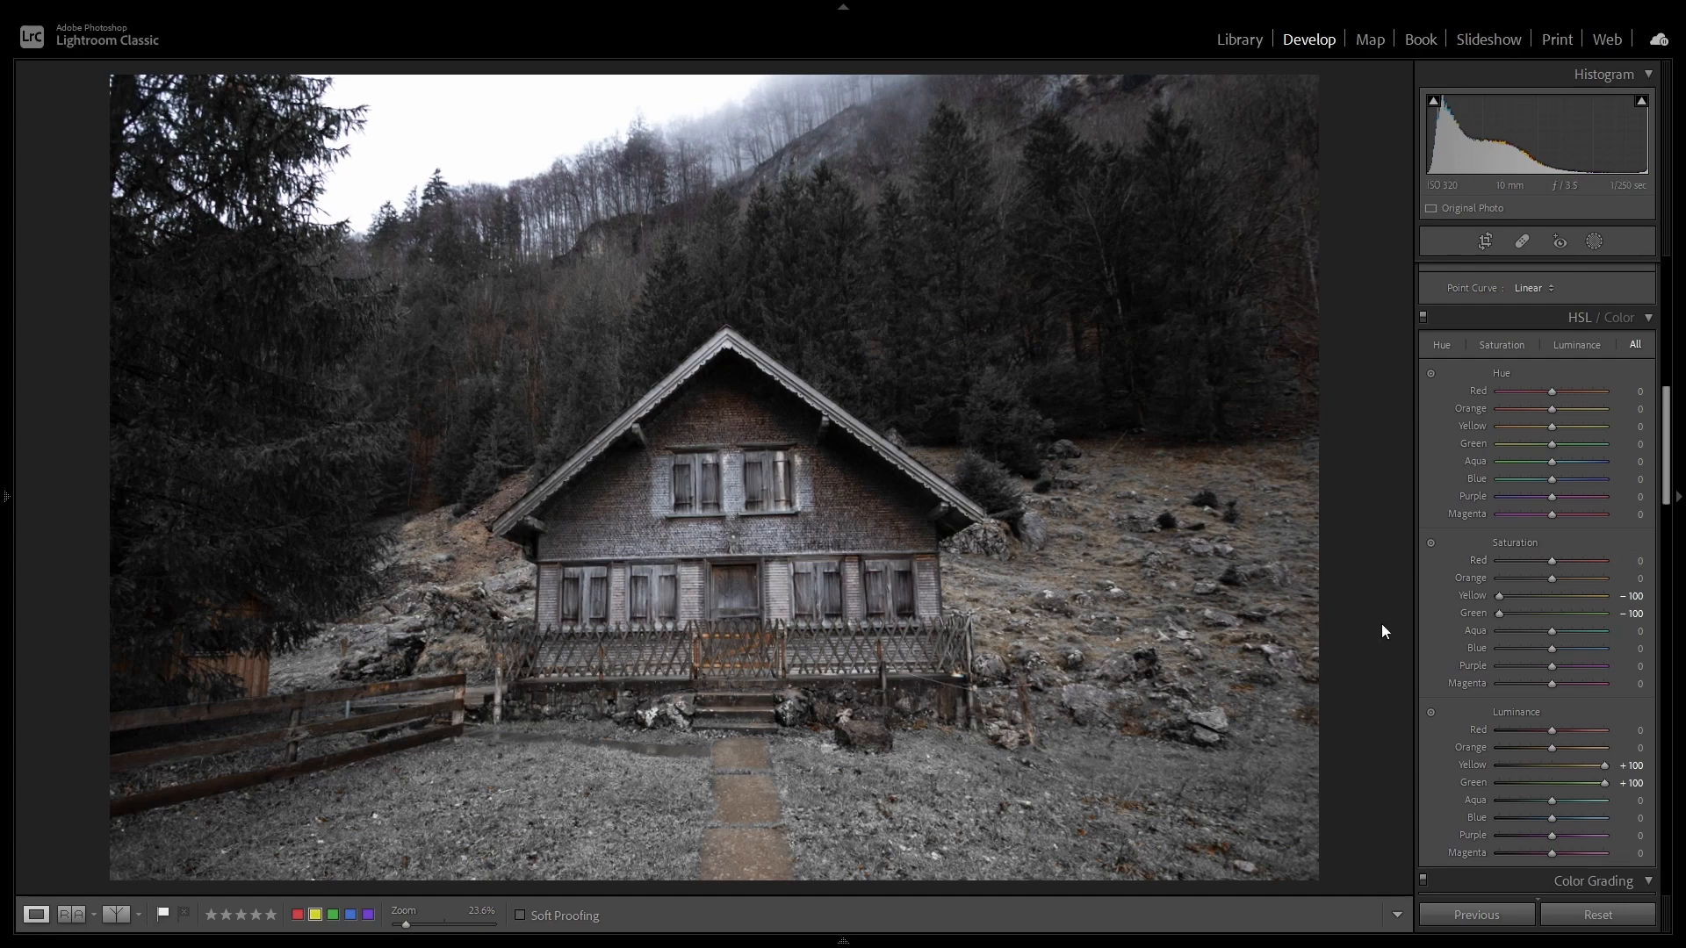
Set the basic tone values to Highlights -100, Shadows +100 and Whites +58.
scroll(1547, 586, "up", 10)
scroll(1557, 587, "down", 4)
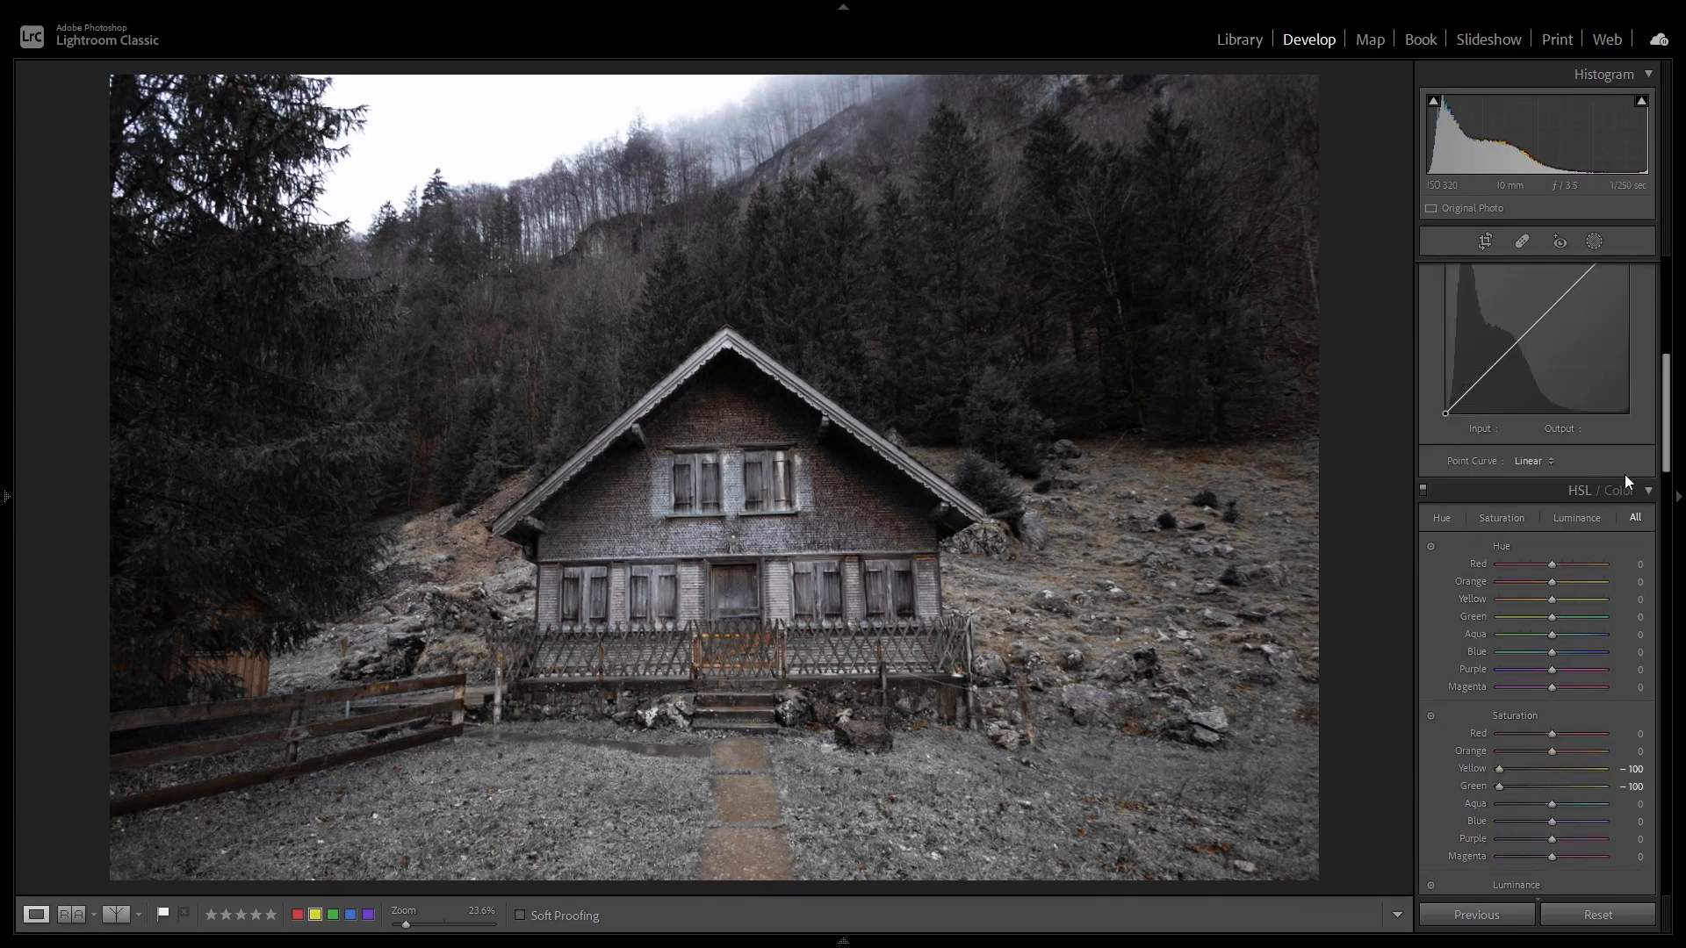
scroll(1535, 554, "up", 5)
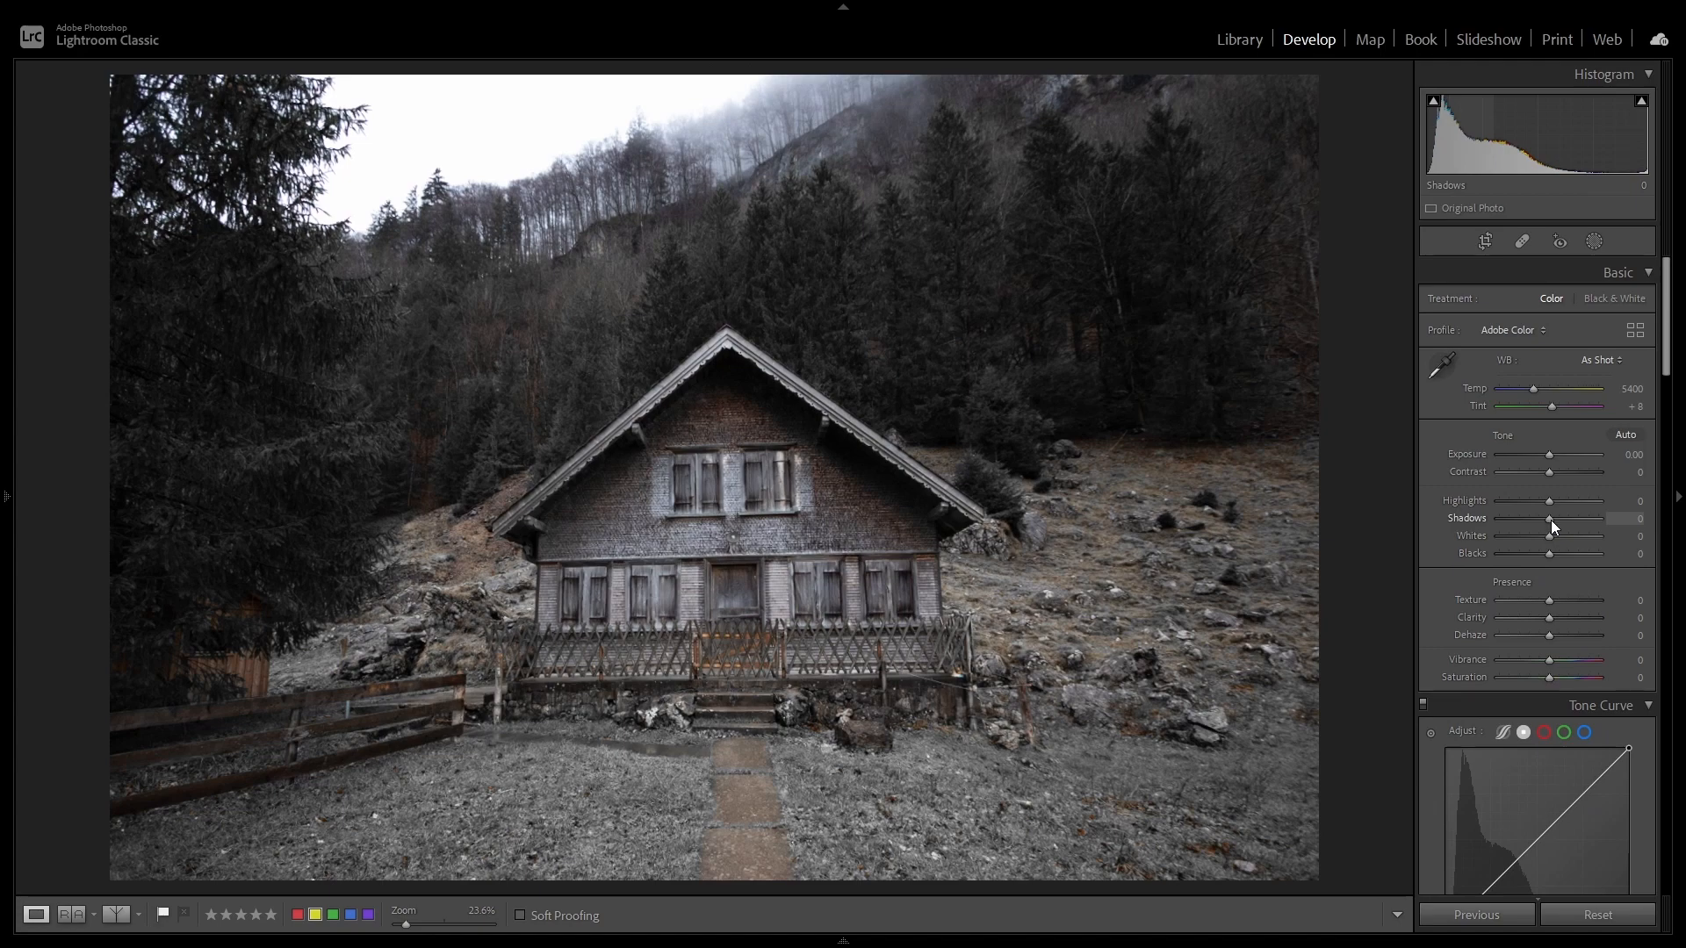
left_click_drag(1551, 520, 1455, 507)
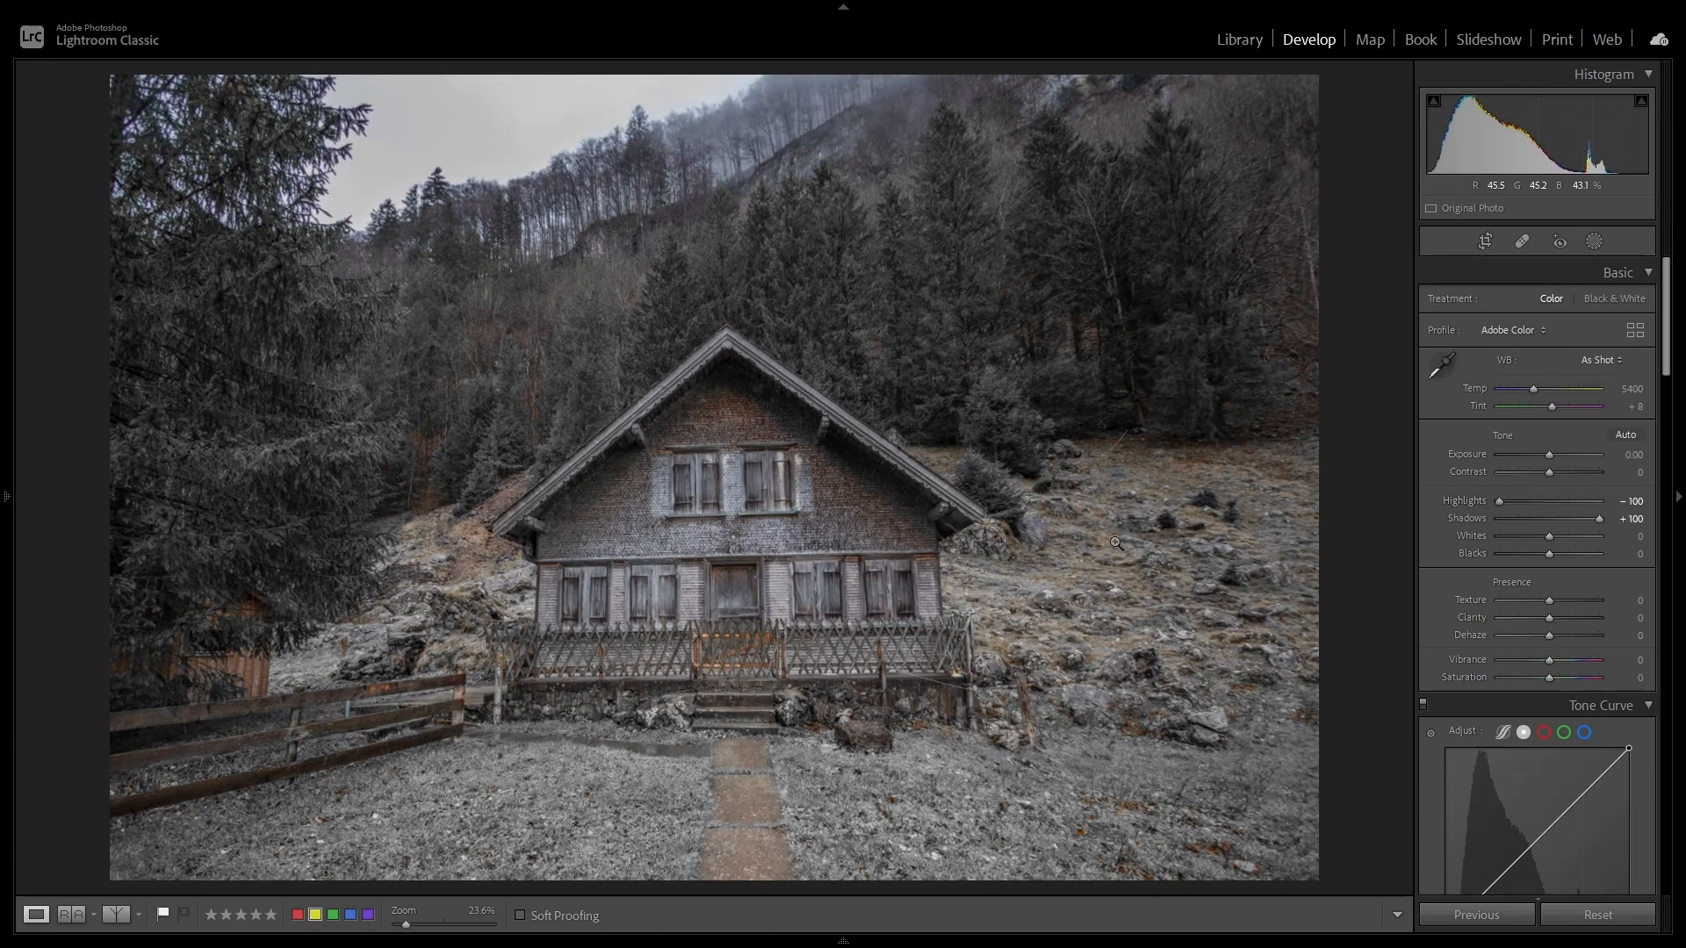
left_click(72, 914)
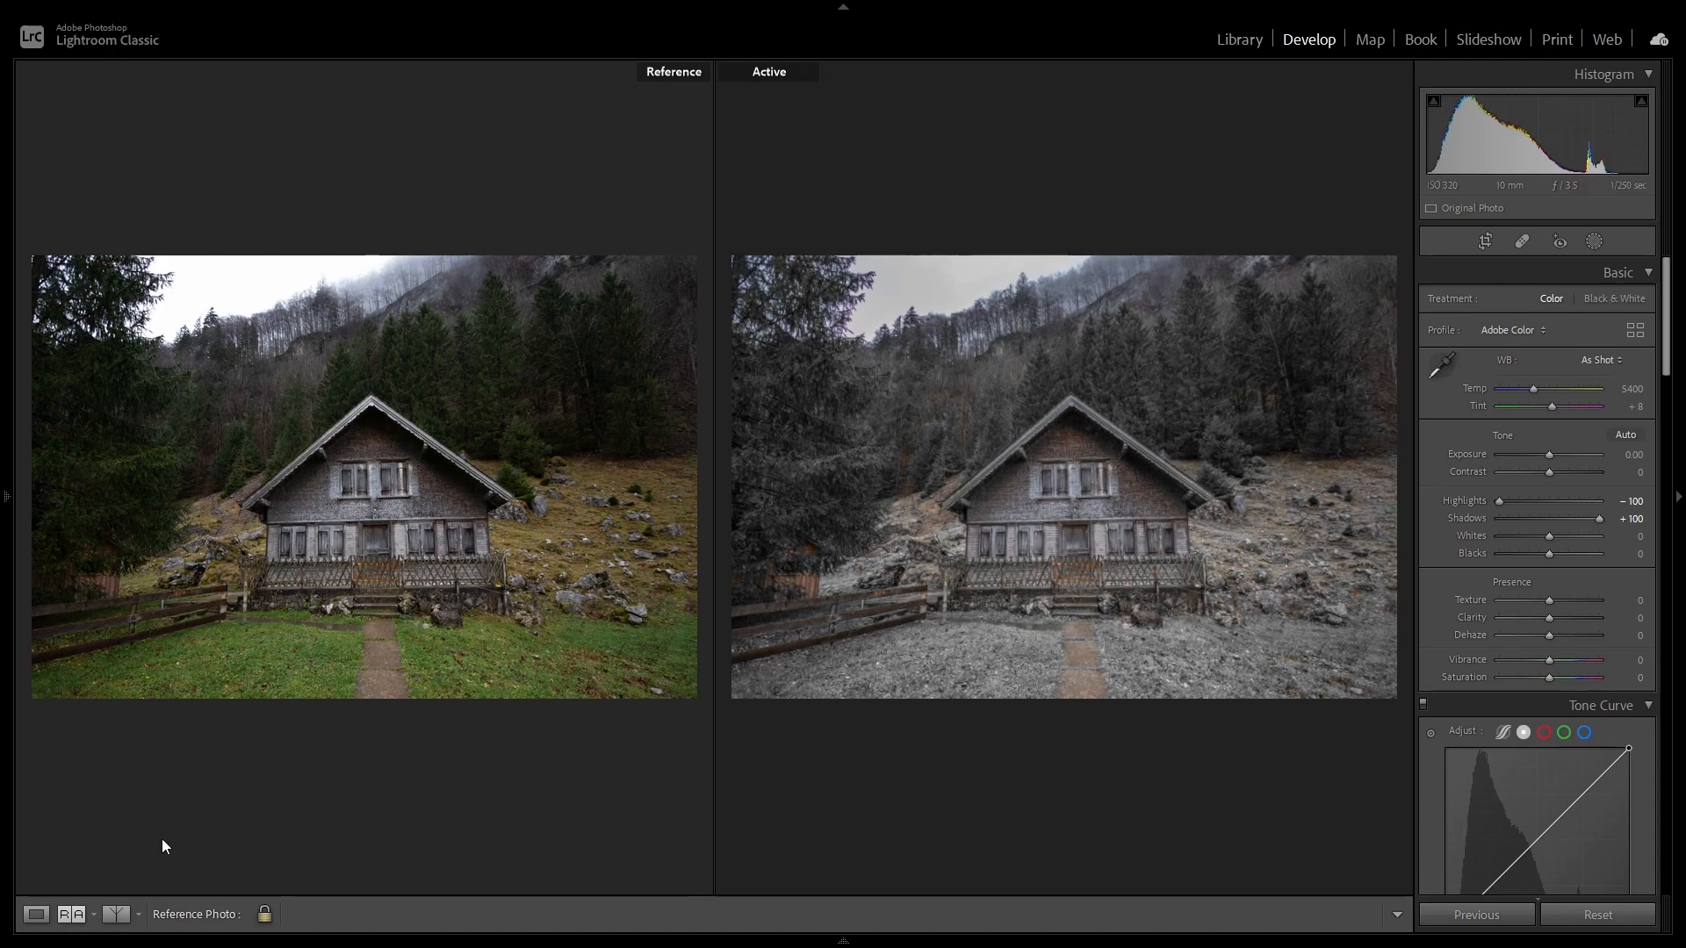
left_click(35, 914)
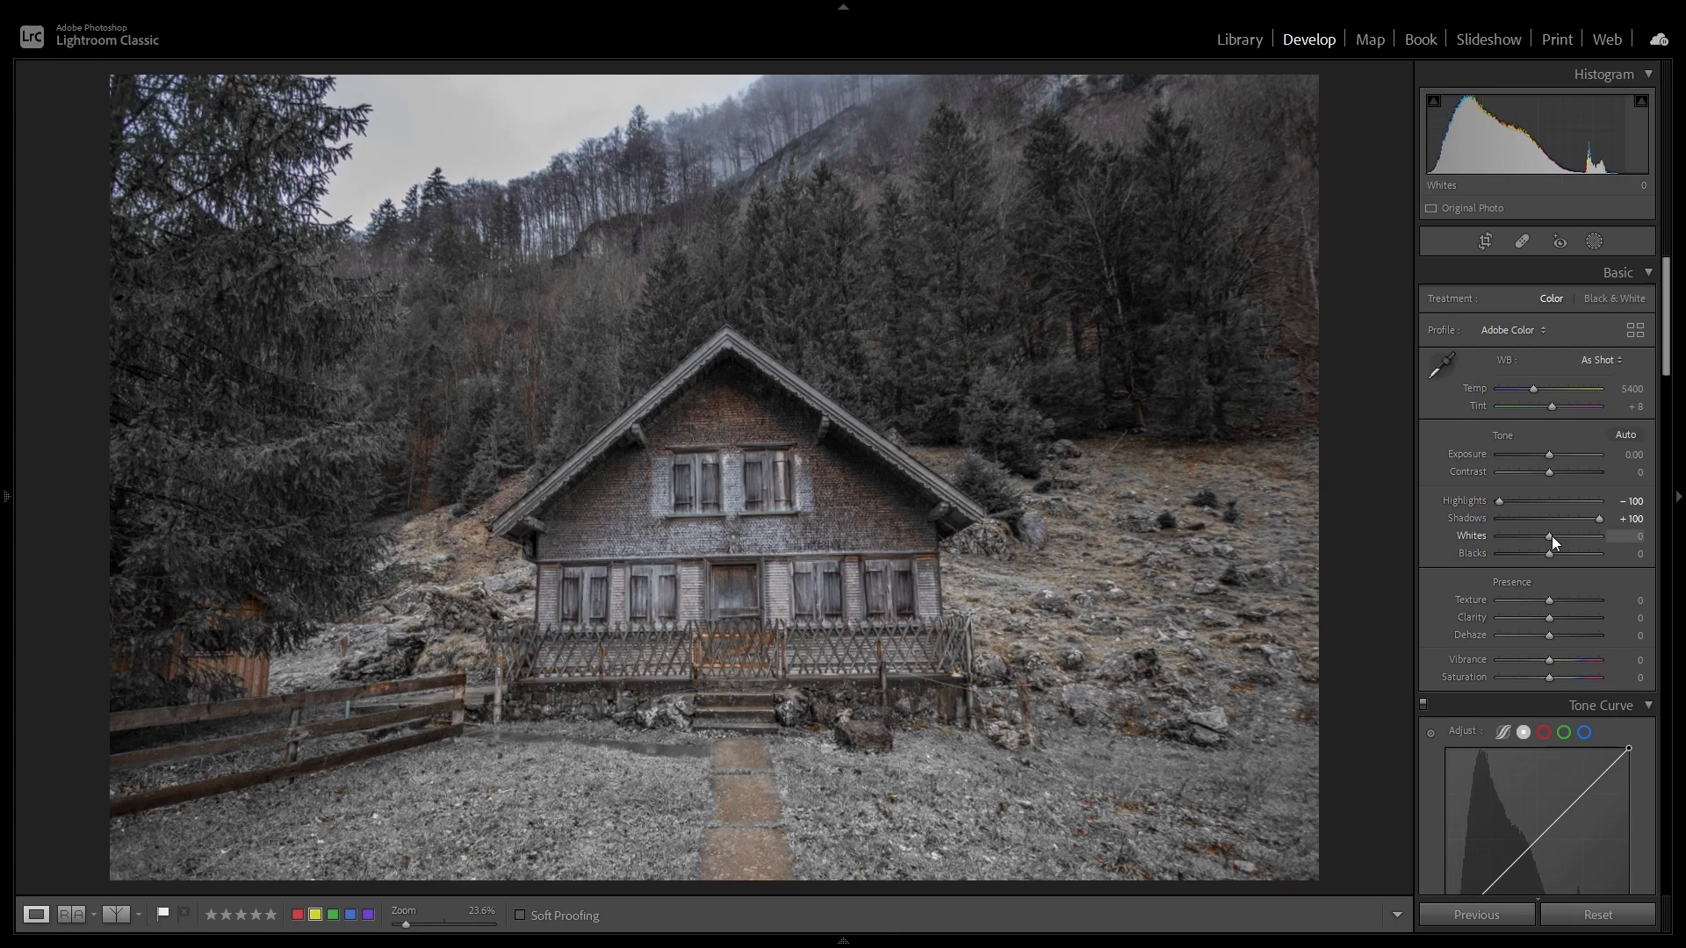
left_click_drag(1552, 535, 1581, 535)
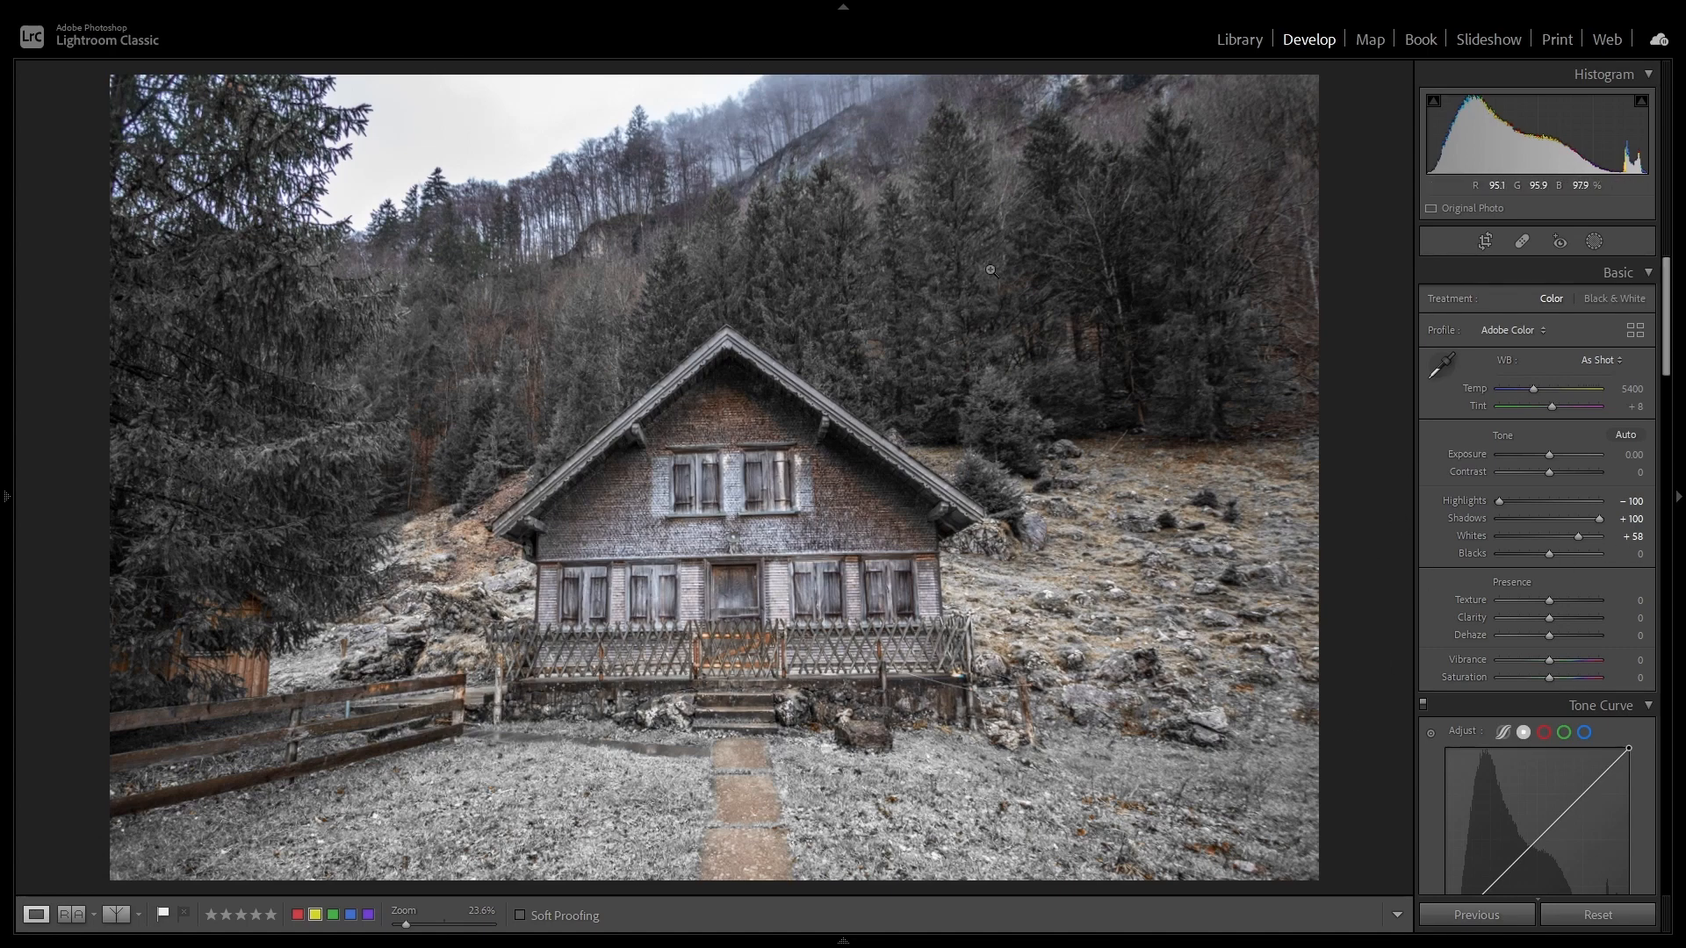
Create a new brush mask using the Snow Flake 1 effect preset.
left_click(1600, 243)
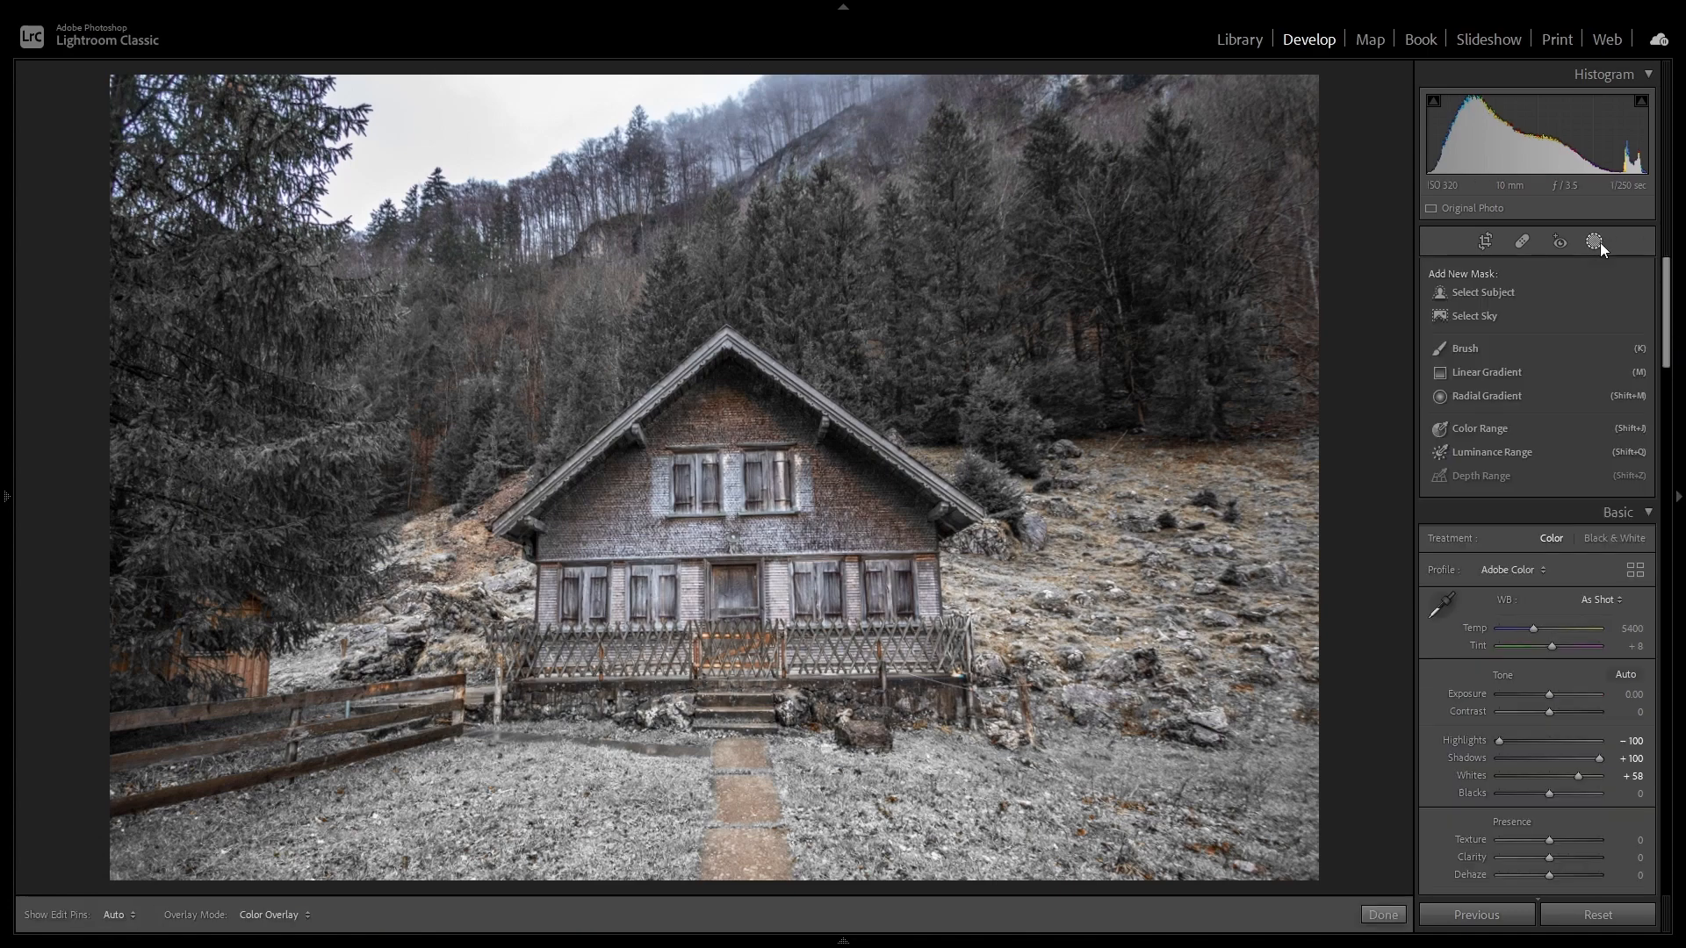
left_click(1472, 350)
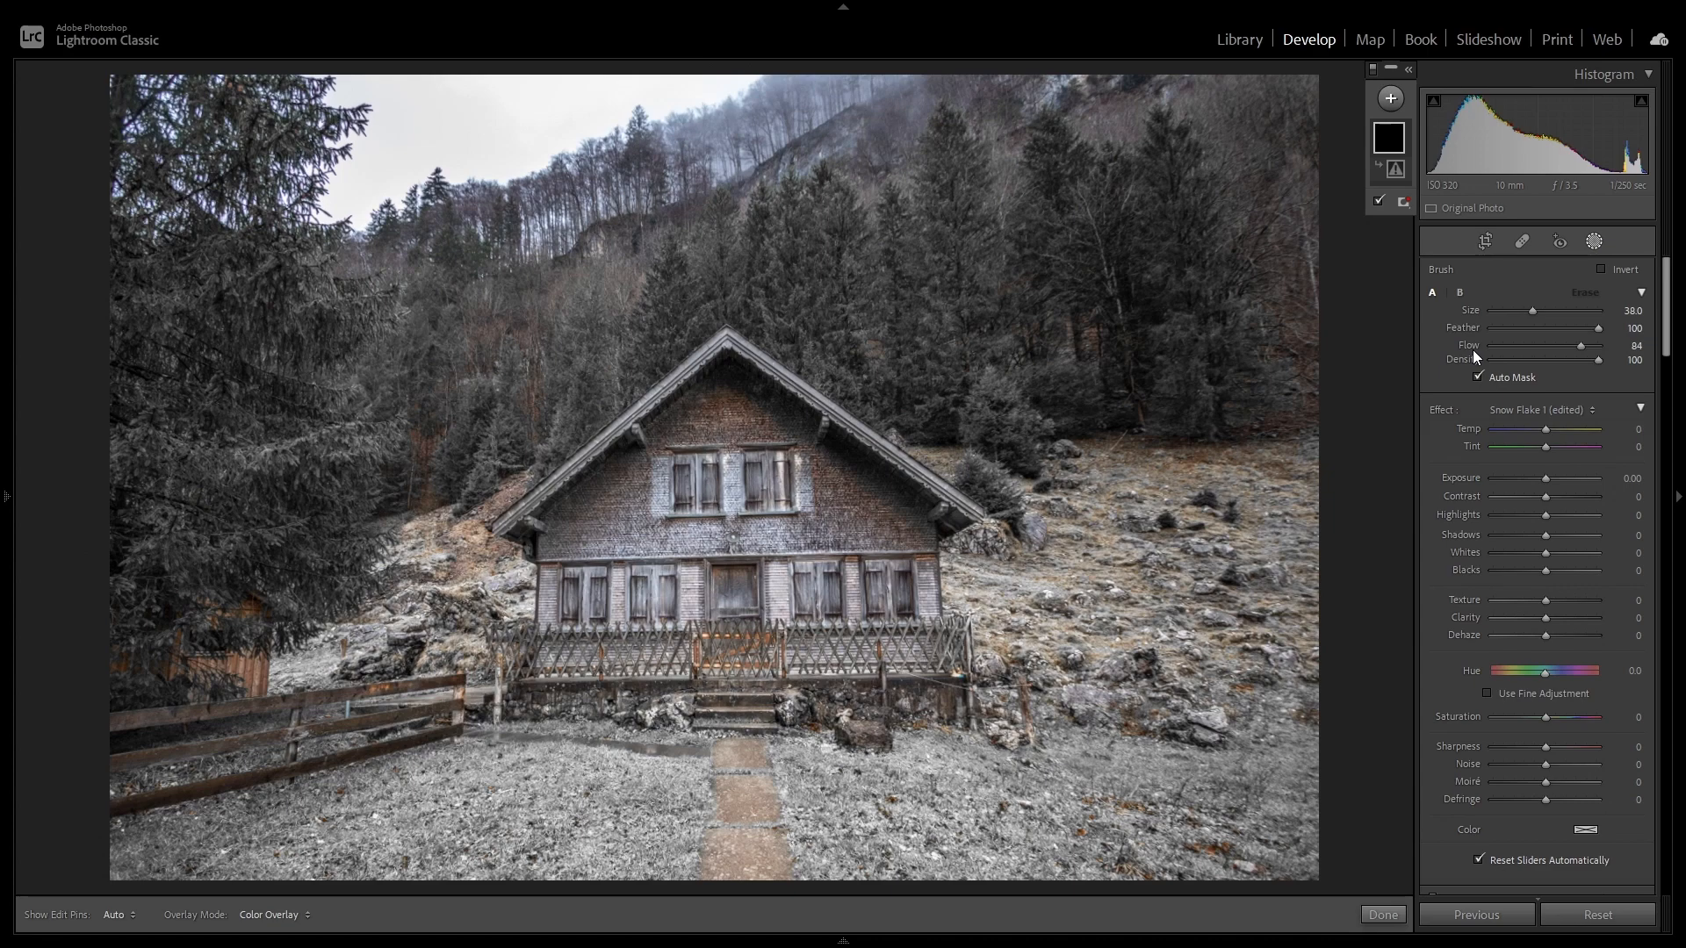
left_click(1502, 405)
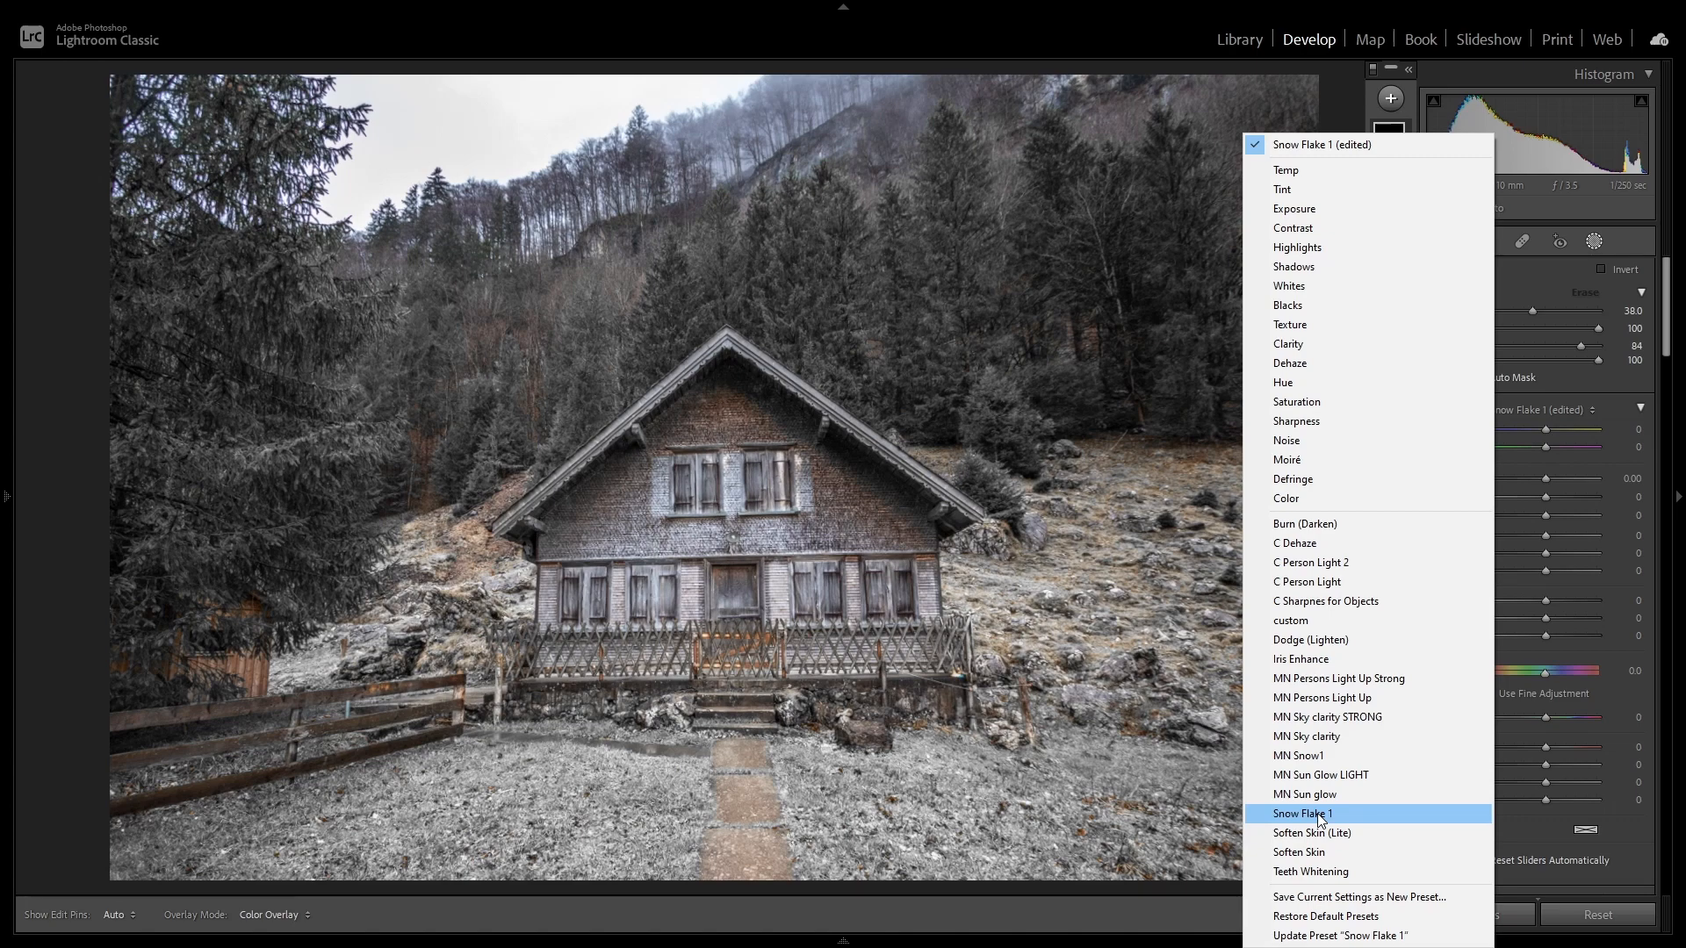
left_click(1317, 814)
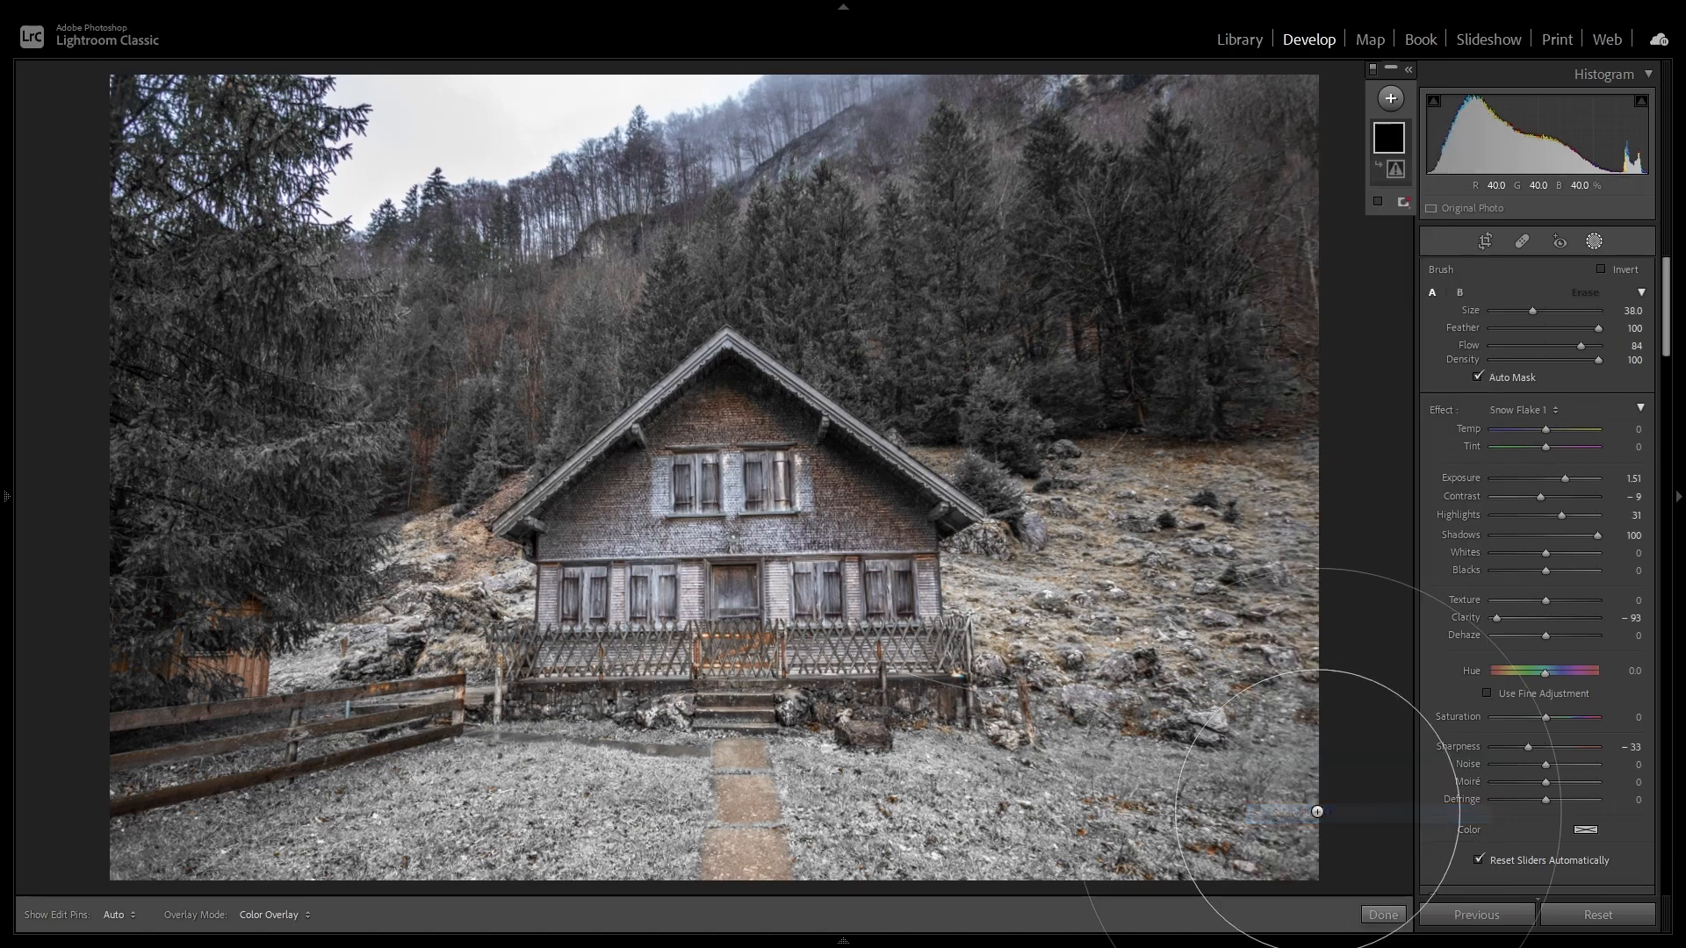
left_click(1624, 482)
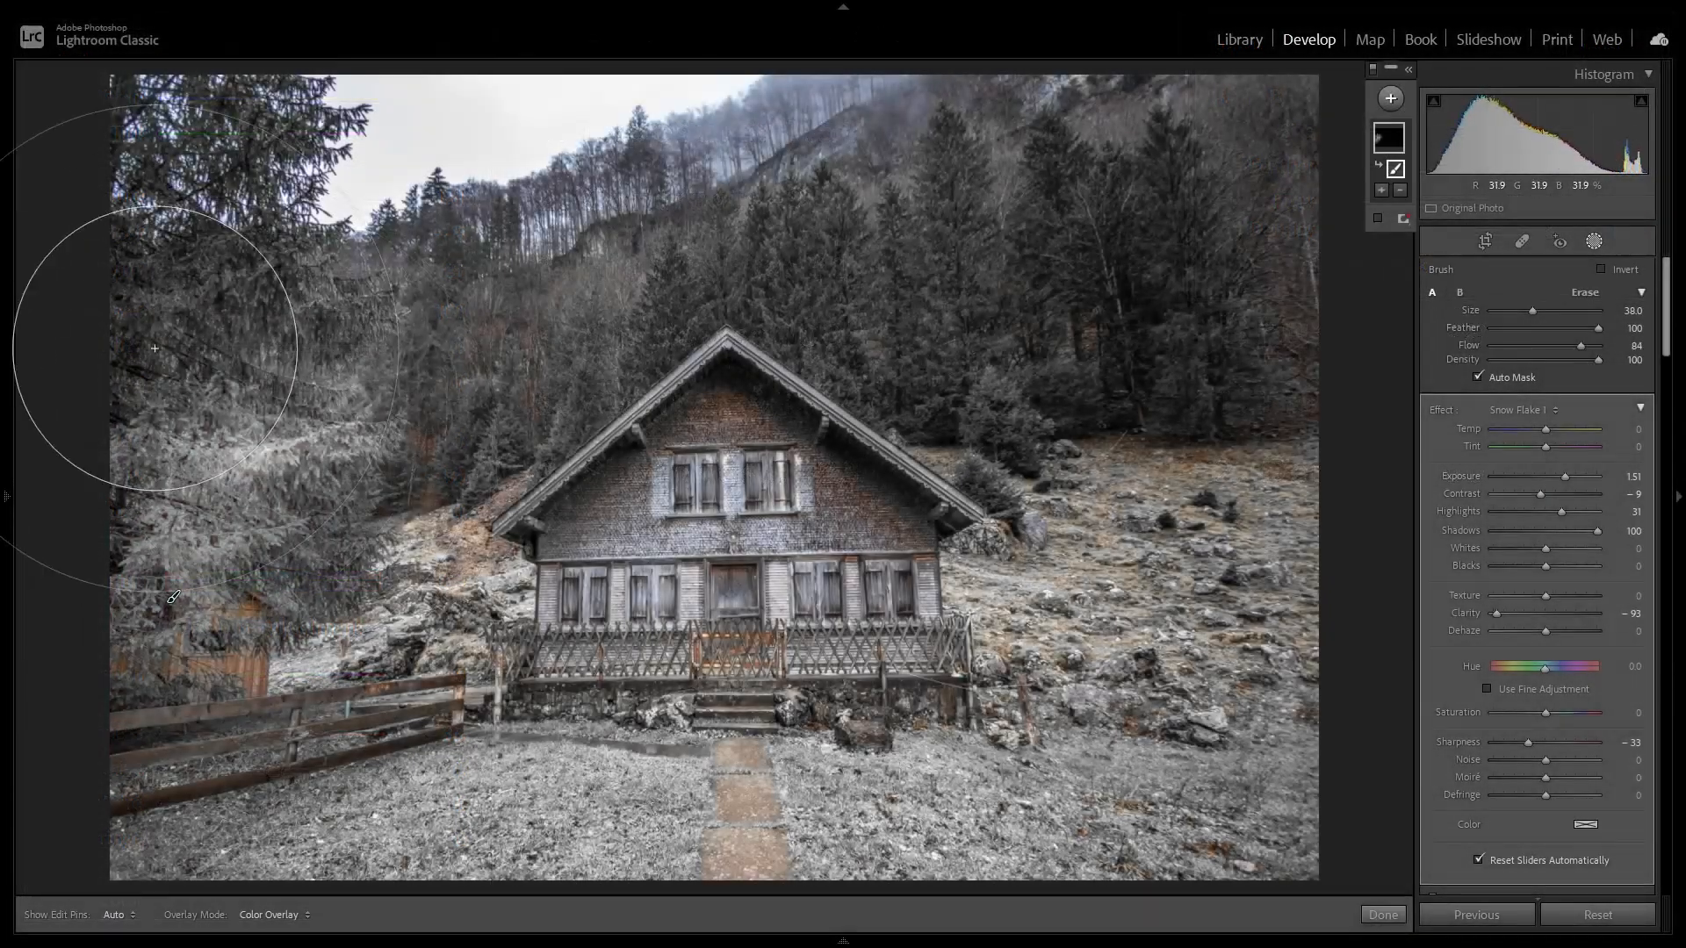
Paint the snow effect over the large fir beside the house and the forest on the hillside behind it.
left_click(156, 345)
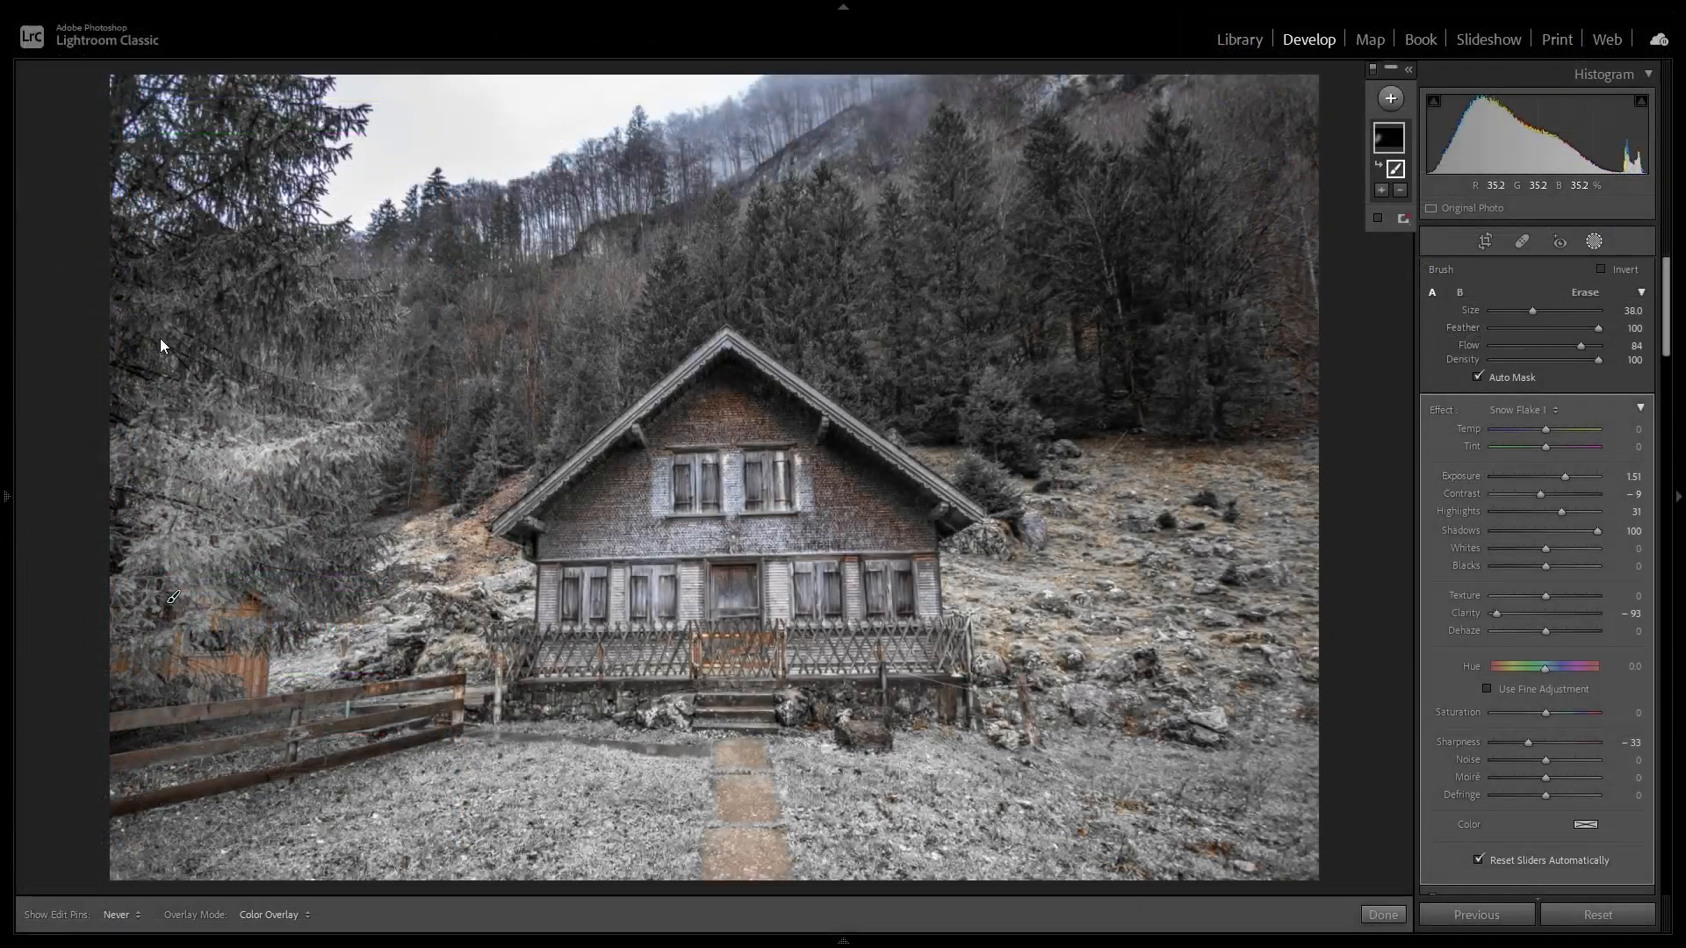
left_click(213, 217)
left_click(151, 135)
left_click(281, 144)
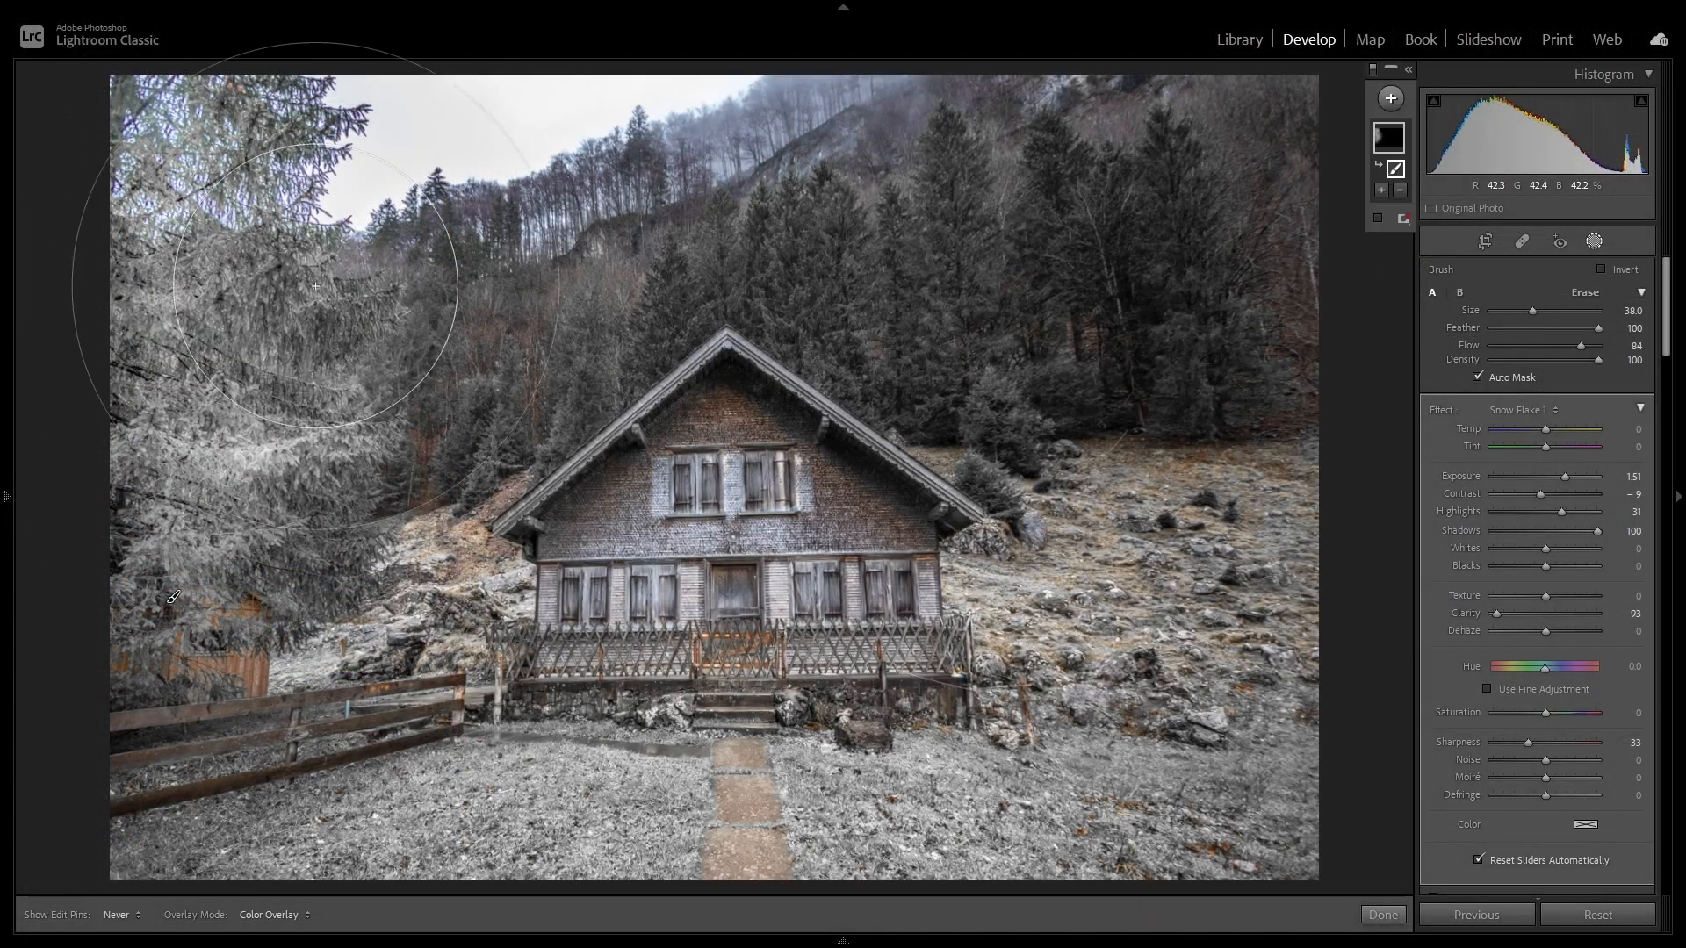
left_click(332, 389)
left_click(176, 680)
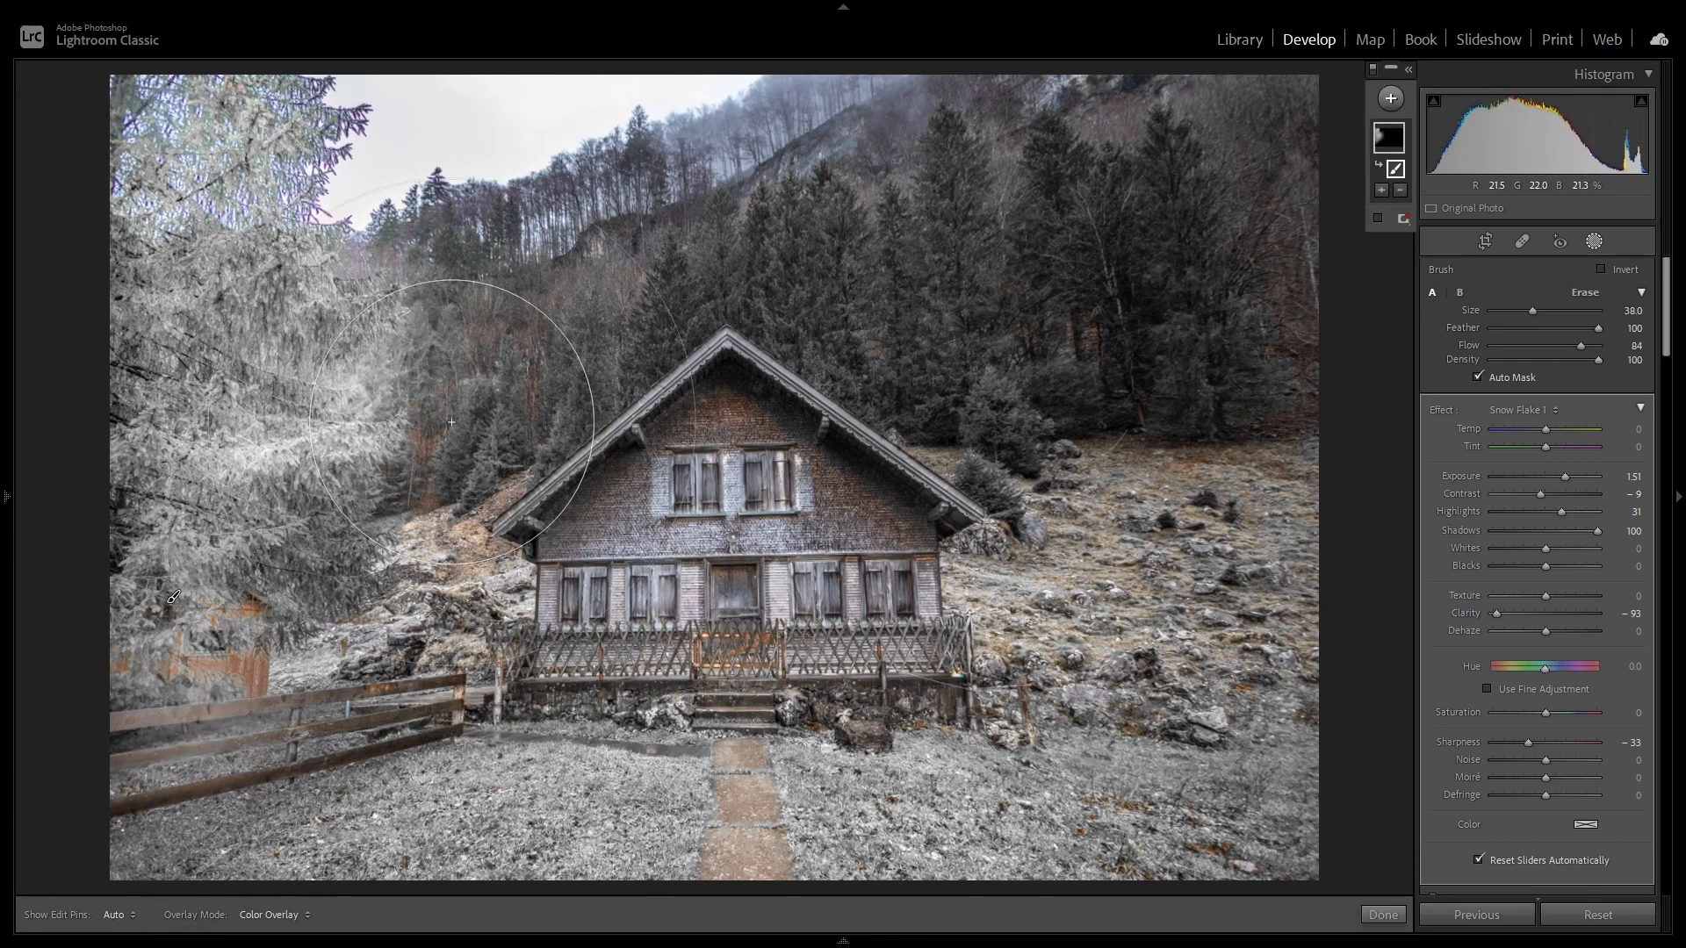
left_click(485, 330)
left_click(710, 209)
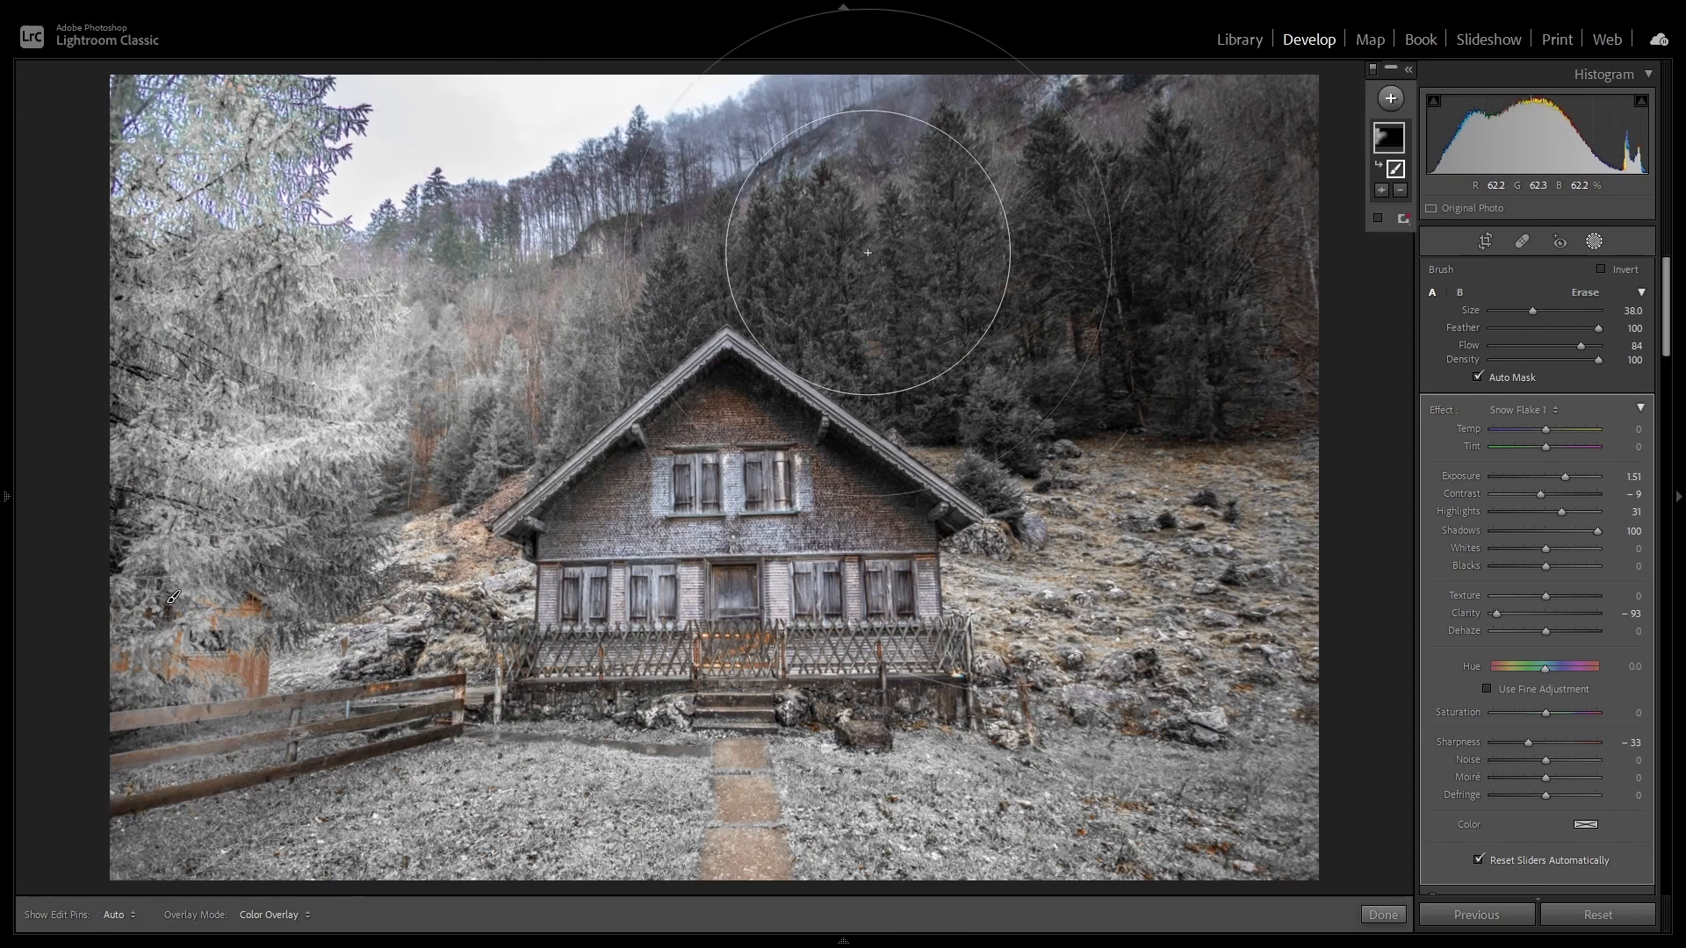
left_click(1006, 355)
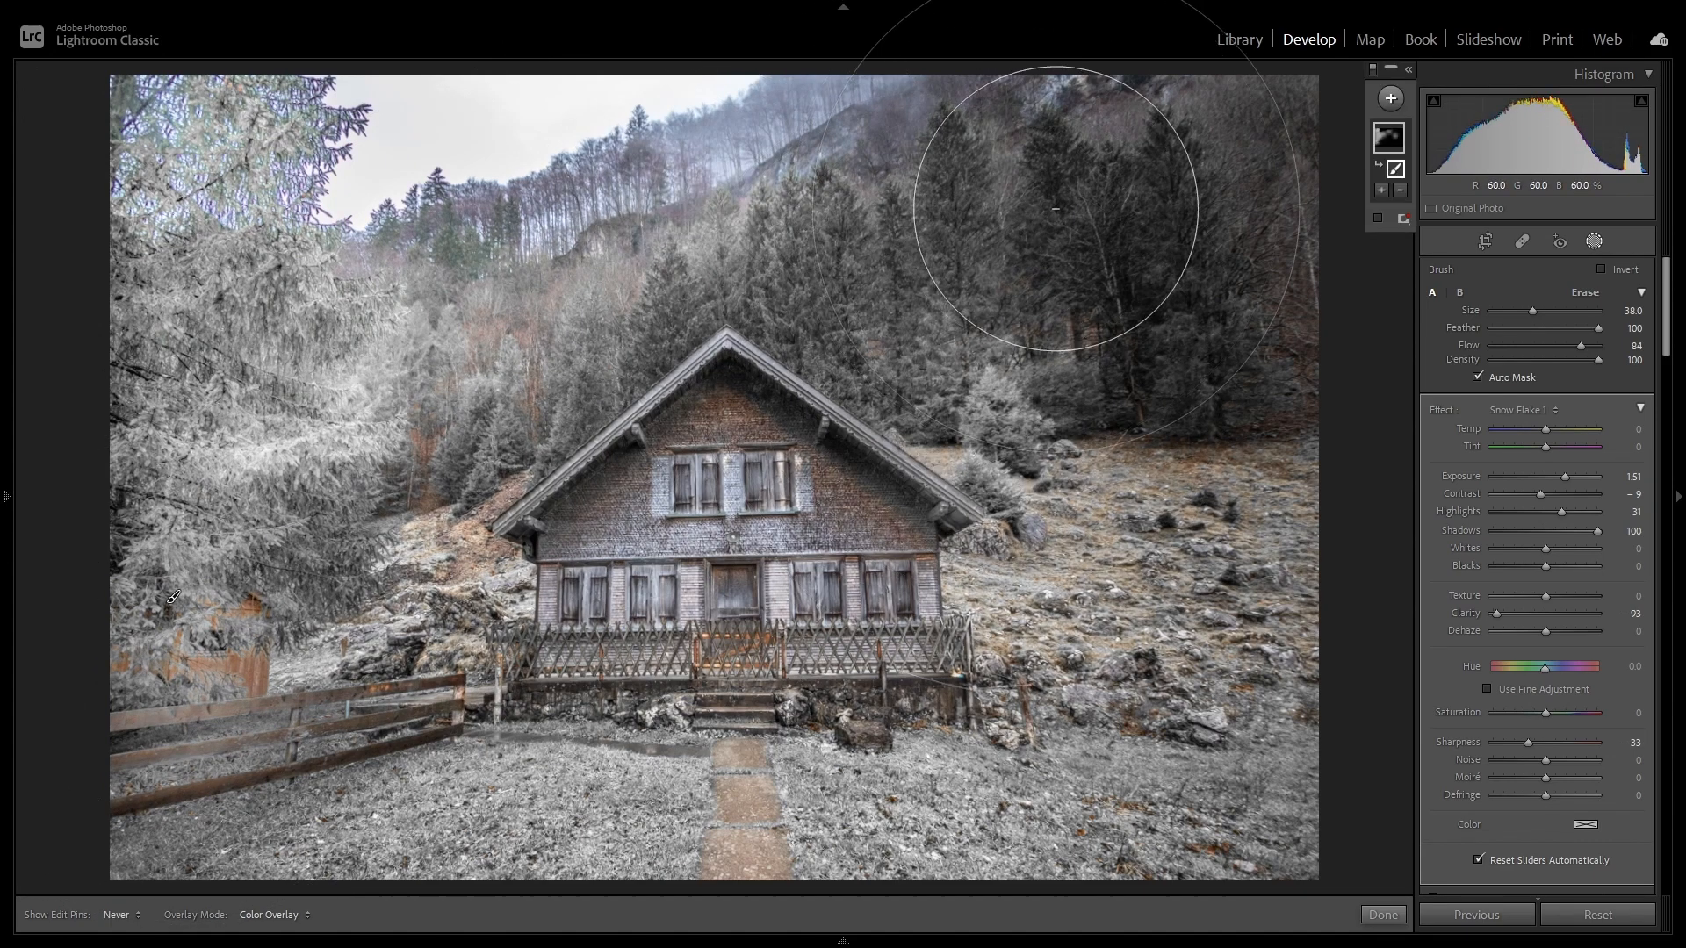
left_click(1076, 230)
left_click(1177, 344)
left_click(1250, 340)
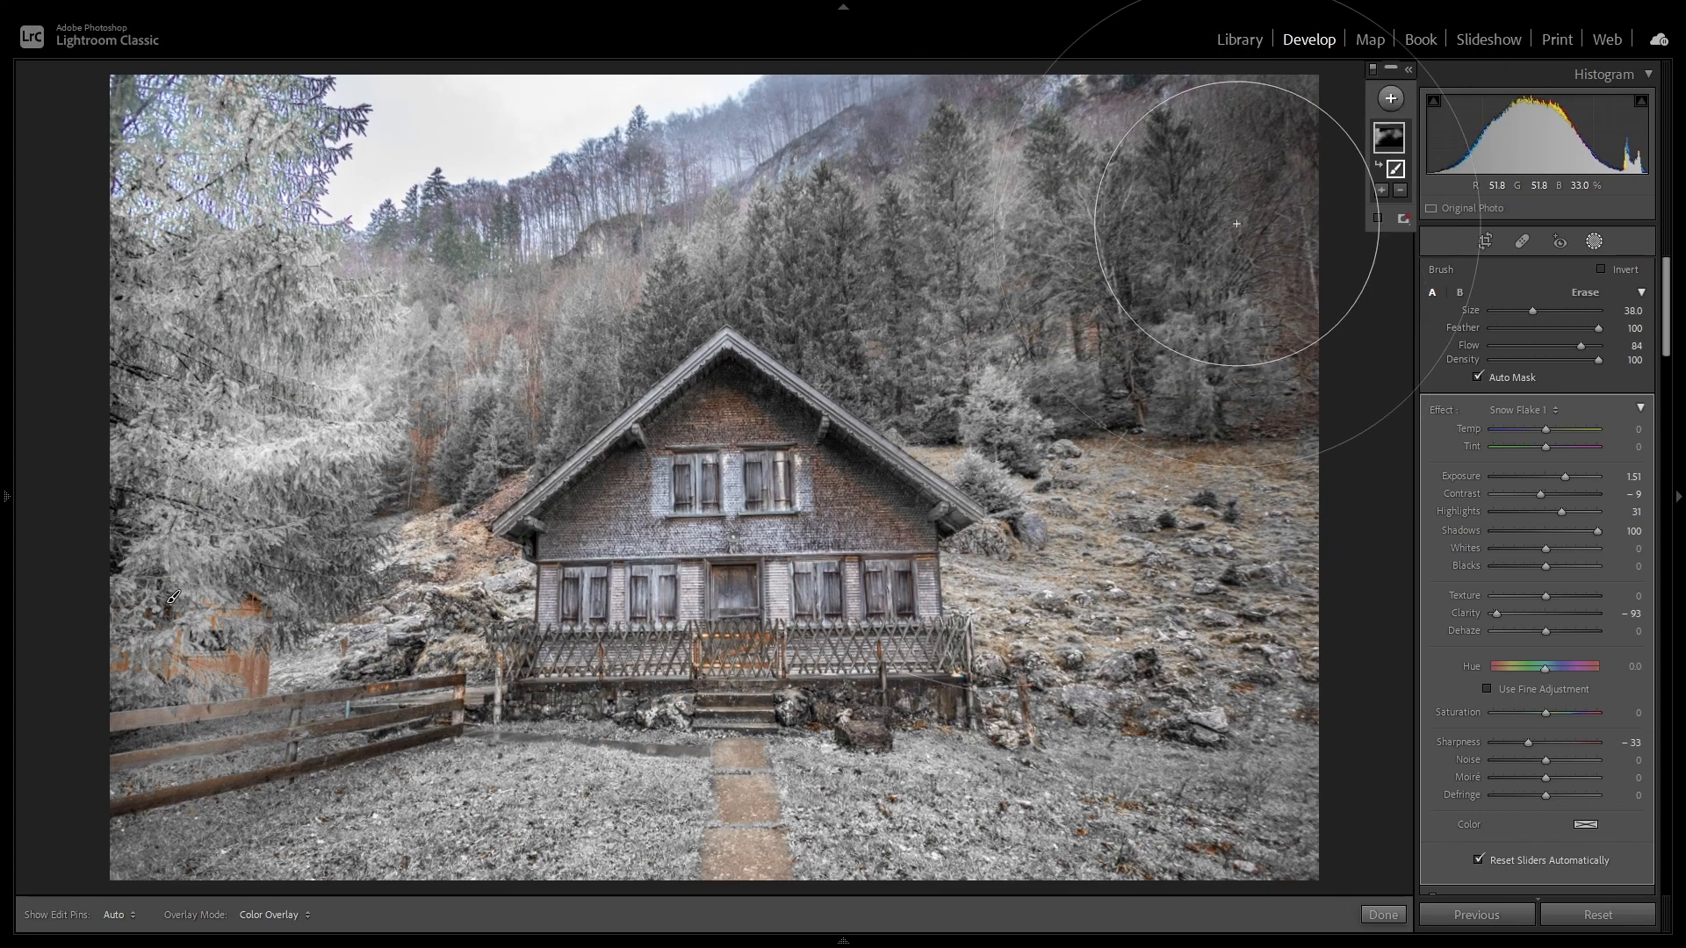
left_click(1232, 171)
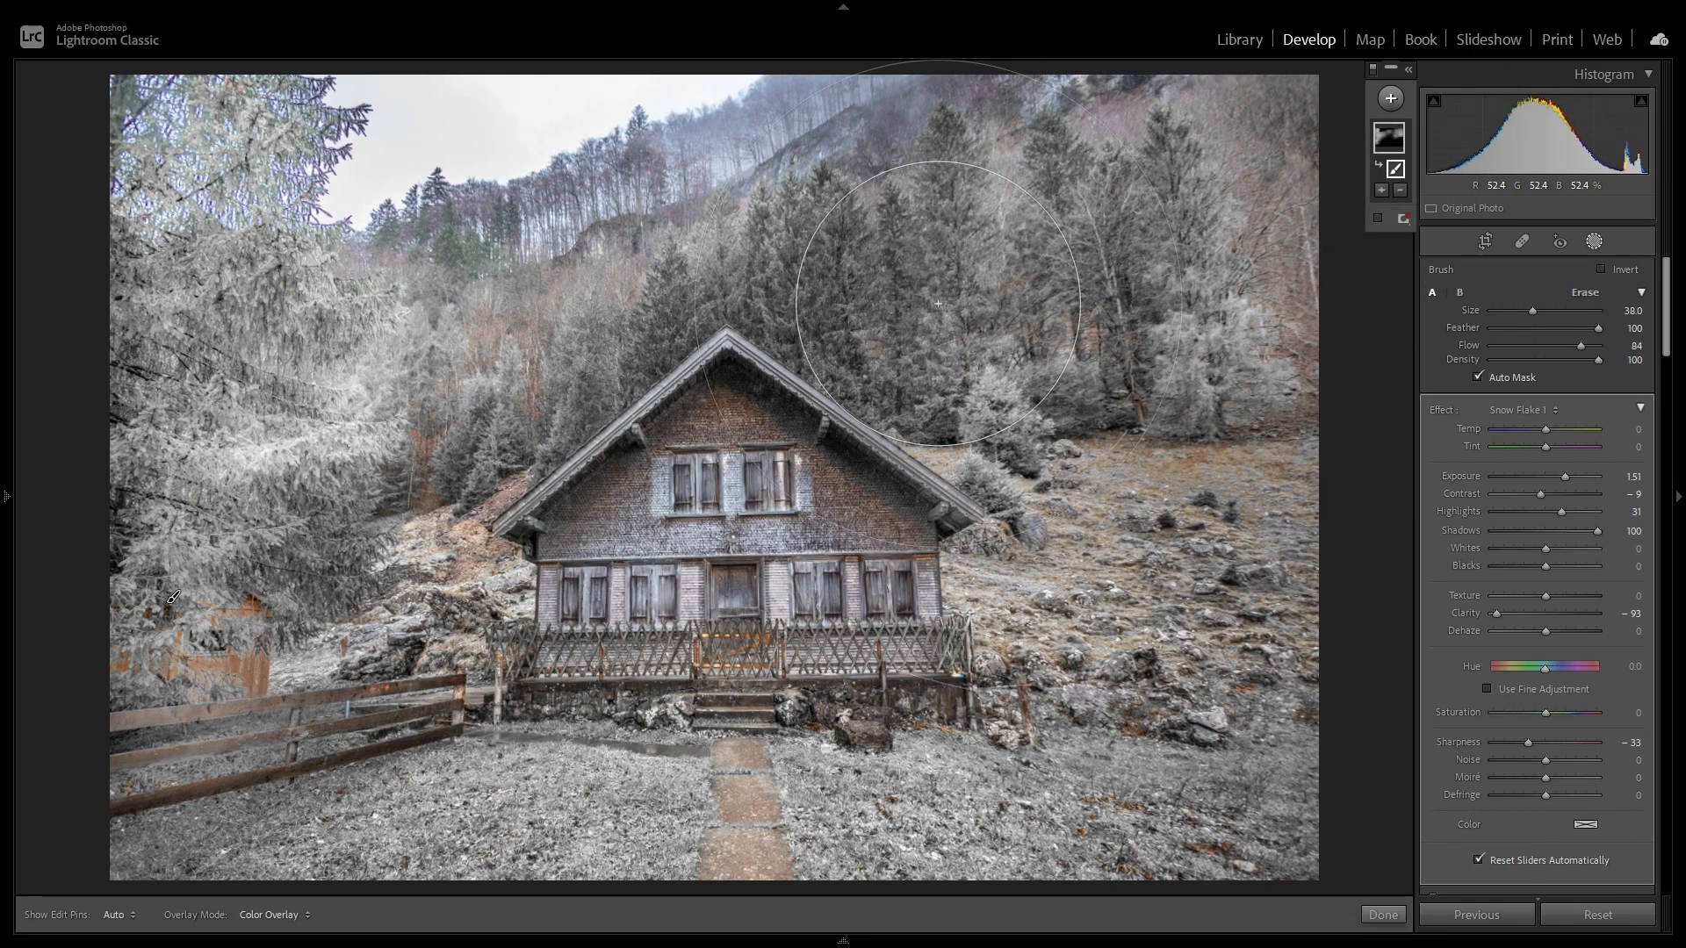
left_click(913, 290)
left_click(684, 273)
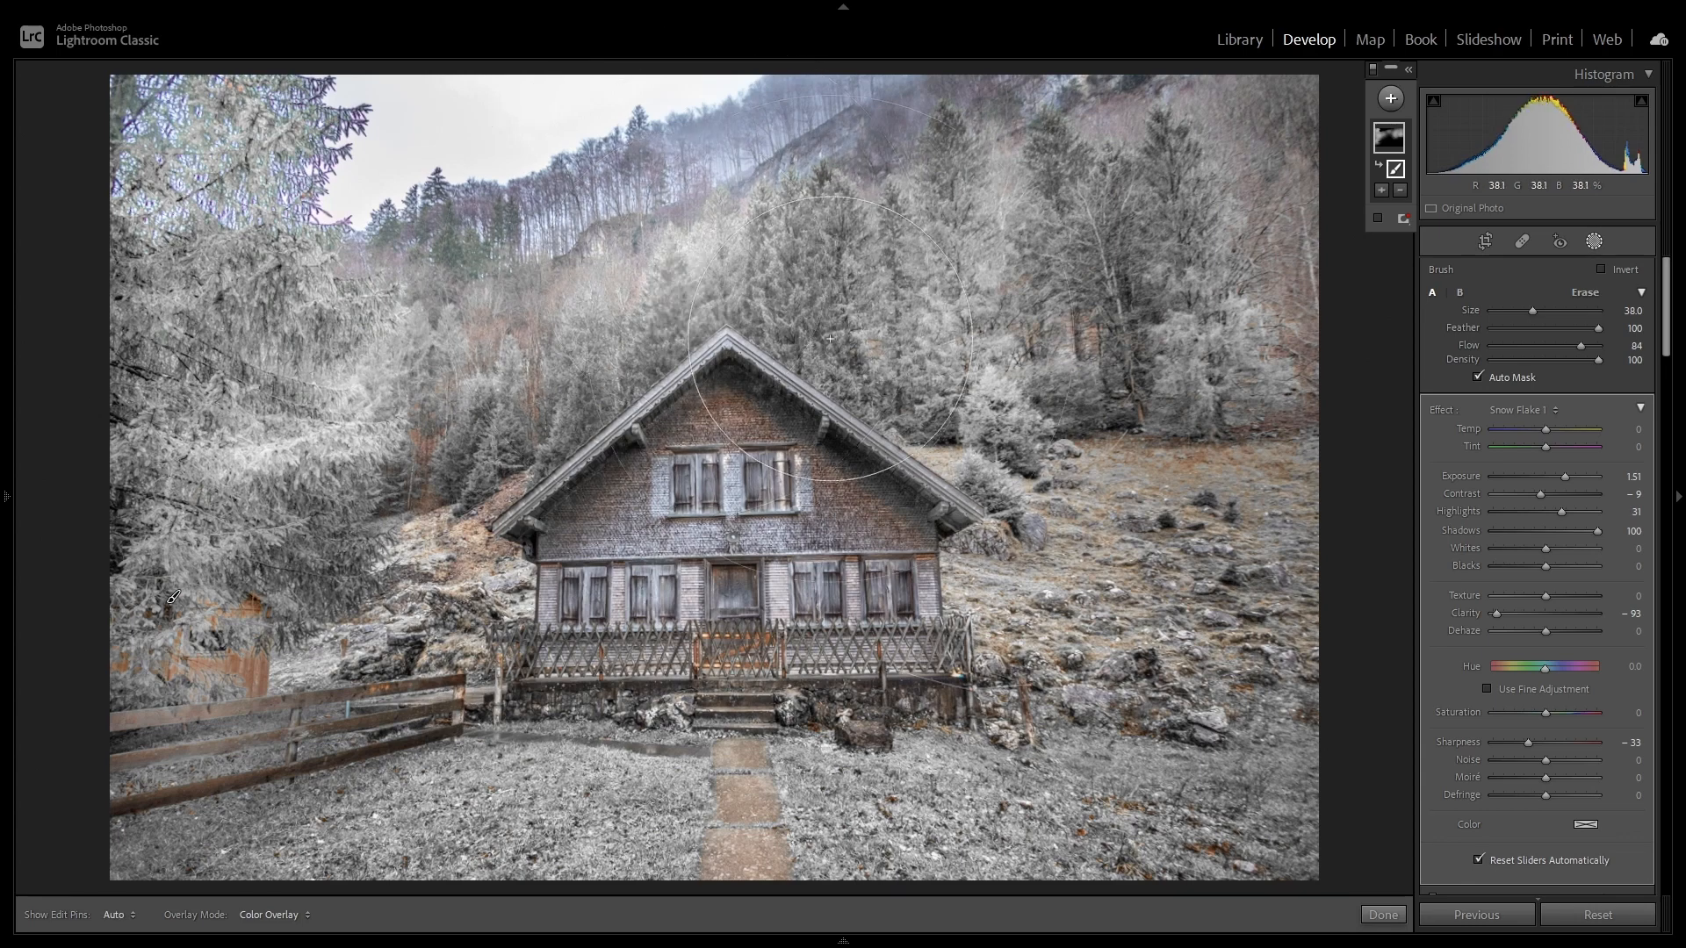
left_click(447, 500)
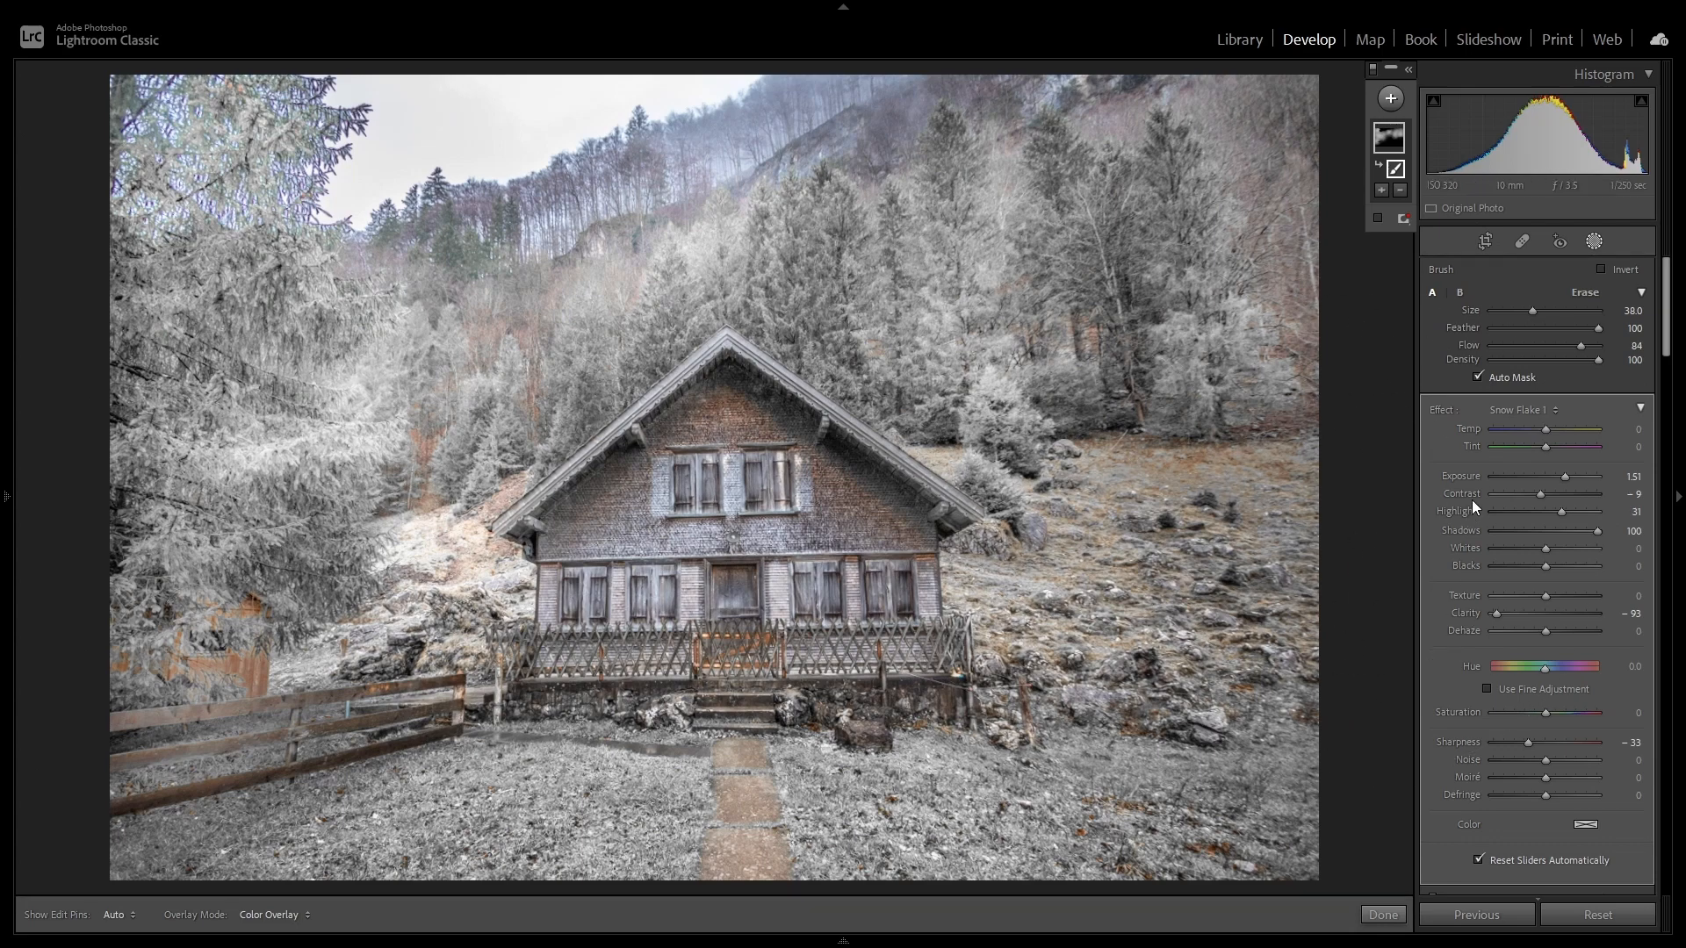
Set the brush mask's Exposure to 0.84 and Texture to 85, and finish masking.
left_click_drag(1565, 477, 1556, 478)
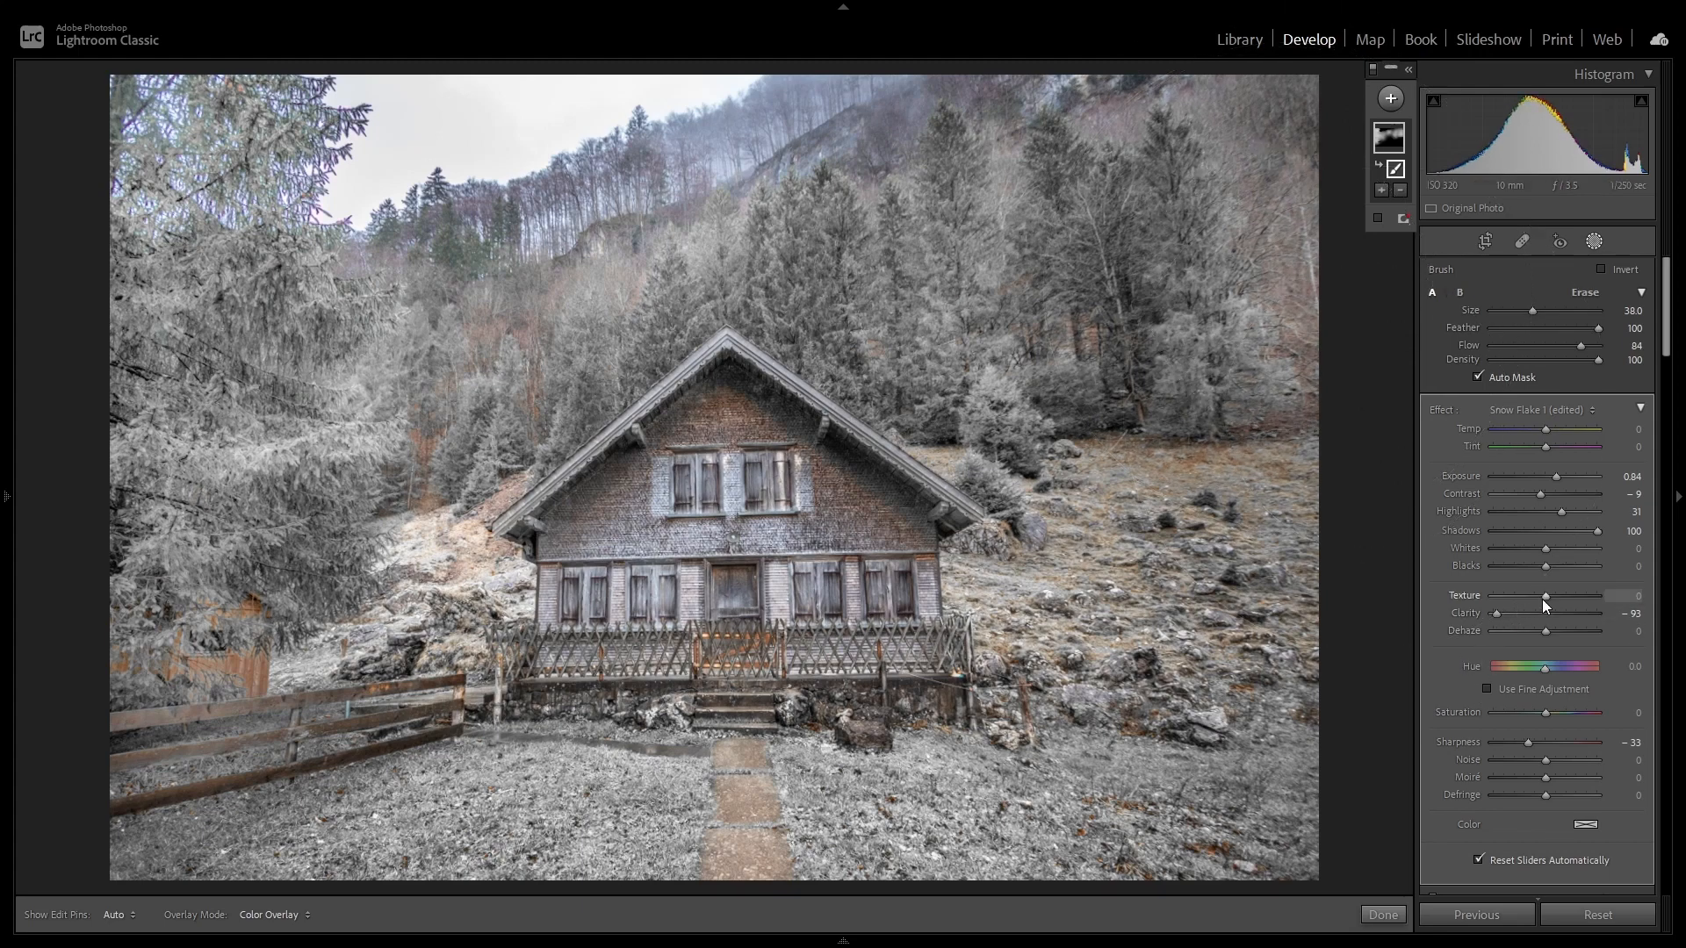
mouse_move(1579, 601)
left_mouse_down()
mouse_move(1594, 600)
mouse_move(1532, 616)
mouse_move(1587, 613)
left_mouse_up()
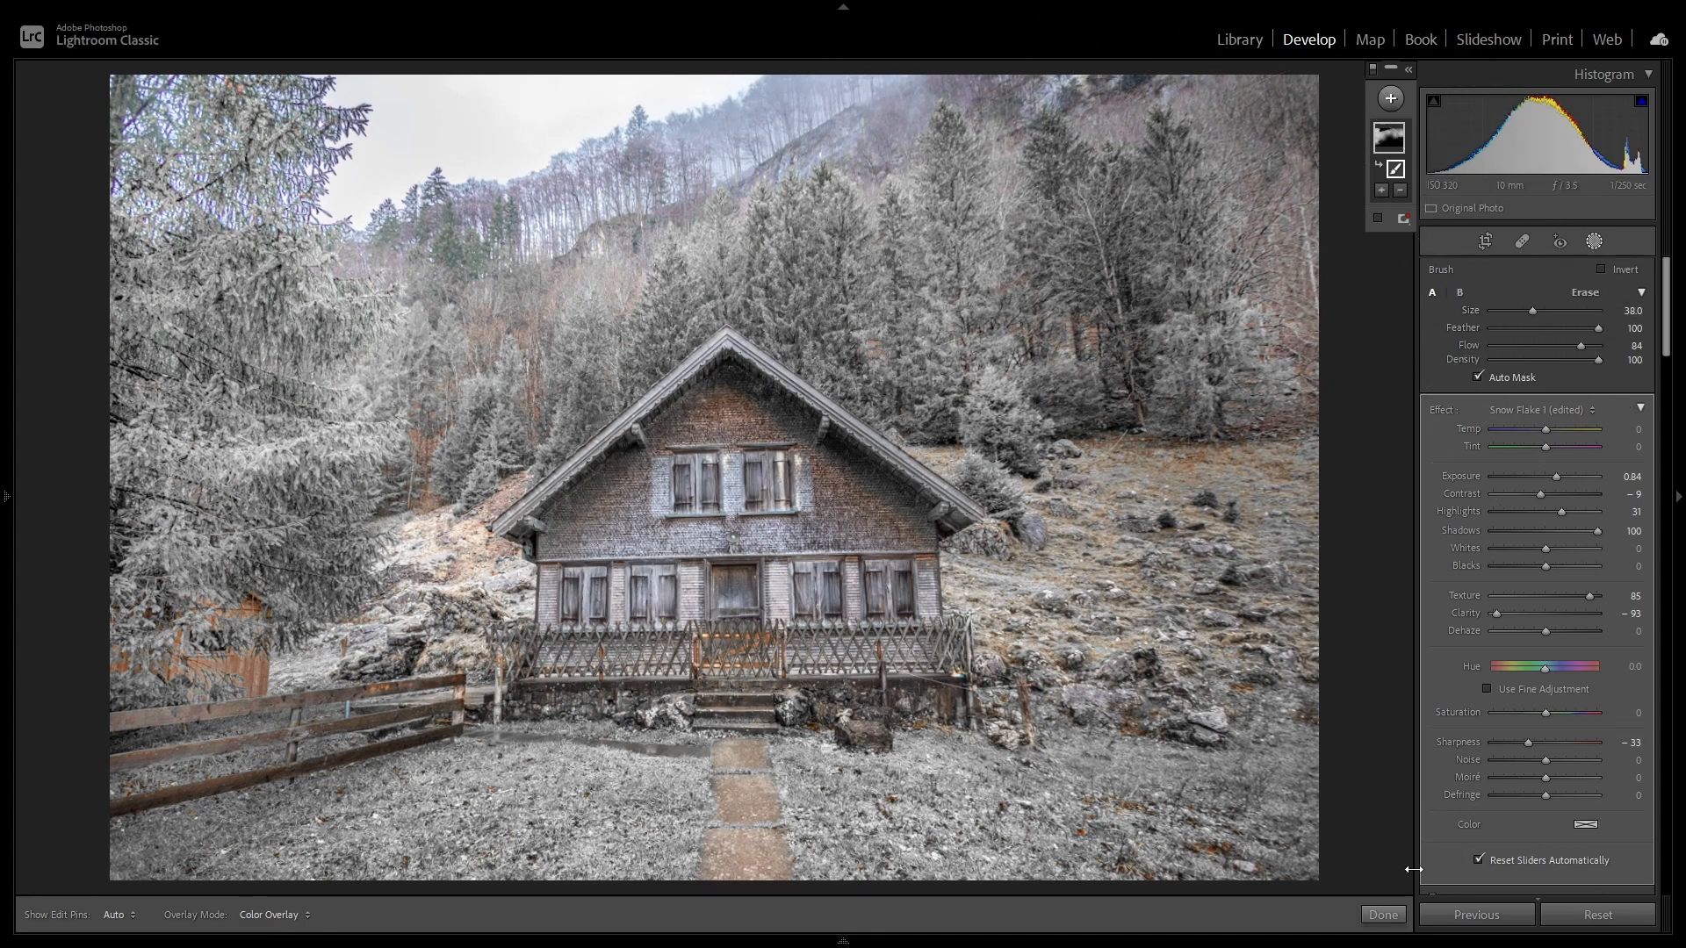
left_click(1386, 916)
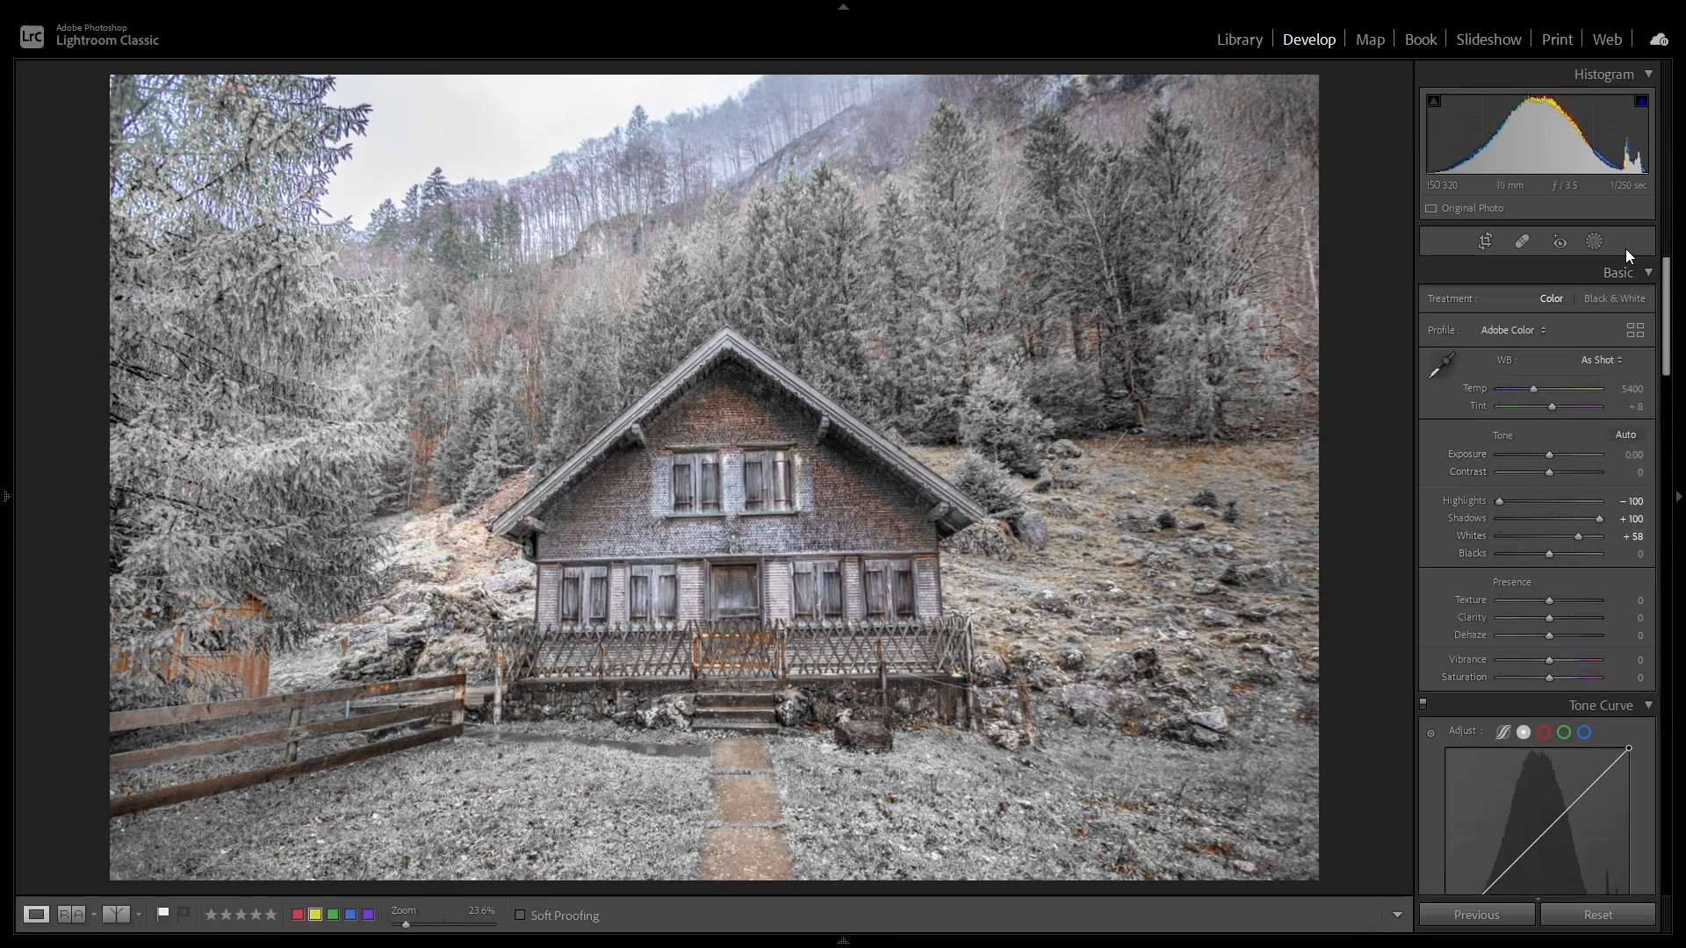
Reopen the painted tree mask, set its Whites to 18 and close masking.
left_click(1594, 241)
left_click(1391, 141)
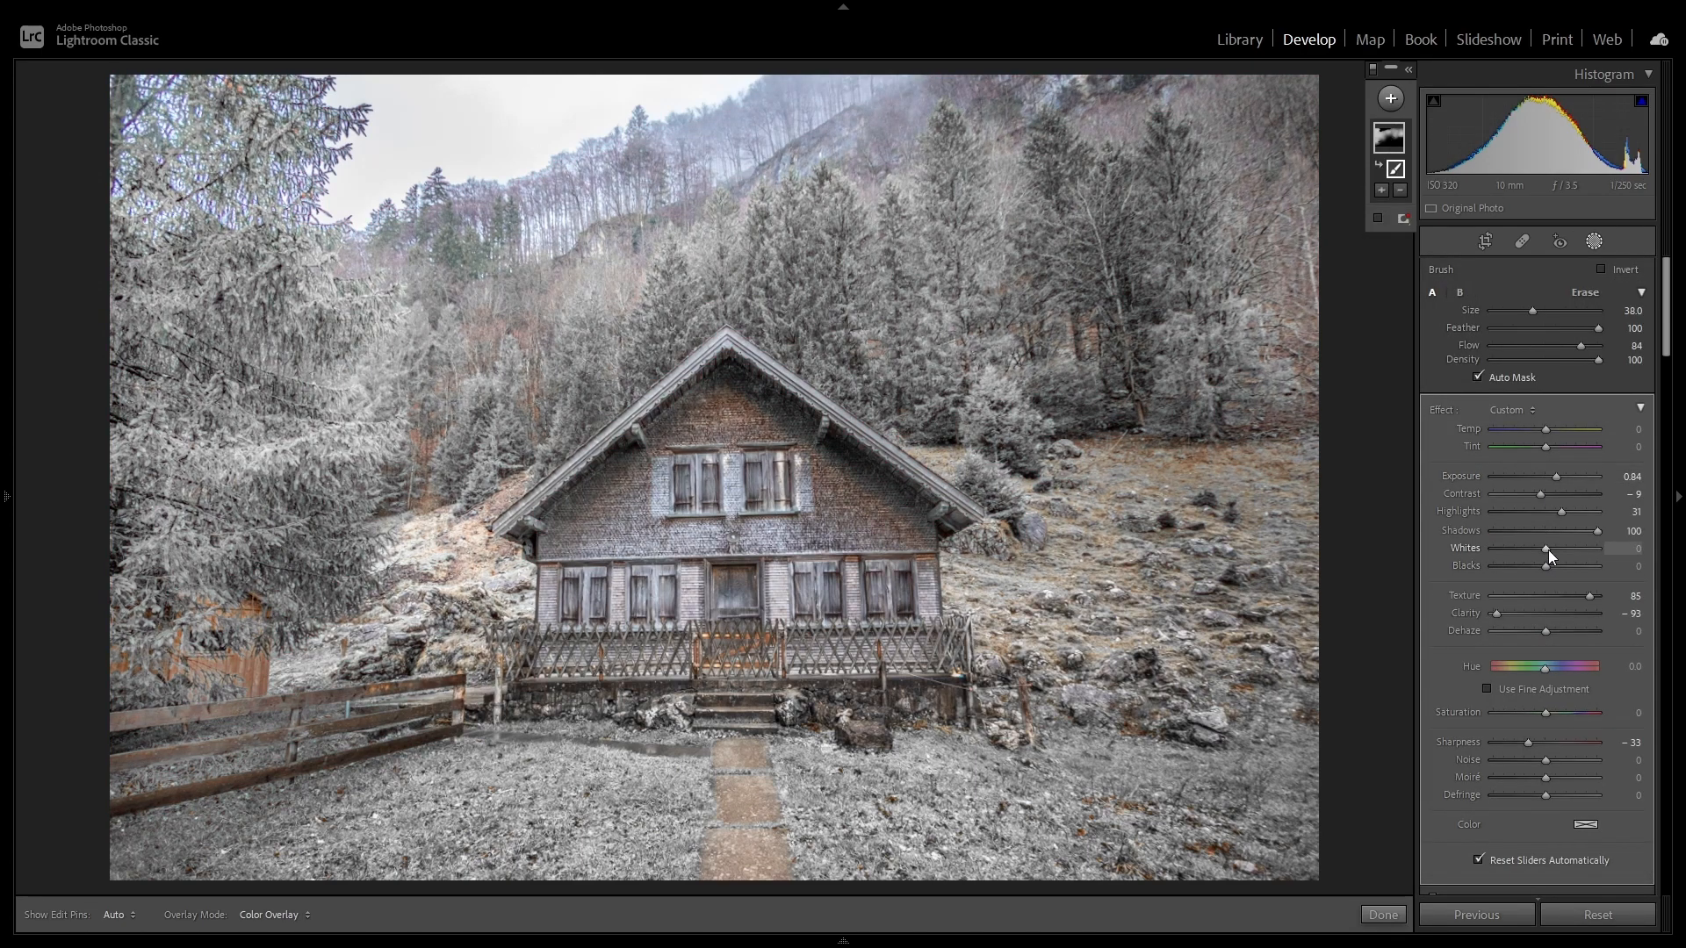
mouse_move(1549, 550)
left_mouse_down()
mouse_move(1580, 551)
mouse_move(1558, 560)
left_mouse_up()
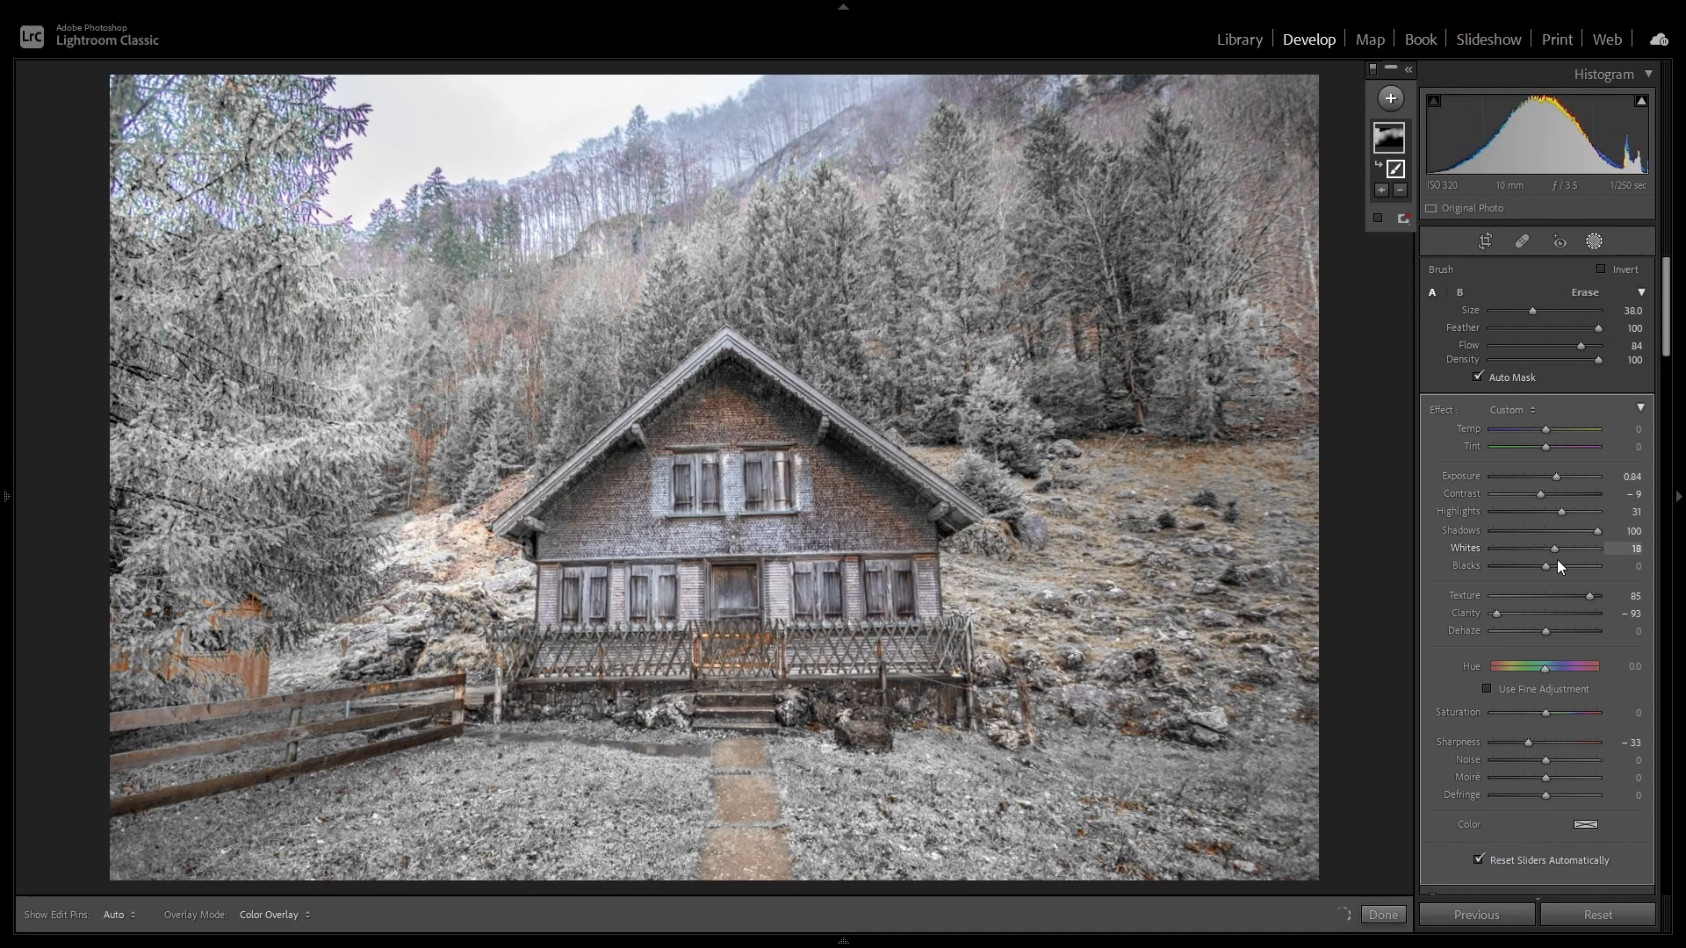
left_click(1383, 915)
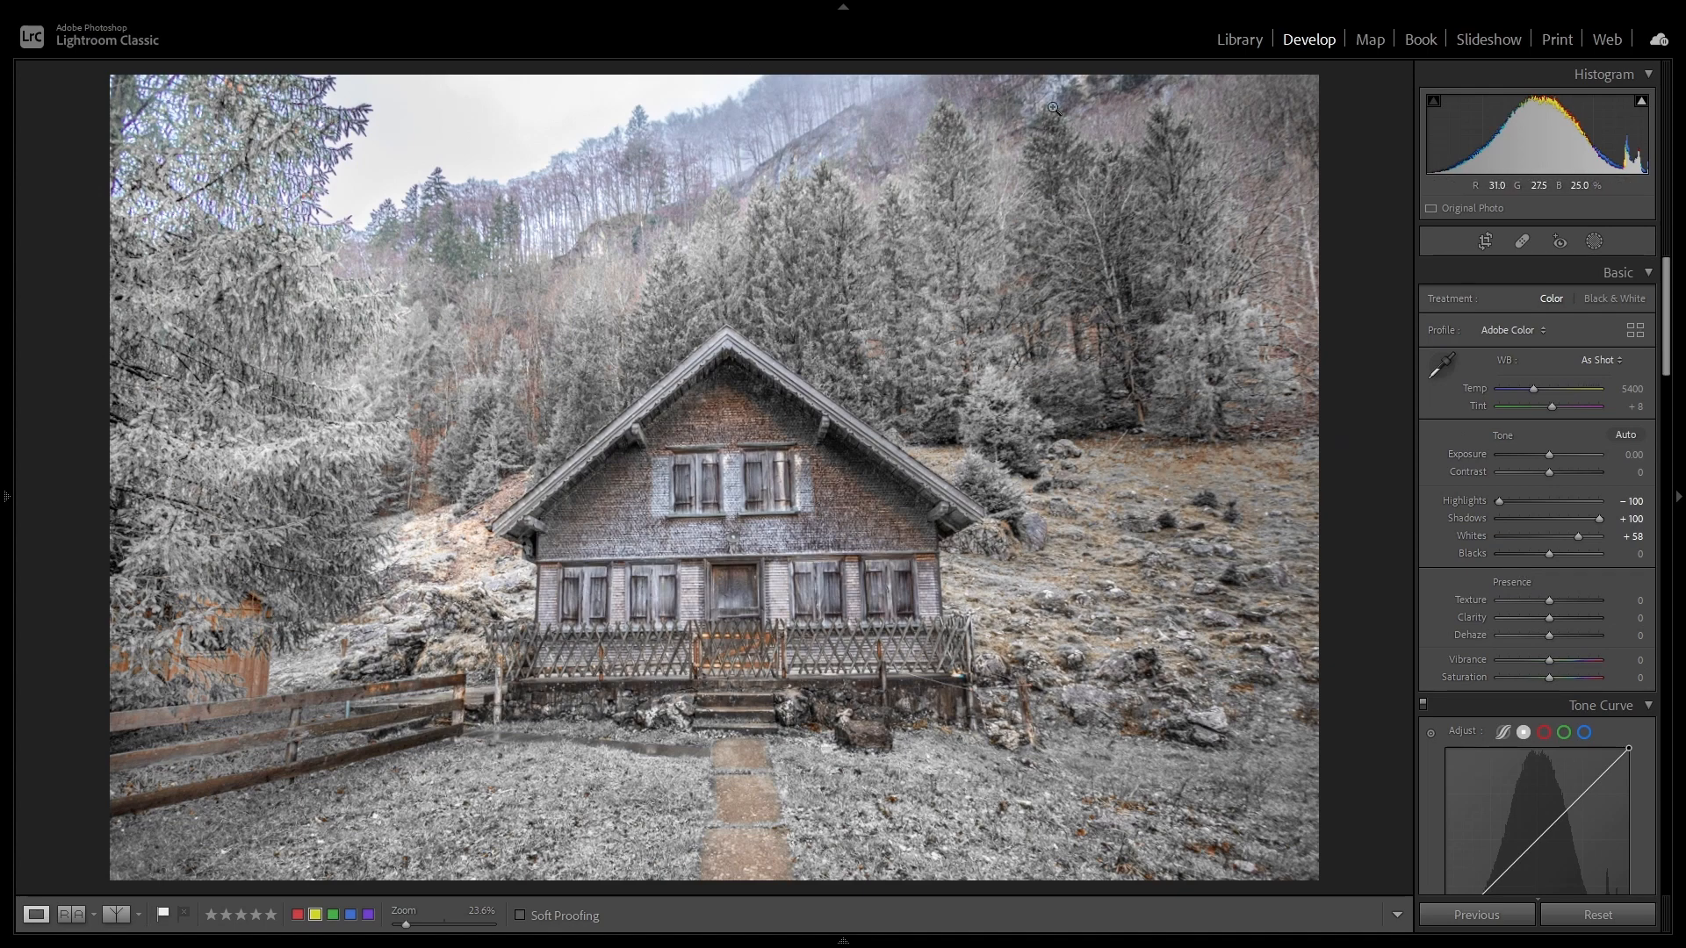
Inspect the colour fringes on the fir branches, try a Purple luminance of -100 and reset it.
left_click(324, 193)
left_click(374, 360)
scroll(1523, 536, "down", 10)
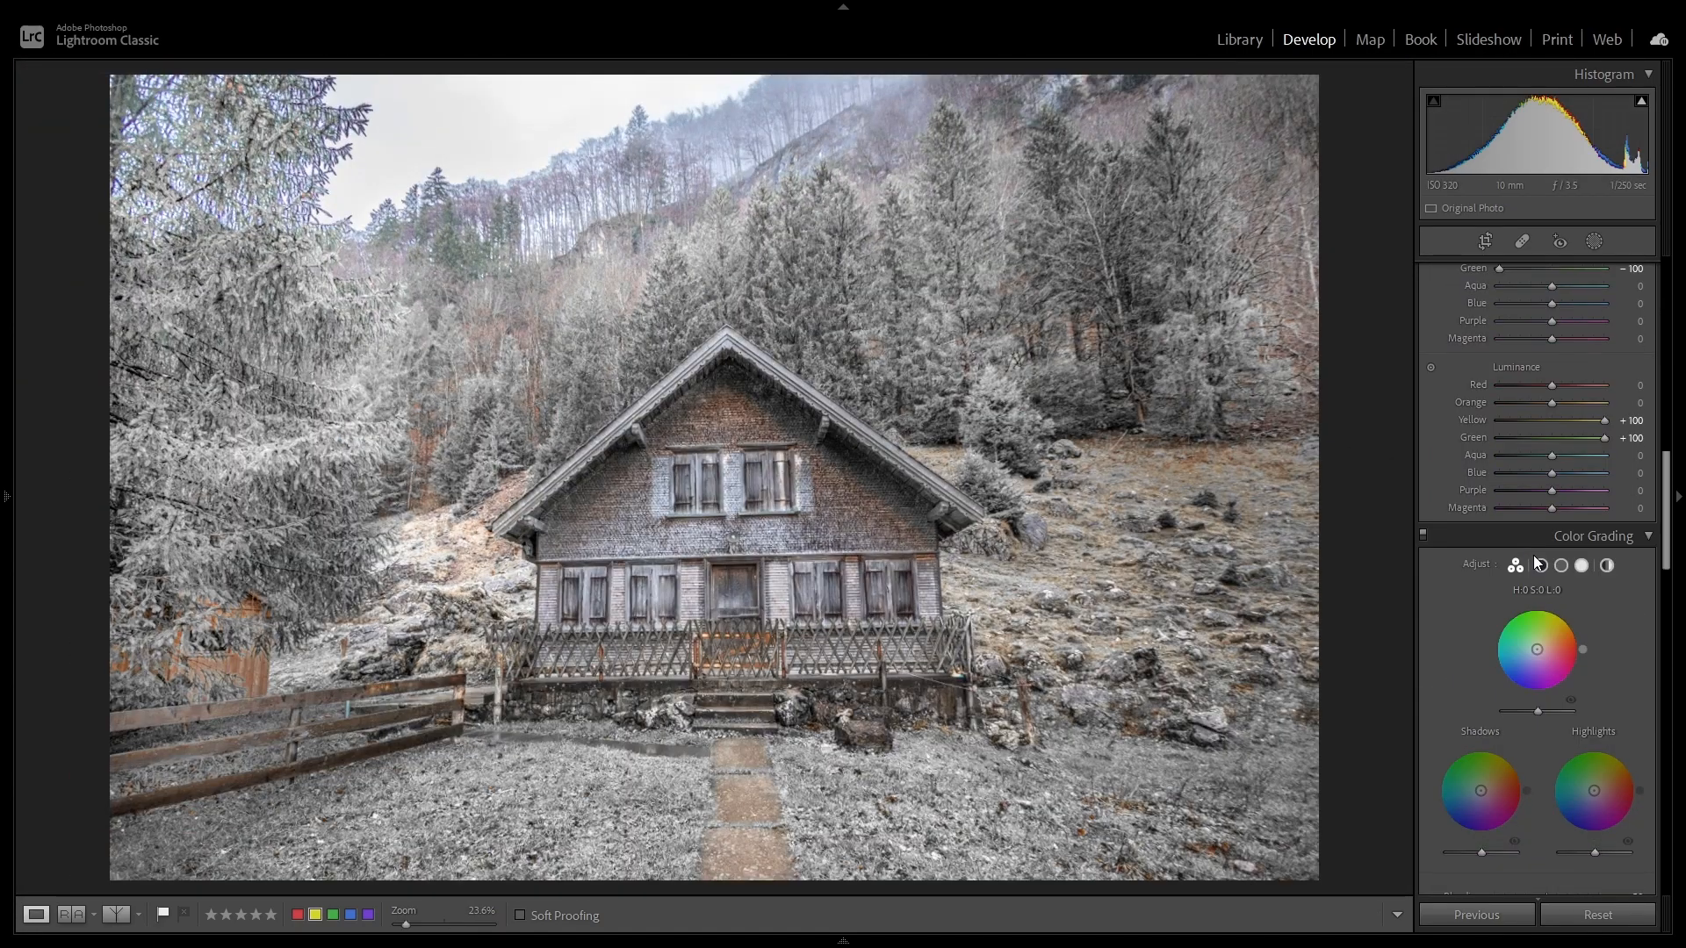
left_click_drag(1547, 490, 1466, 493)
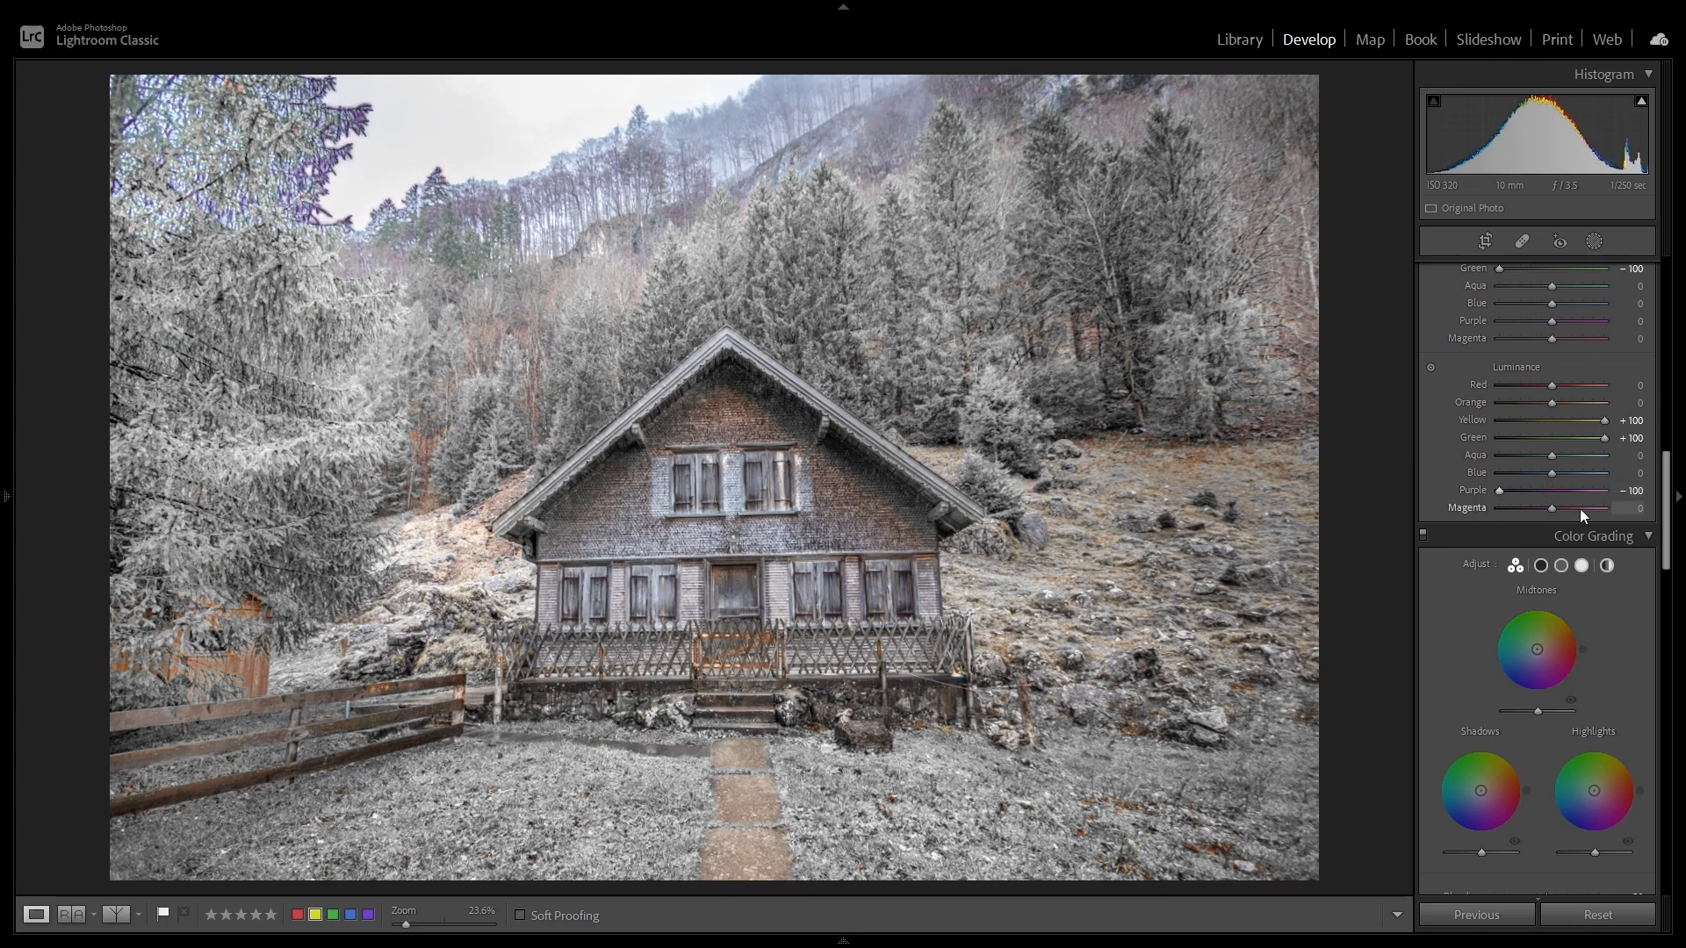
double_click(1498, 492)
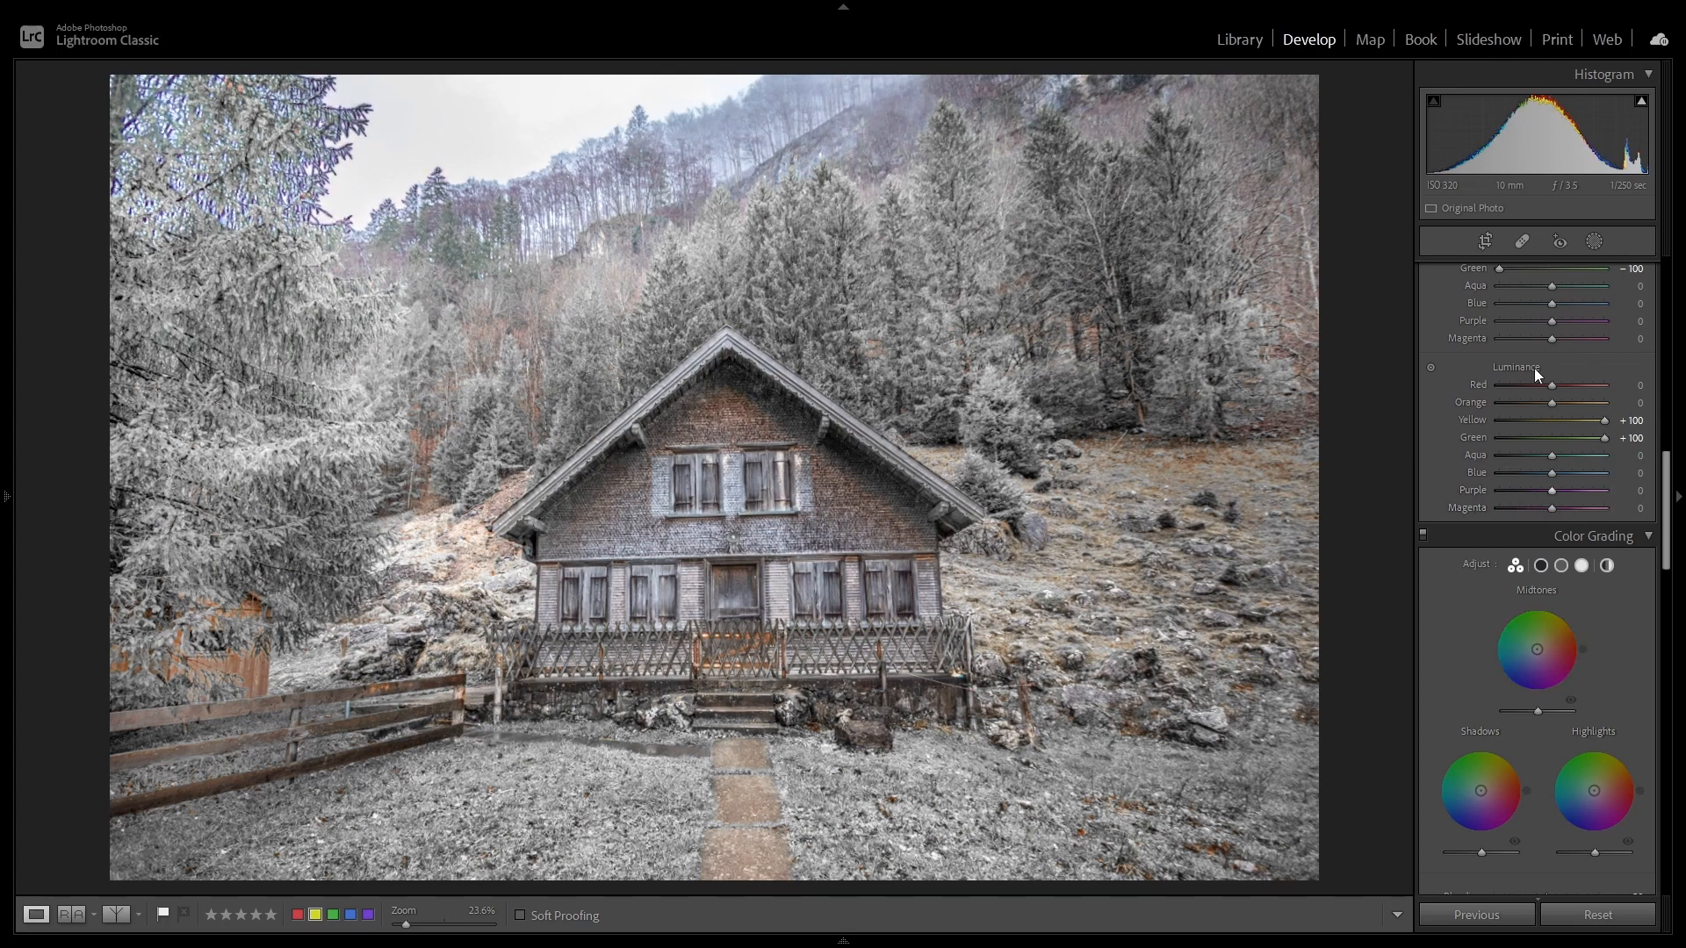
Reduce the fringes on the fir by setting Purple and Magenta saturation to -100 and Blue saturation to -32.
left_click_drag(1551, 321, 1449, 340)
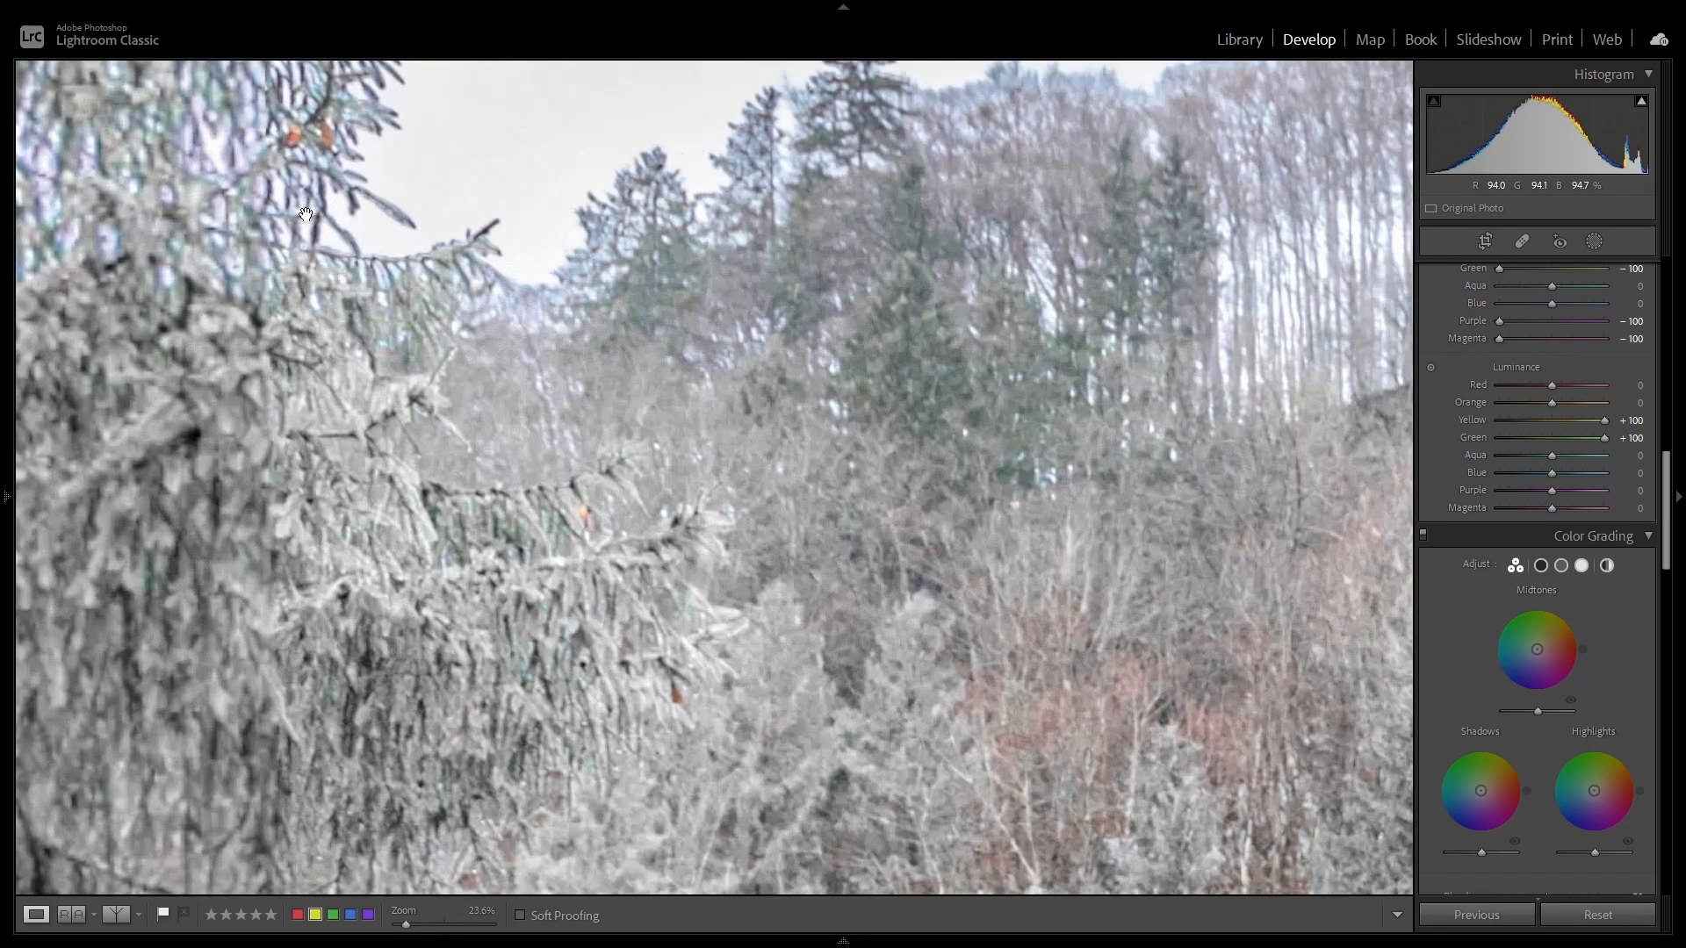
left_click(367, 250)
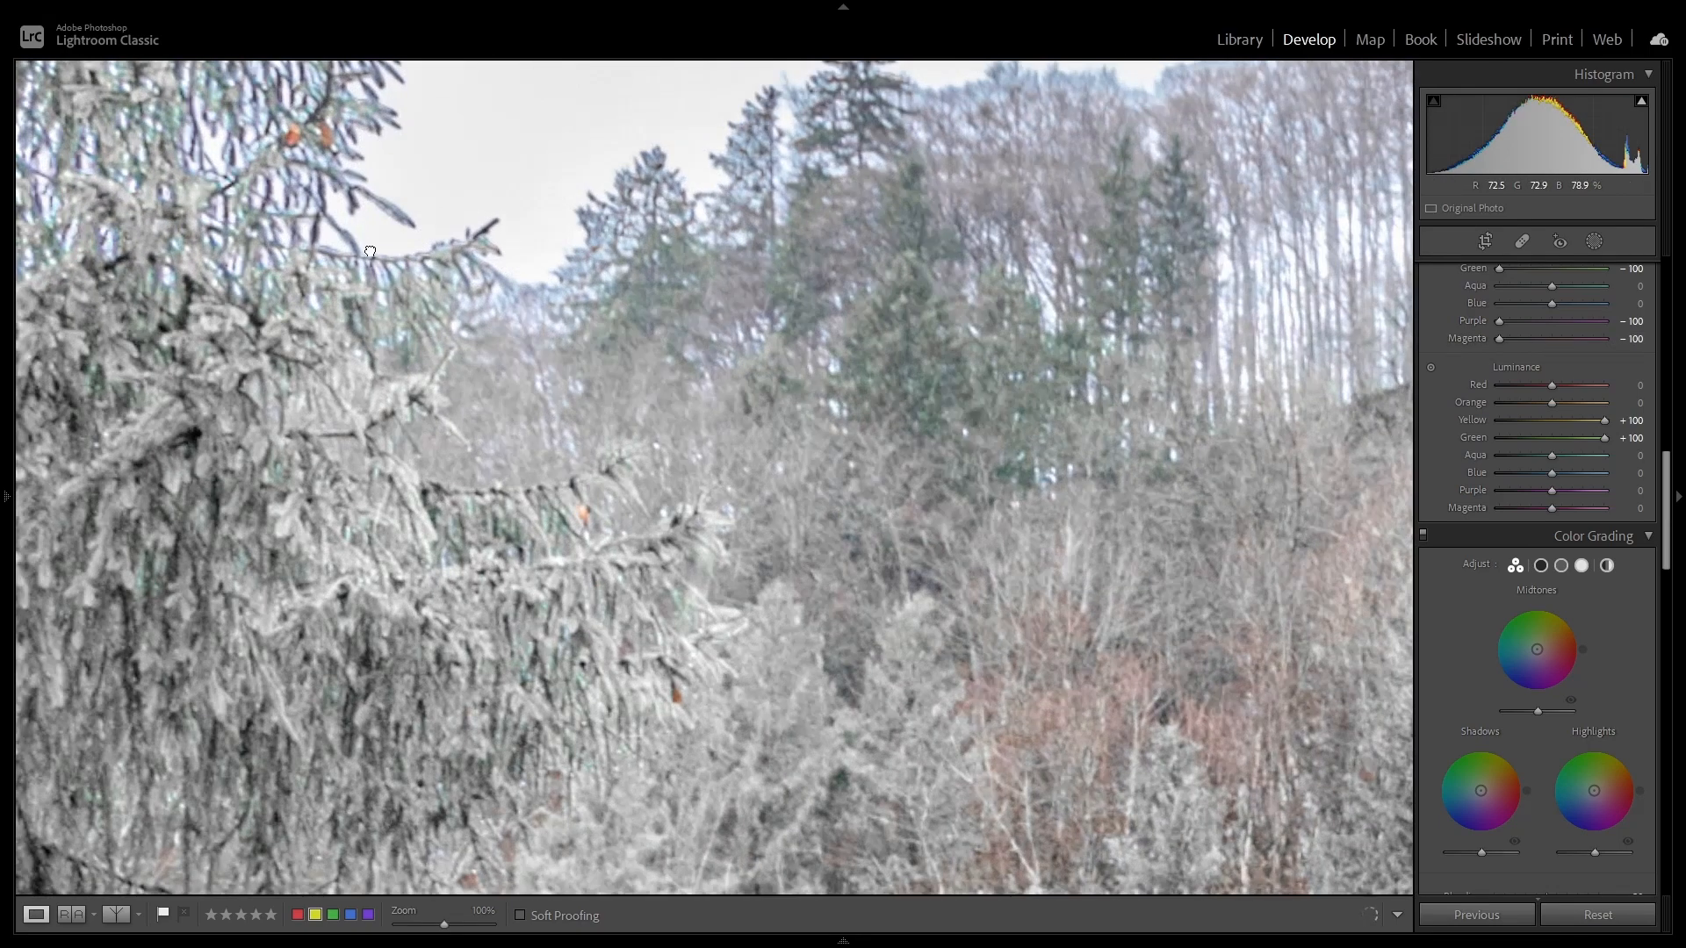
left_click(369, 252)
left_click_drag(1551, 303, 1515, 304)
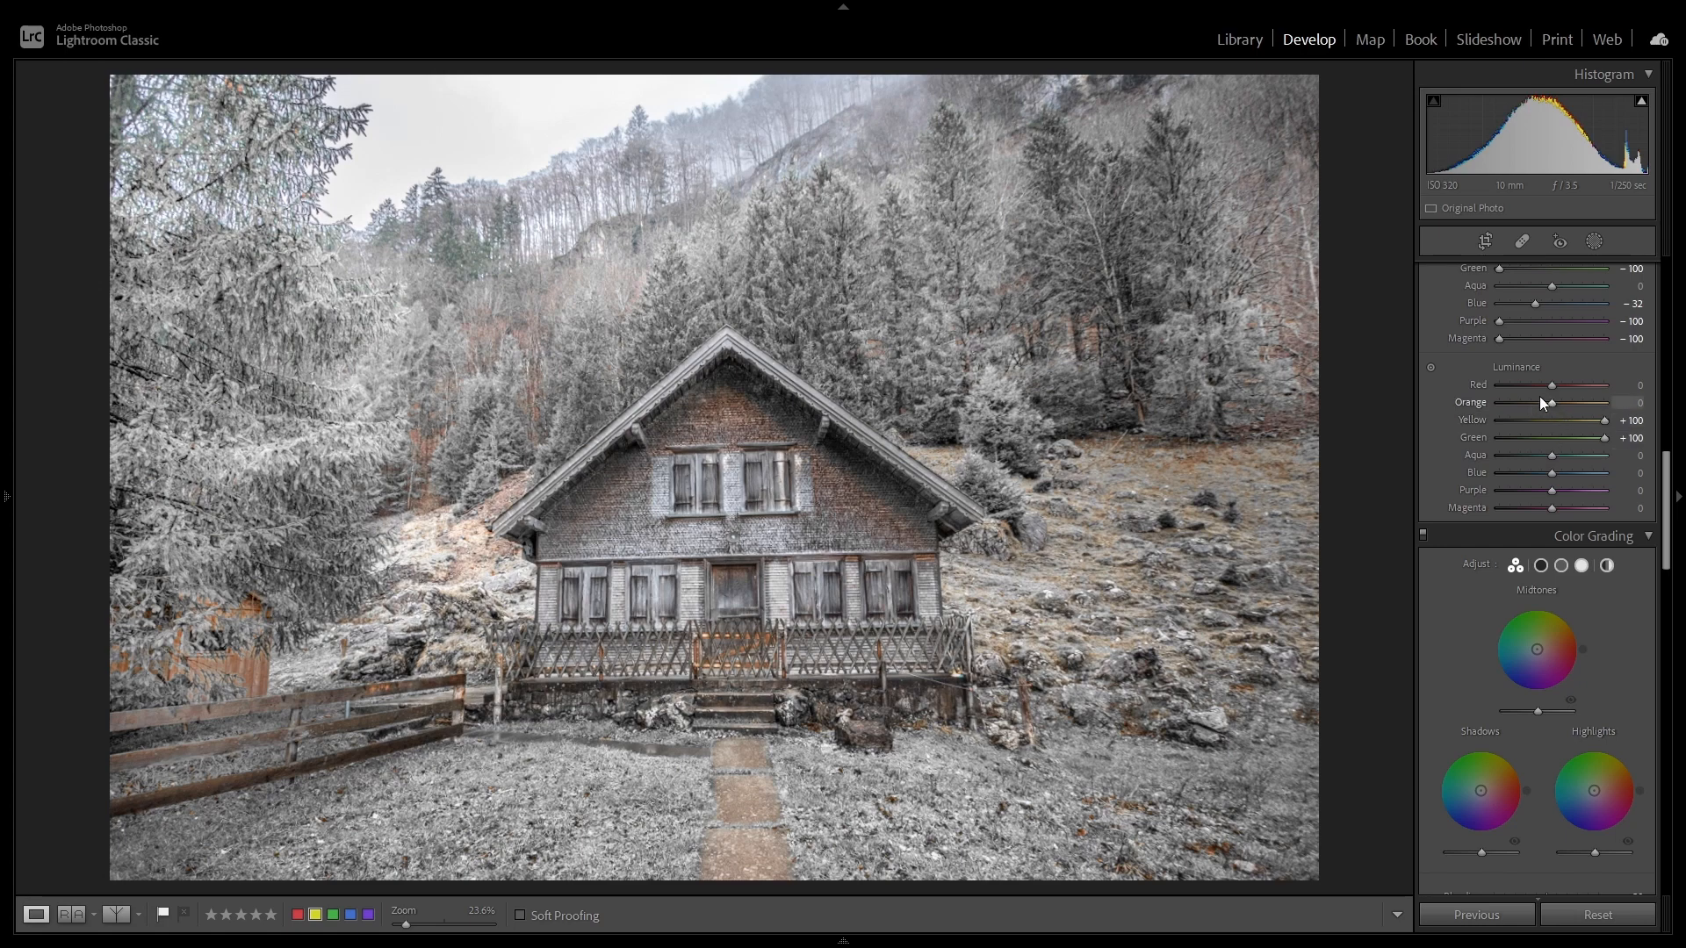
Warm and brighten the wooden house by setting Orange luminance to +27 and Orange saturation to +18.
scroll(1547, 387, "up", 3)
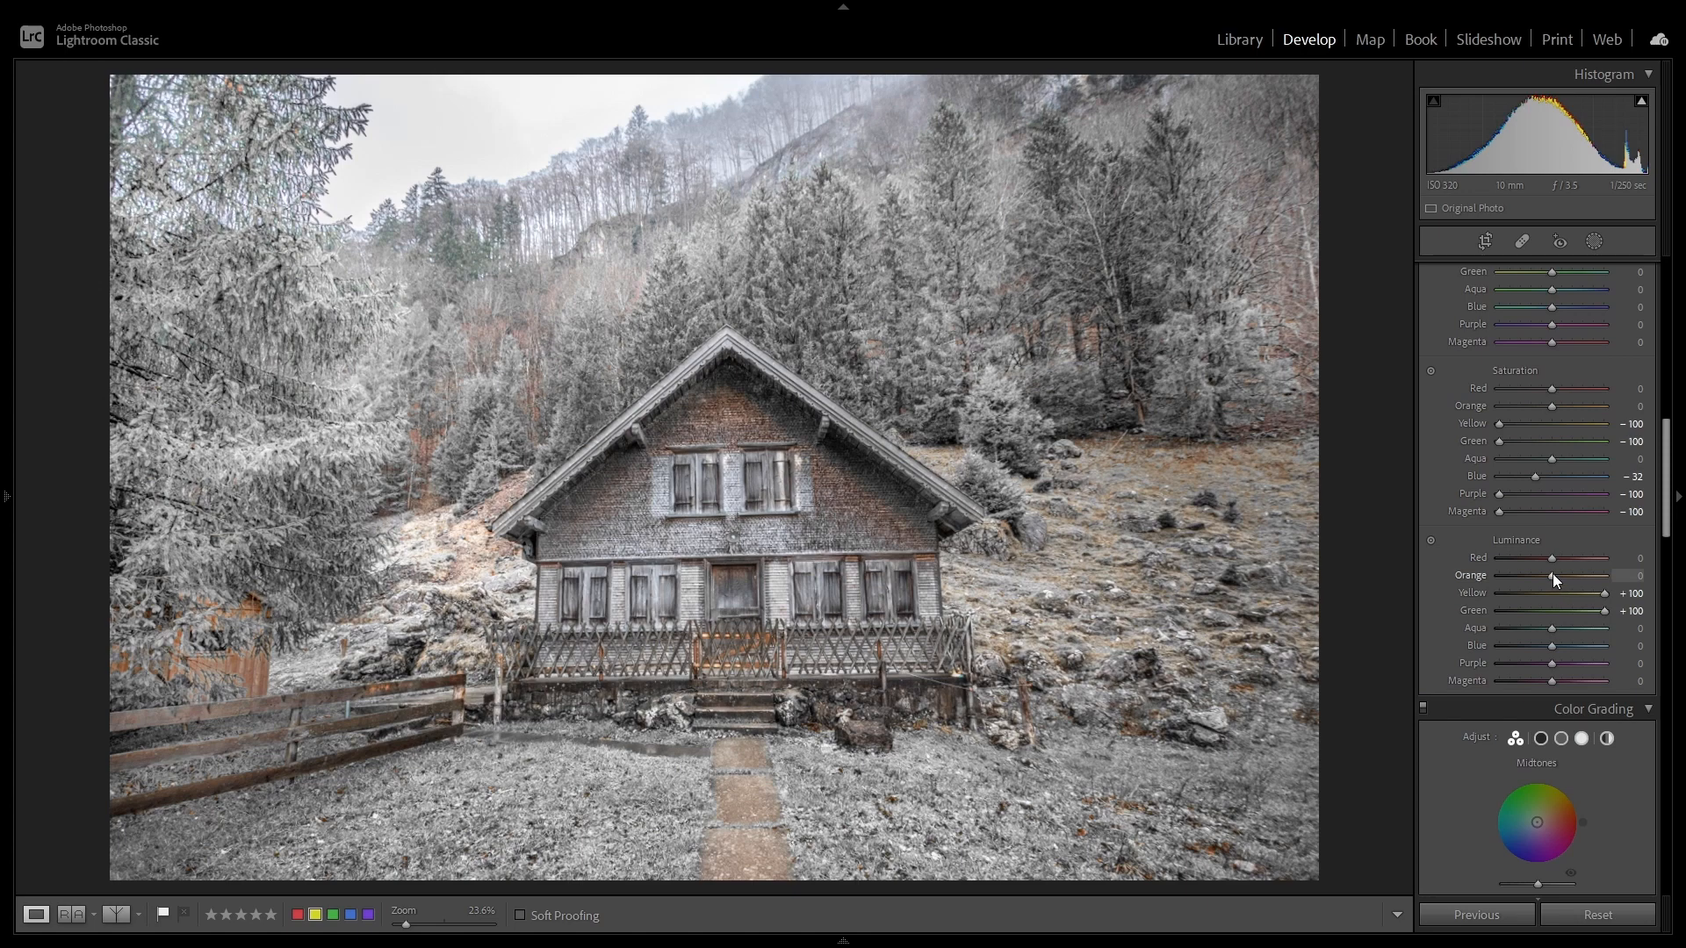
left_click_drag(1555, 573, 1567, 582)
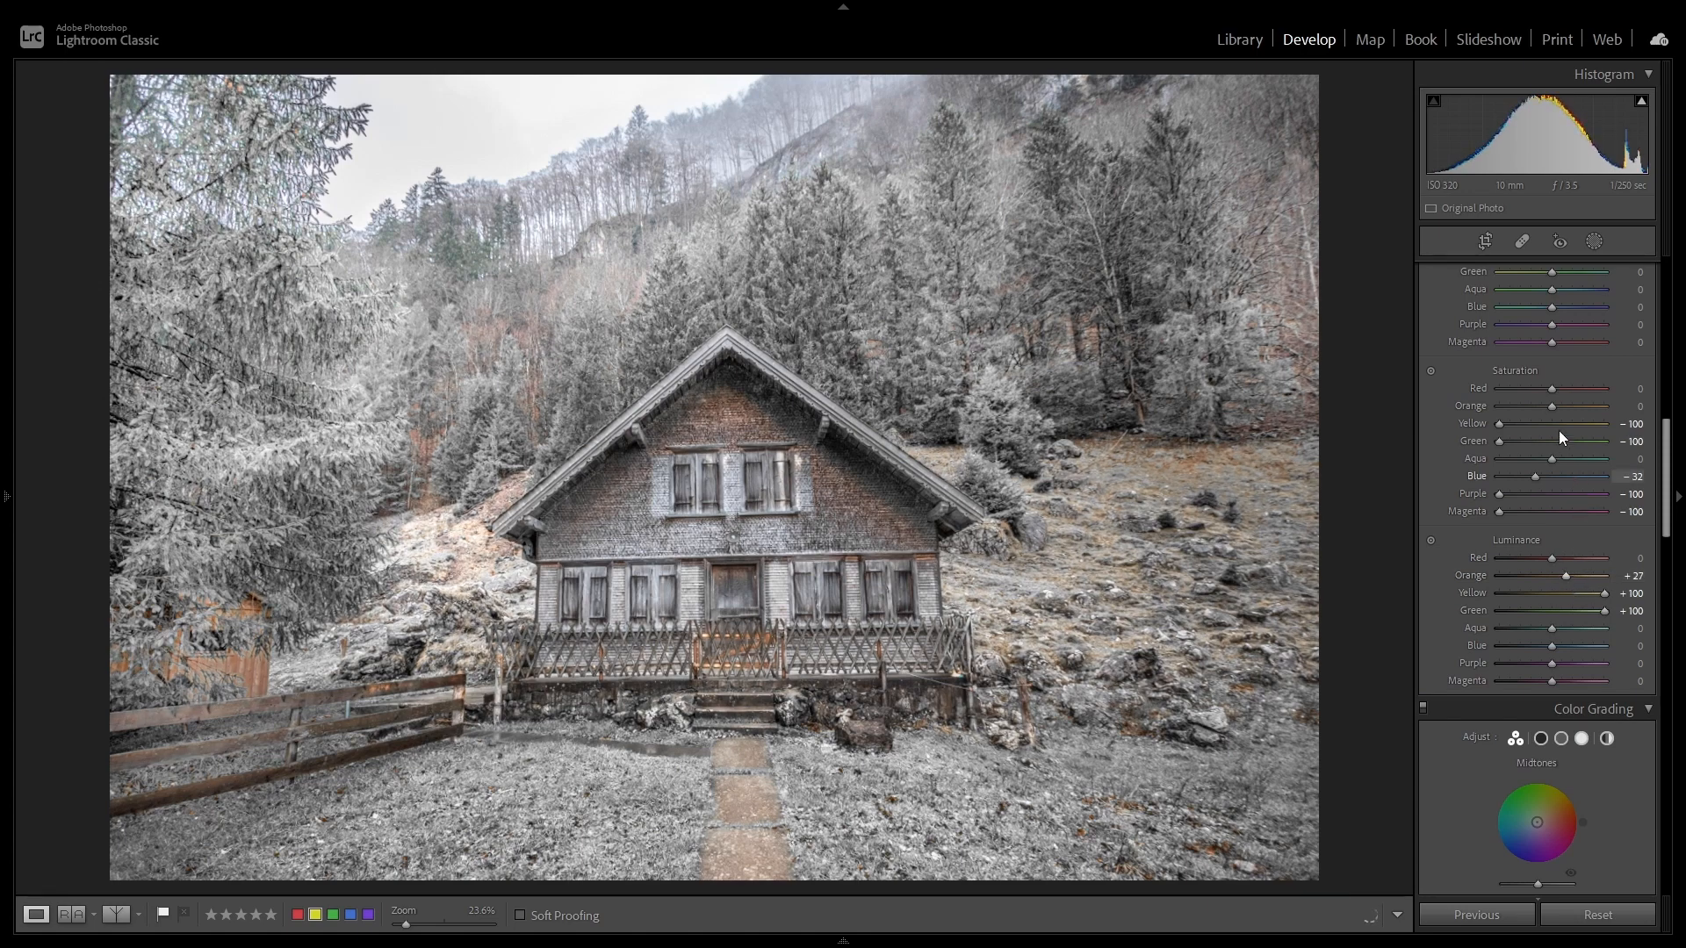
left_click_drag(1551, 405, 1516, 412)
left_click_drag(1545, 417, 1562, 418)
Compare the edit with the original in a split before/after view, examining the facade, forest and rocky slope up close, and return to the single view.
left_click(71, 915)
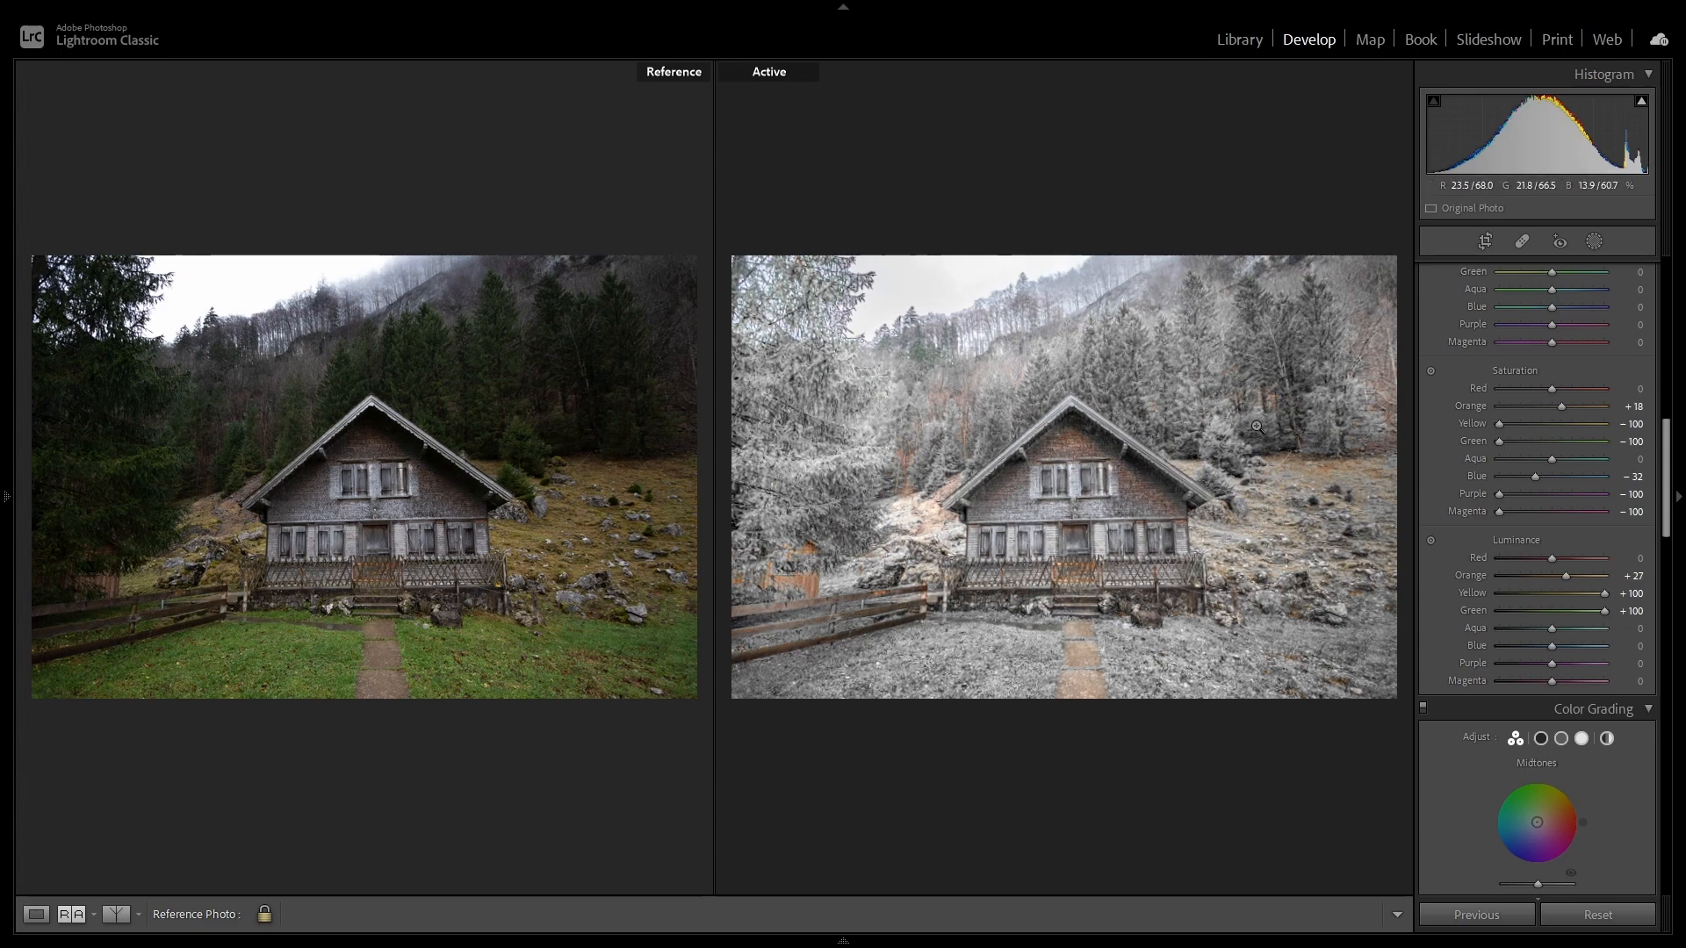
left_click(118, 918)
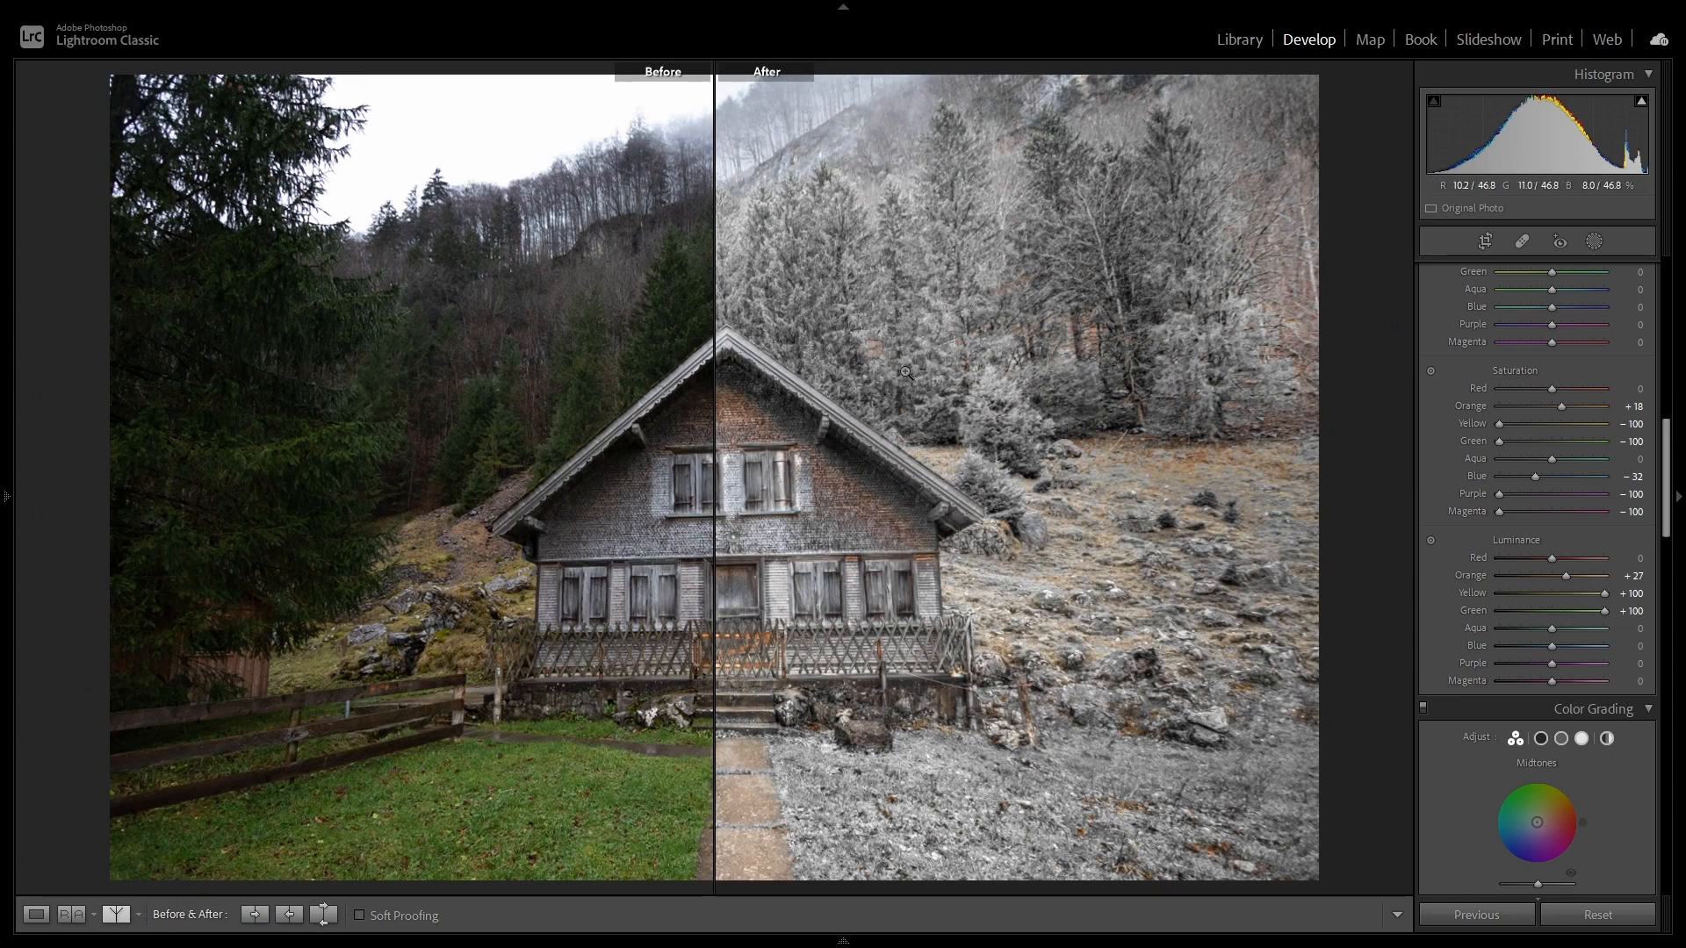
left_click(776, 722)
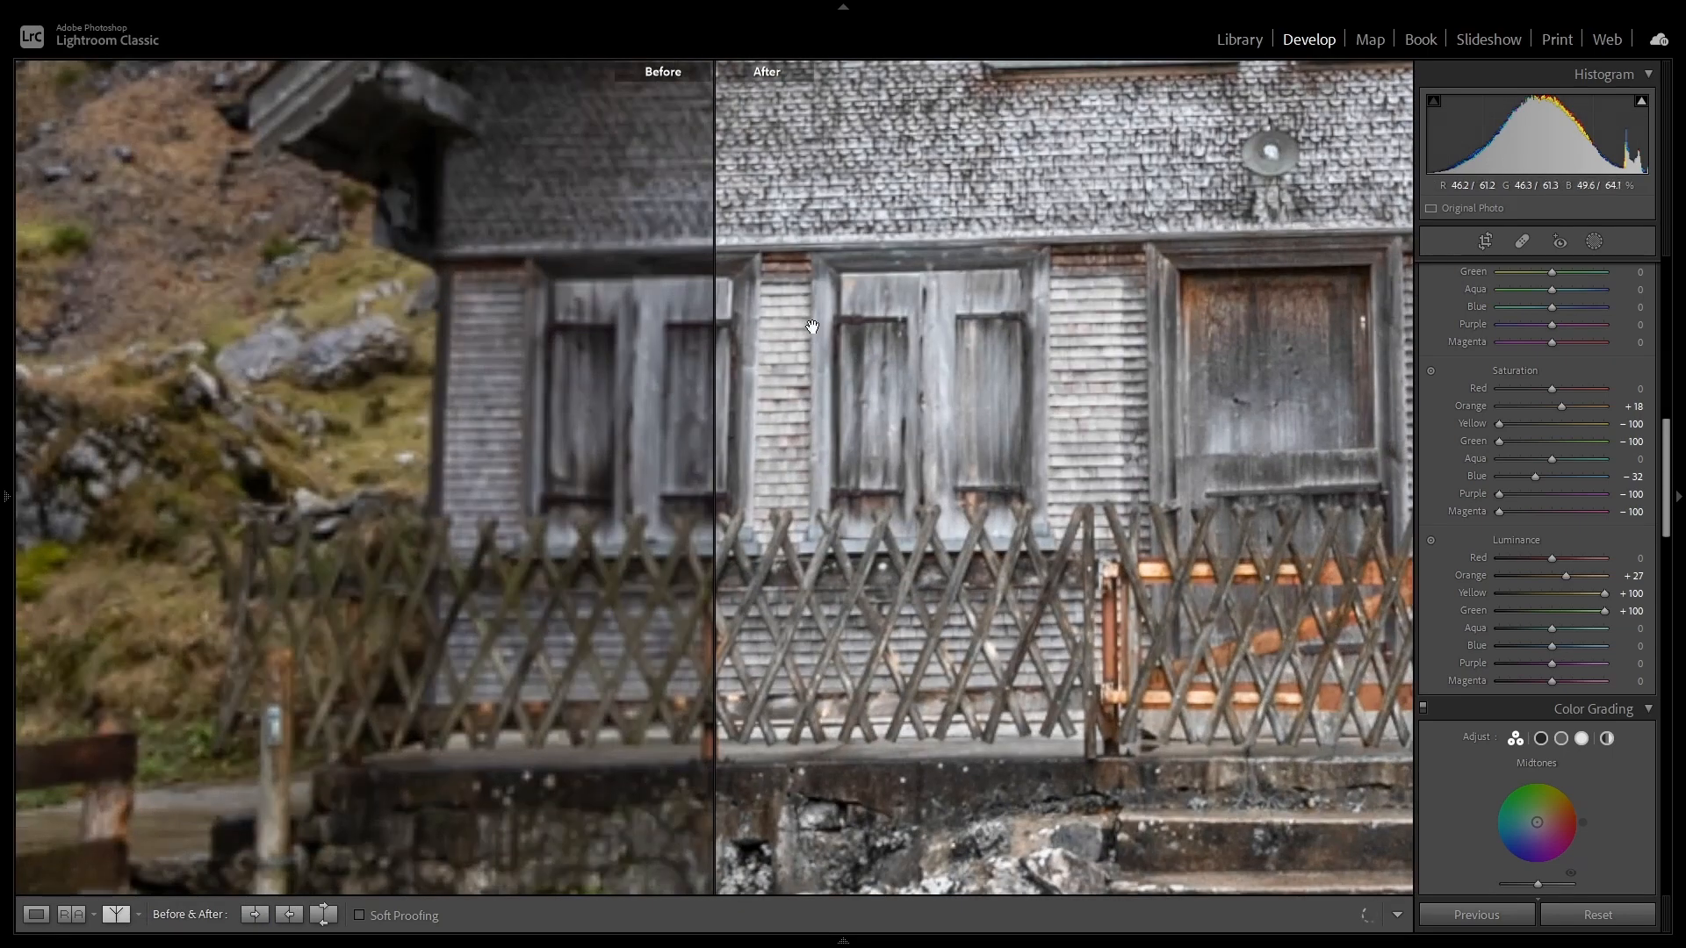
left_click_drag(822, 321, 846, 716)
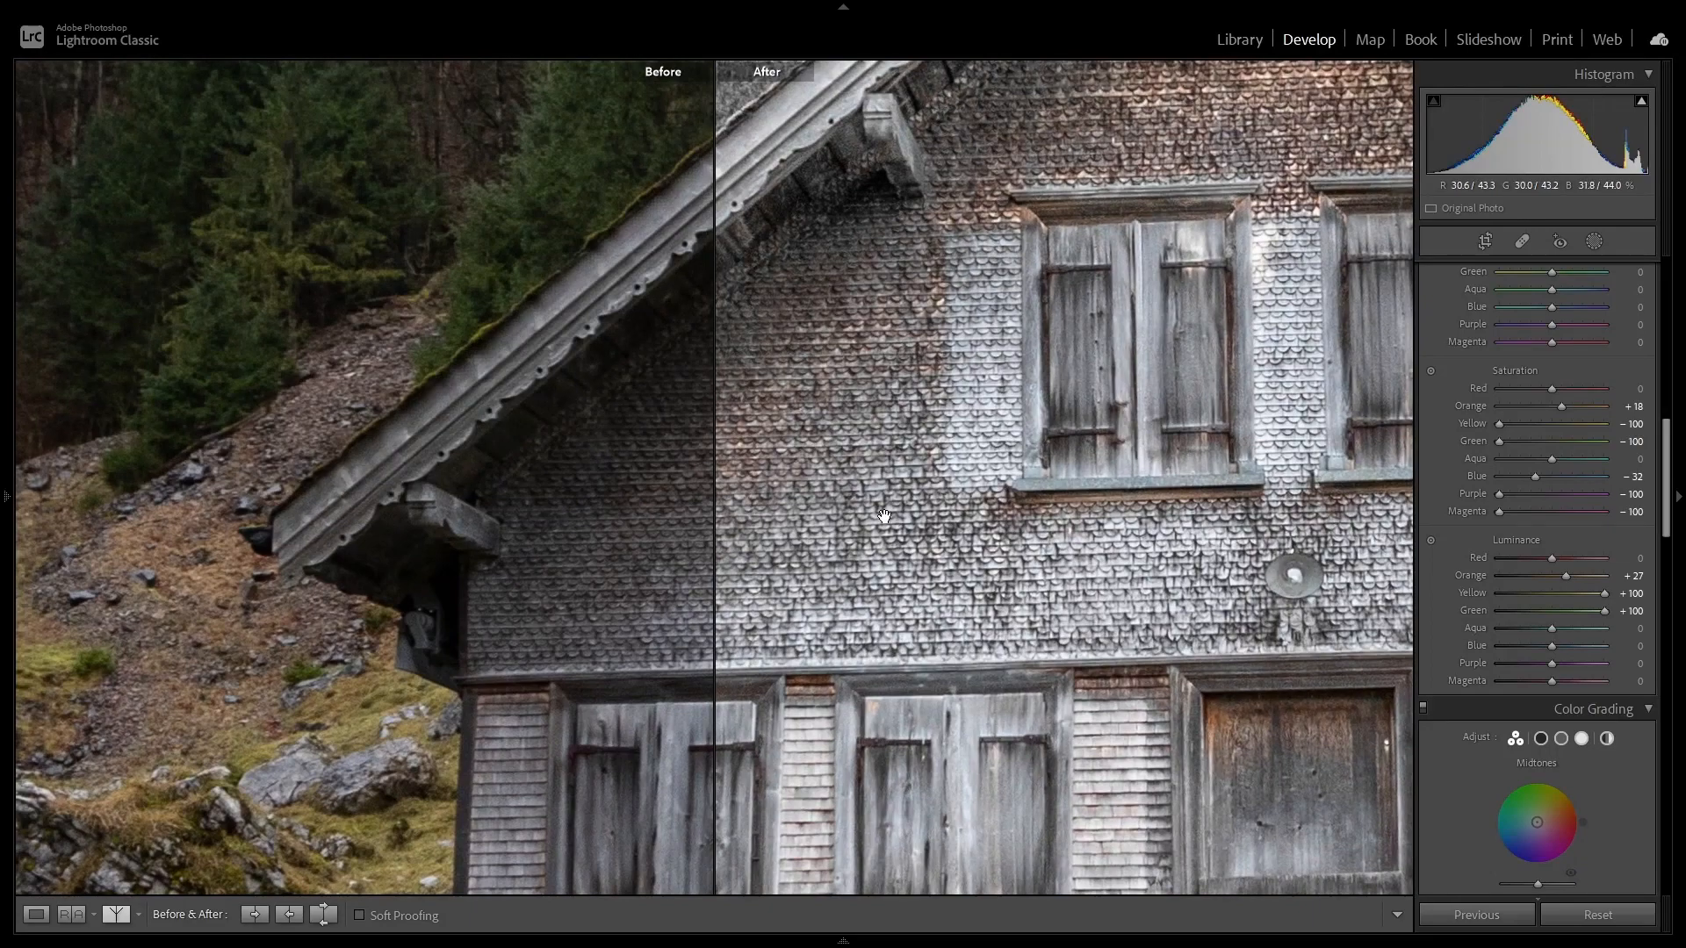
left_click_drag(855, 556, 1007, 886)
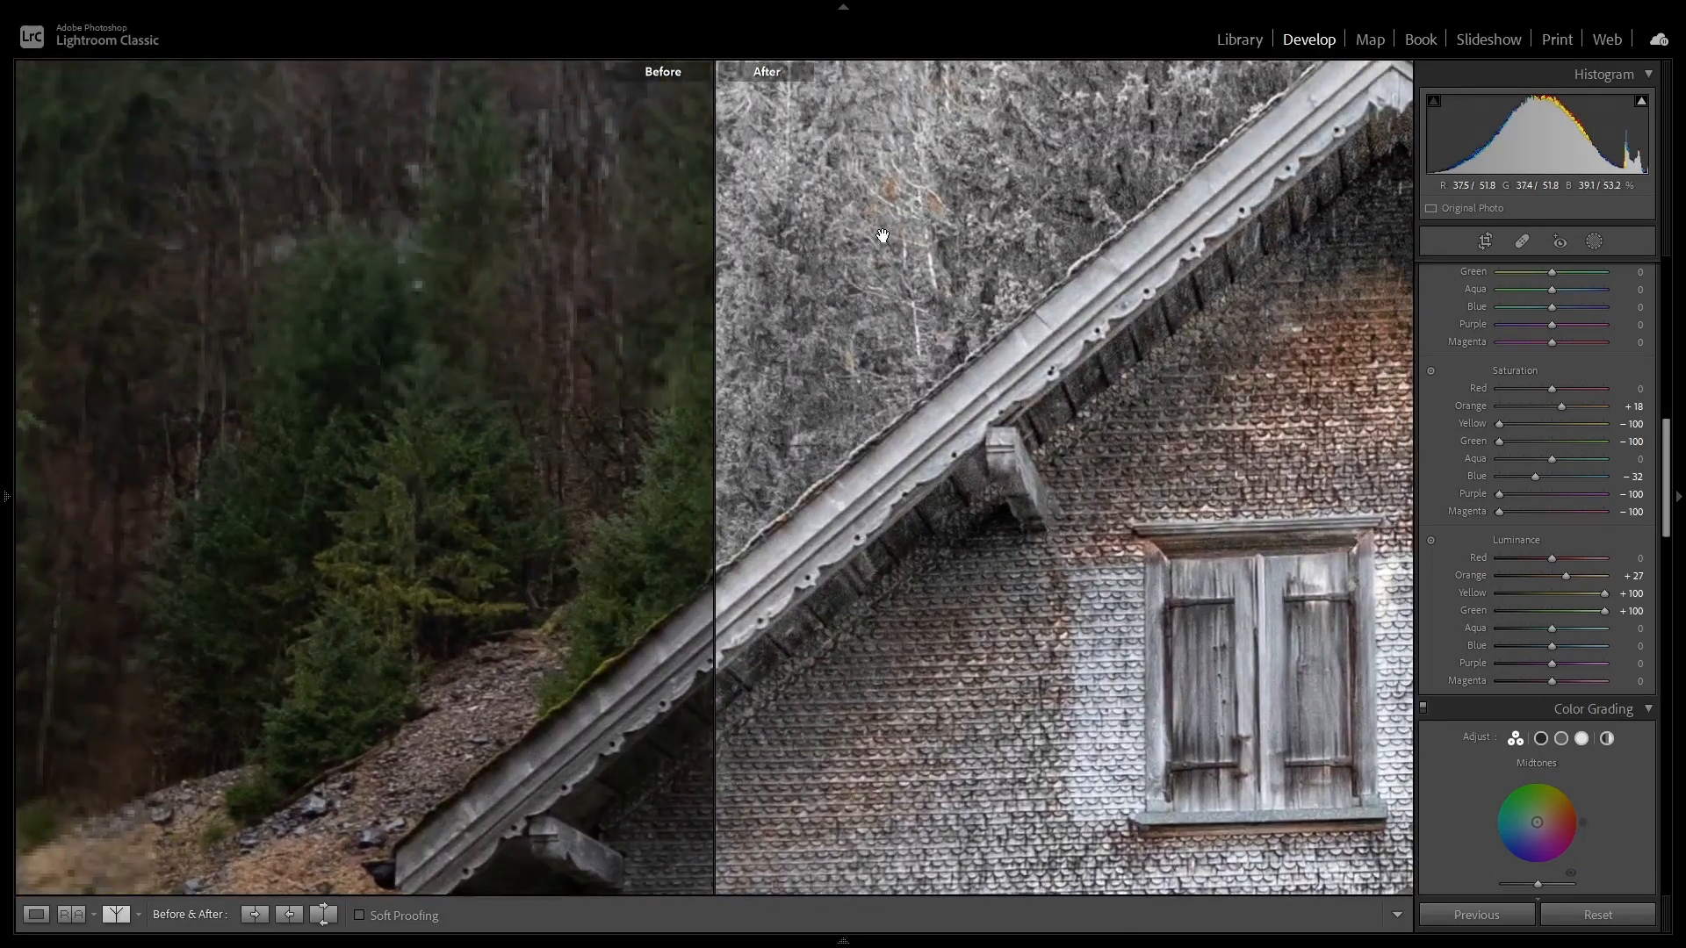
left_click_drag(872, 169, 960, 628)
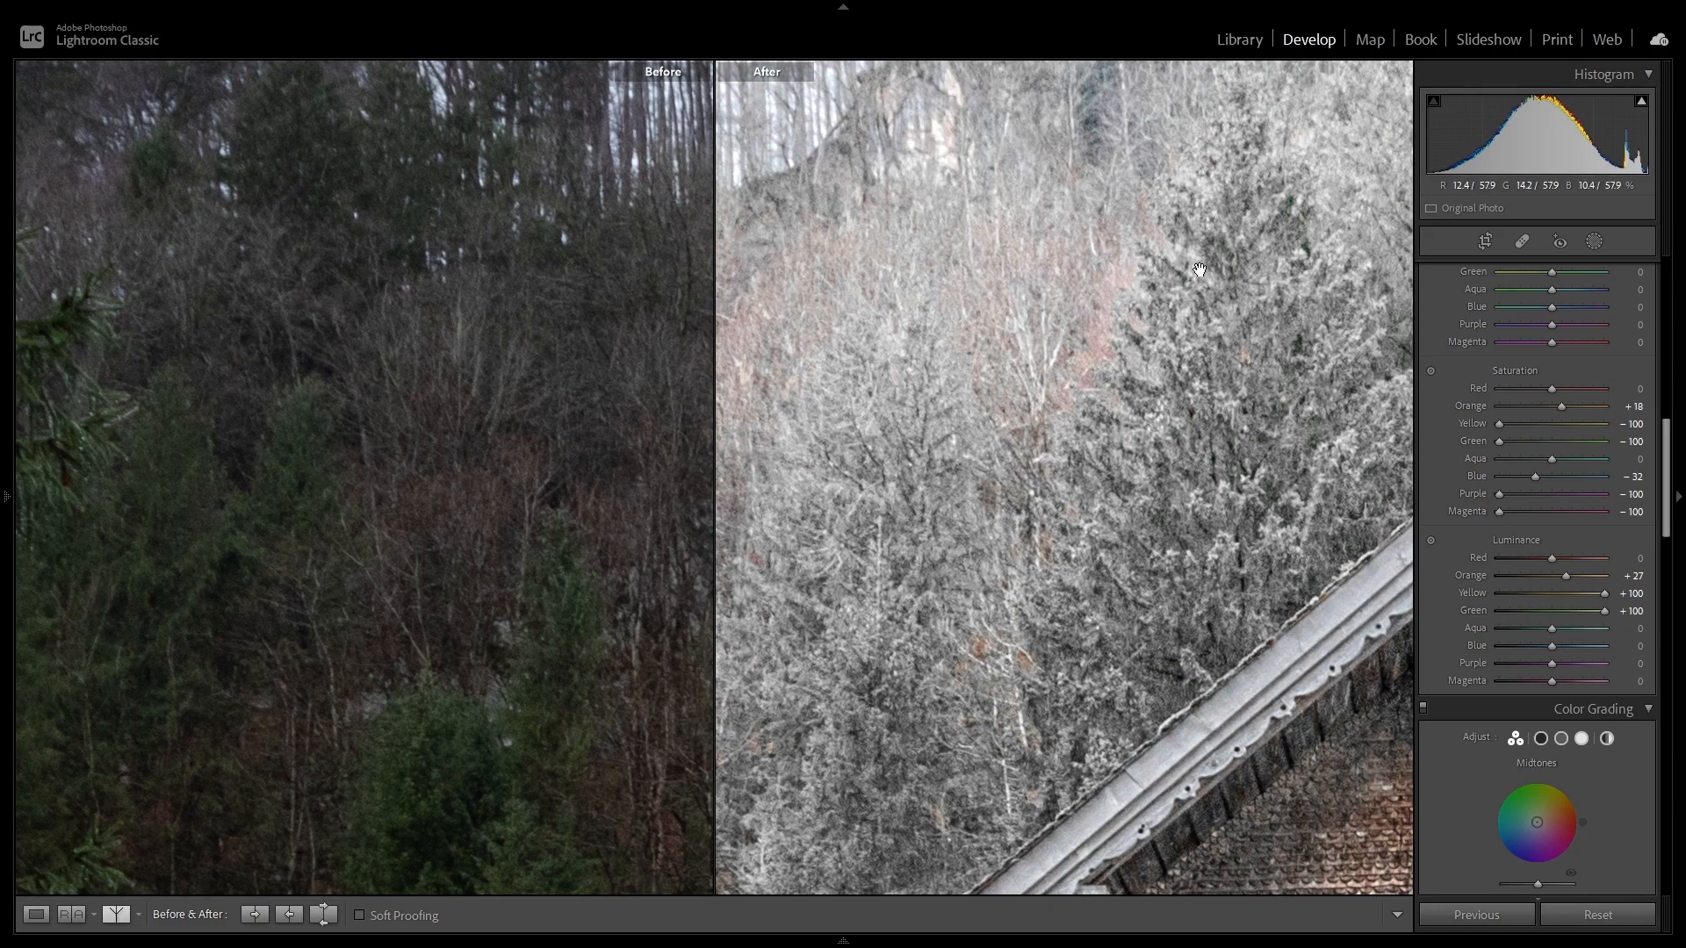
left_click_drag(1192, 263, 263, 527)
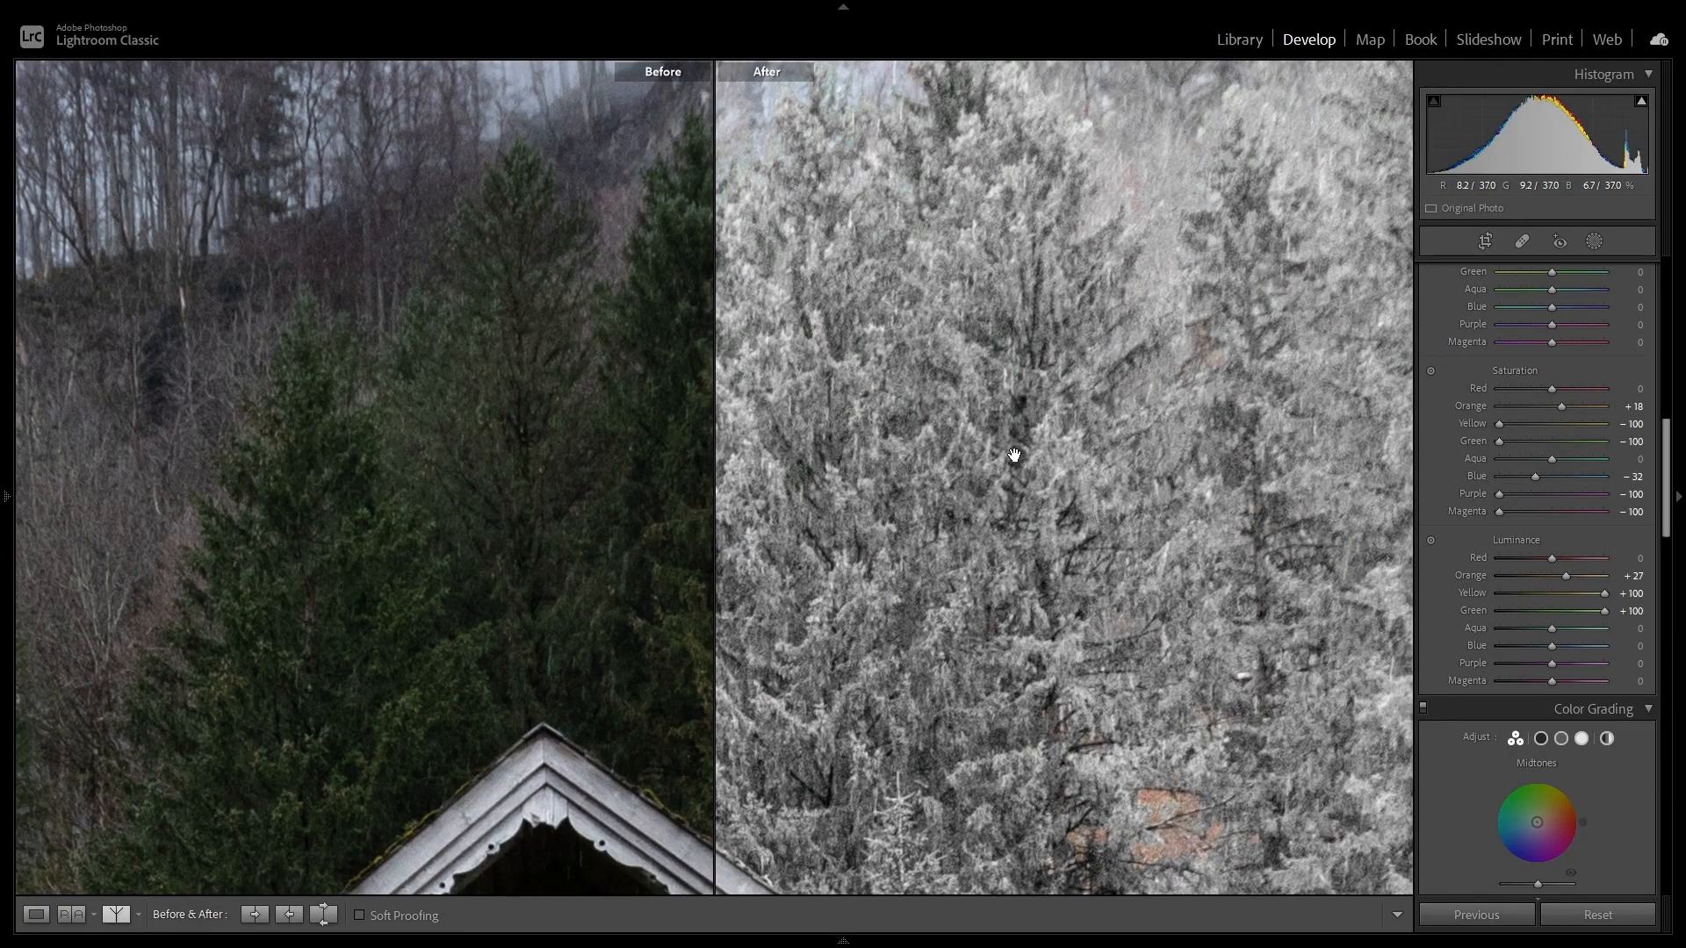
left_click_drag(1191, 555, 1001, 295)
left_click_drag(1207, 598, 884, 444)
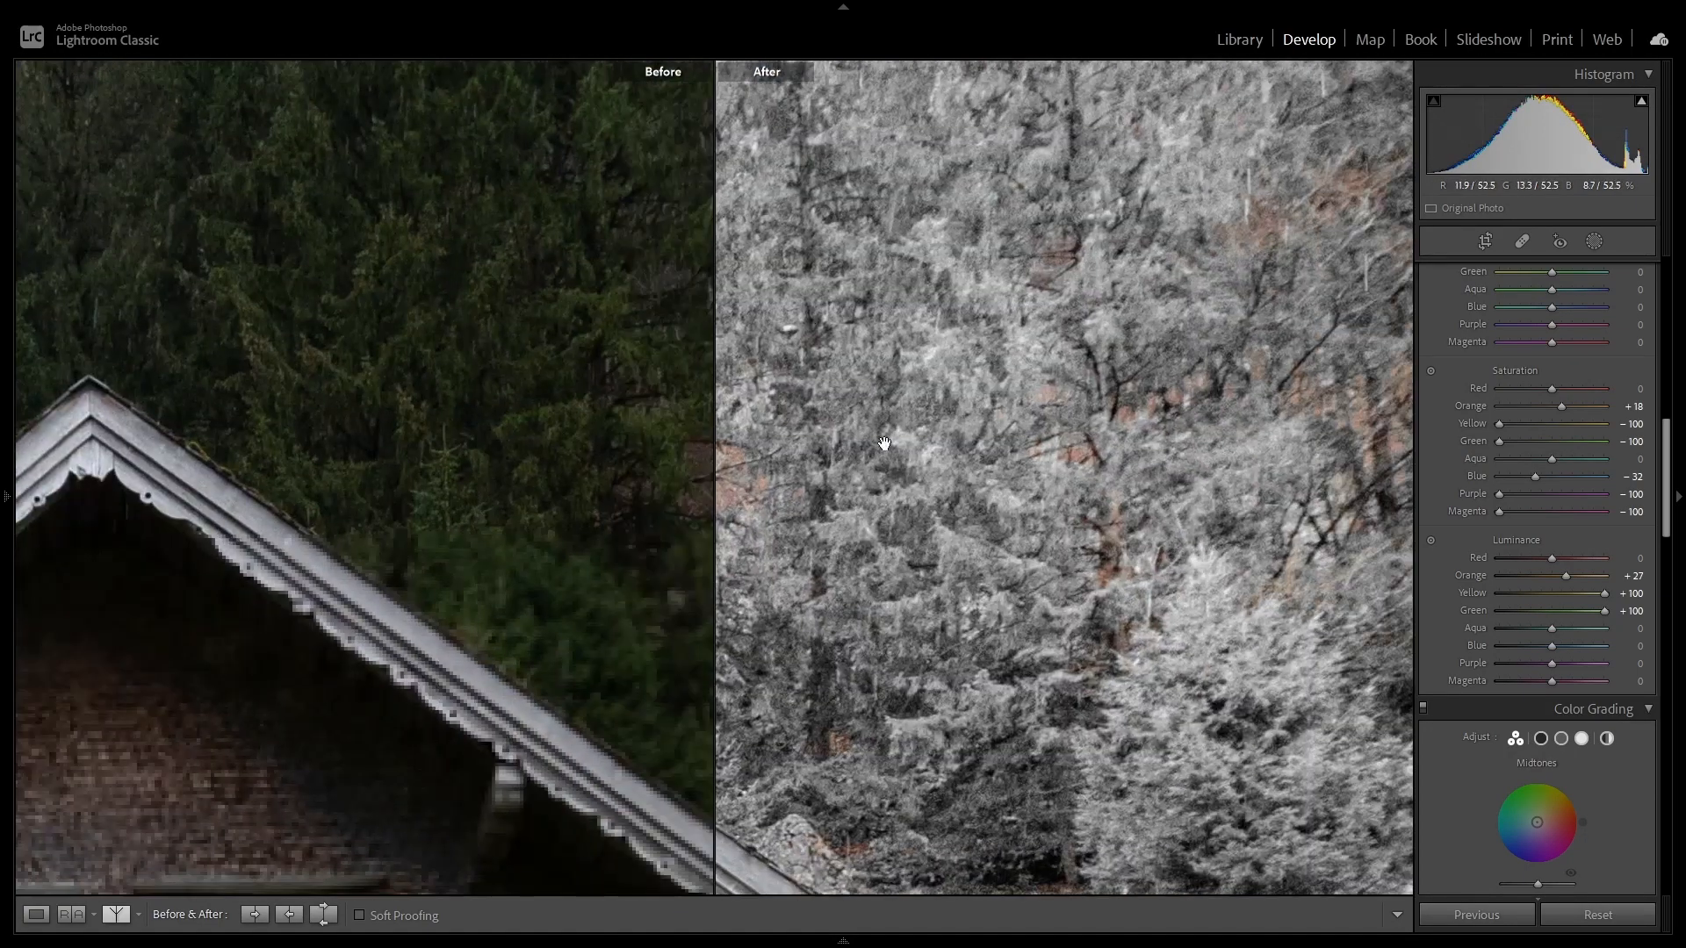
left_click_drag(1001, 567, 869, 267)
left_click_drag(1072, 747, 941, 418)
left_click_drag(1023, 667, 396, 3)
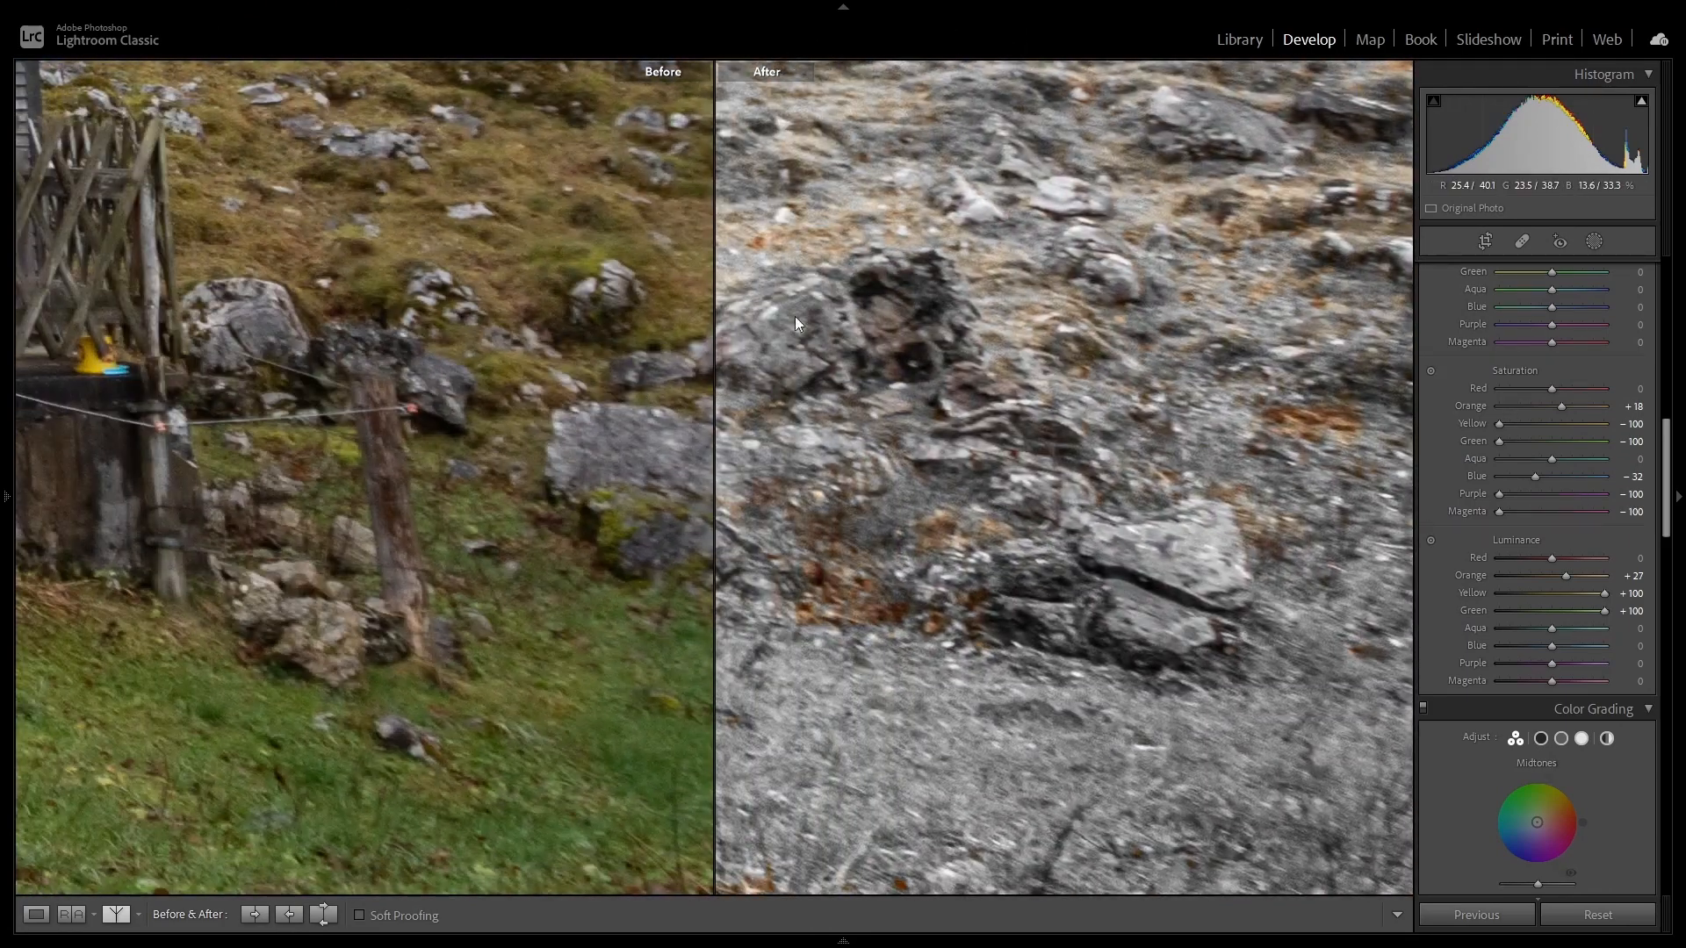
left_click_drag(851, 661, 1365, 520)
left_click(998, 395)
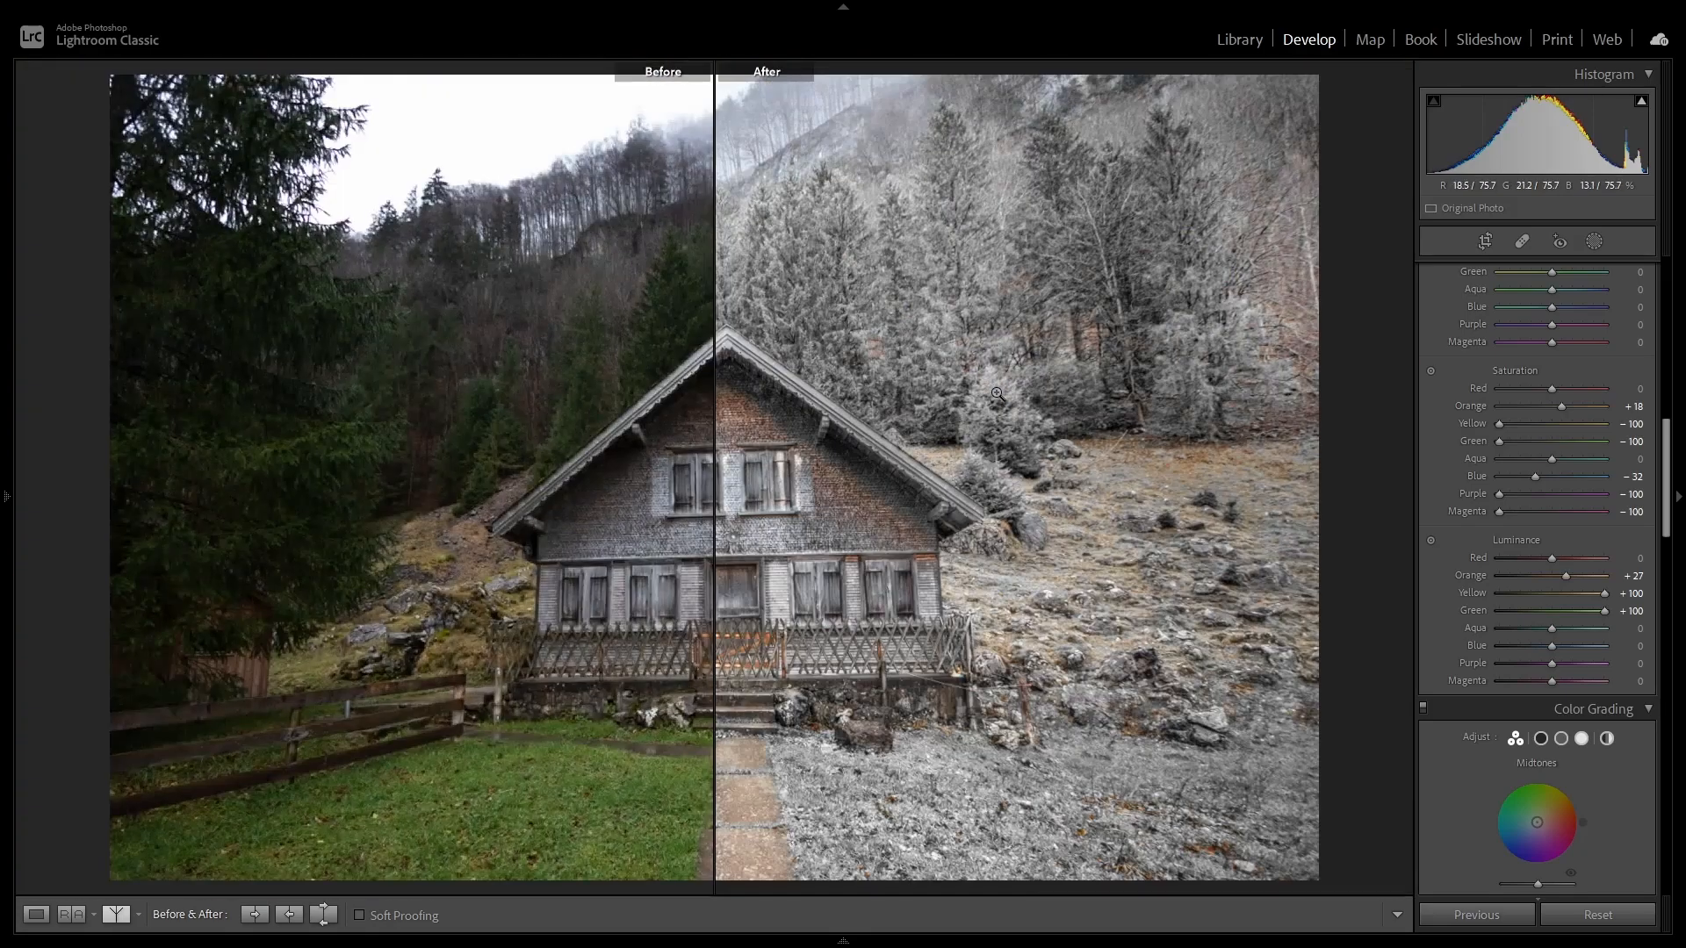
left_click(35, 916)
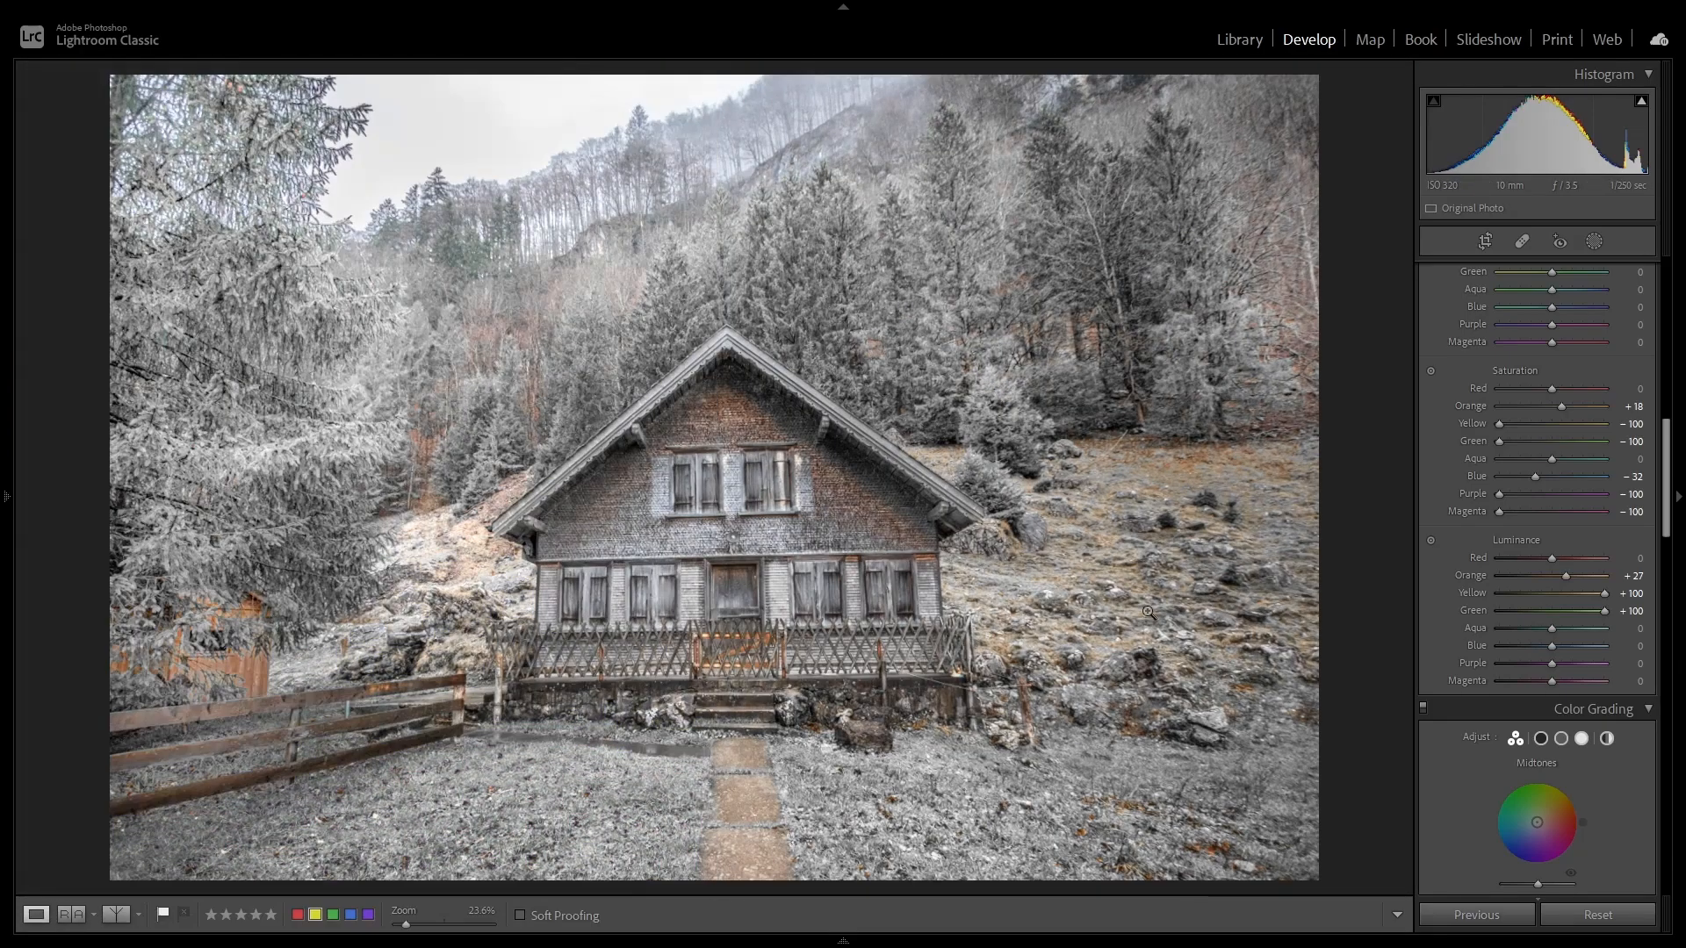
Set the overall Texture to +39, and try a Clarity change and reset it to 0.
scroll(1581, 553, "up", 10)
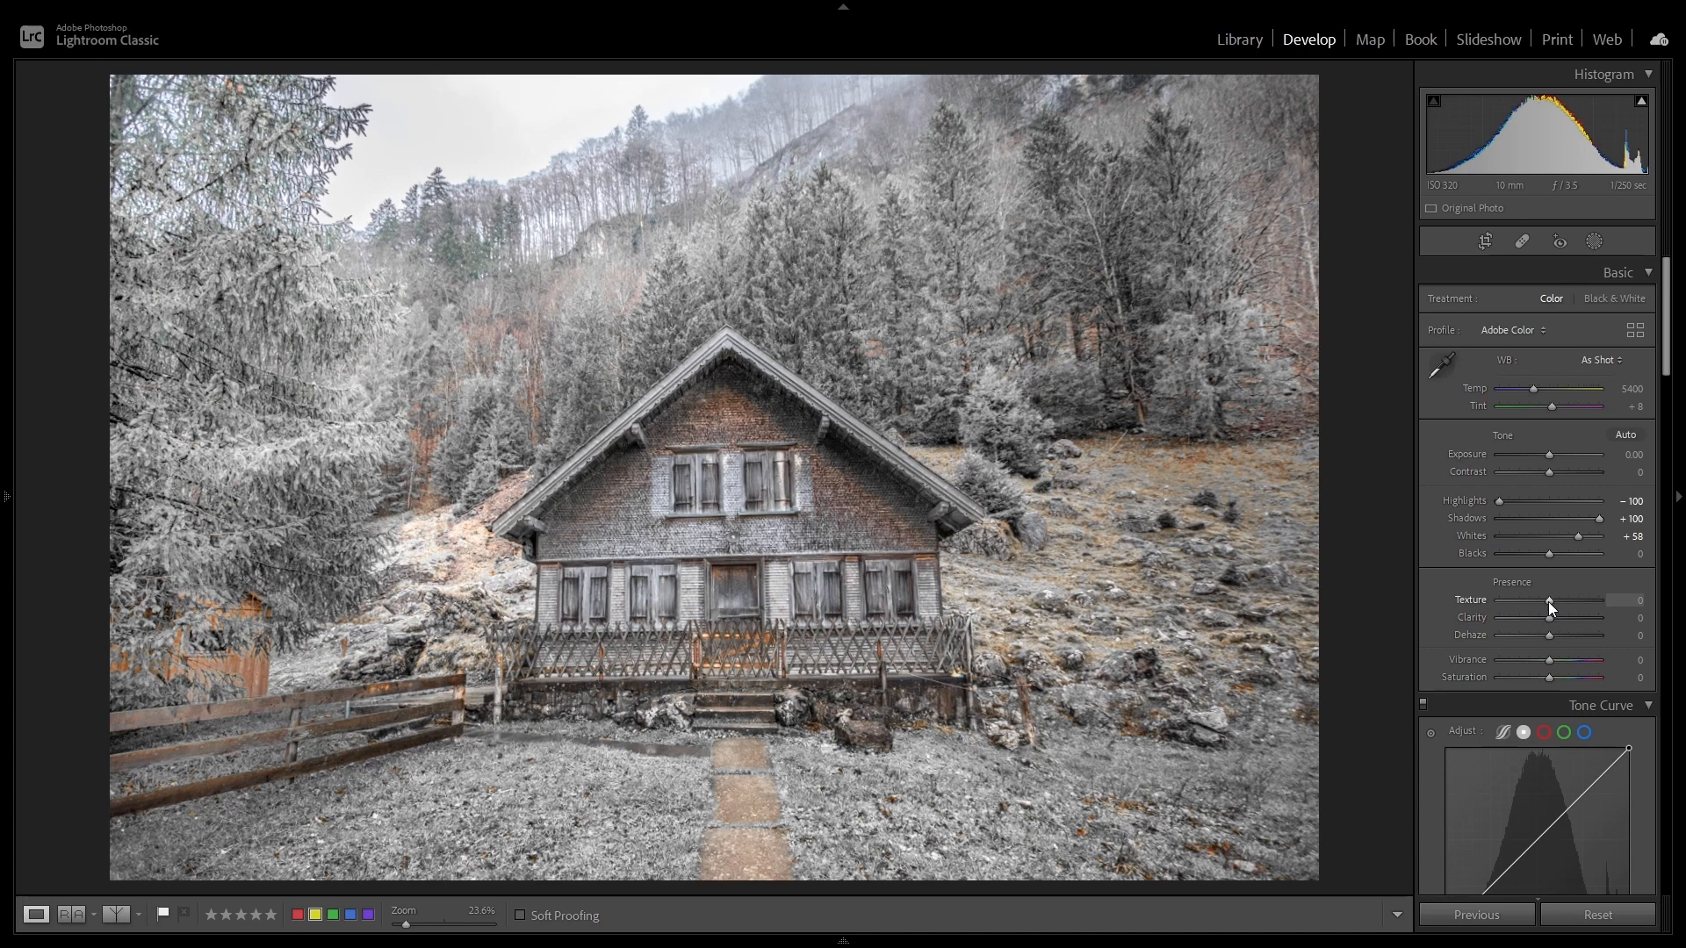
left_click_drag(1565, 604, 1615, 612)
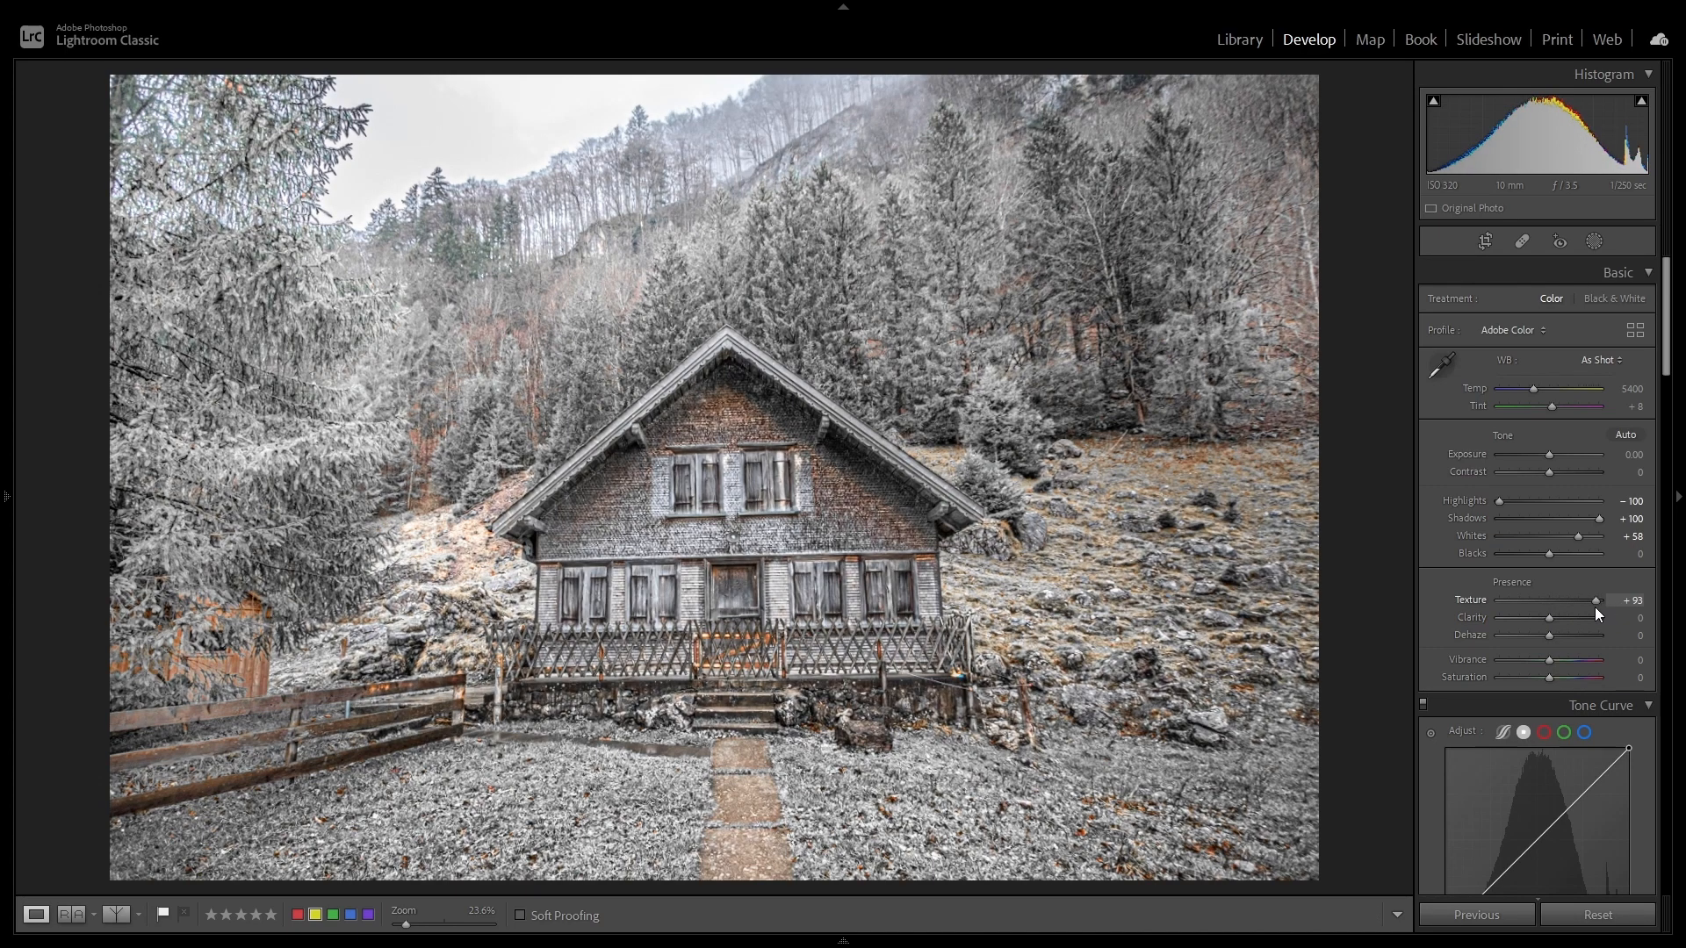
left_click_drag(1585, 608, 1568, 608)
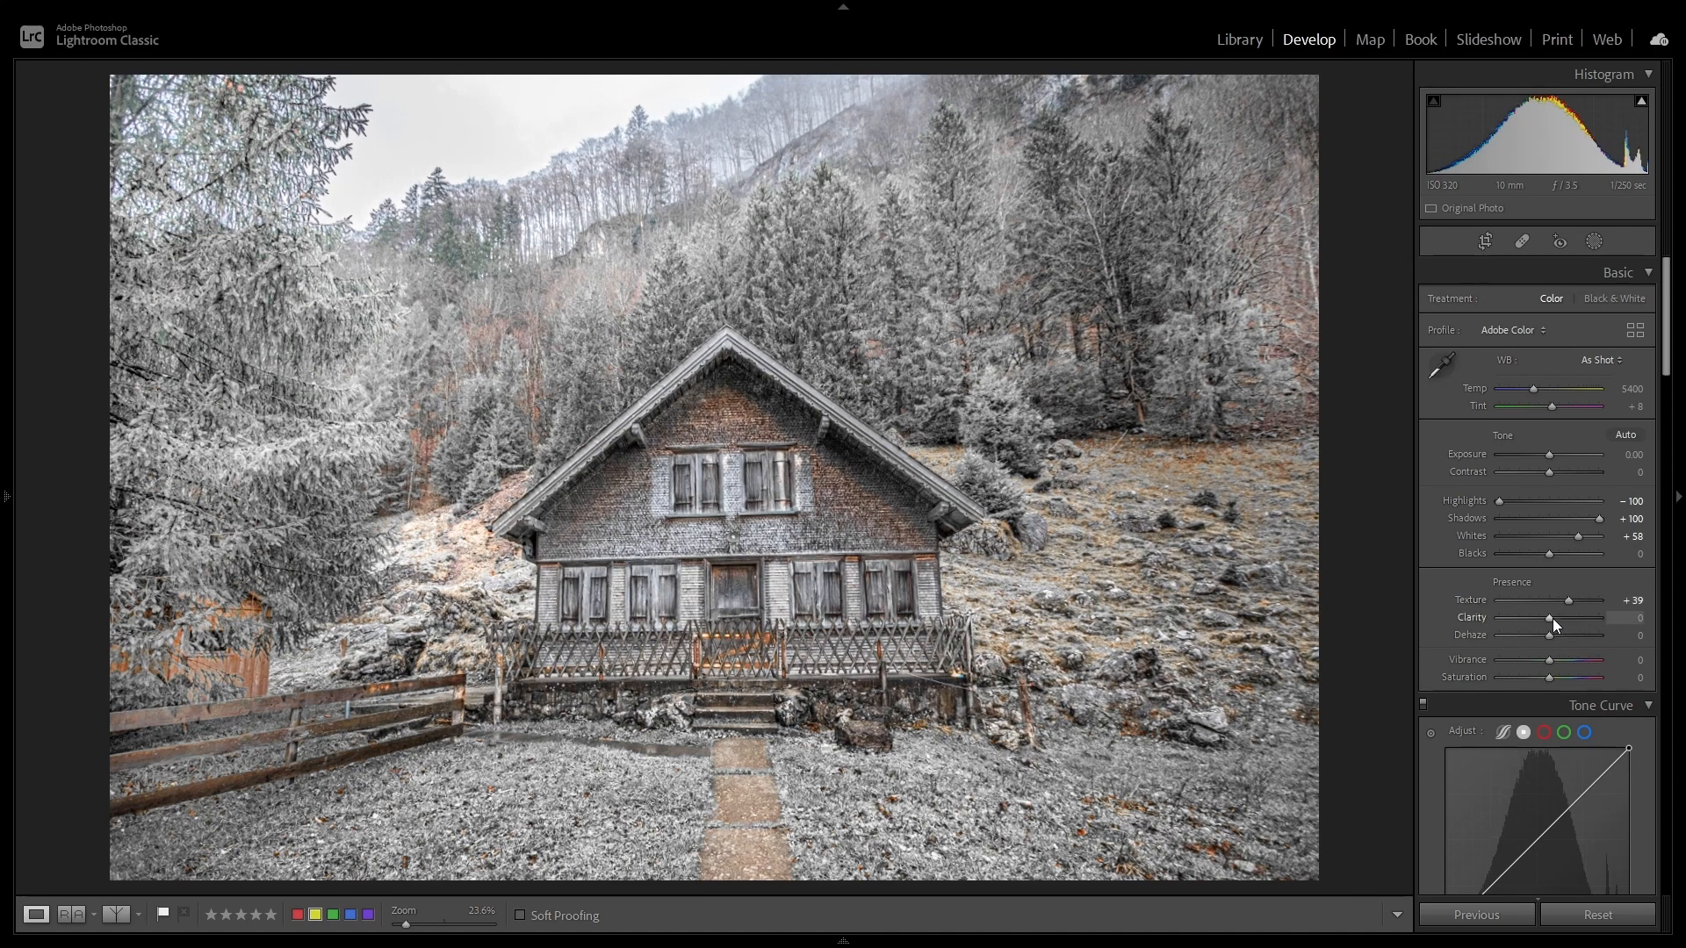
mouse_move(1545, 618)
left_mouse_down()
mouse_move(1568, 623)
mouse_move(1554, 625)
left_mouse_up()
double_click(1555, 622)
Apply the Snow Flakes 001 preset to the photo.
mouse_move(4, 506)
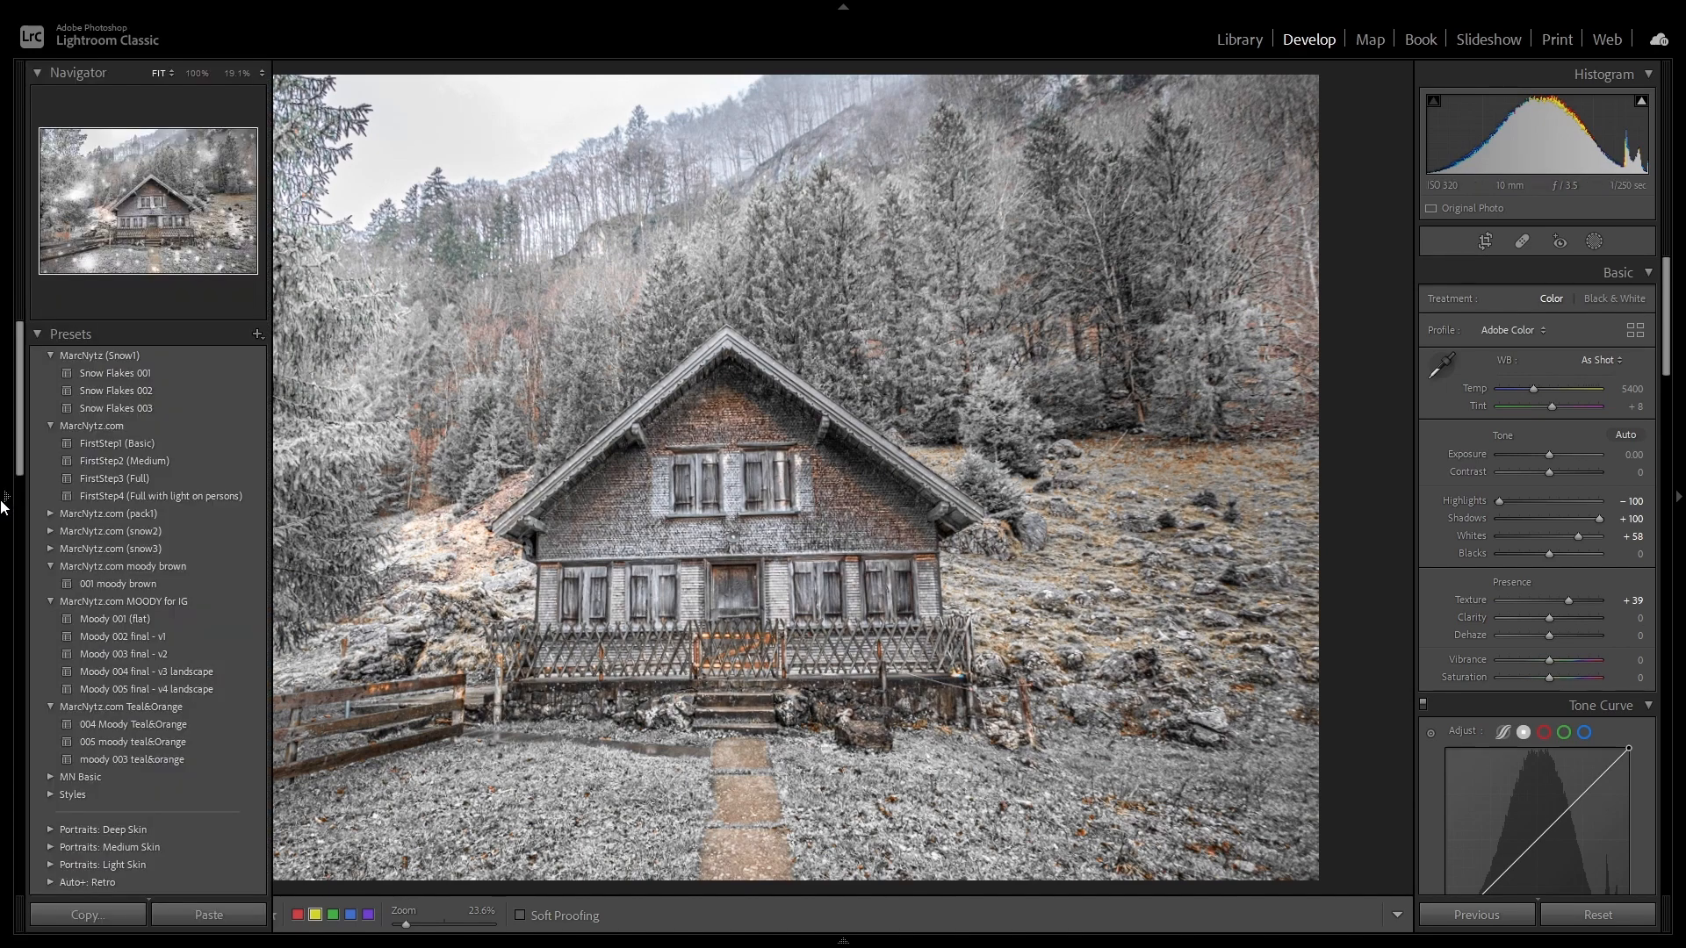
left_click(115, 373)
left_click(151, 372)
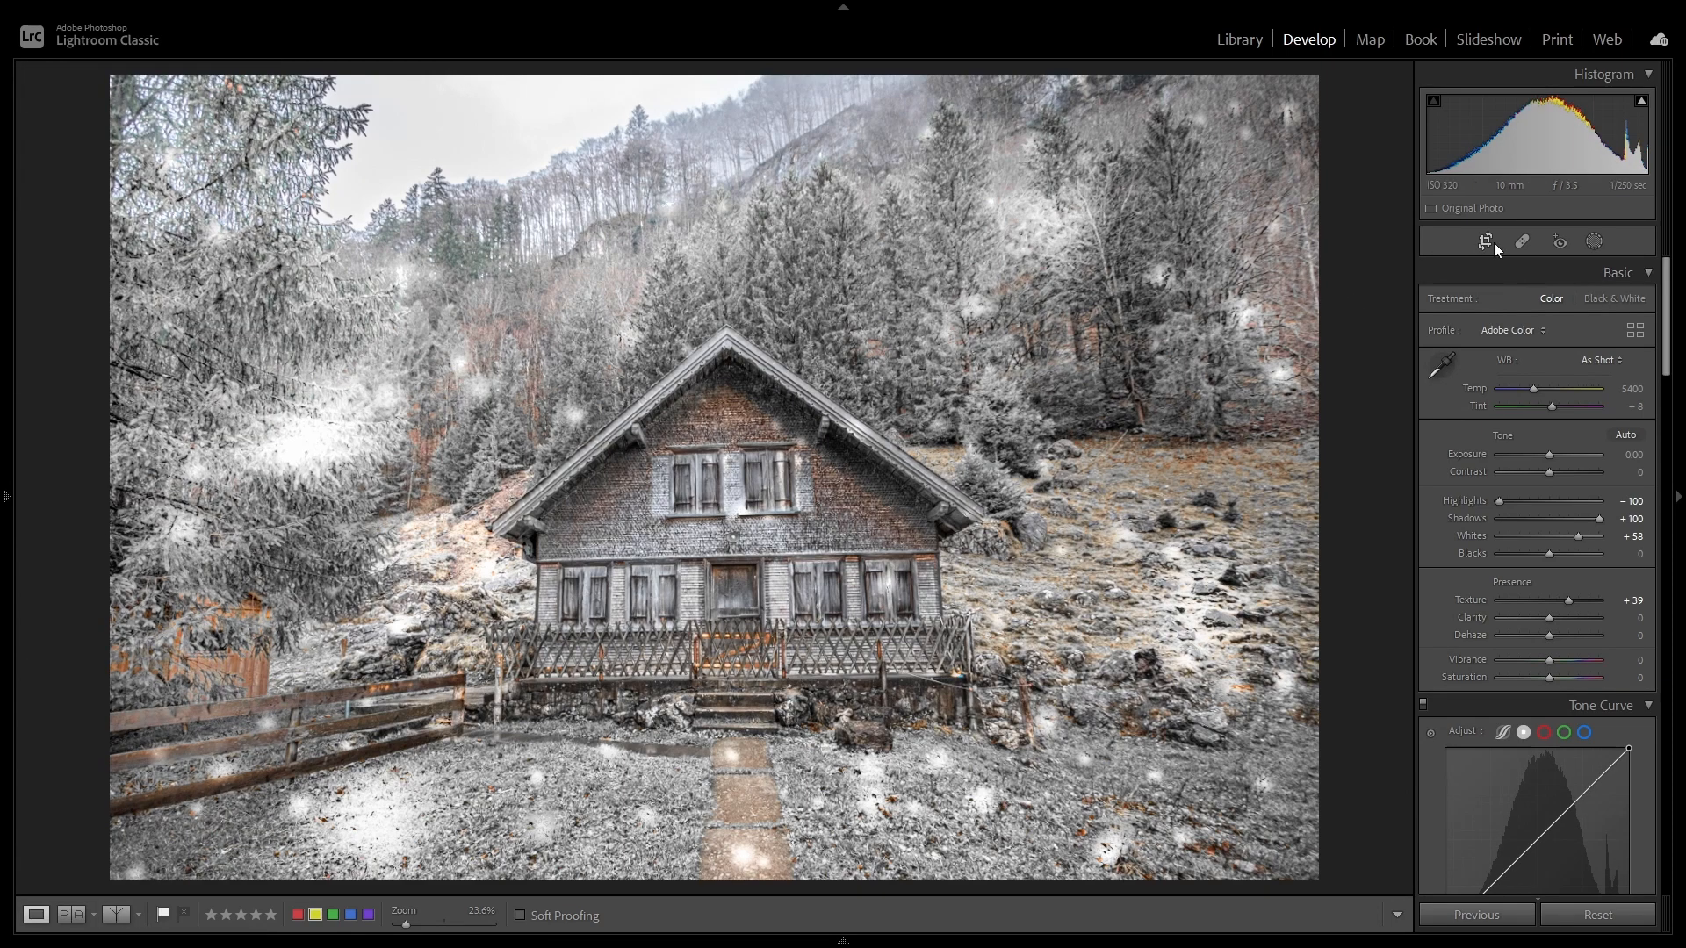
Tone down the snowflakes by setting Exposure to -0.03 in the third mask and 0.24 in the second mask.
left_click(1602, 237)
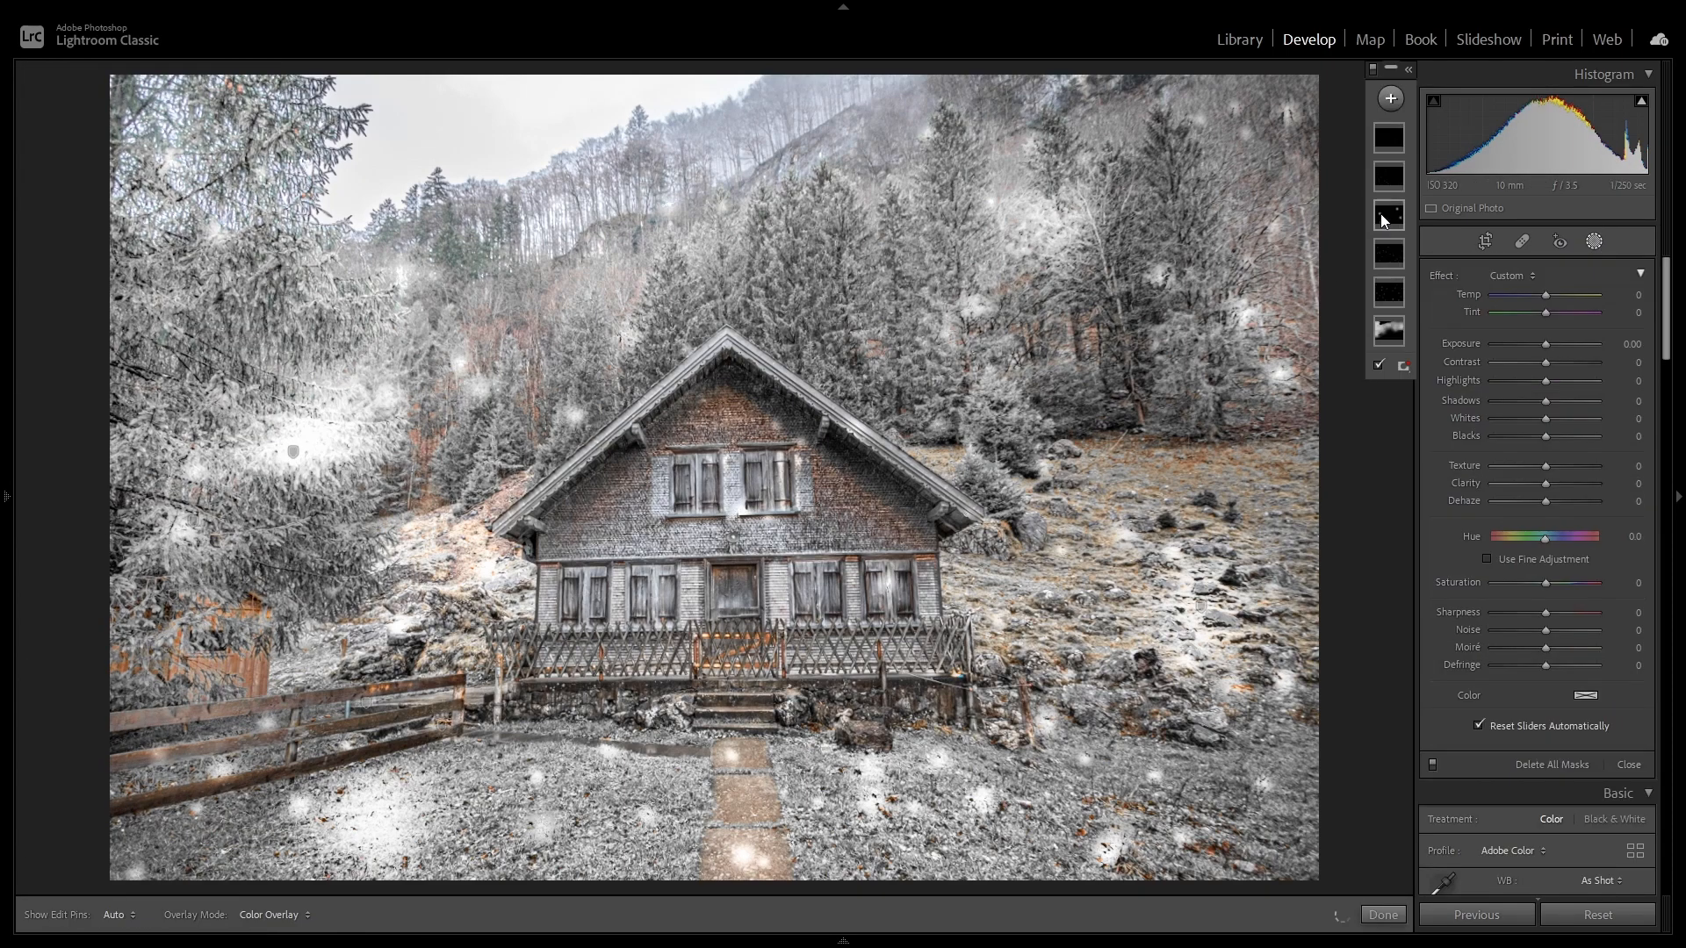
left_click(1387, 216)
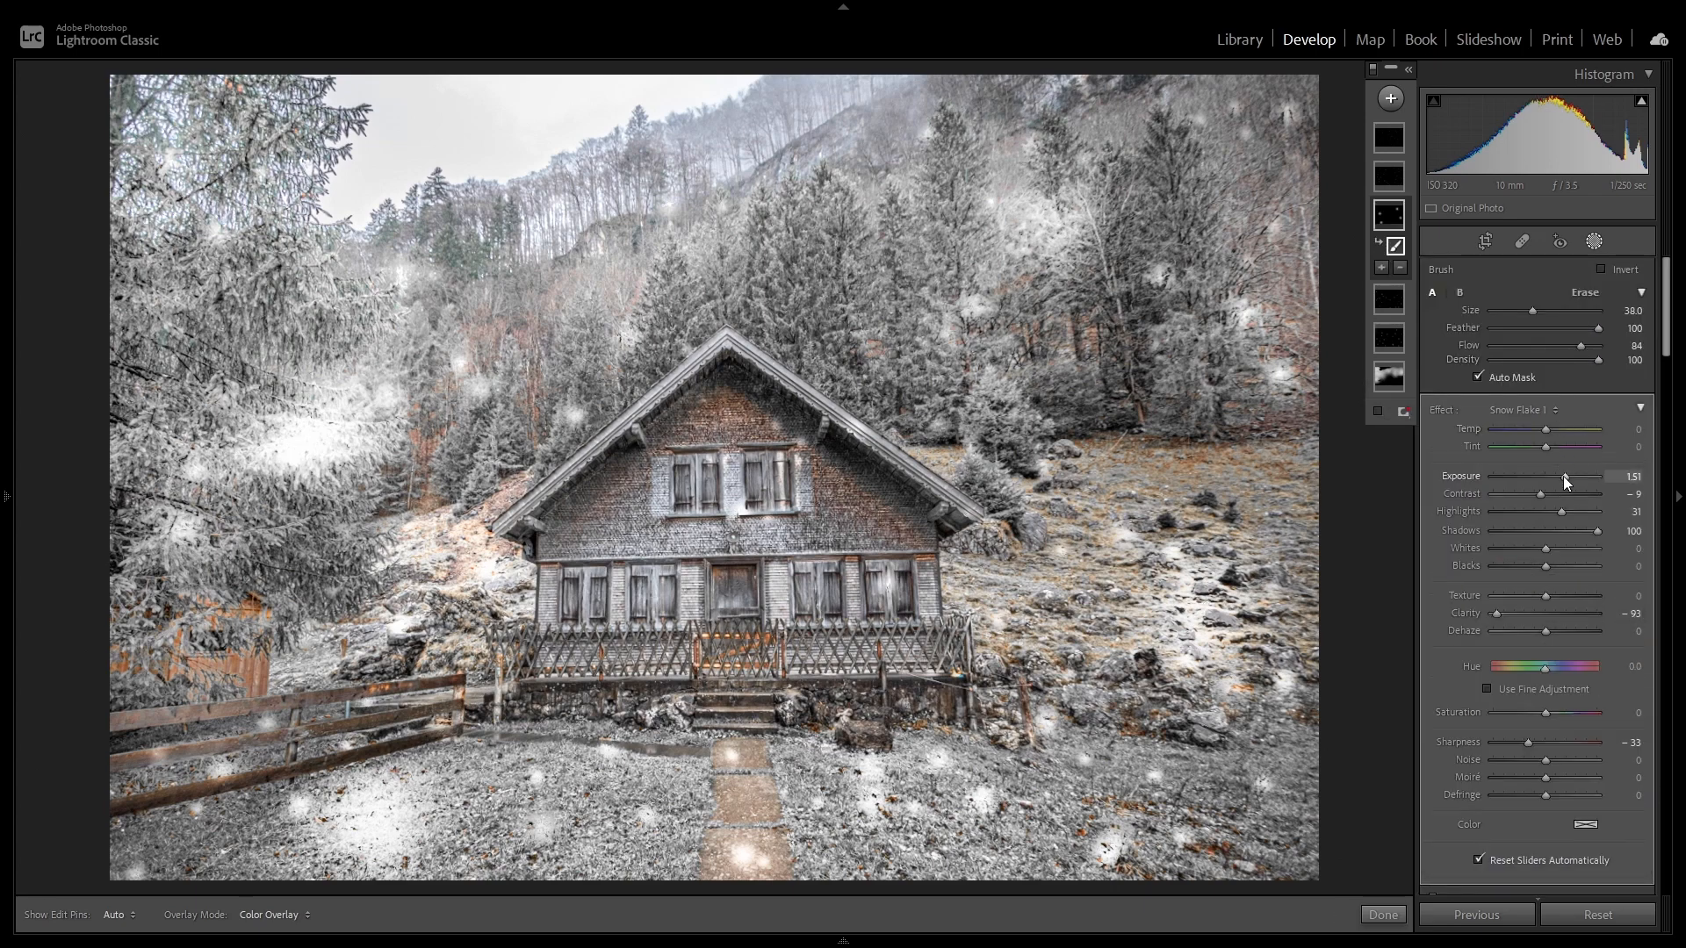
left_click_drag(1564, 477, 1543, 480)
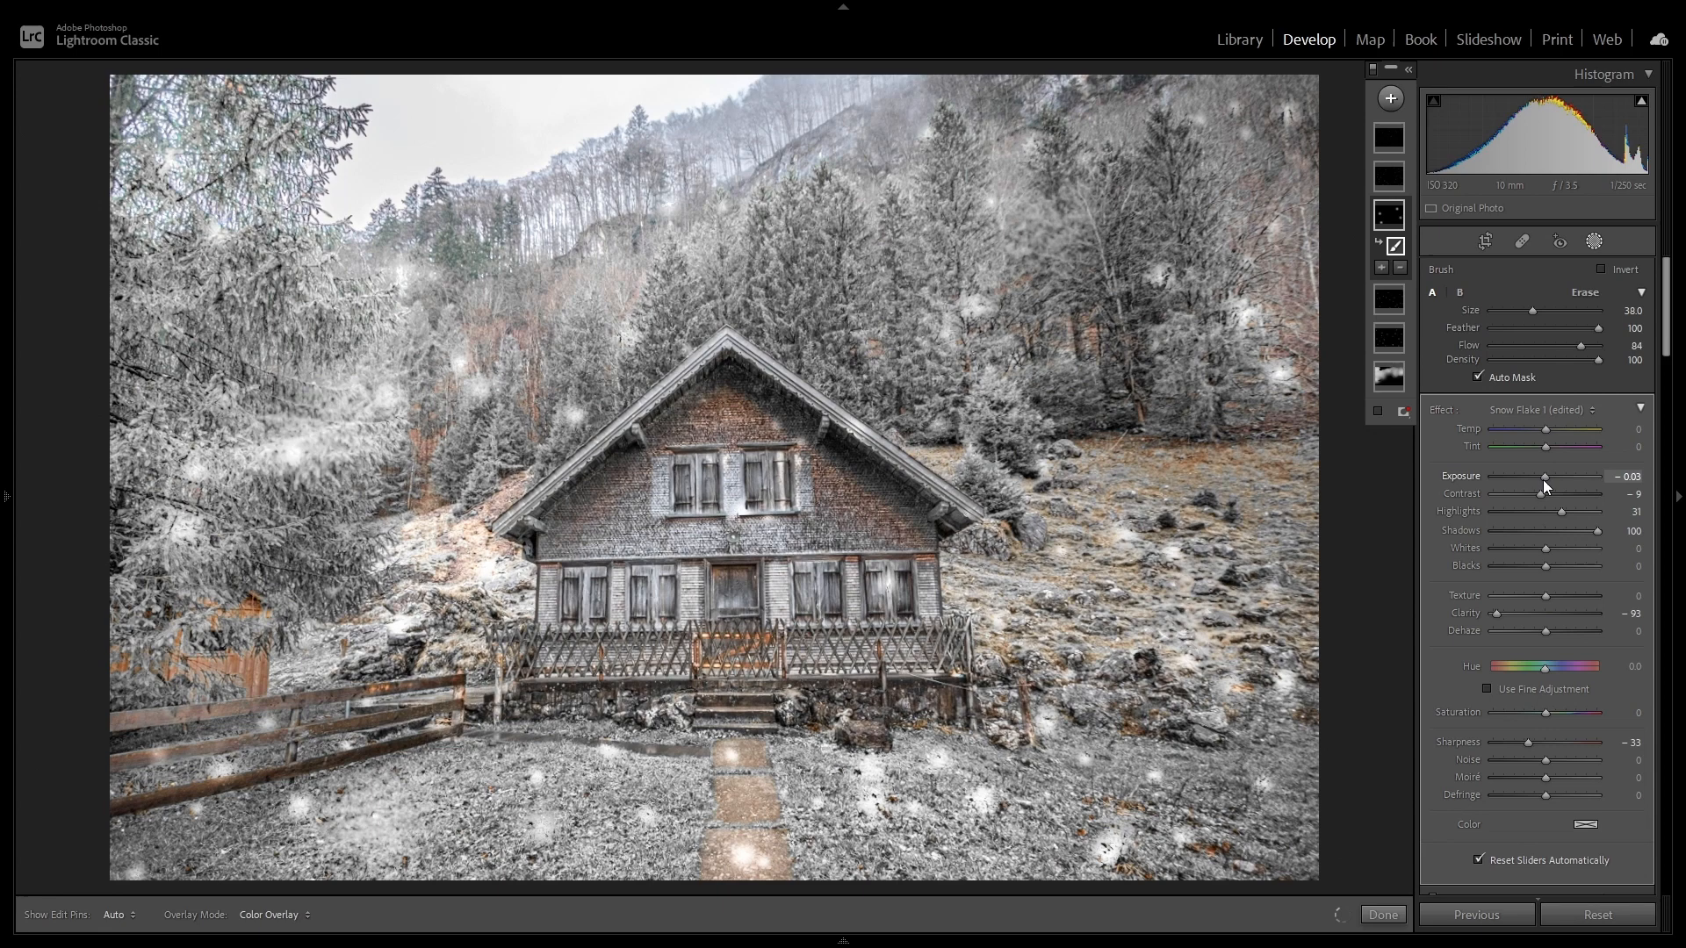
left_click(1374, 170)
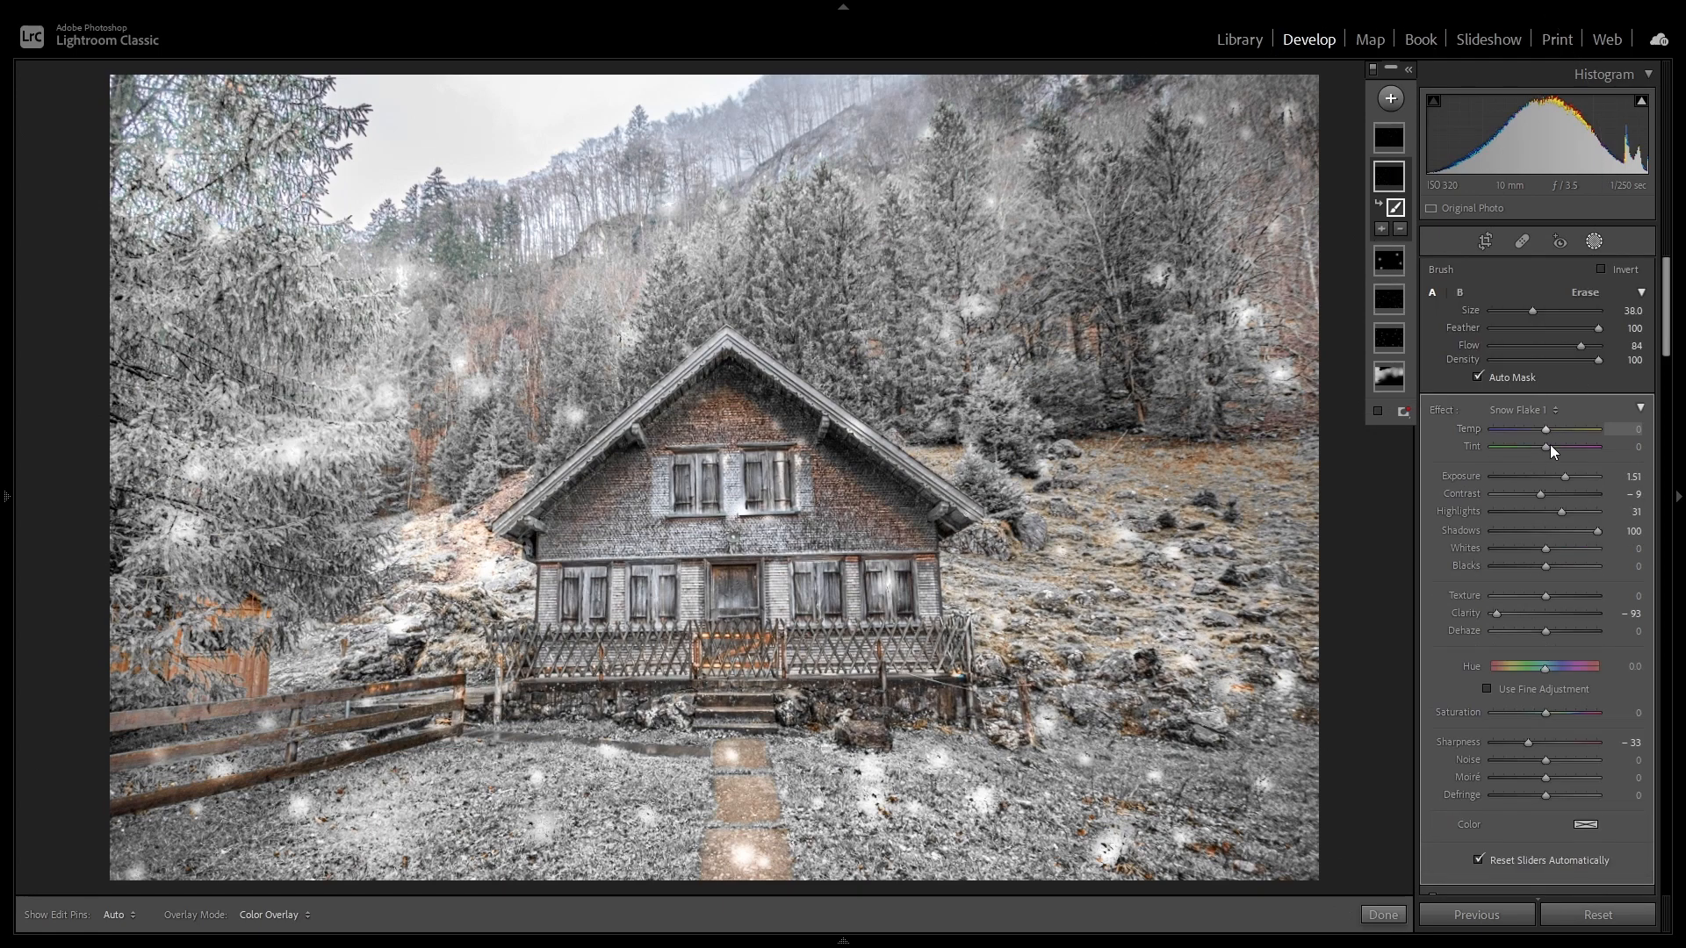
left_click_drag(1562, 476, 1547, 478)
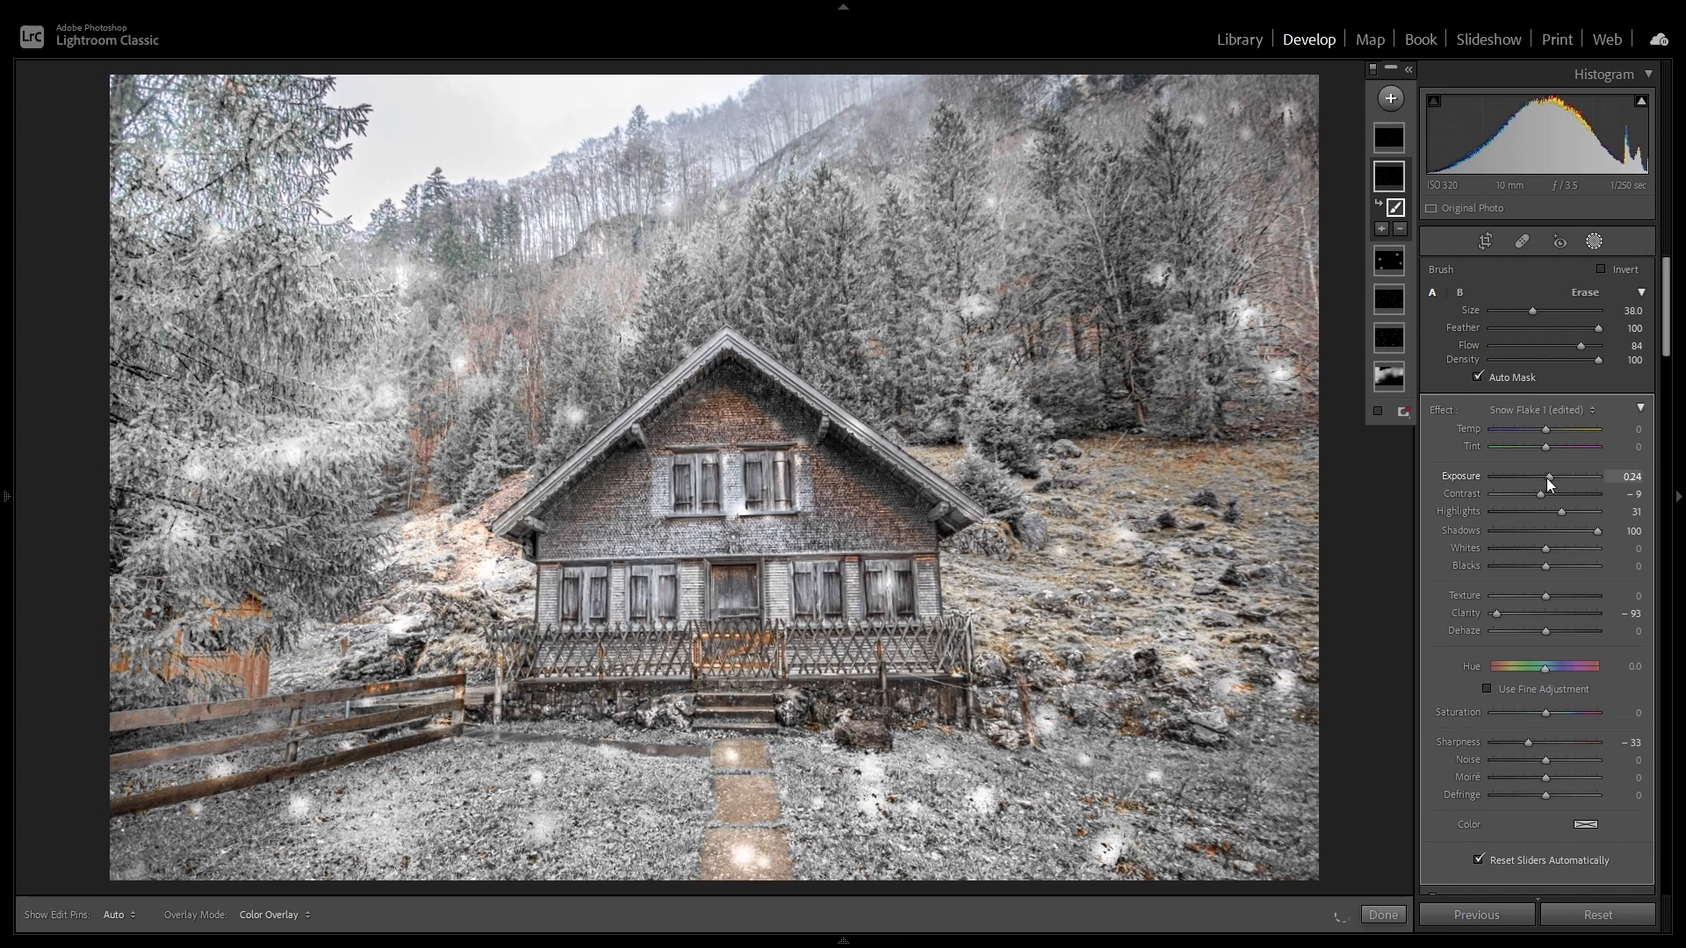
Set the first snowflake mask's Exposure to 0.50 and lower the Exposure of the fourth mask.
left_click(1381, 139)
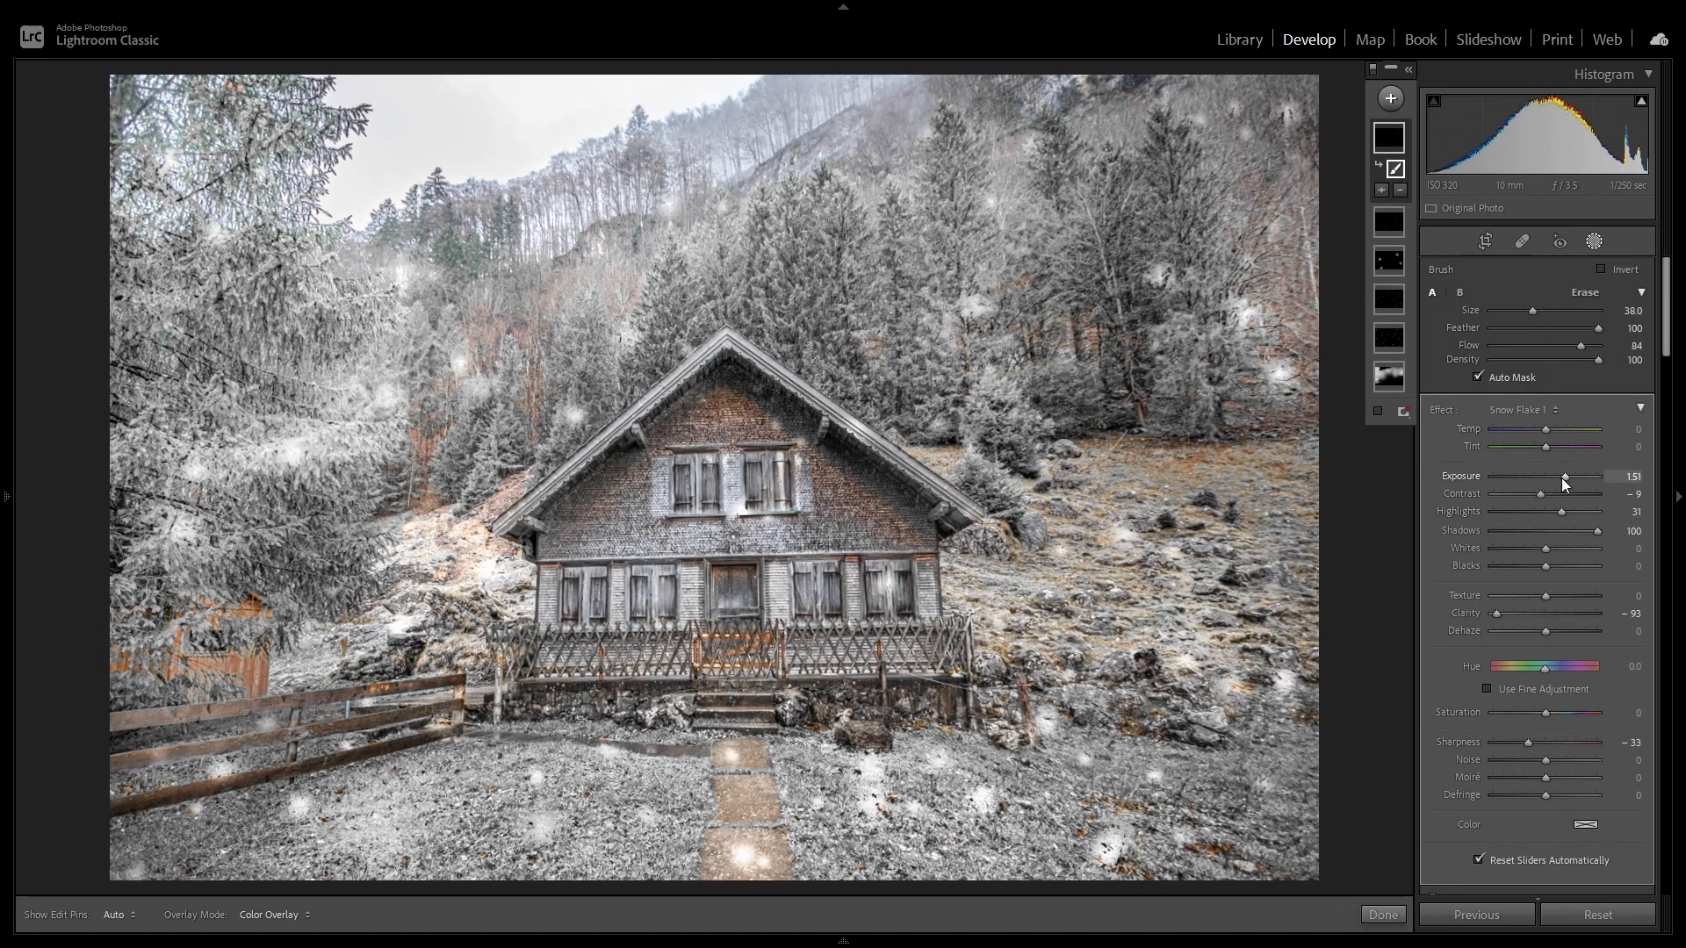
left_click_drag(1561, 477, 1547, 478)
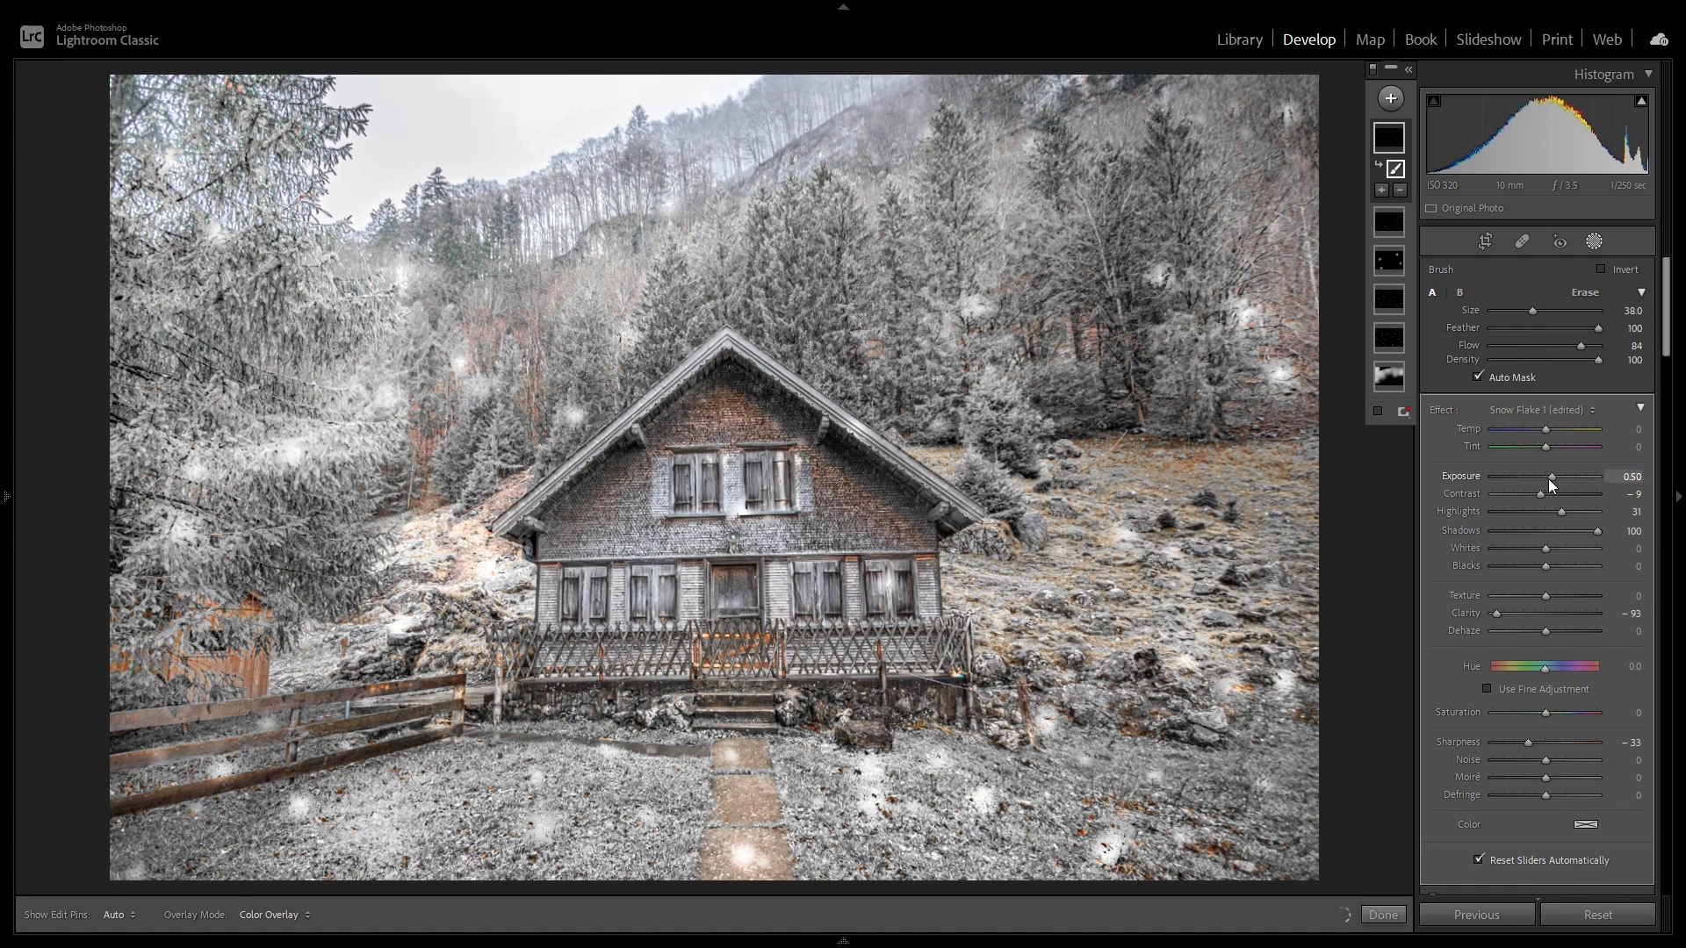
left_click(1383, 301)
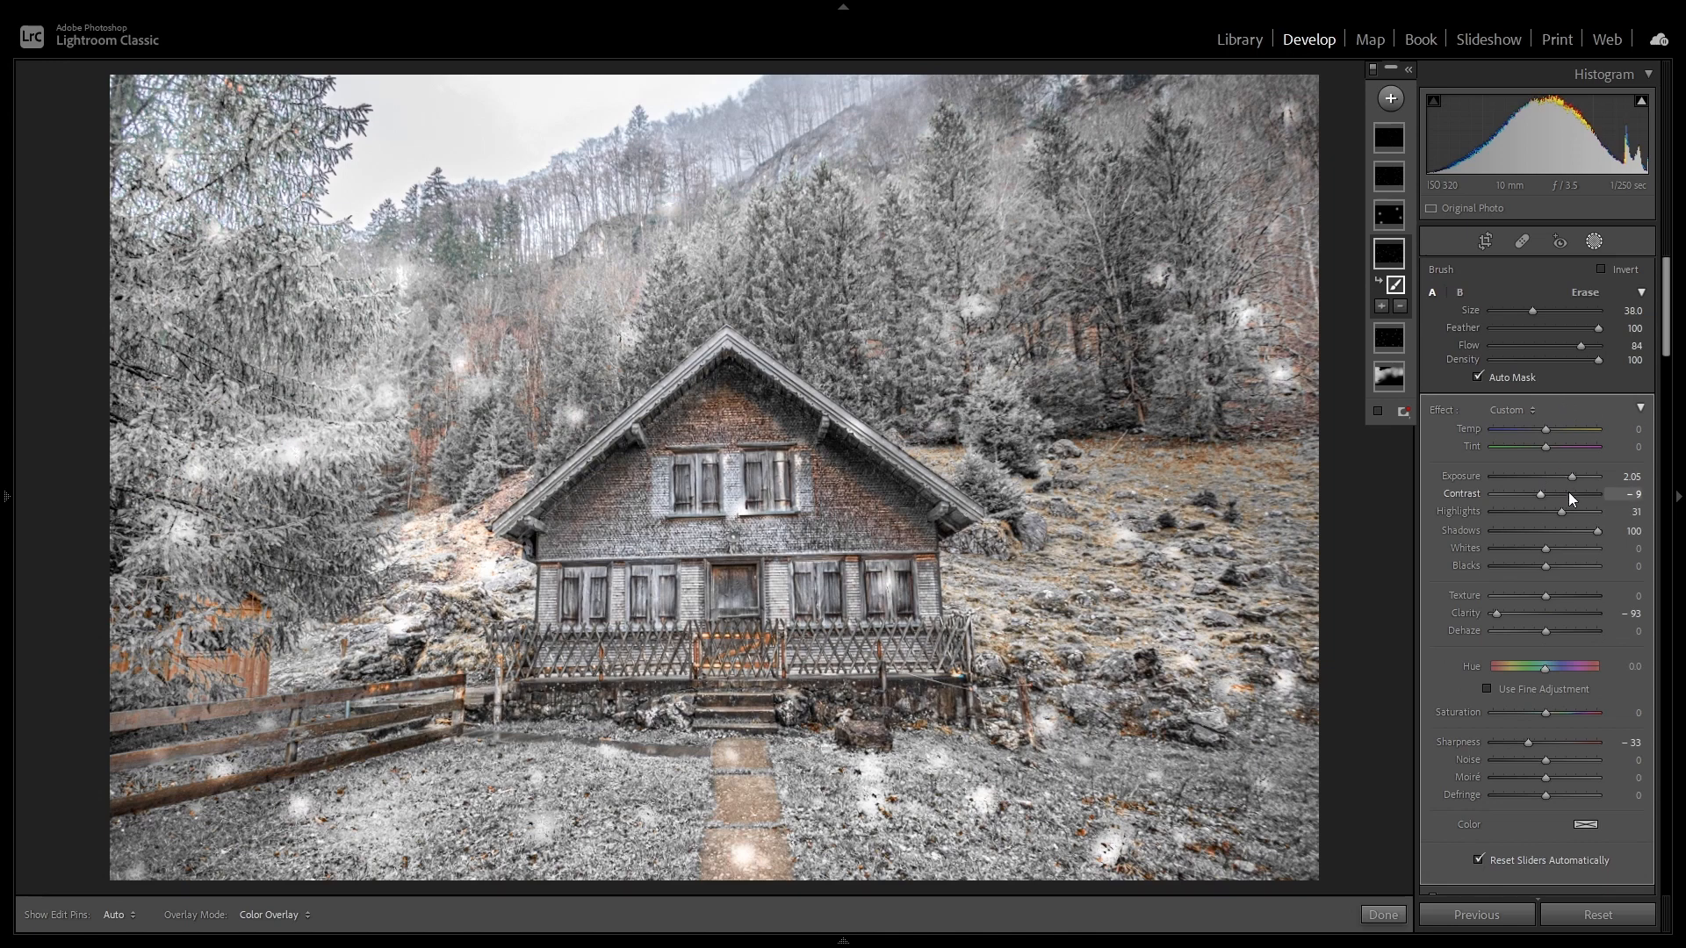
left_click_drag(1569, 486, 1559, 479)
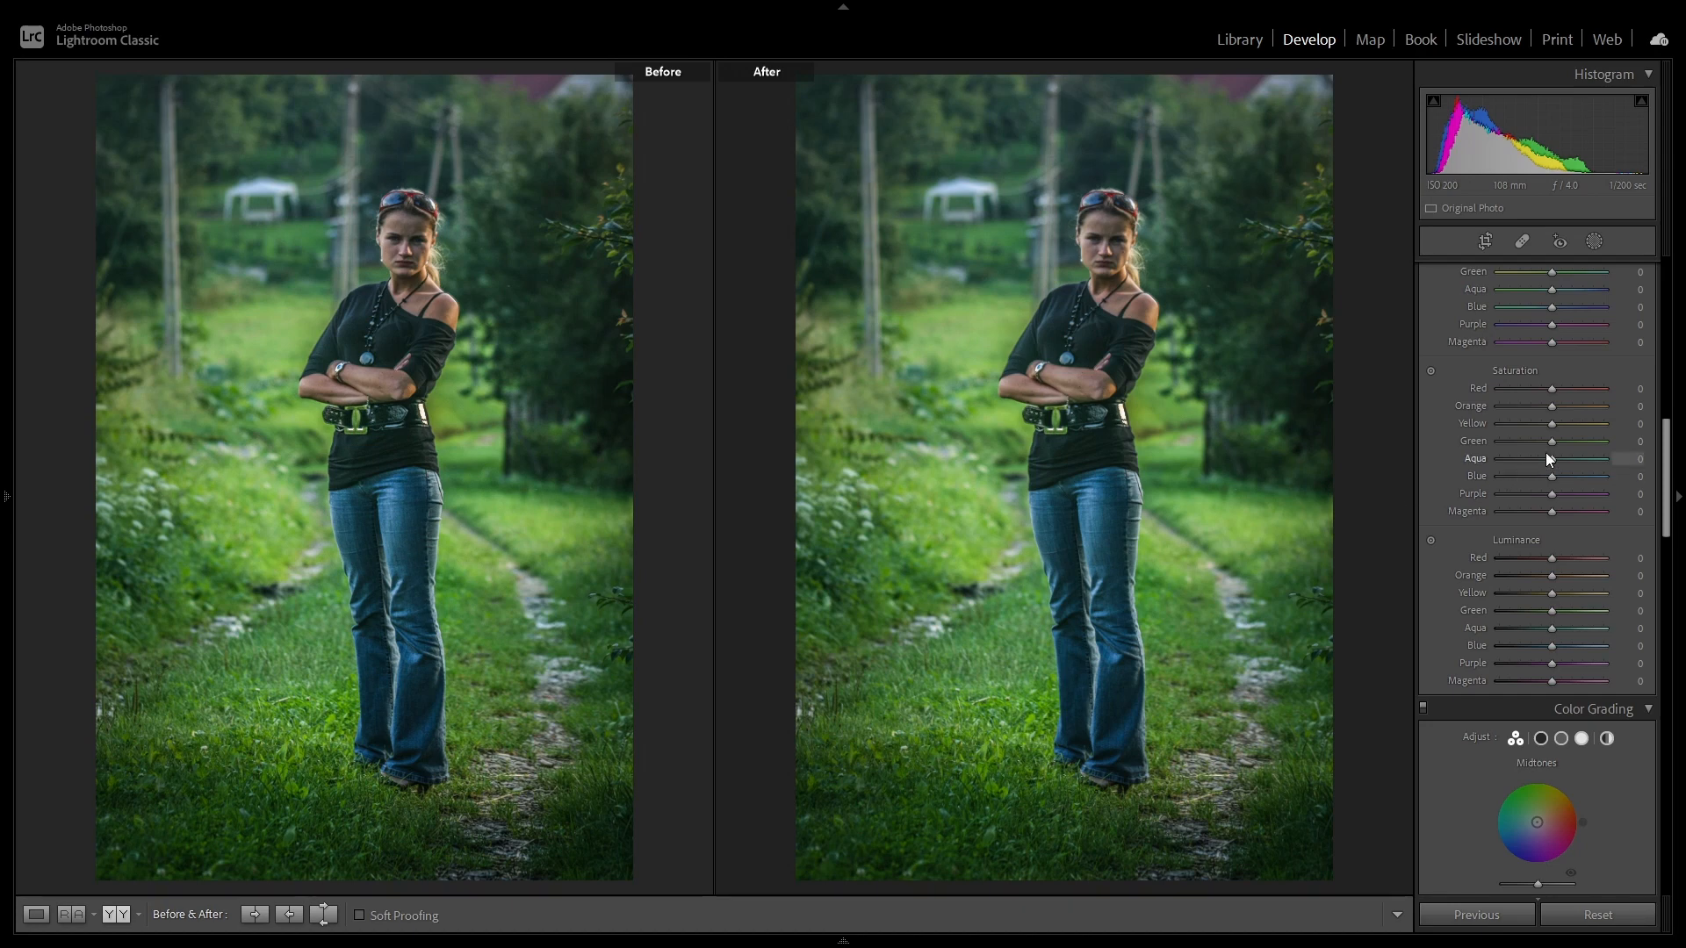
Try the snow effect on the portrait with Yellow saturation -97, Green saturation -100, and Yellow and Green luminance +100.
left_click_drag(1550, 440, 1502, 424)
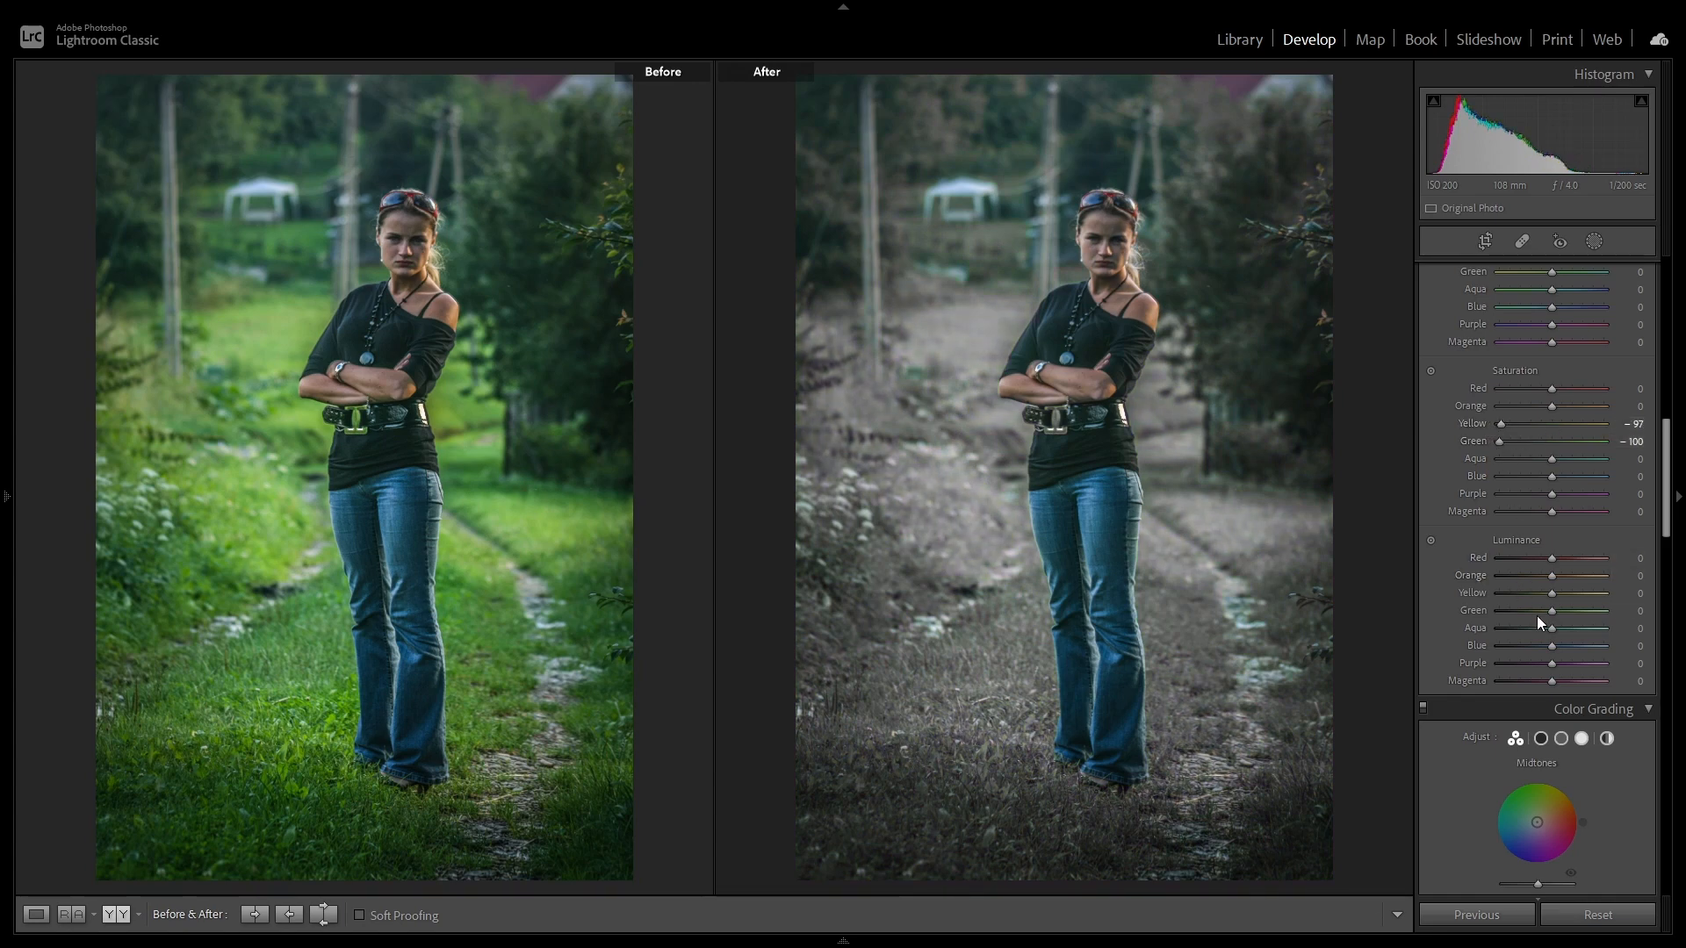
left_click_drag(1590, 595, 1623, 620)
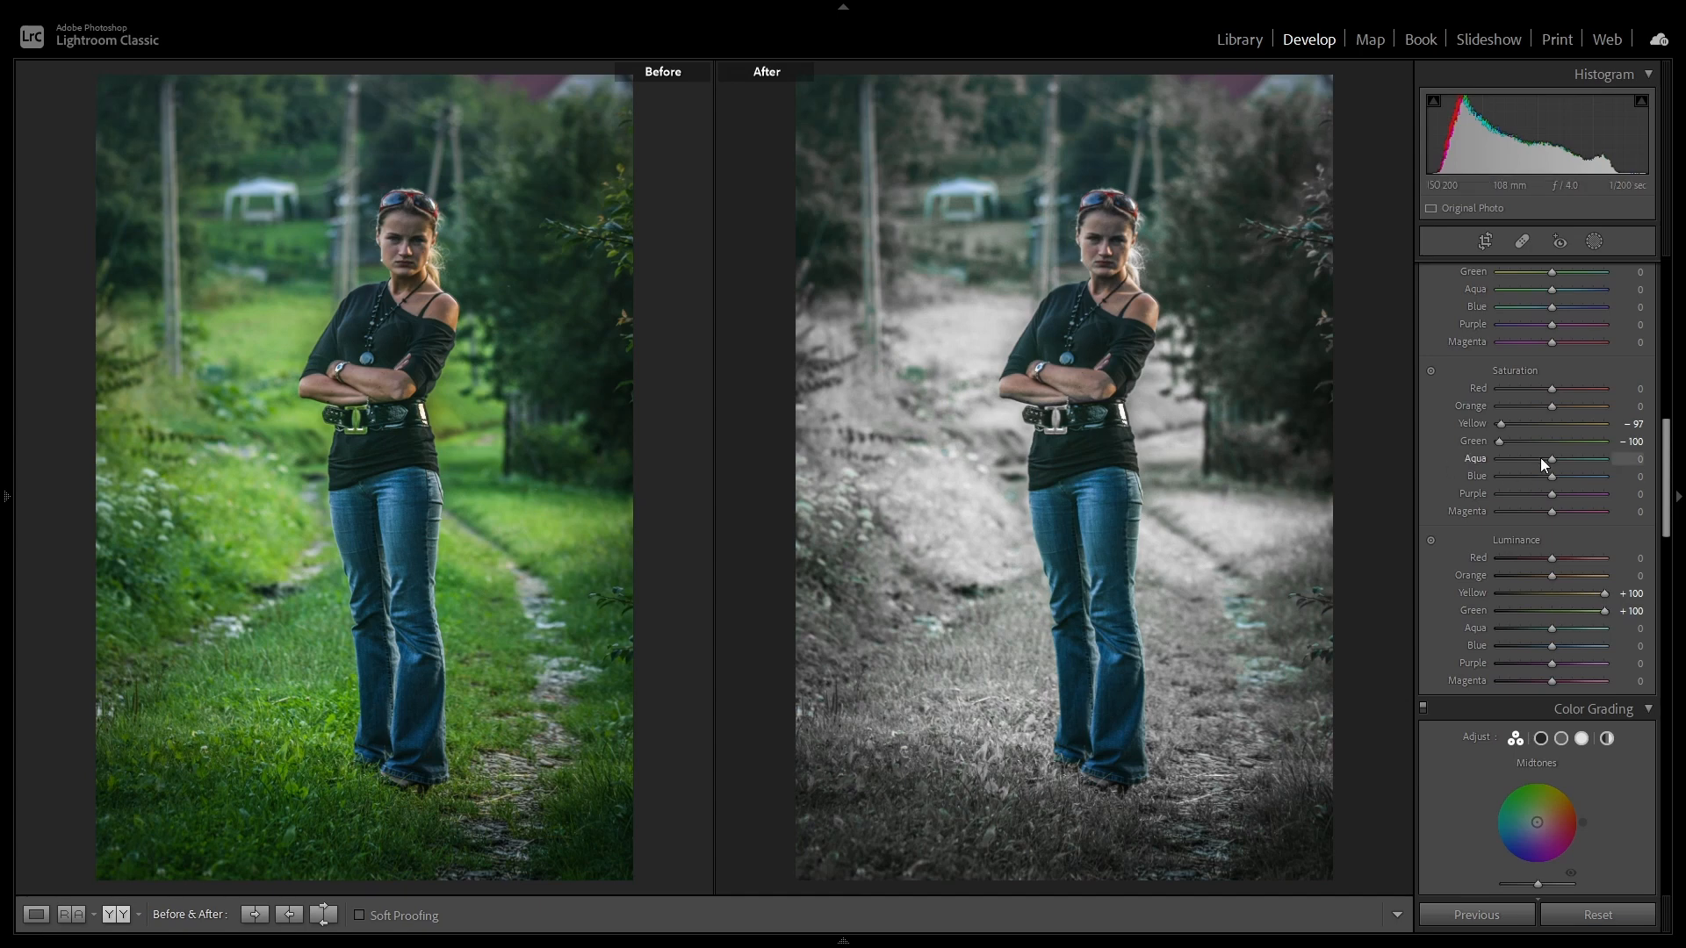
Try Aqua and Blue saturation at -100 on the portrait, with Aqua luminance +82 and Blue luminance +60.
left_click_drag(1551, 461, 1492, 478)
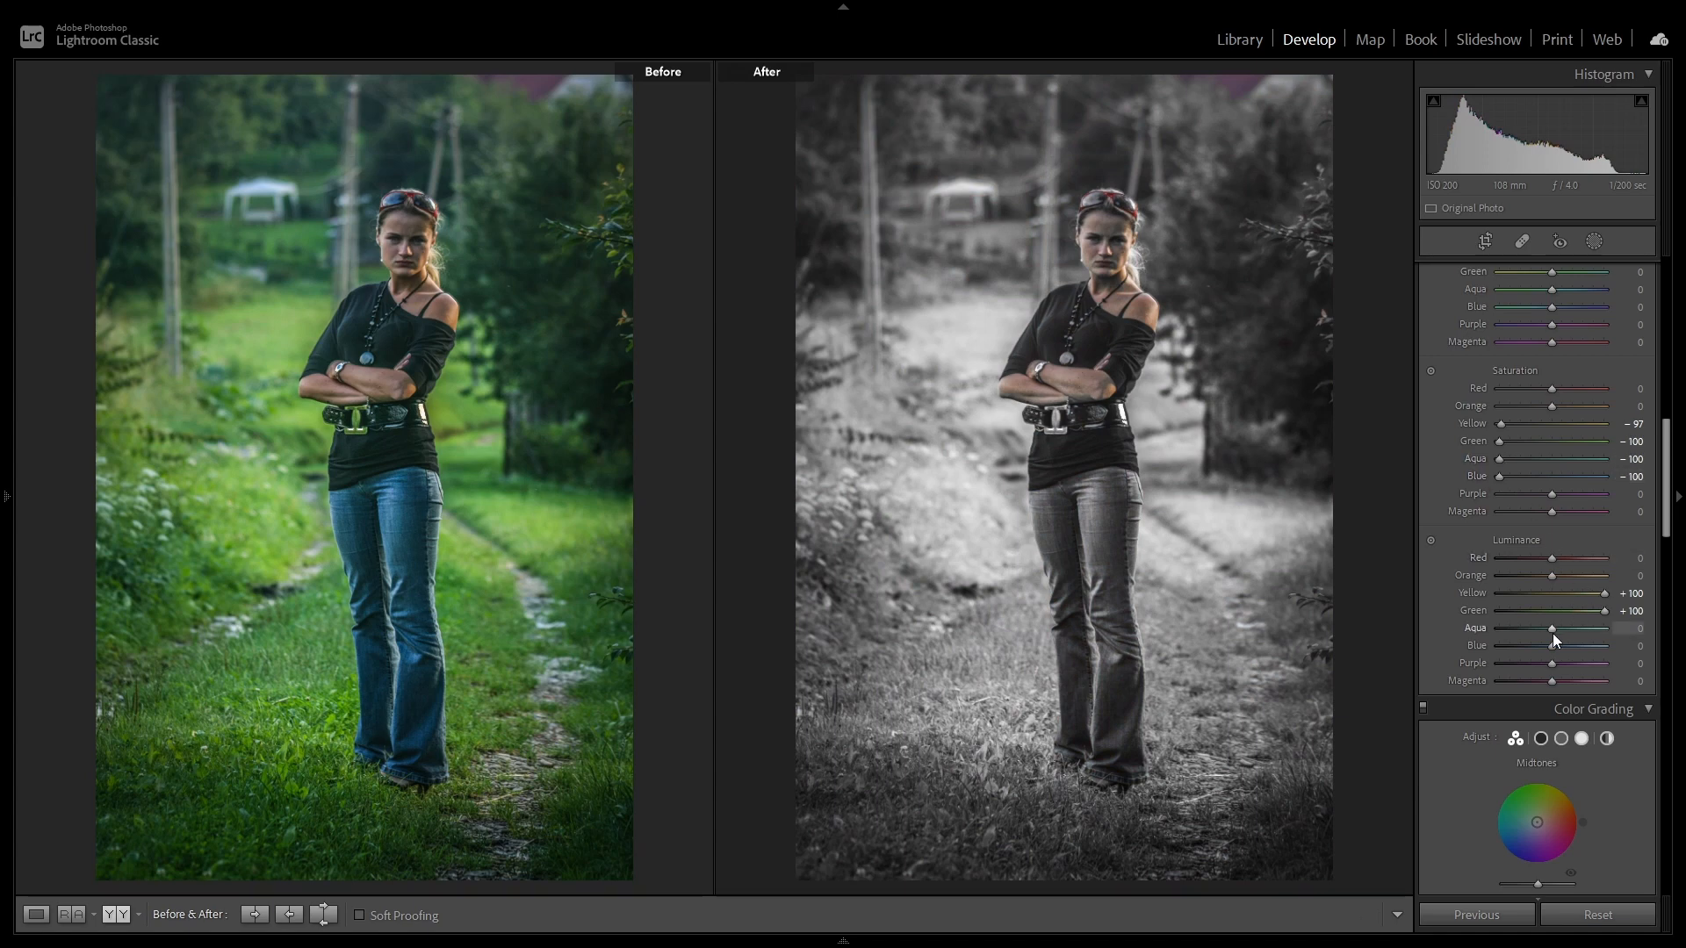
left_click_drag(1553, 632, 1584, 650)
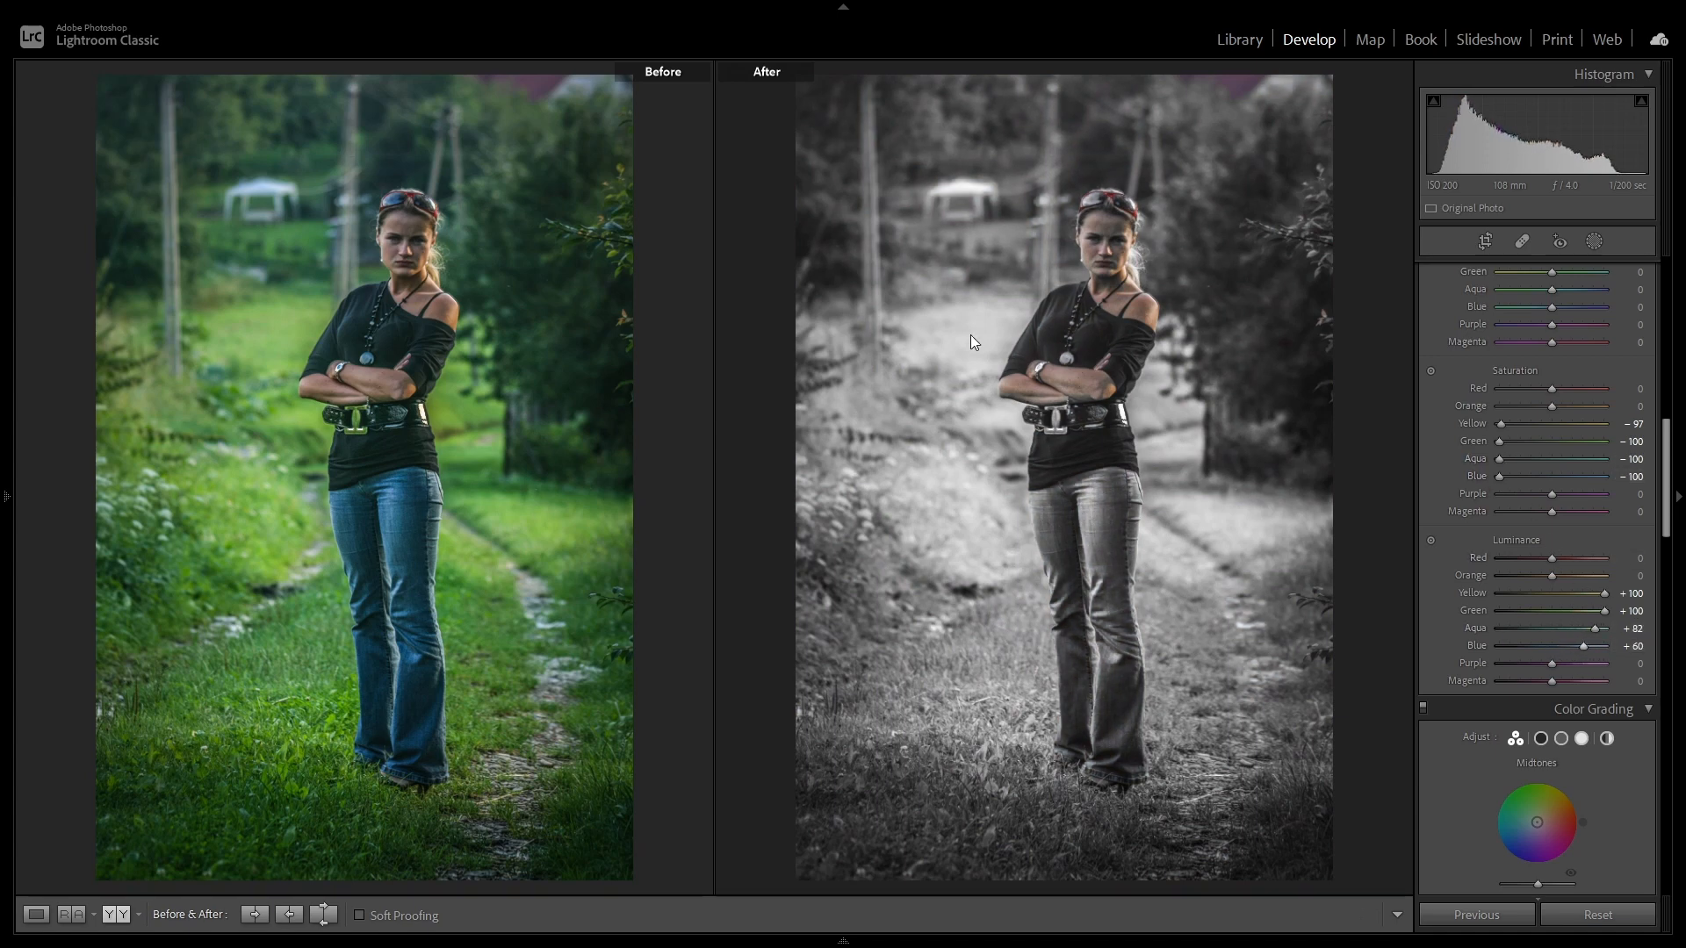
left_click(1133, 263)
left_click(1093, 377)
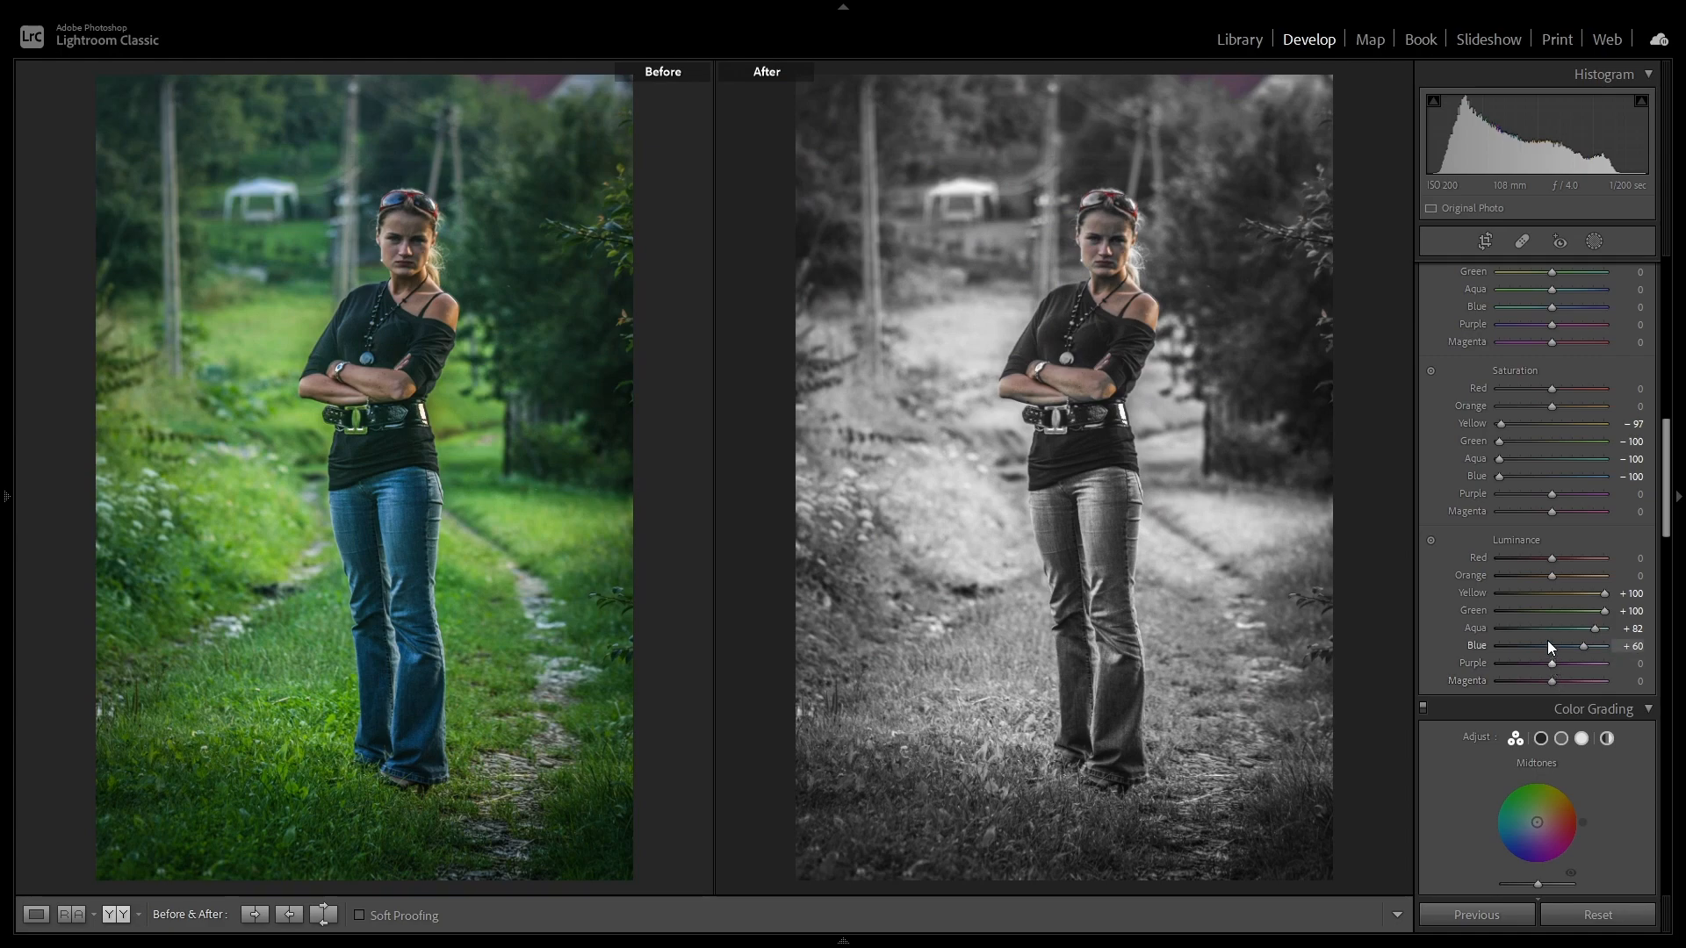
Reset all Luminance and Saturation colour adjustments on the portrait.
left_click(1547, 643)
double_click(1504, 539)
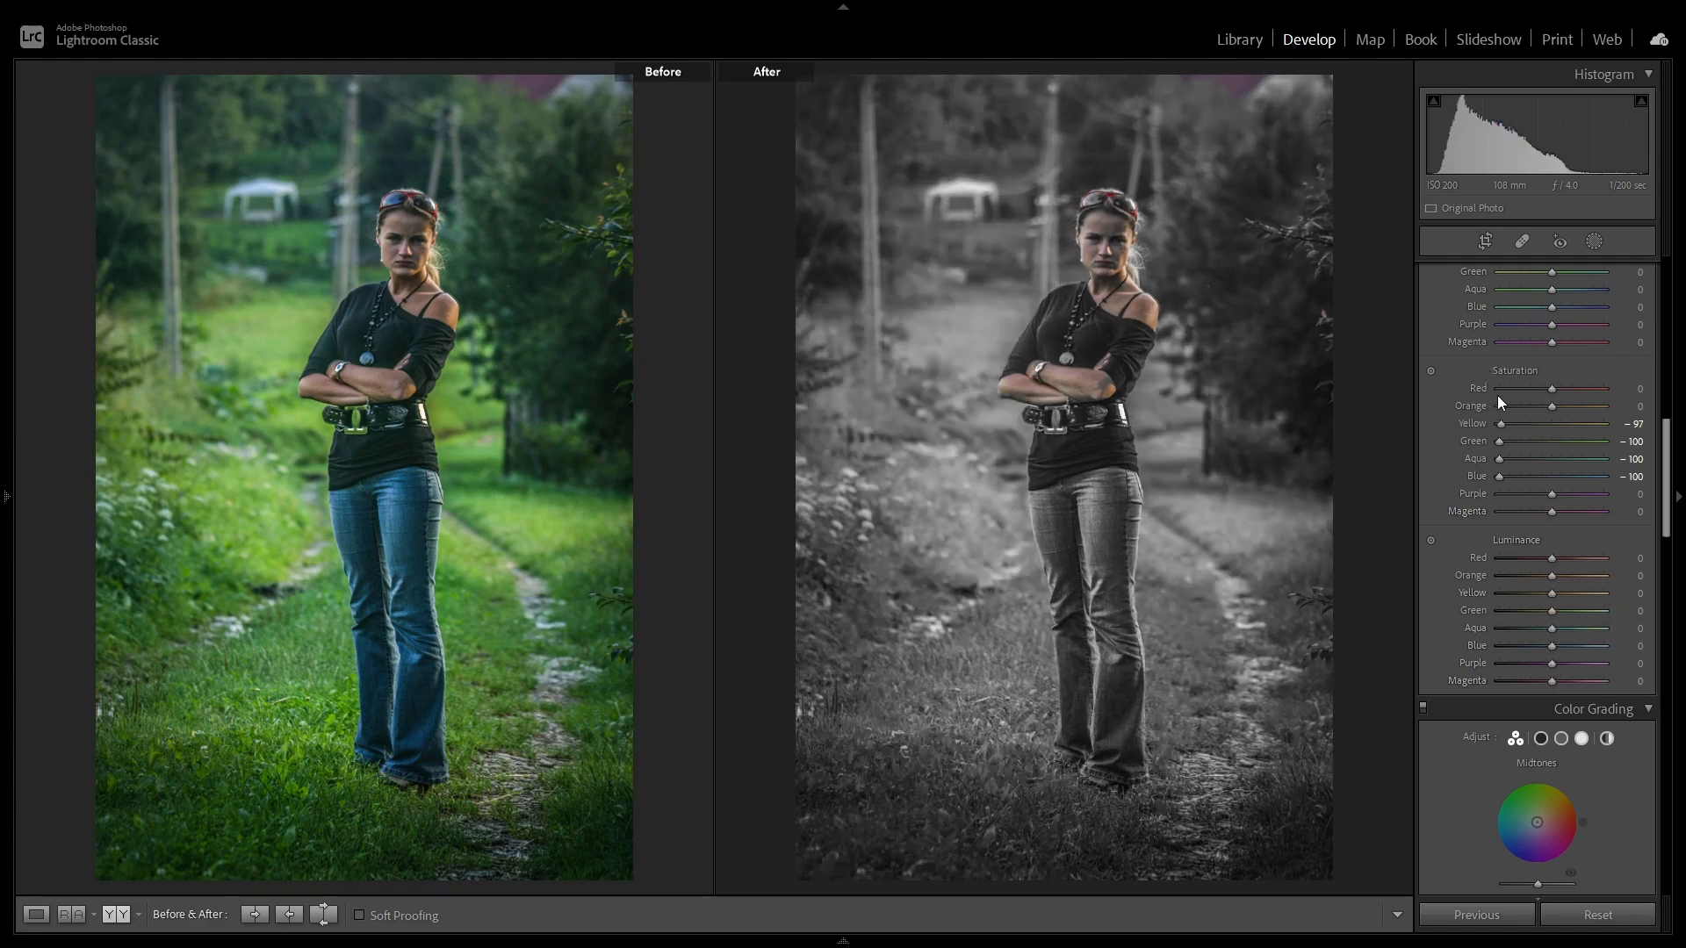
double_click(1522, 370)
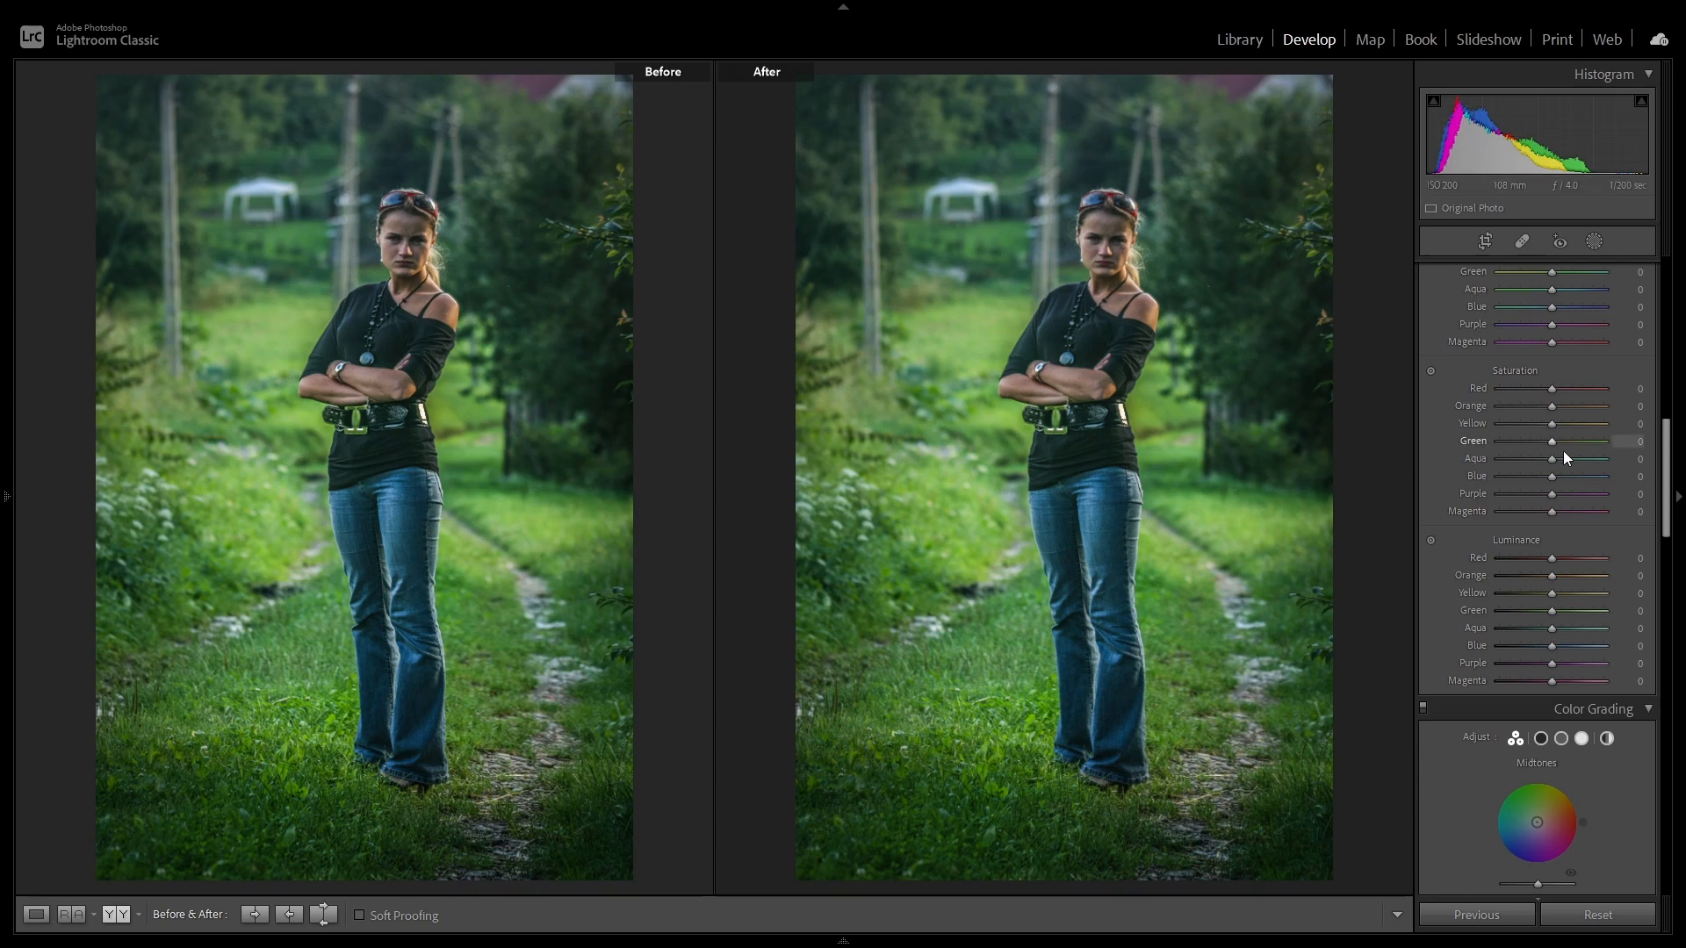
scroll(1556, 456, "up", 10)
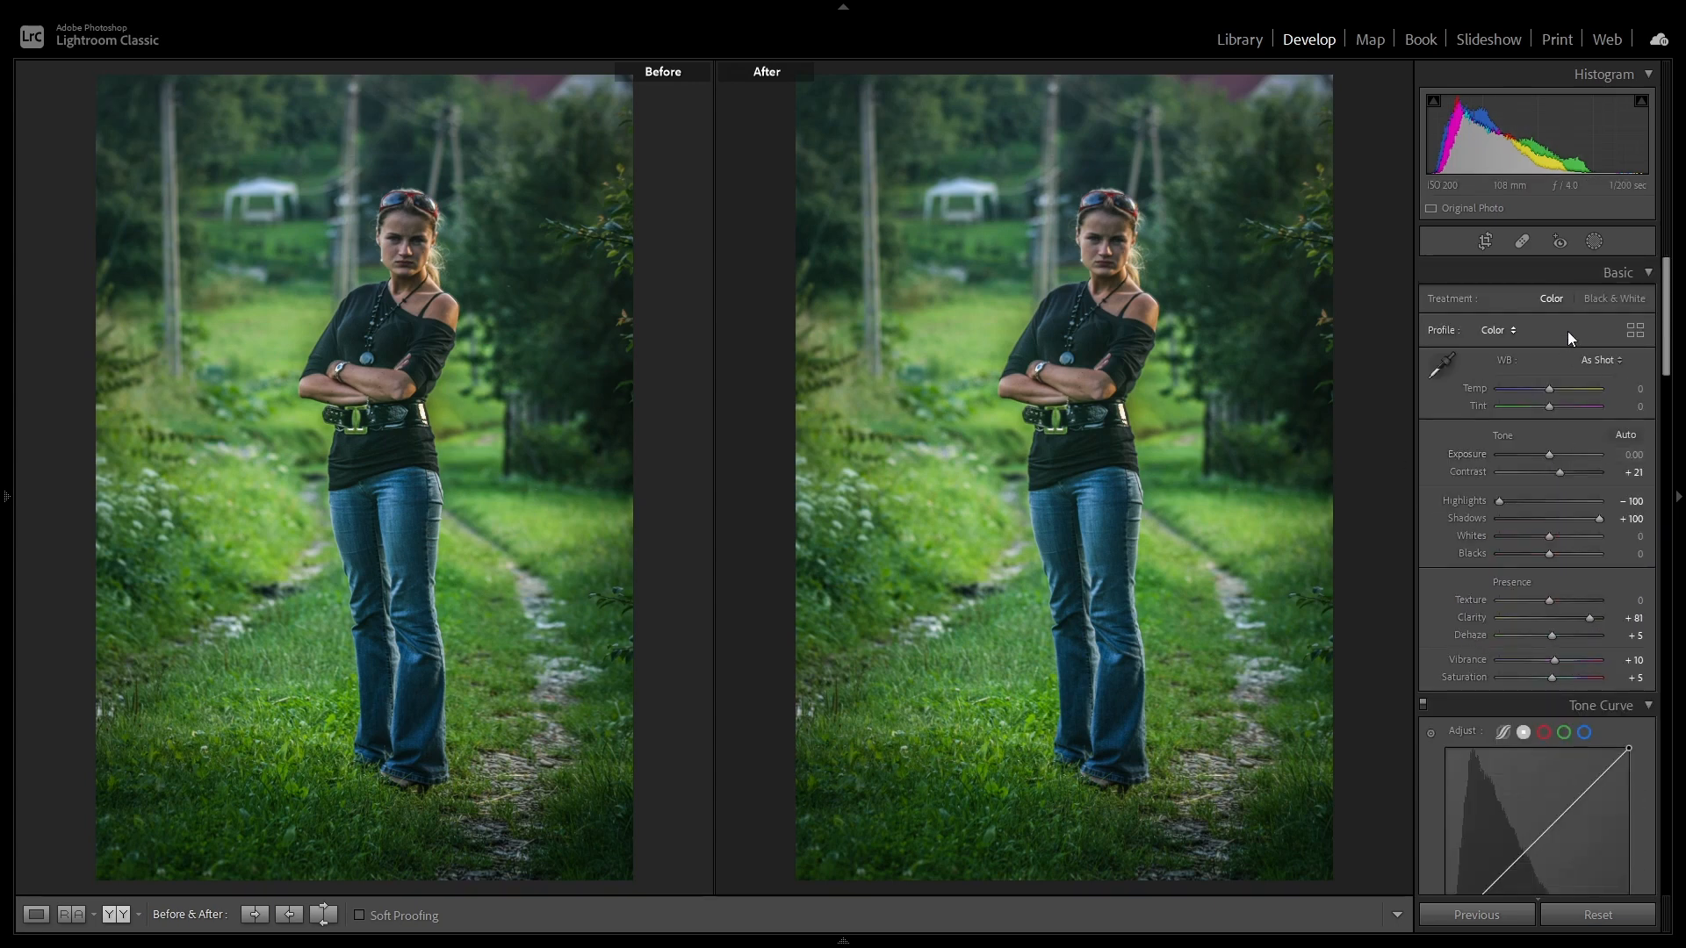
Add a Select Subject mask on the woman and invert it to cover the background.
left_click(1592, 243)
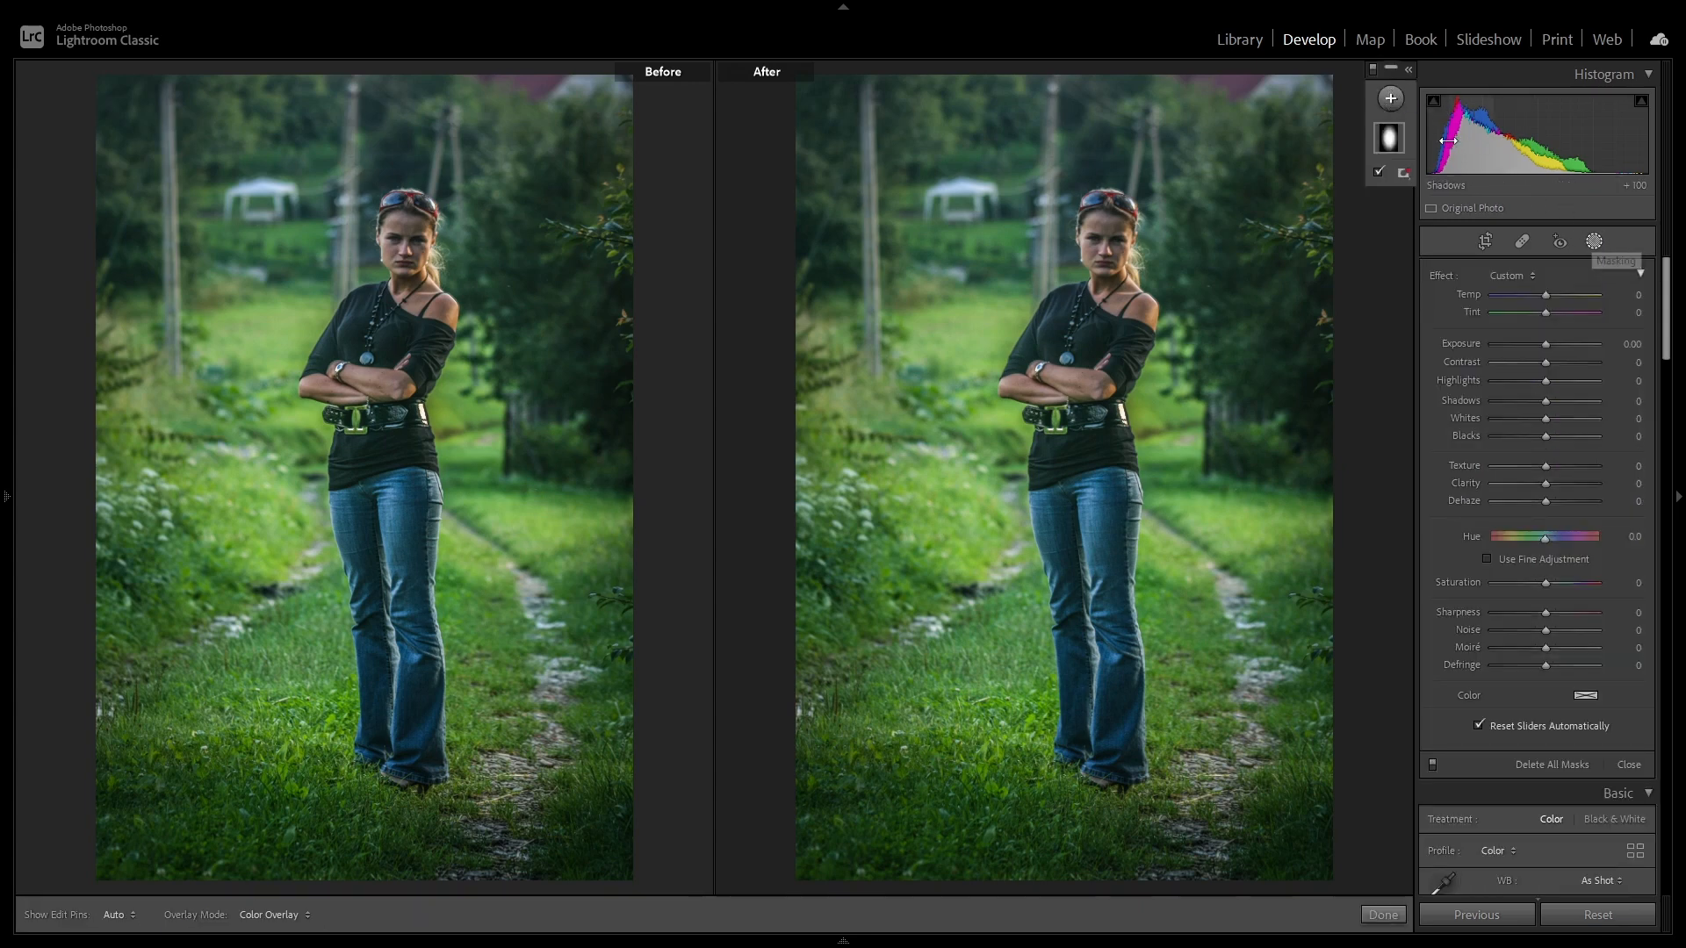
left_click(1389, 99)
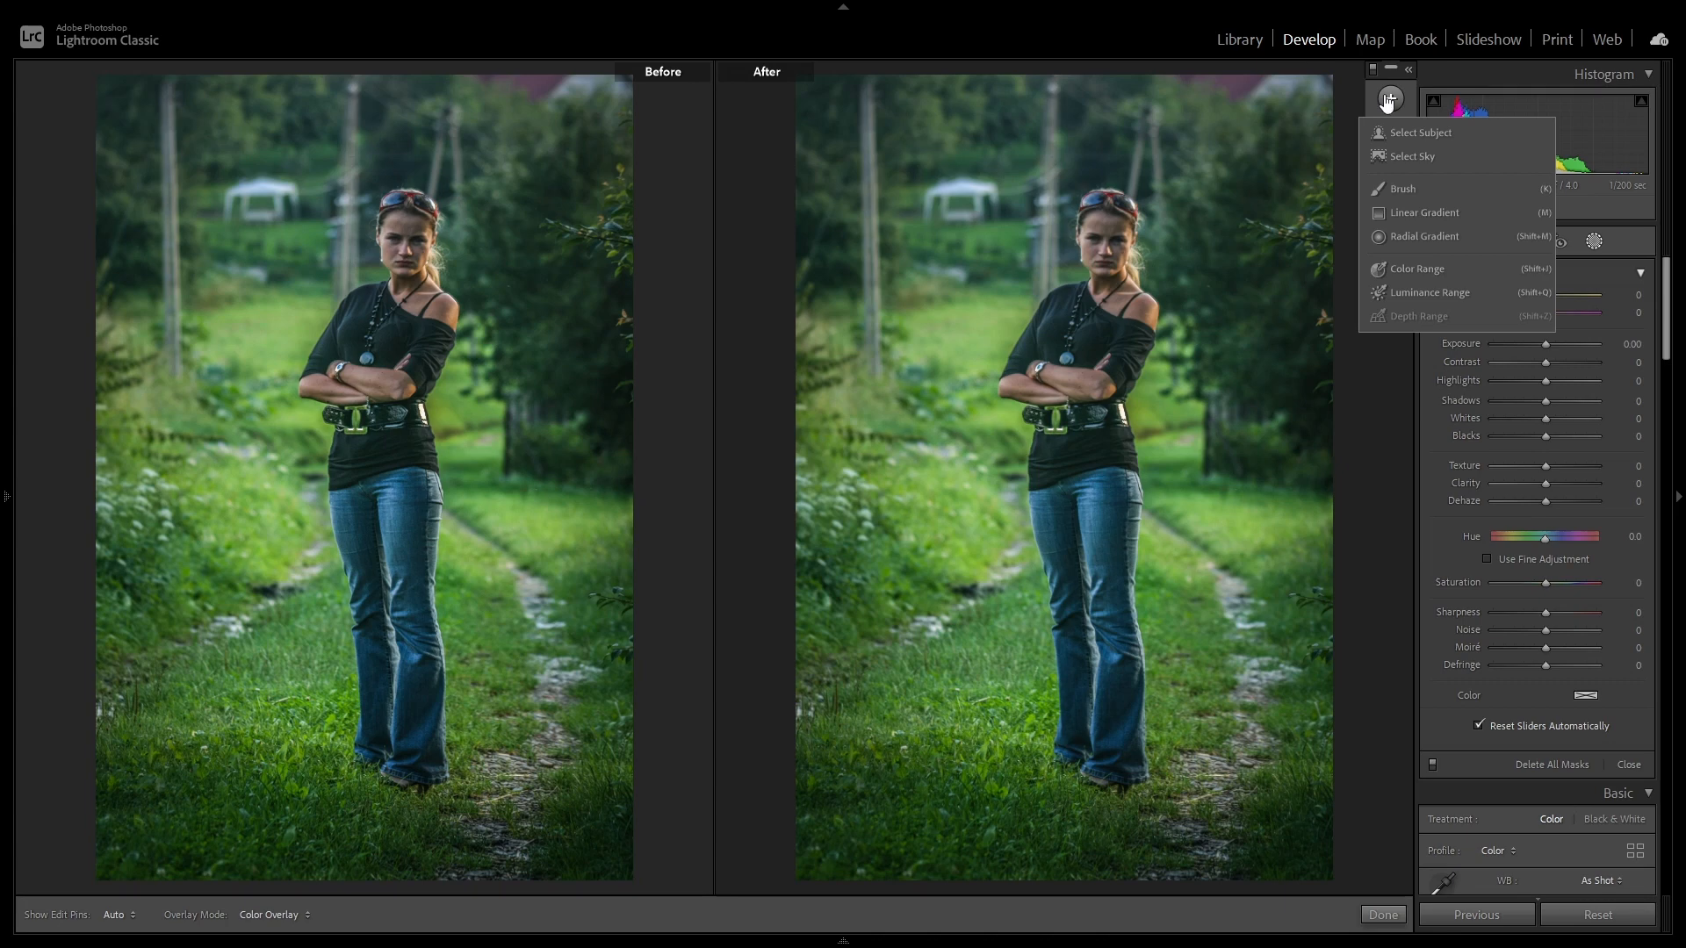
left_click(1408, 135)
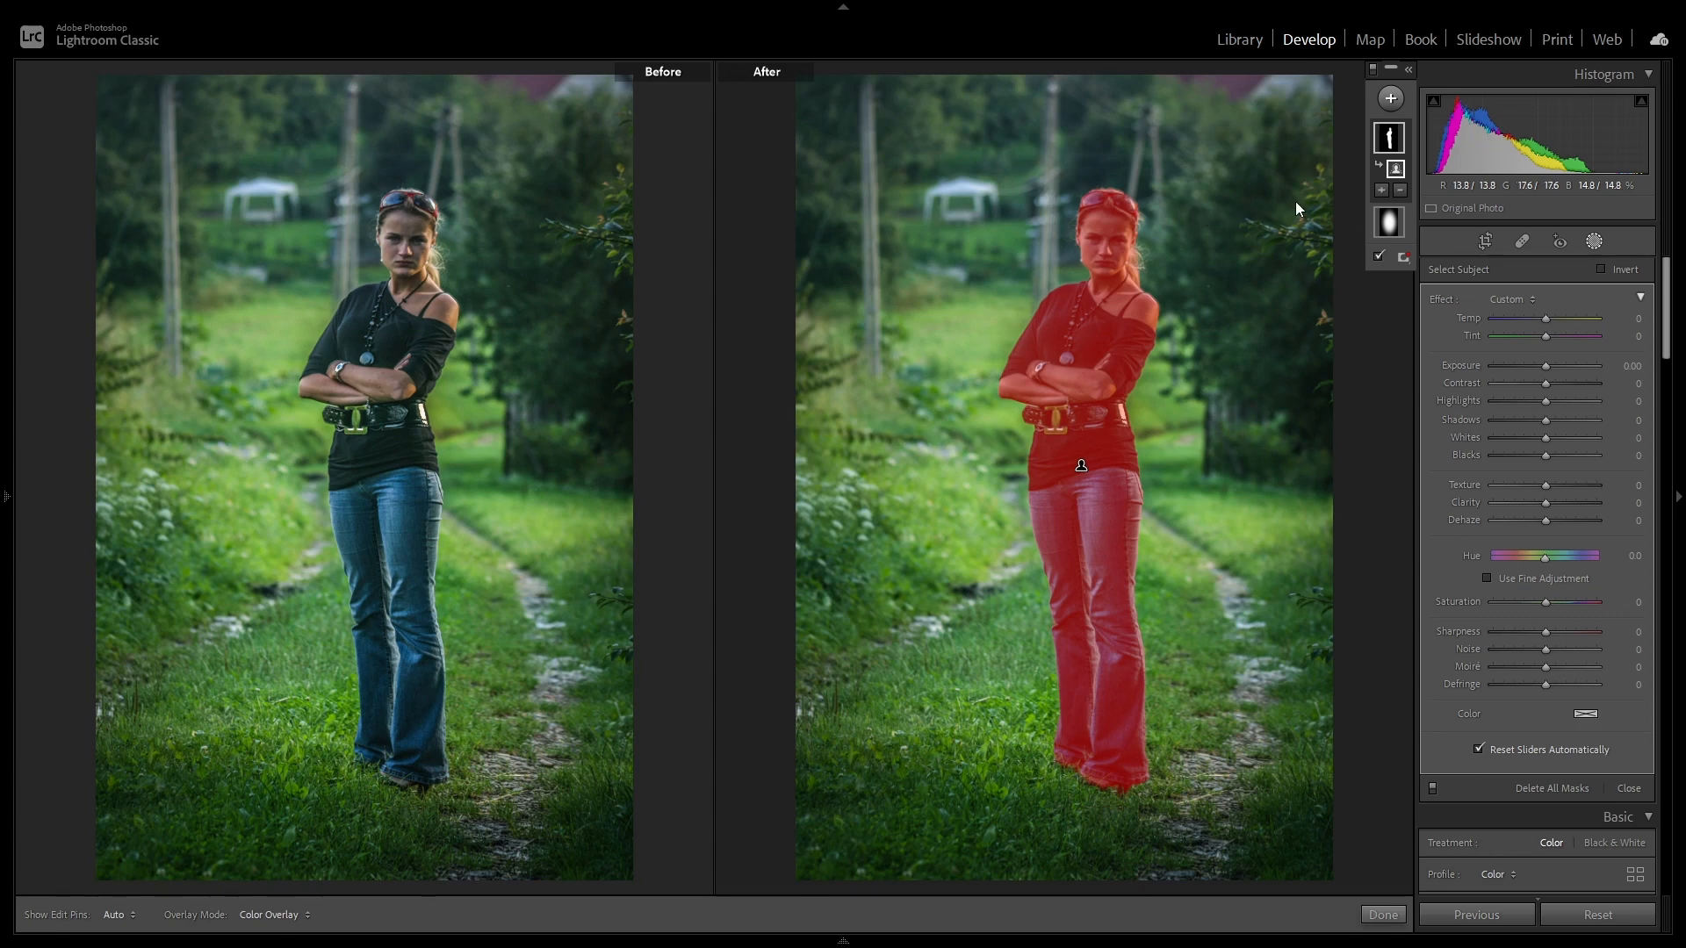
right_click(1397, 172)
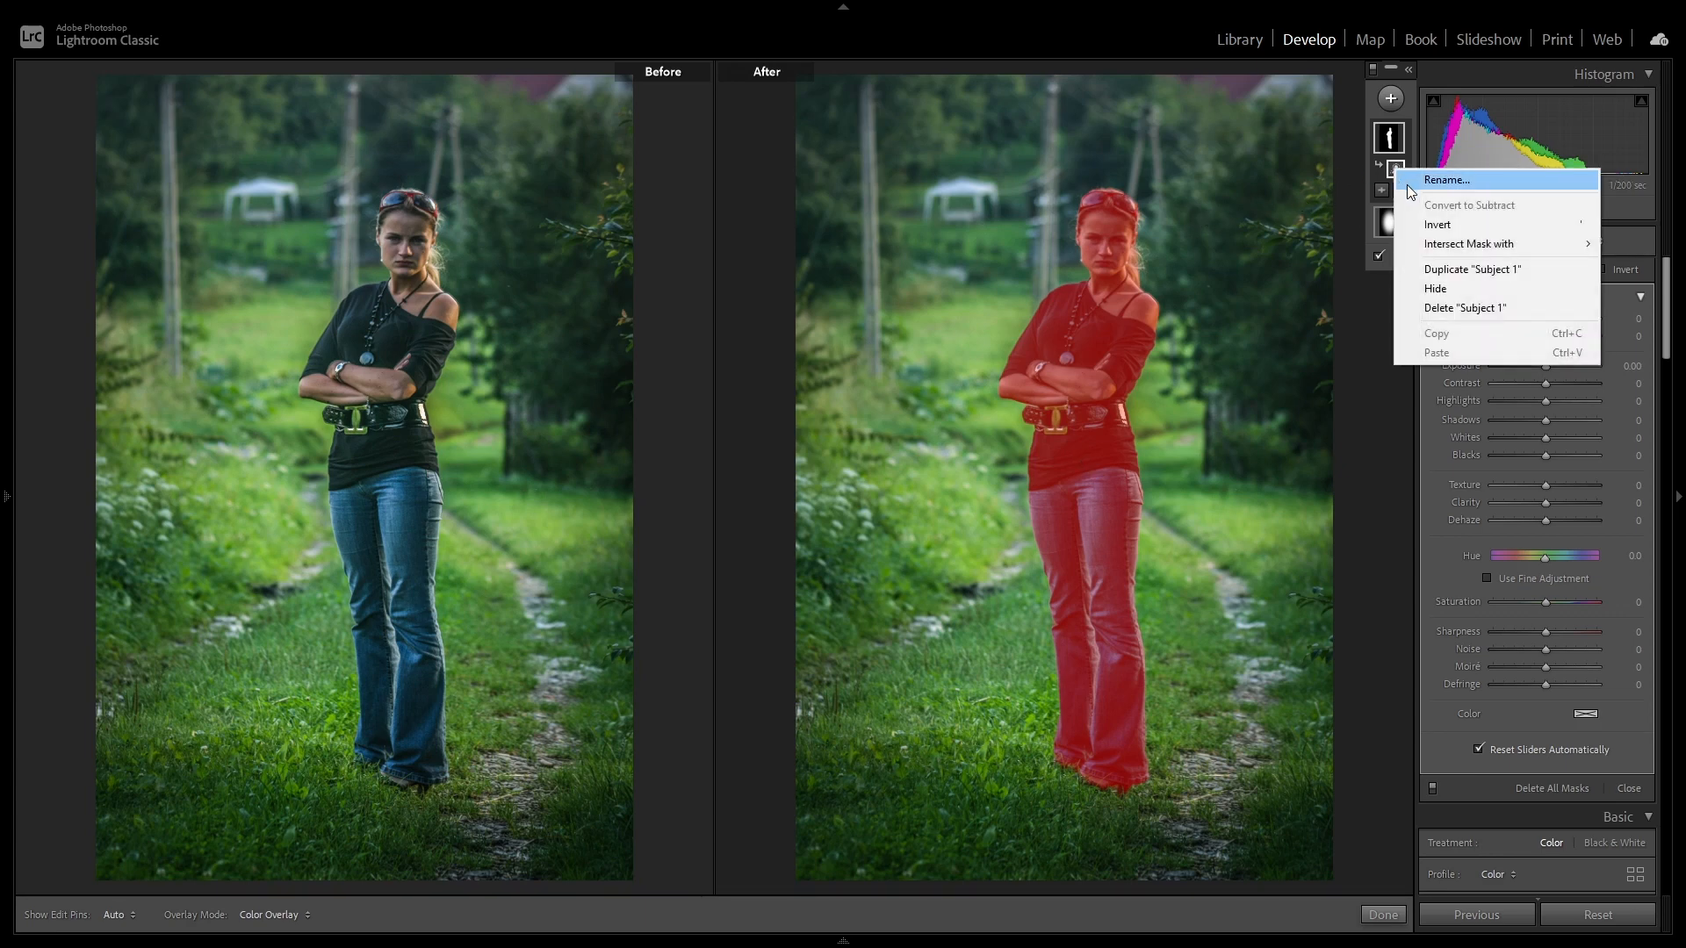
left_click(1441, 225)
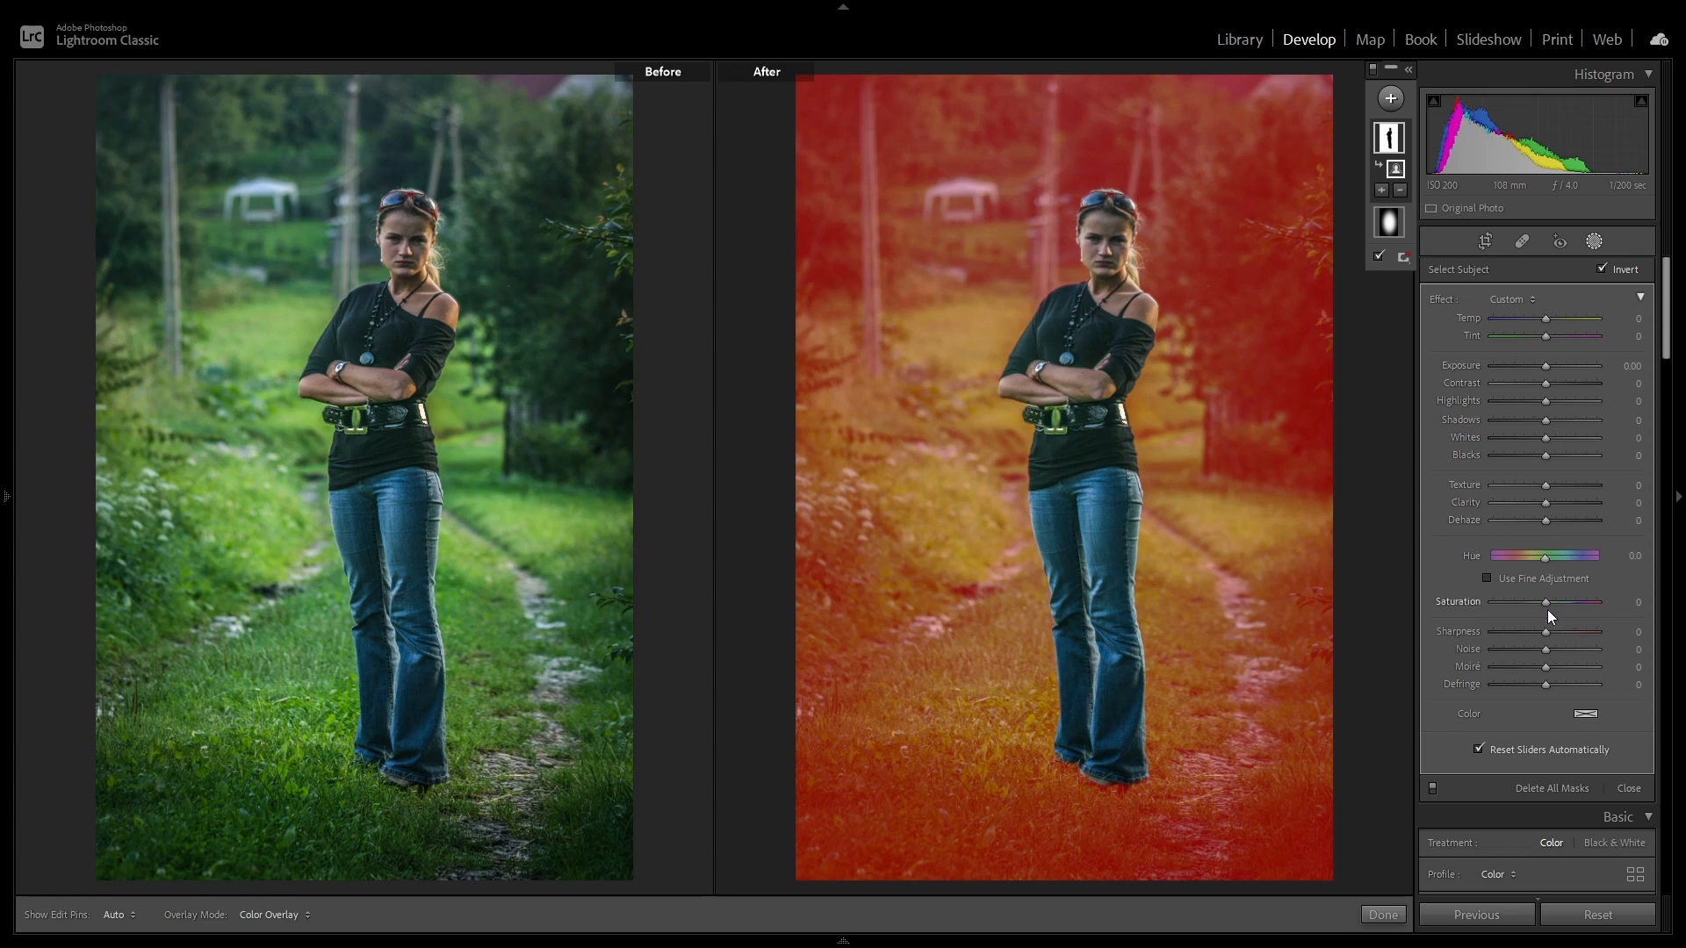
Set the background mask's Saturation to -82, Shadows to 100, Highlights to -100 and Whites to 39, and finish masking.
left_click_drag(1545, 602, 1502, 606)
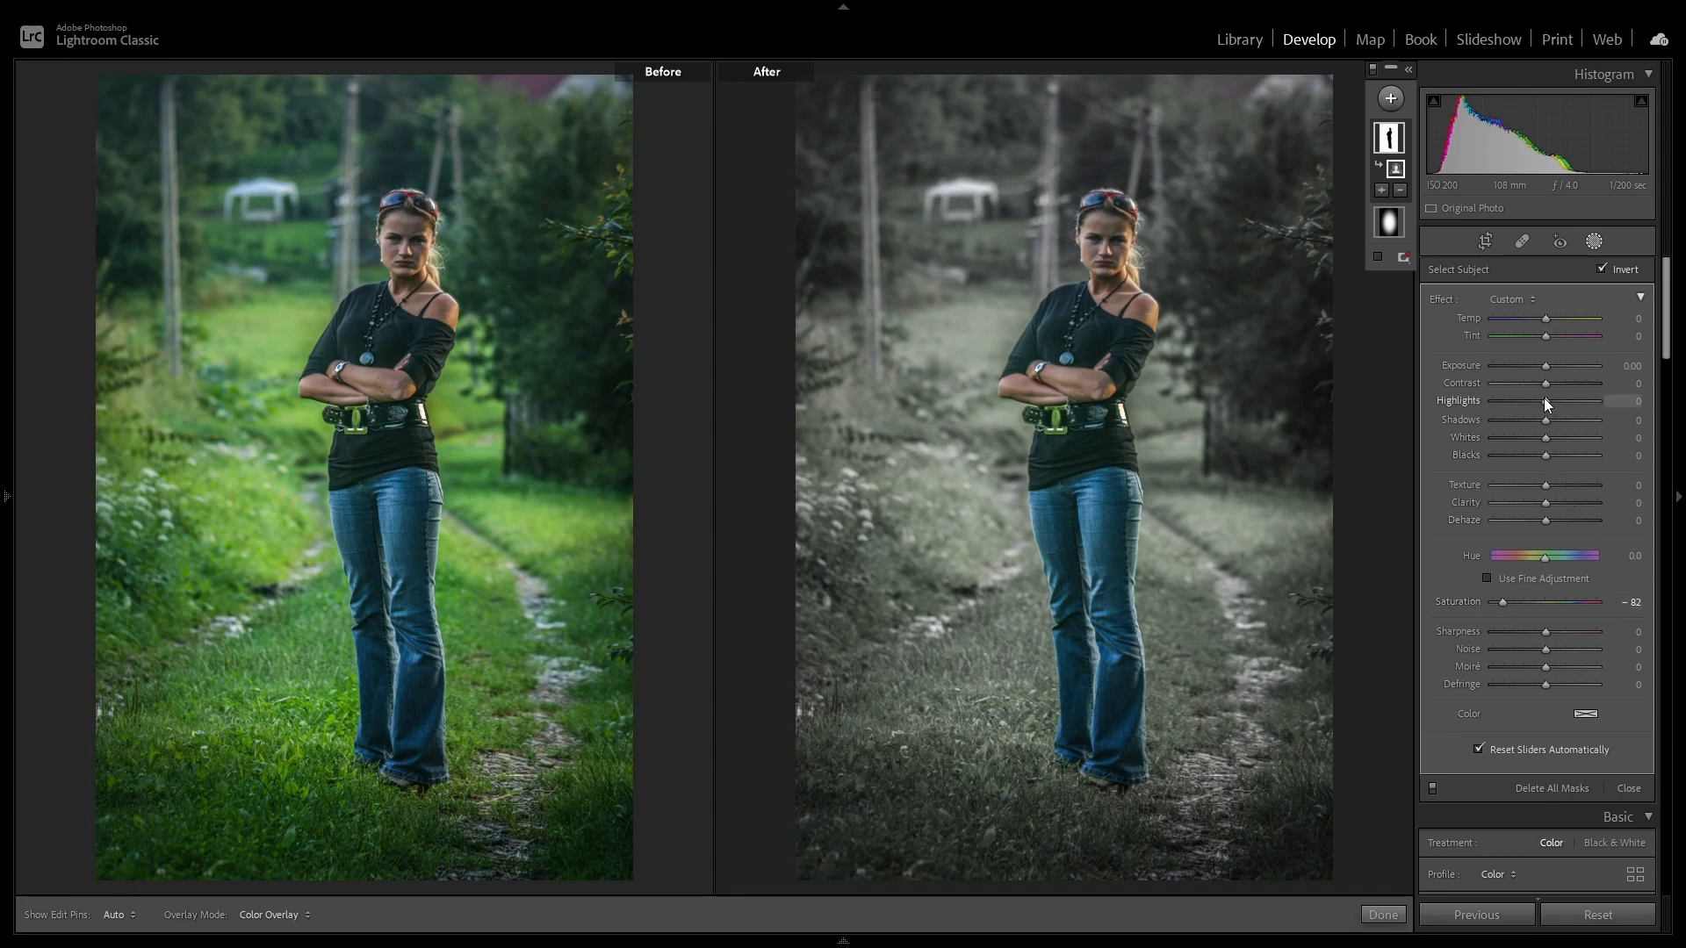
left_click_drag(1546, 420, 1651, 432)
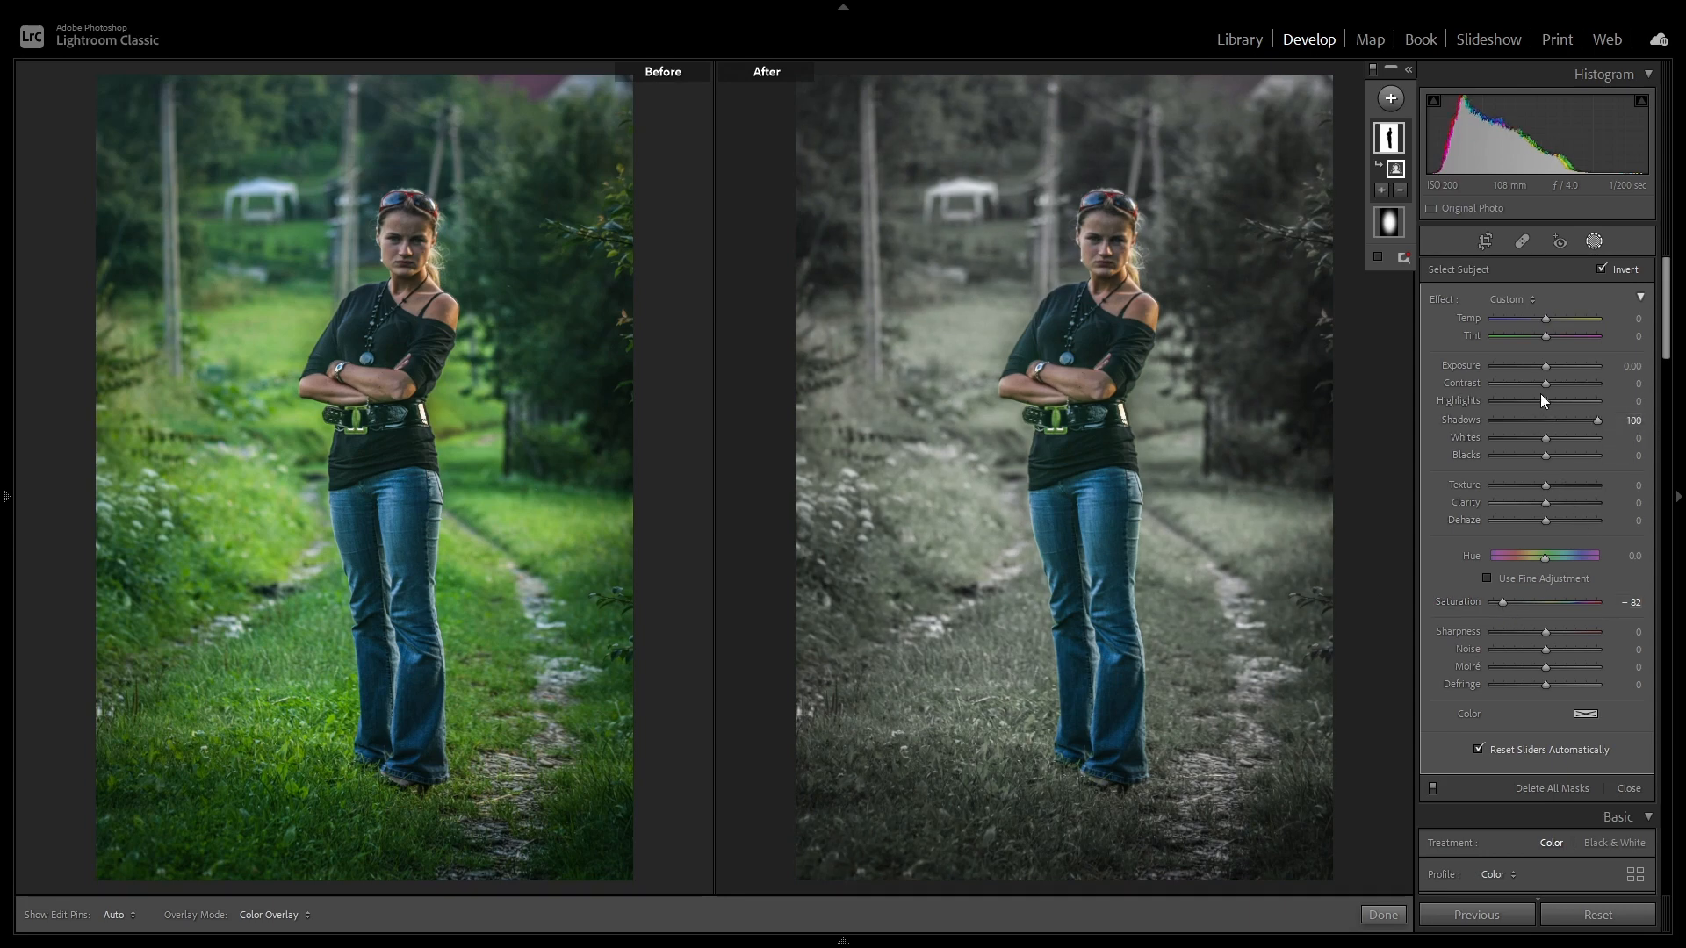
left_click_drag(1546, 401, 1565, 439)
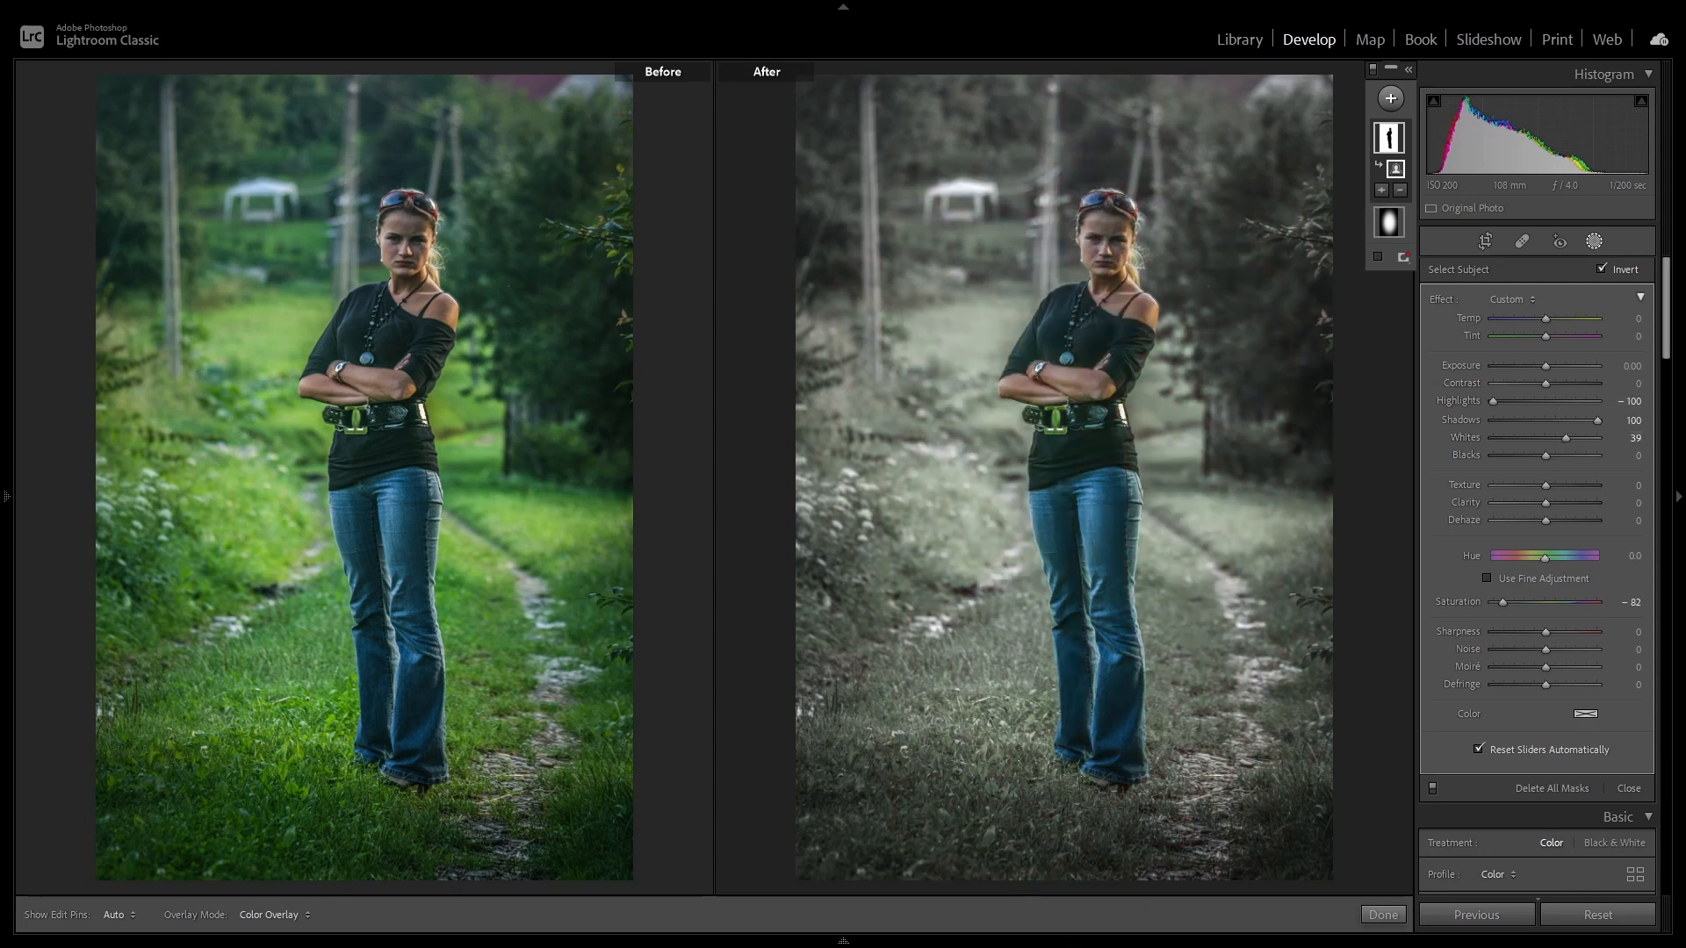
left_click(1383, 915)
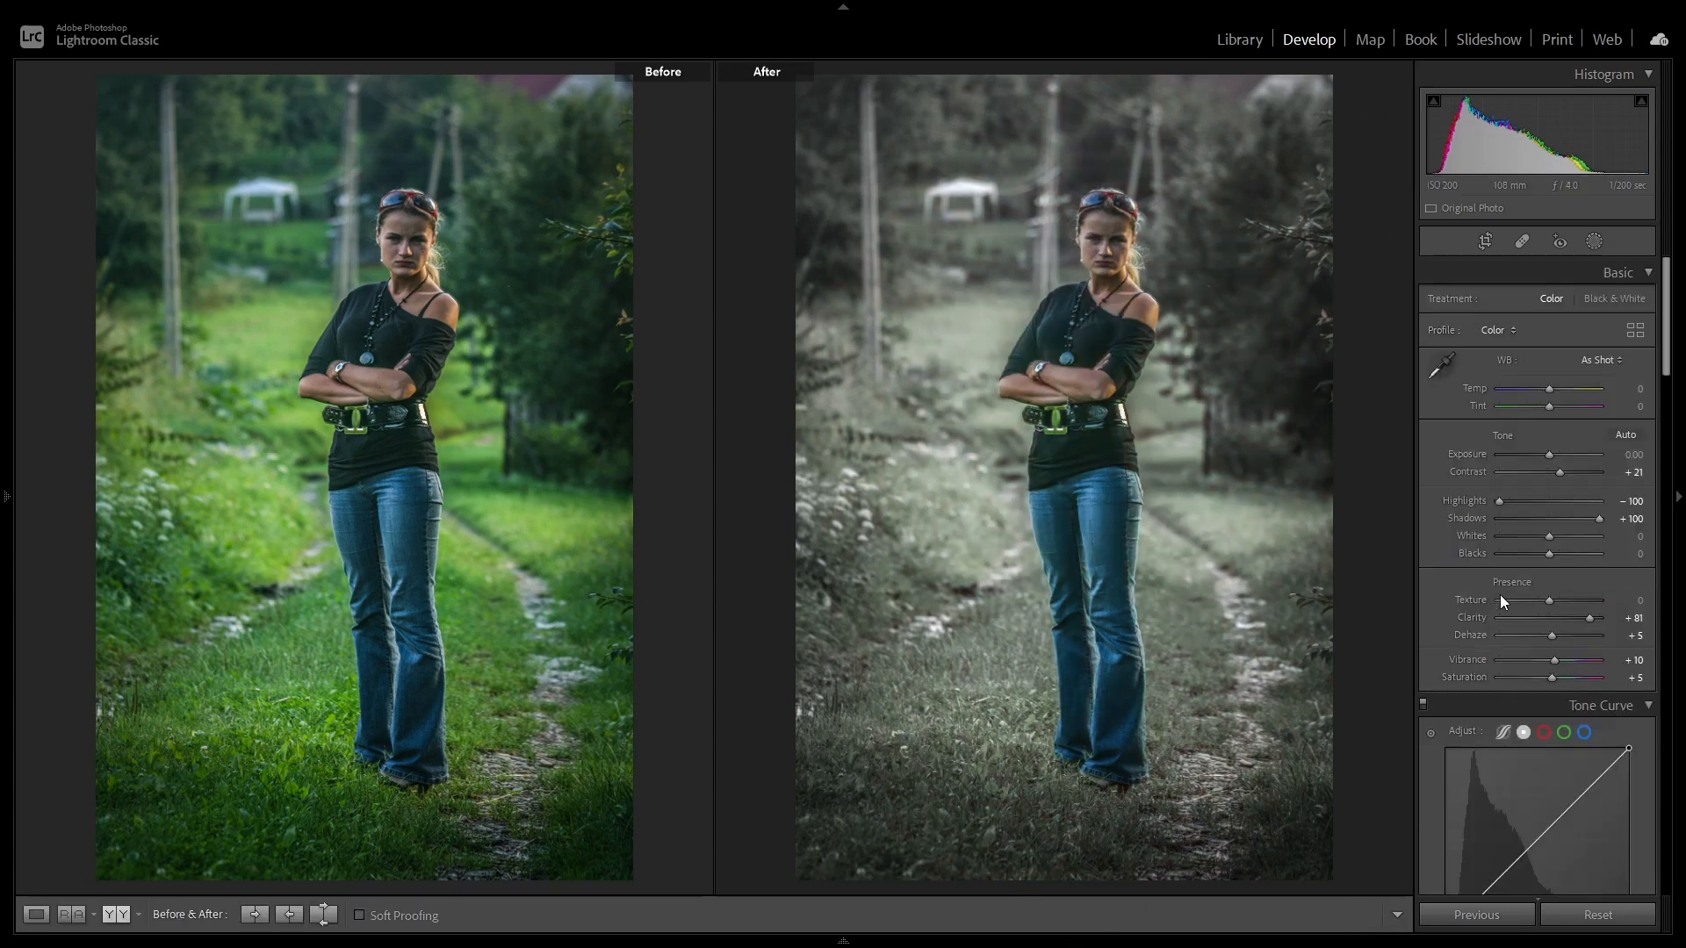
Set the portrait's Yellow luminance to +33, Green luminance to +58 and Green saturation to -10.
scroll(1531, 604, "down", 15)
scroll(1531, 604, "up", 5)
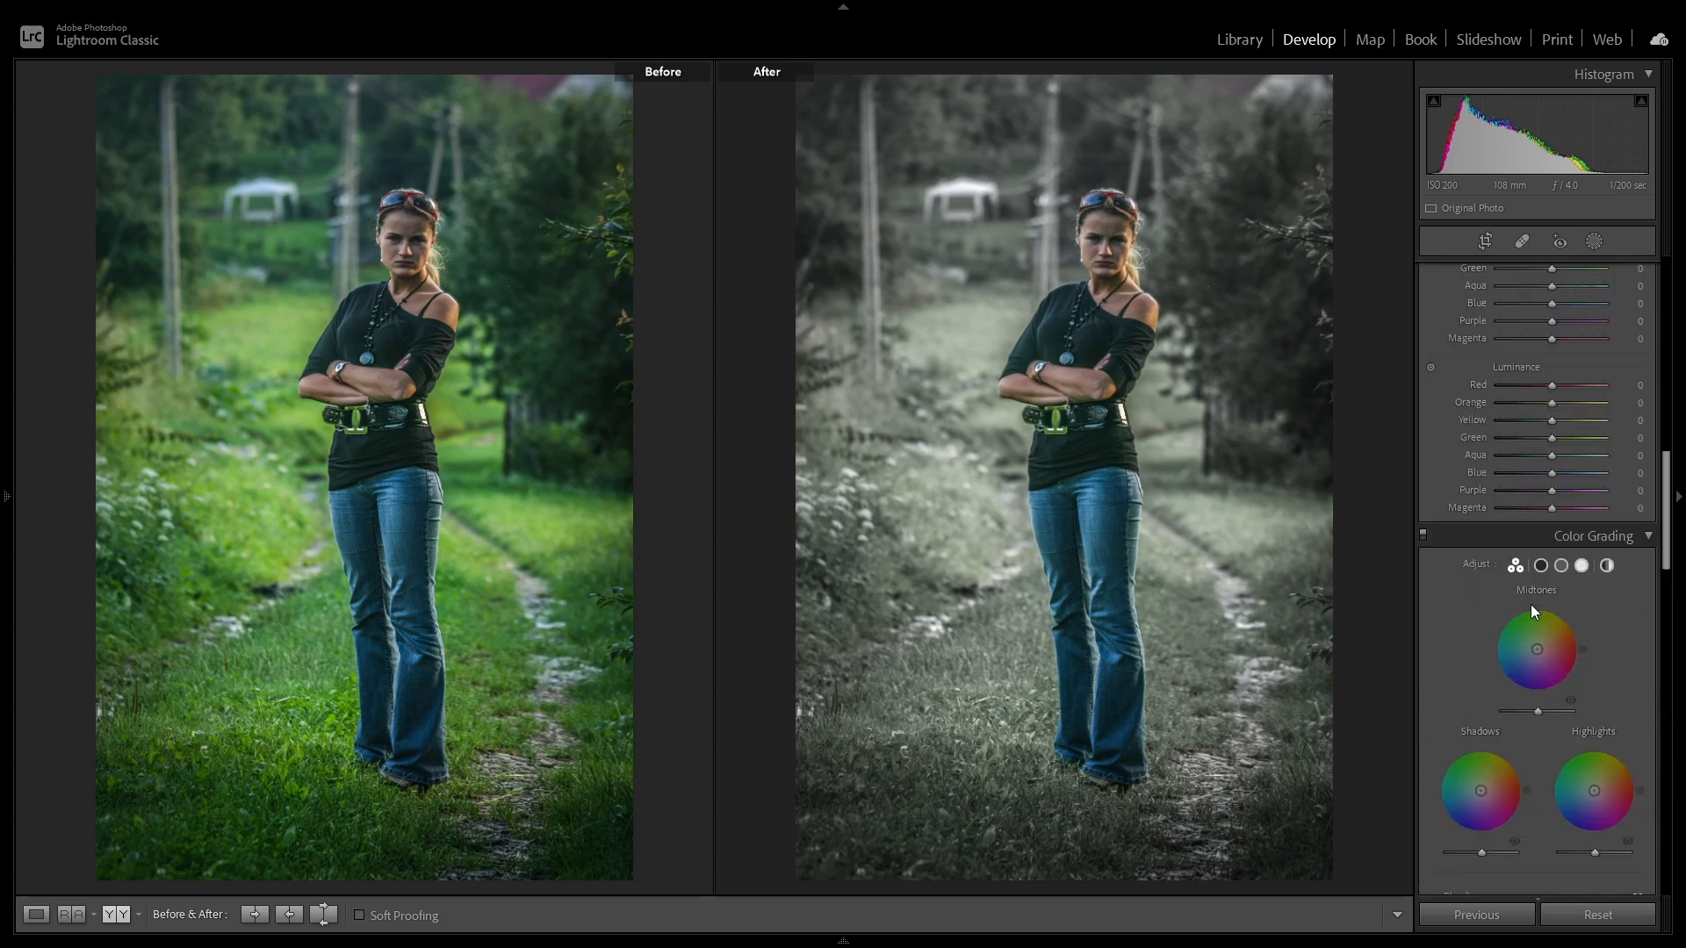
scroll(1531, 604, "up", 4)
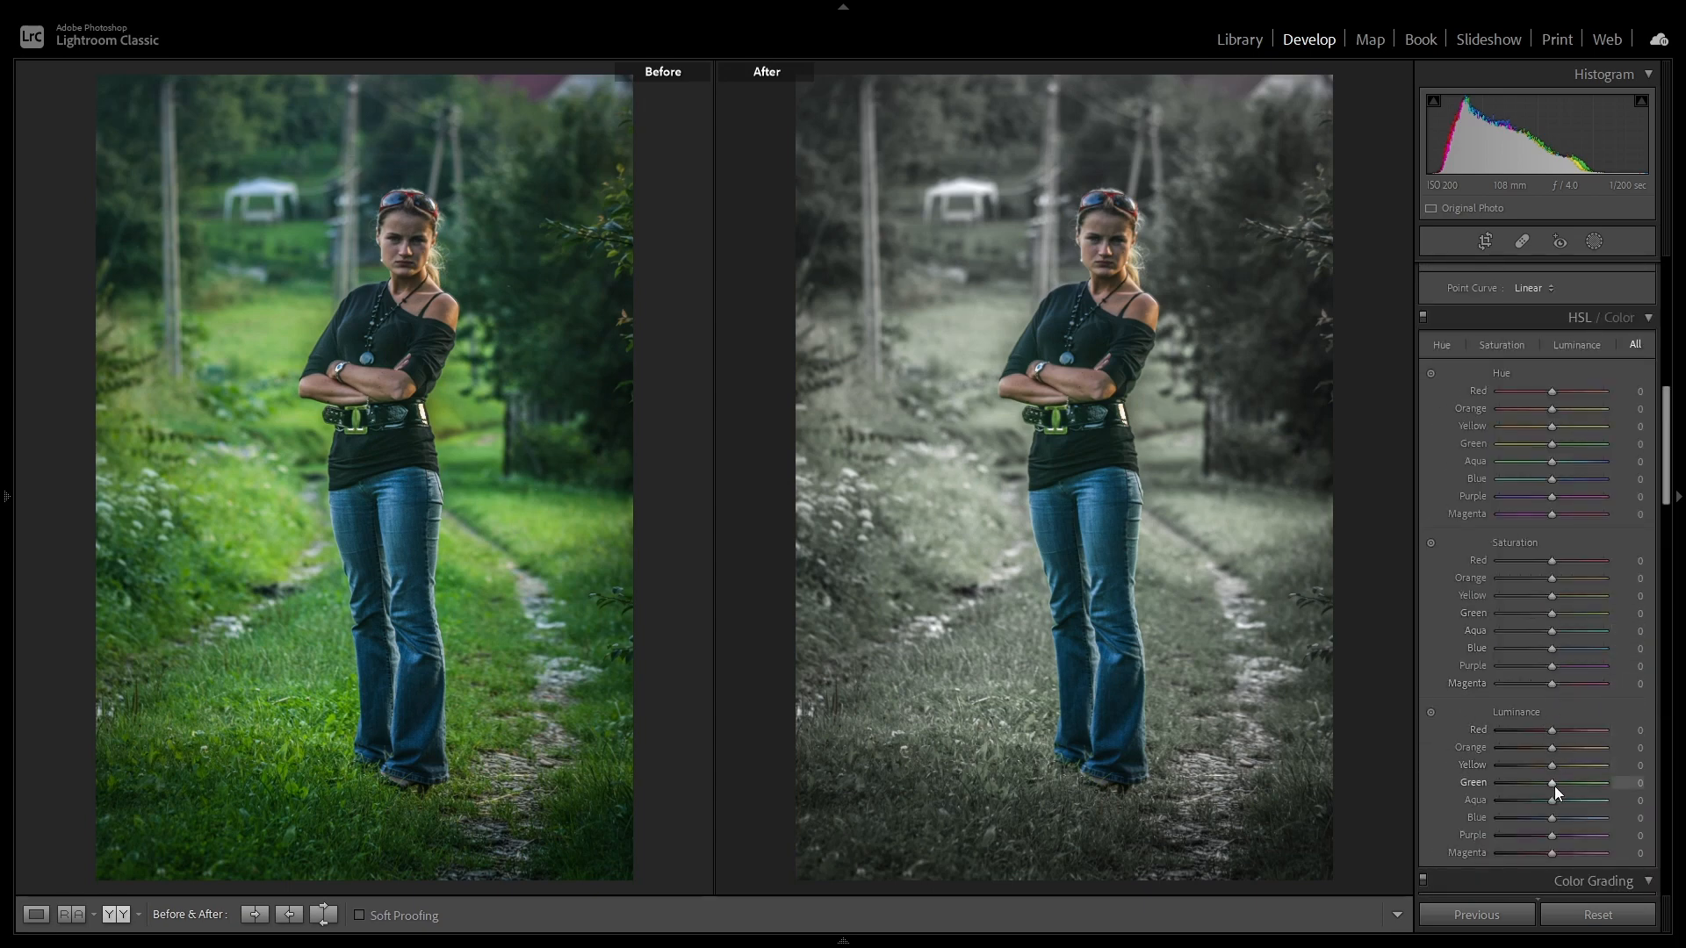
left_click_drag(1551, 787, 1568, 786)
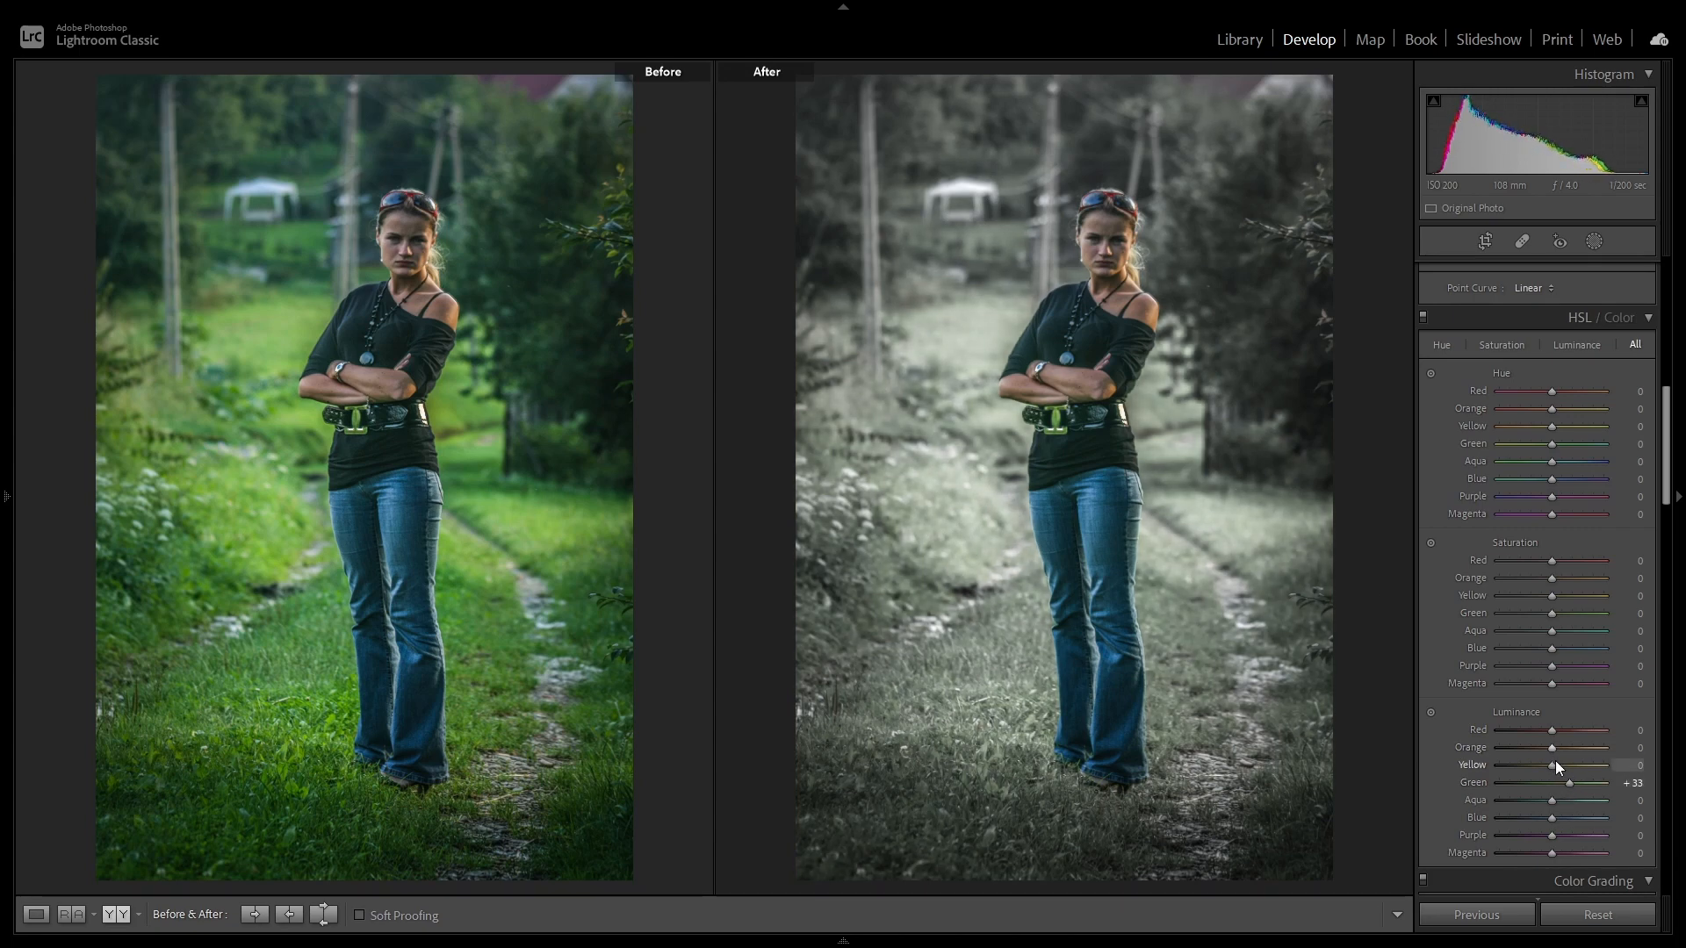
left_click_drag(1556, 764, 1585, 783)
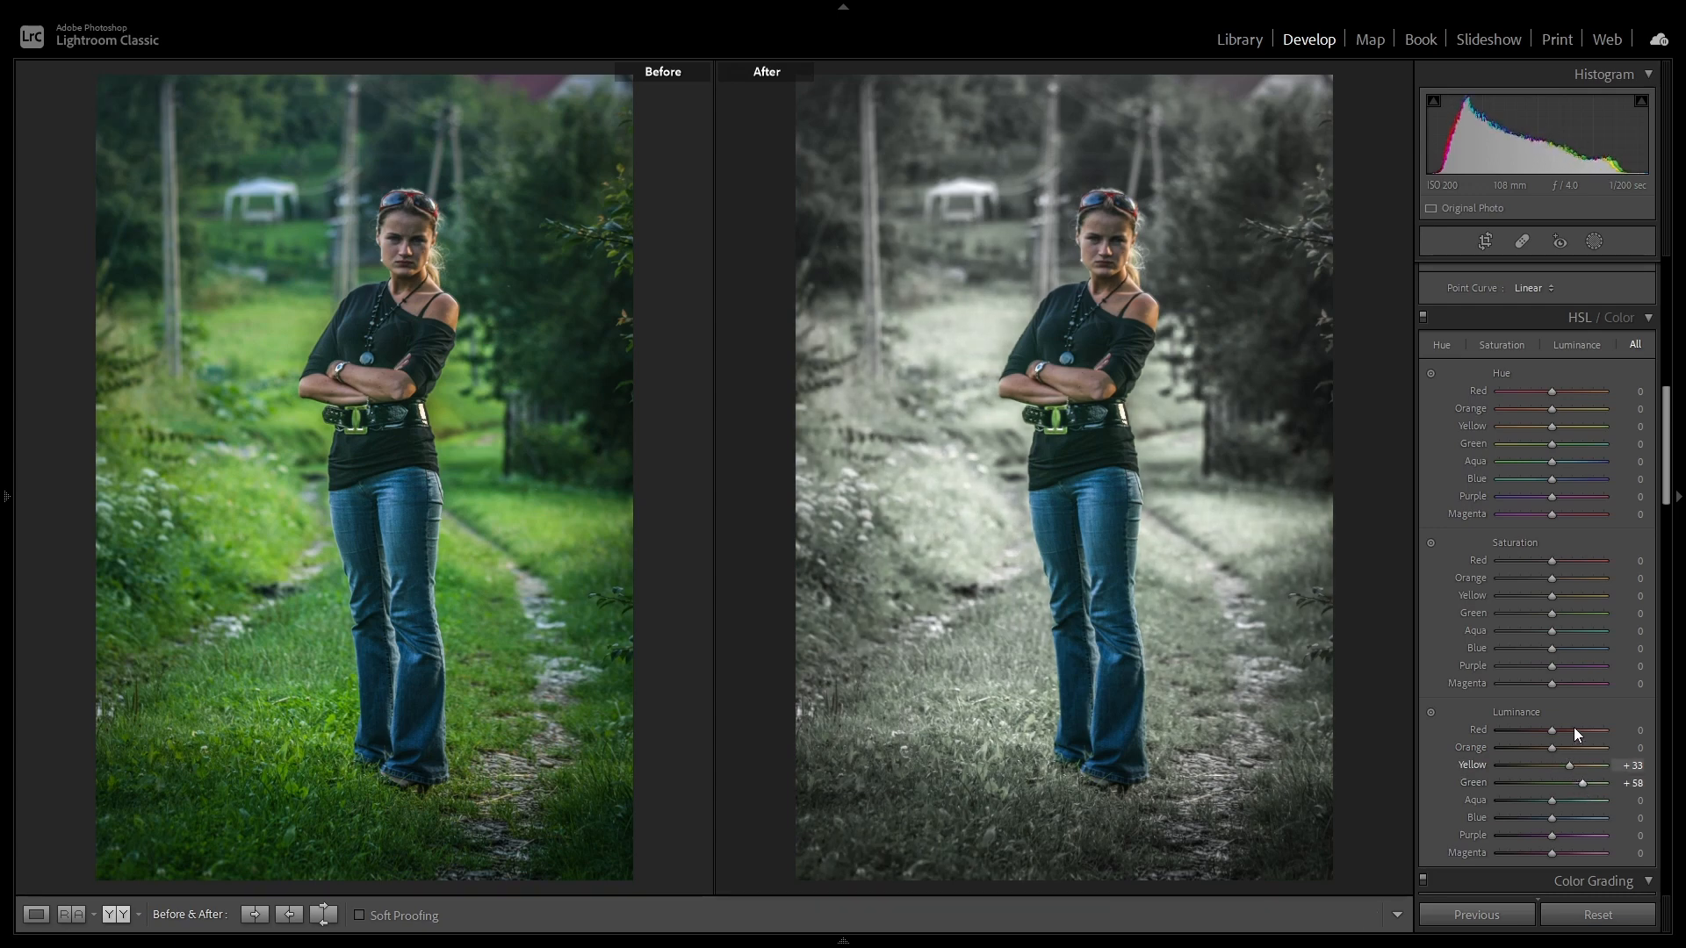
scroll(1574, 727, "down", 3)
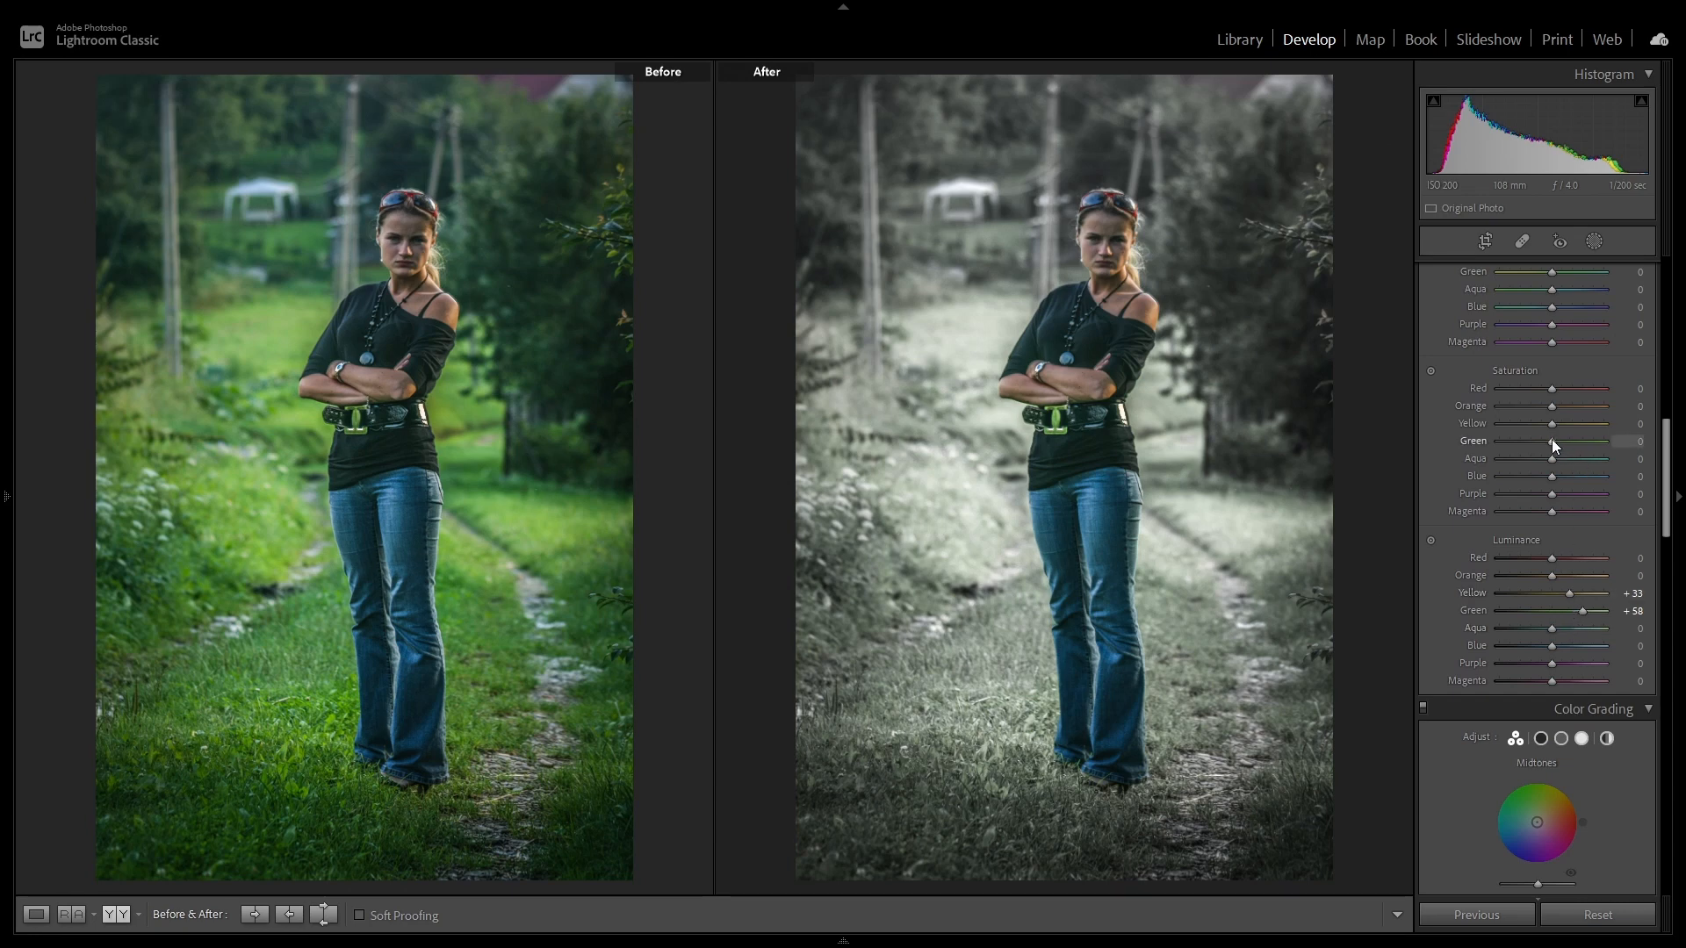
left_click_drag(1551, 439, 1533, 439)
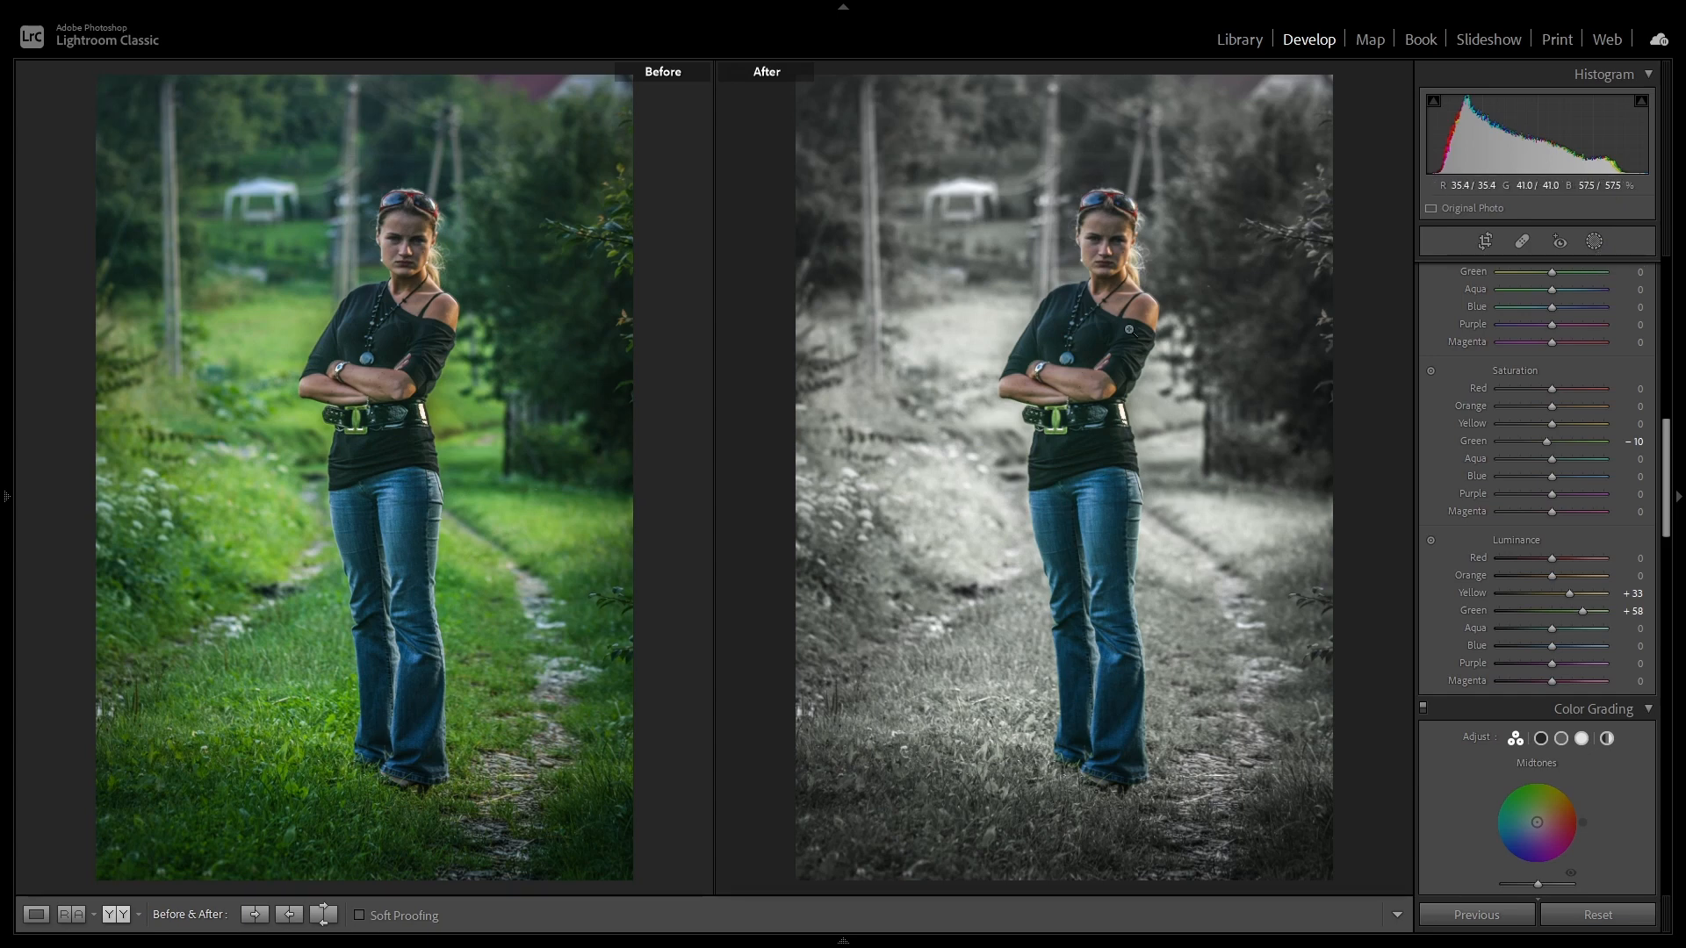
Add a new Brush mask with the Snow Flake 1 effect preset and a brush size of 34.
left_click(1593, 243)
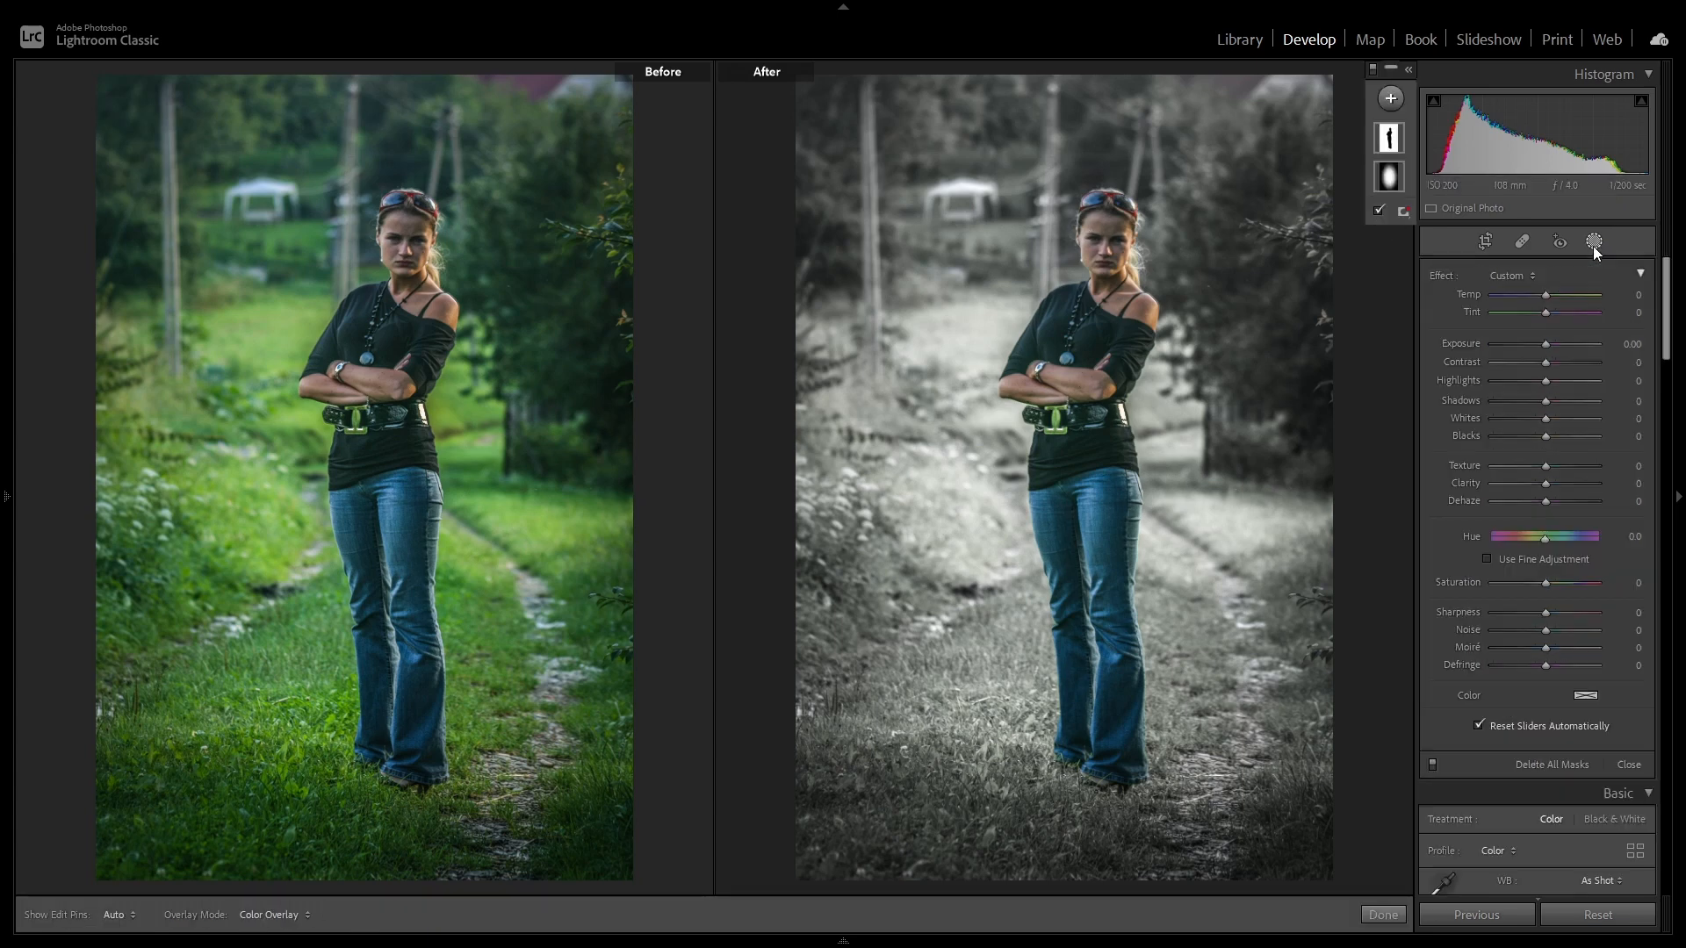
left_click(1392, 100)
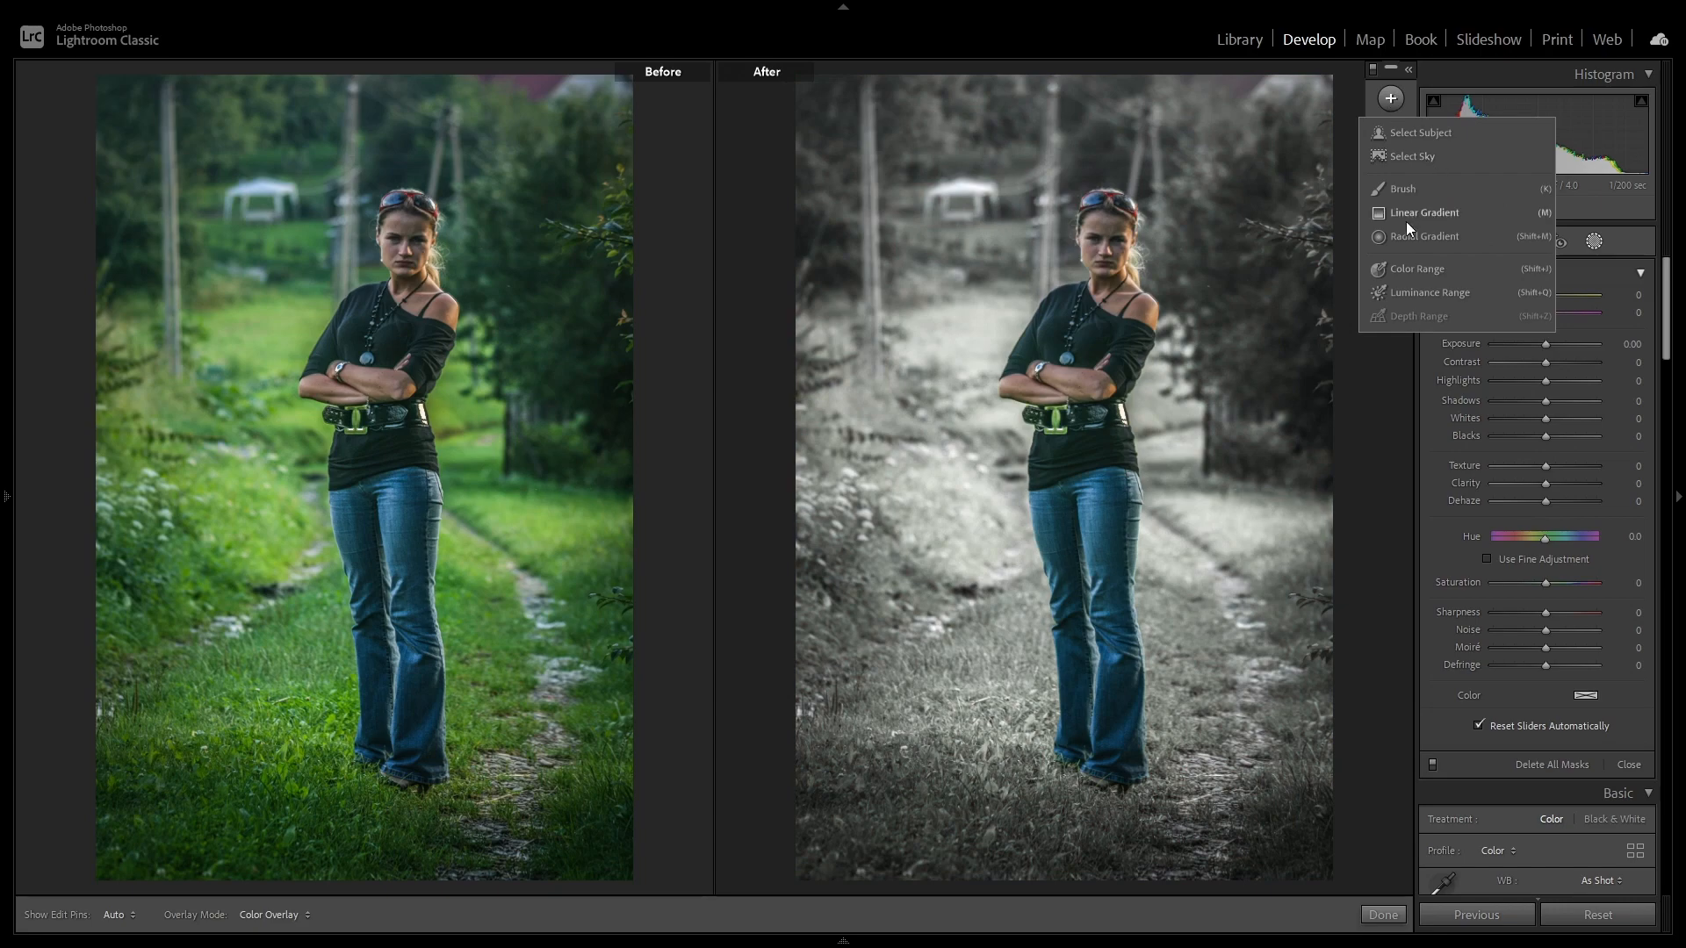
left_click(1413, 188)
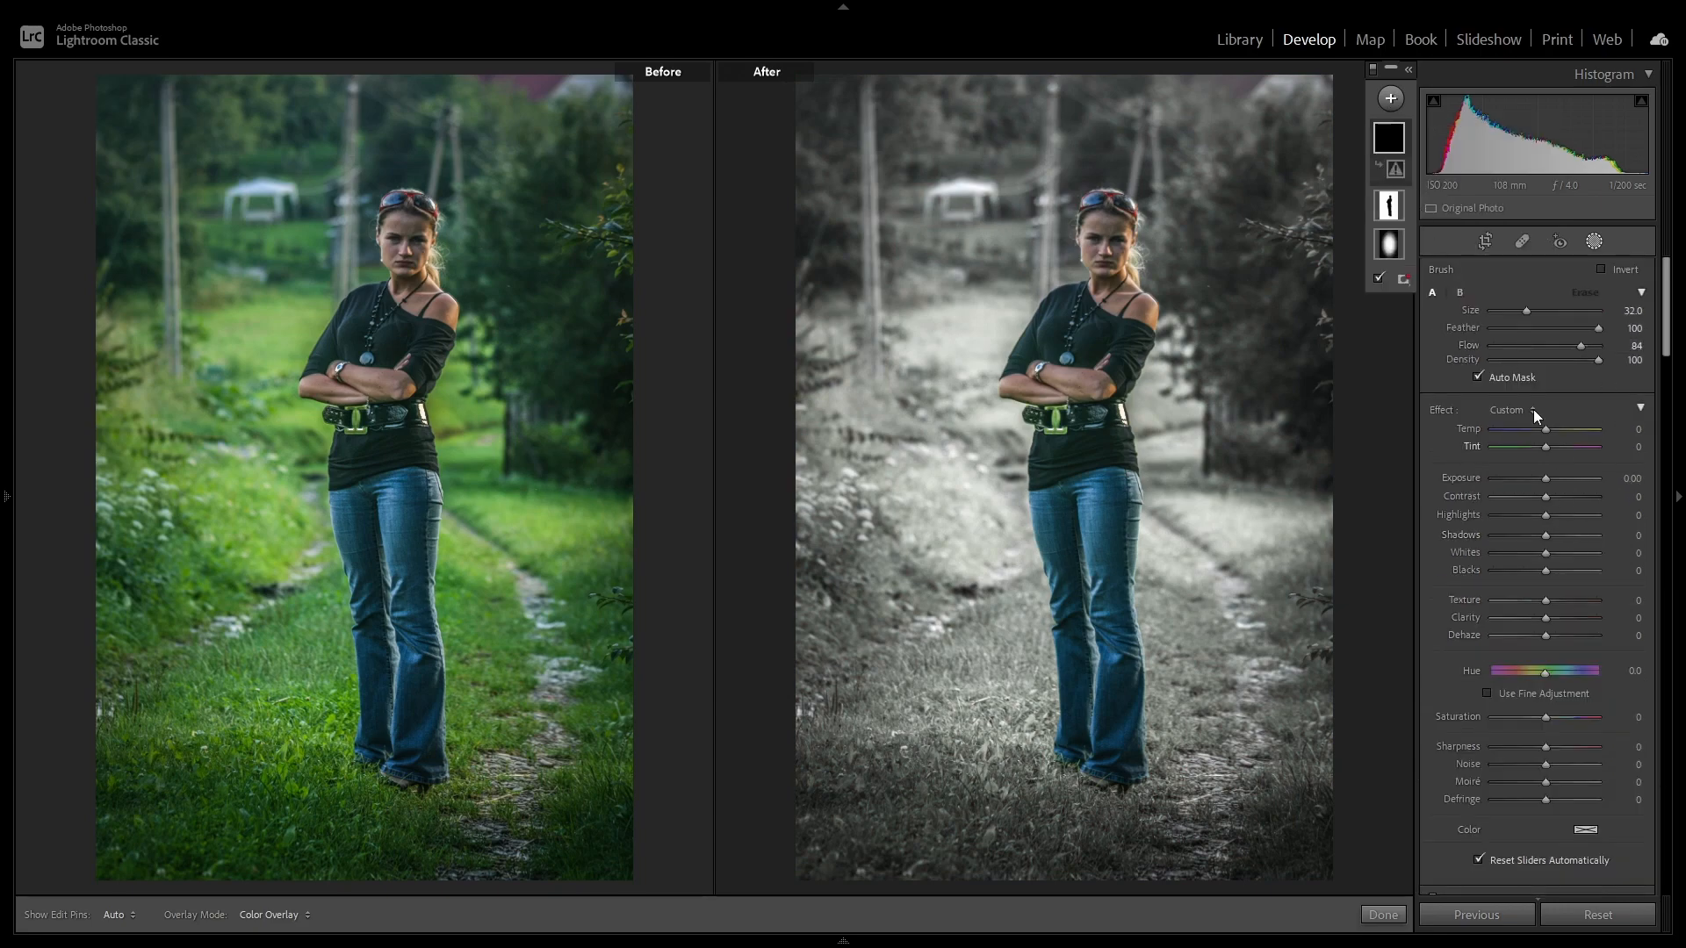
left_click(1507, 409)
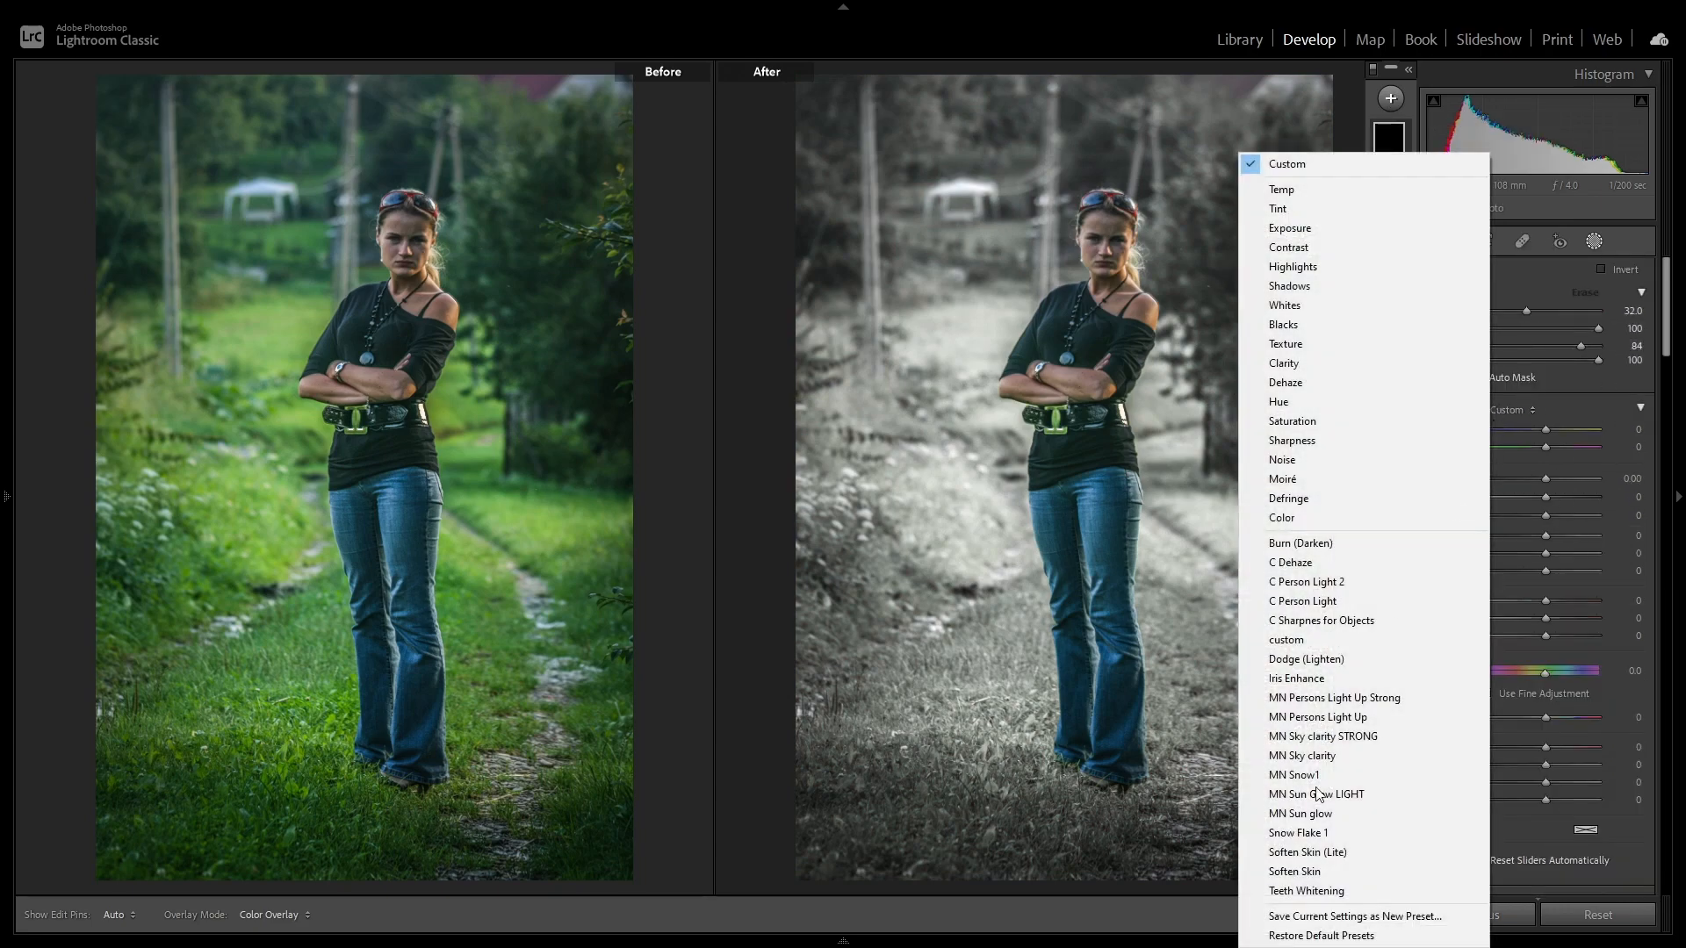
left_click(1303, 833)
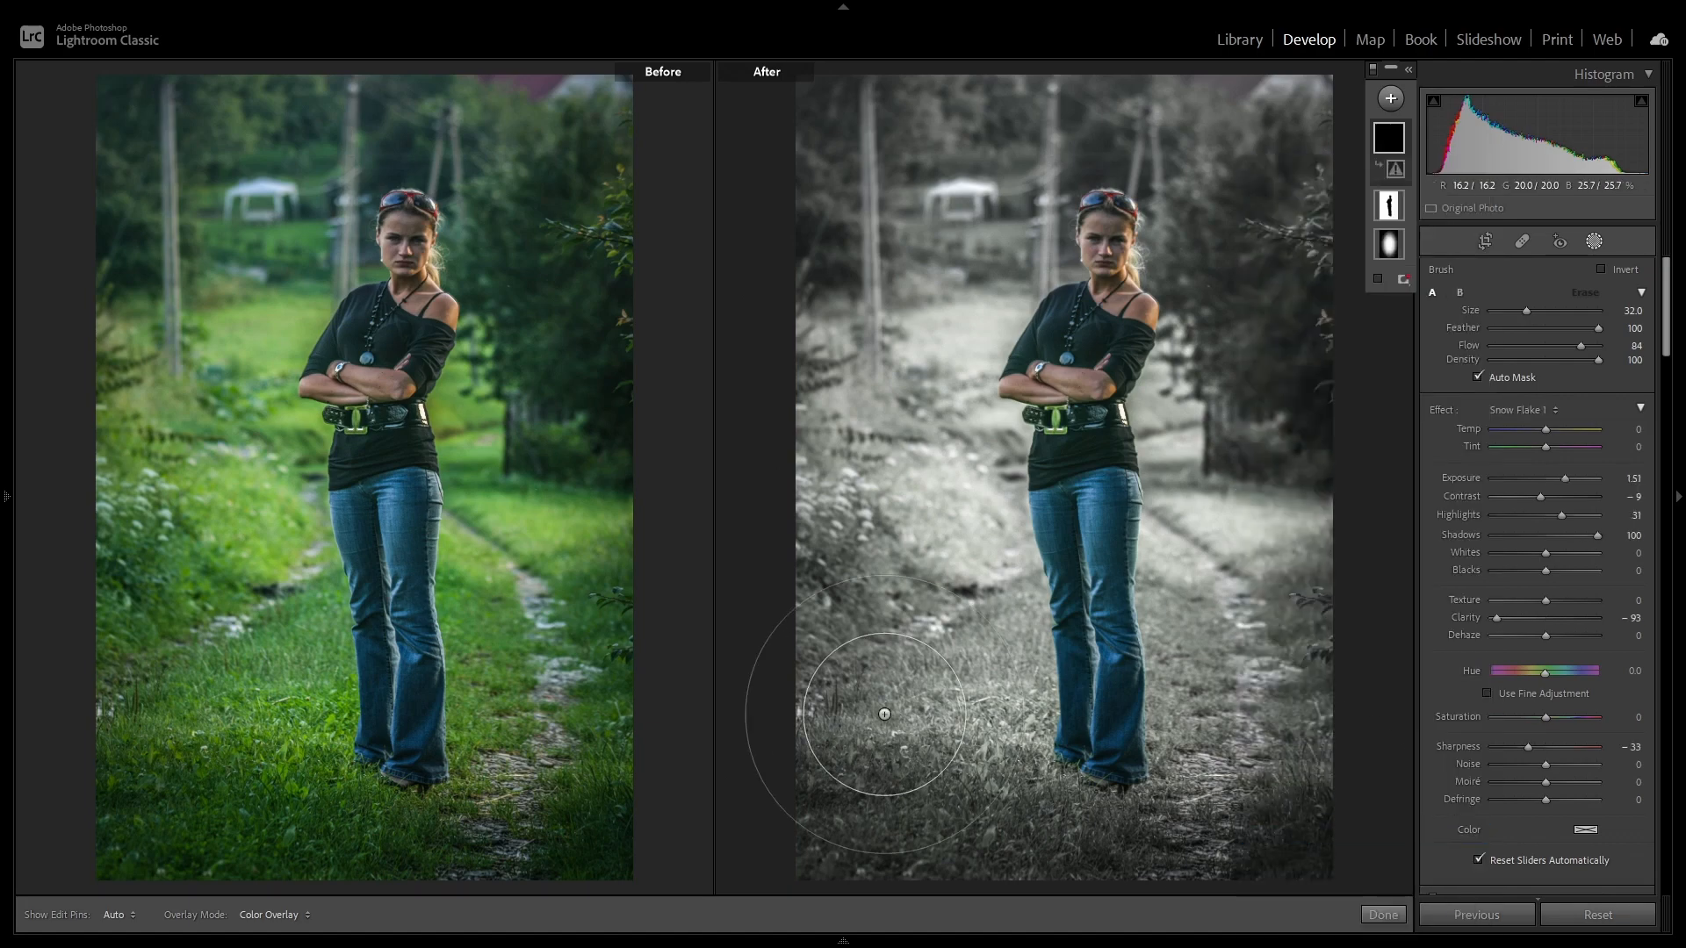
scroll(893, 778, "up", 2)
Brush the snow effect over the grass, bushes and trees around the woman, covering the foreground, both sides and the upper background.
left_click(893, 778)
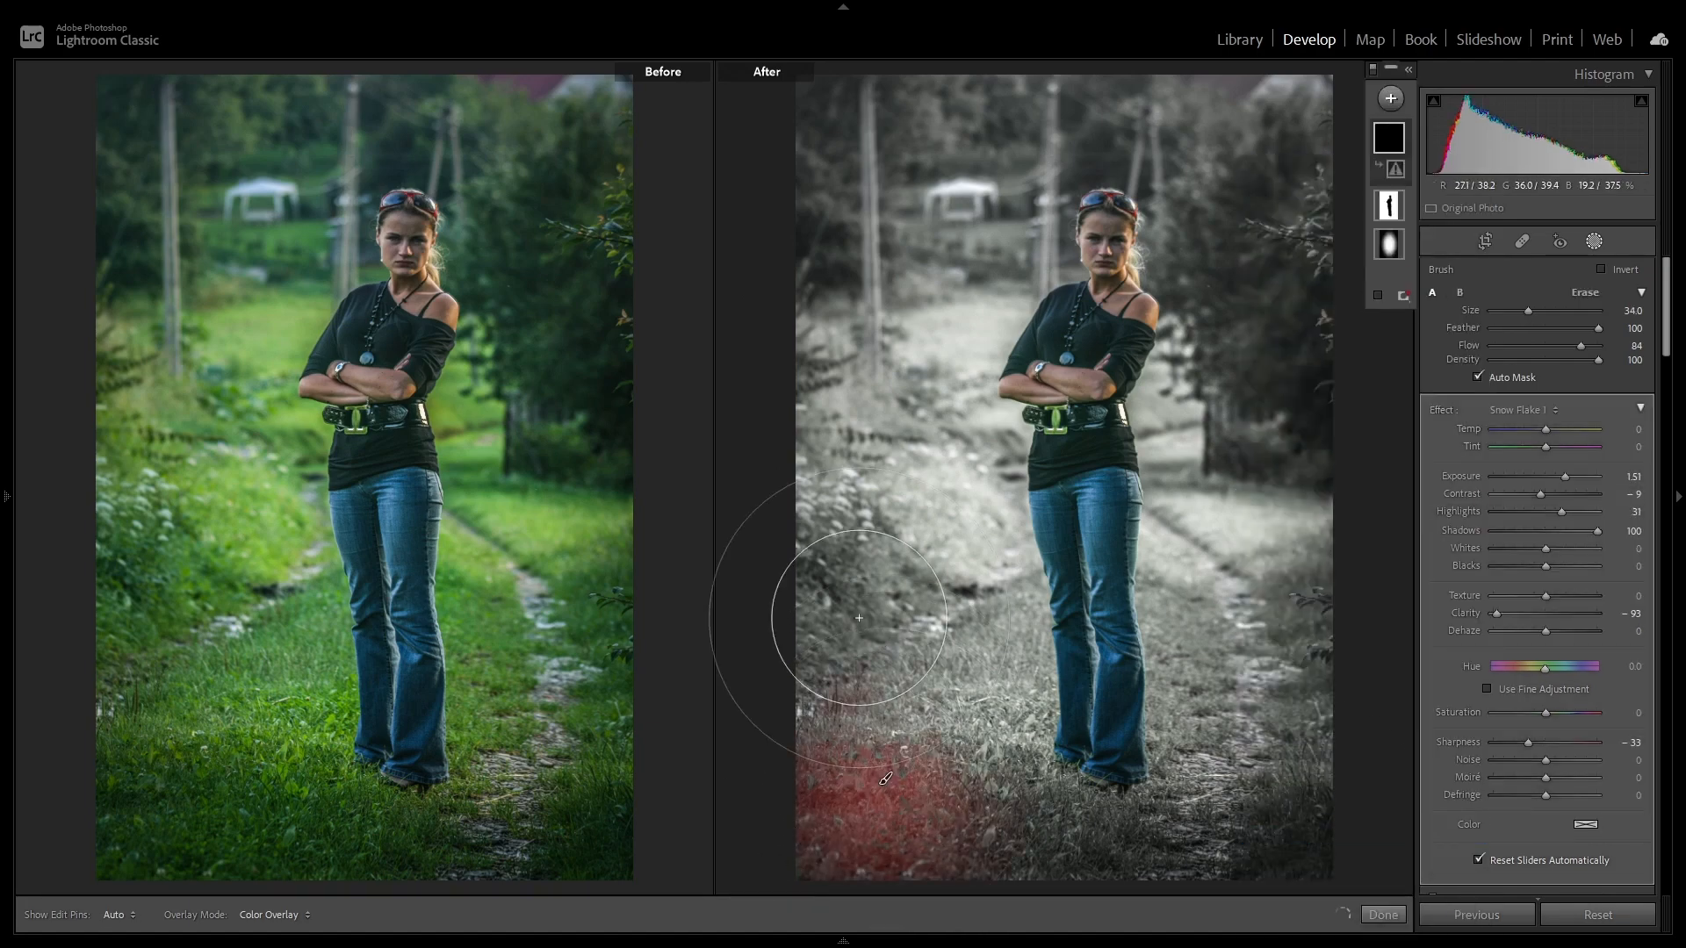
left_click(843, 573)
mouse_move(996, 823)
left_mouse_down()
mouse_move(1046, 843)
mouse_move(1286, 838)
mouse_move(1313, 661)
left_mouse_up()
left_click(830, 854)
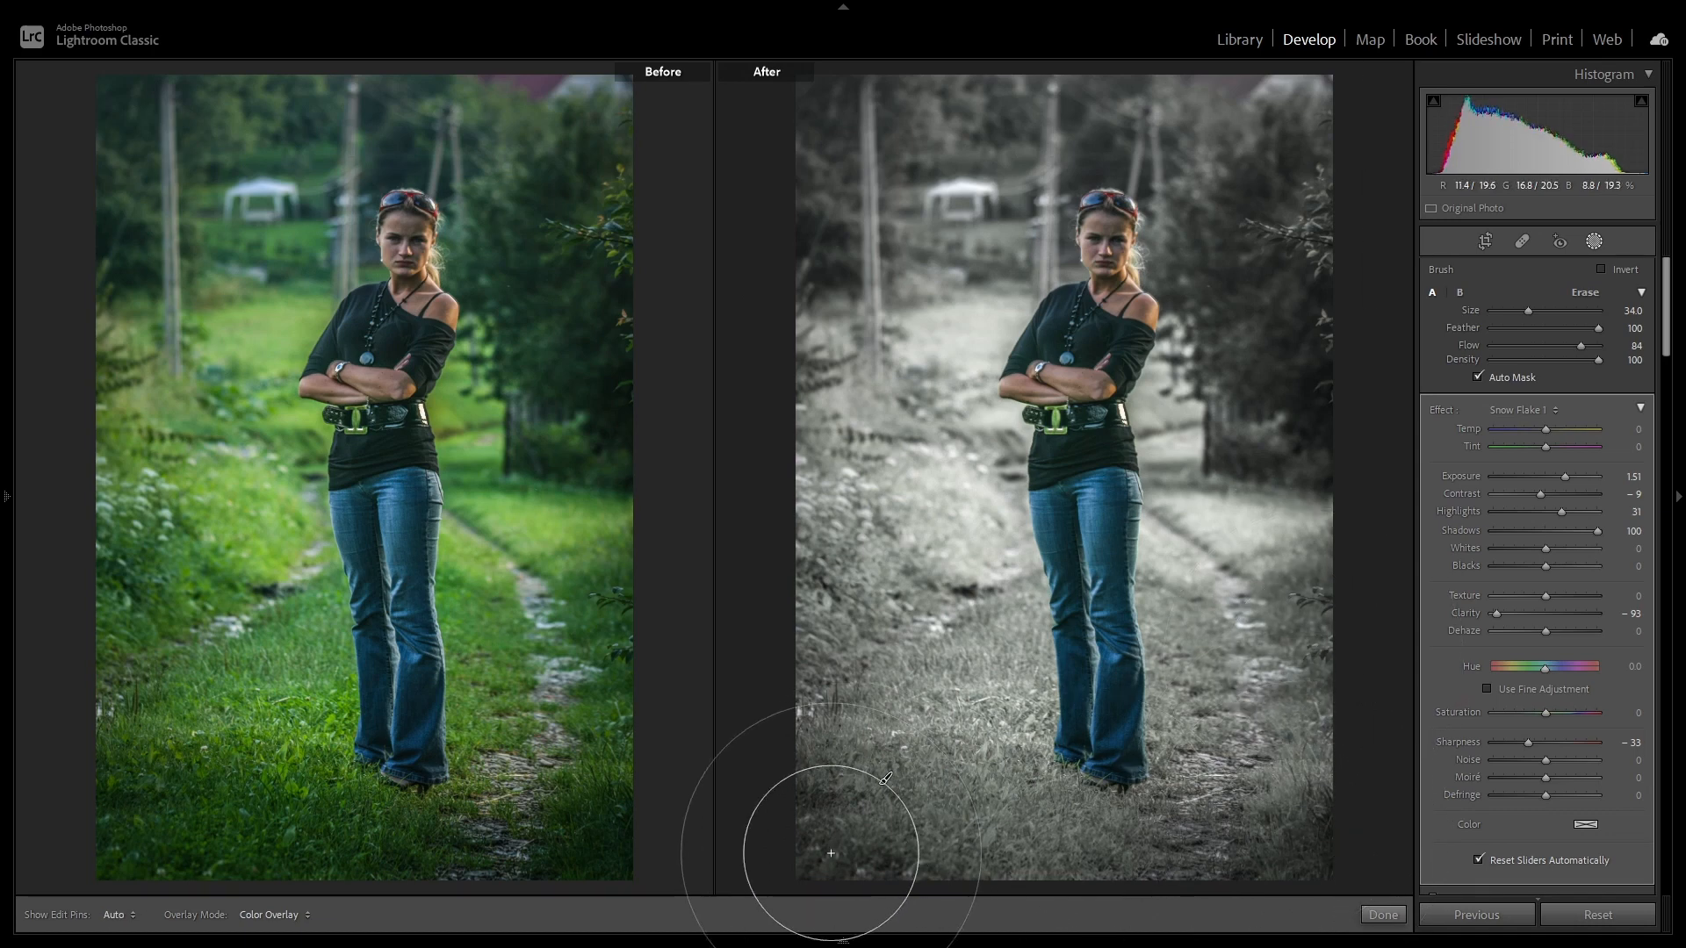
left_click(818, 666)
left_click(809, 573)
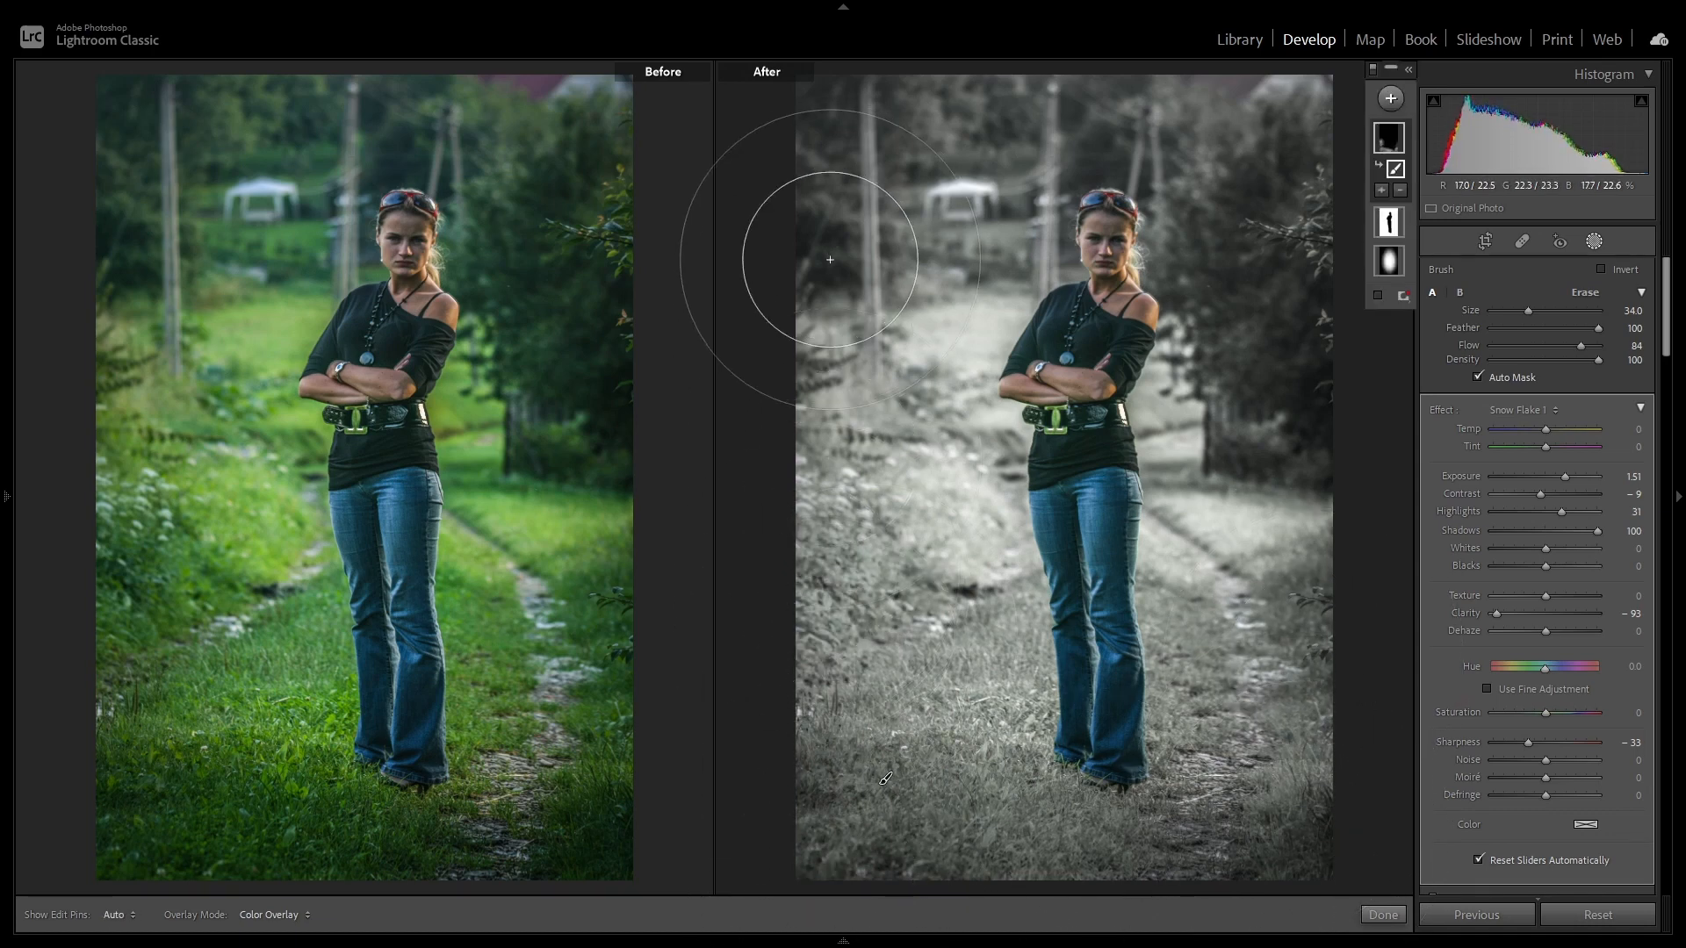
left_click(937, 96)
left_click(1239, 100)
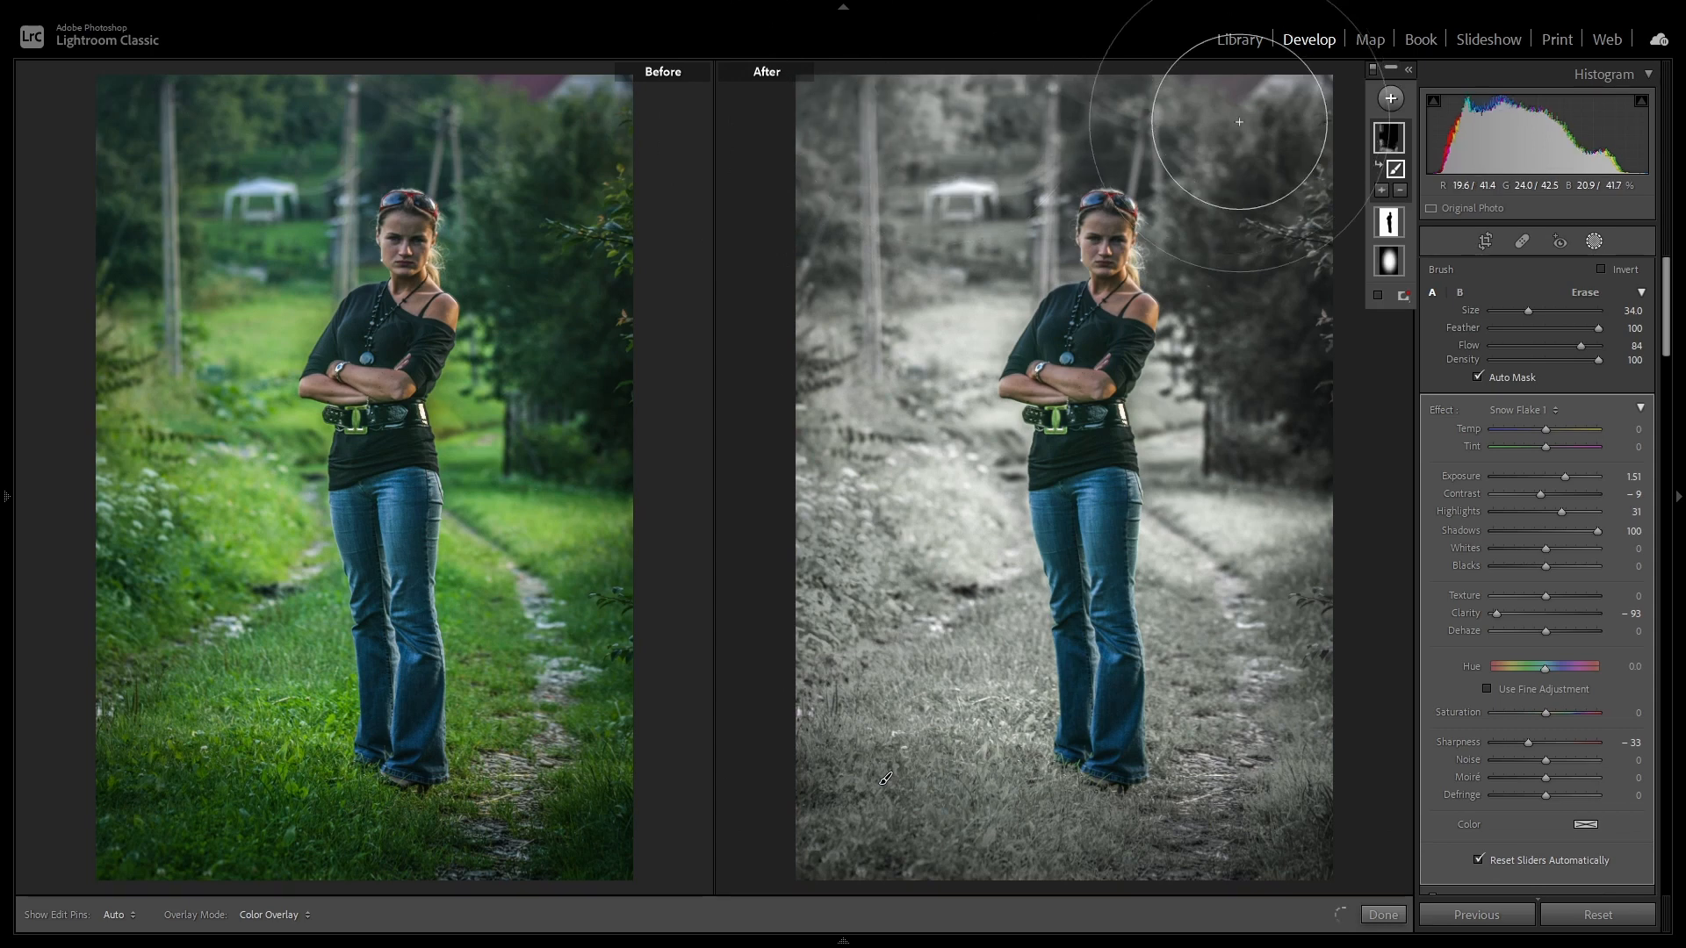
left_click(1335, 226)
left_click(1310, 420)
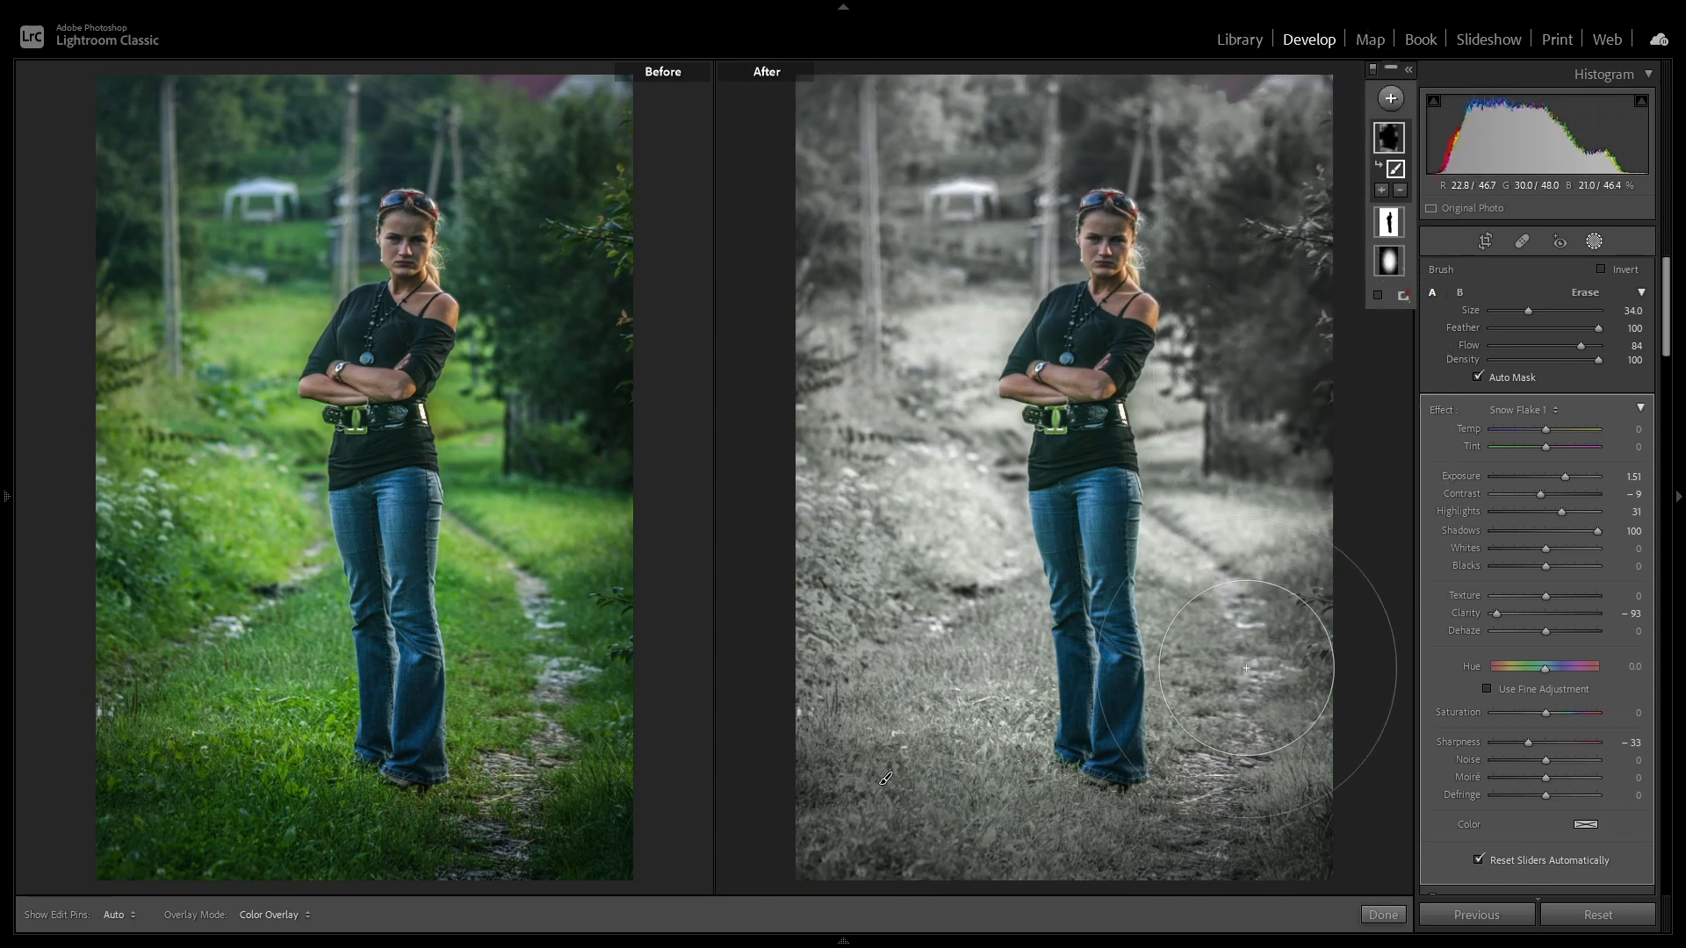
left_click(1246, 676)
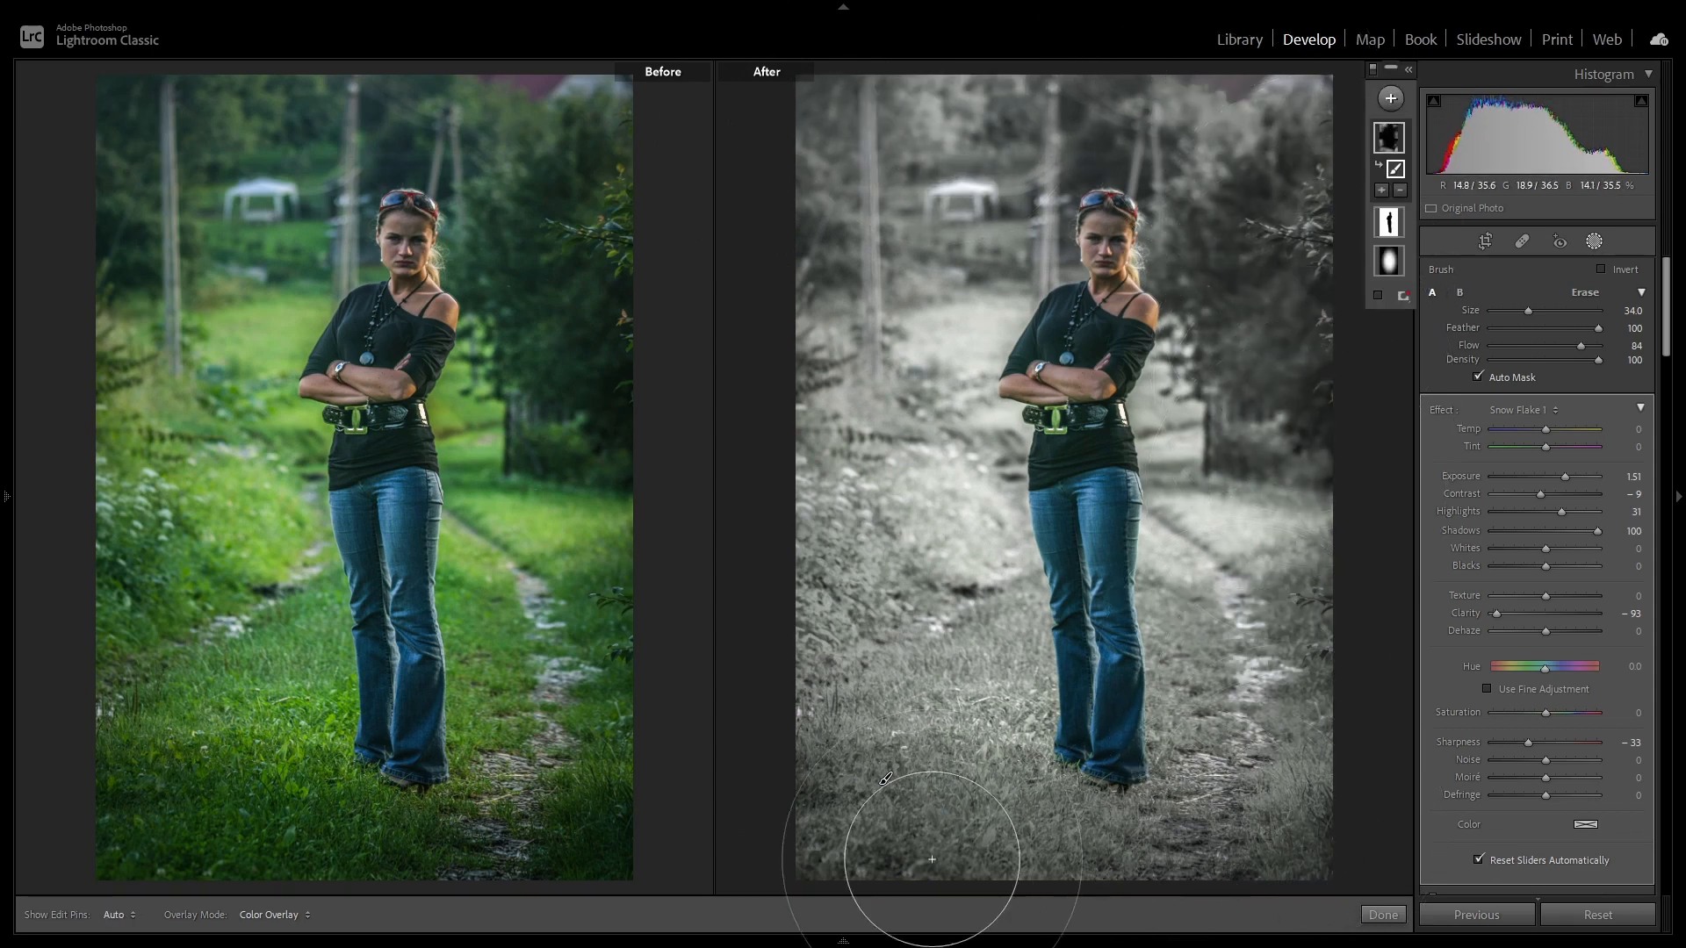
left_click_drag(929, 866, 804, 850)
left_click(829, 640)
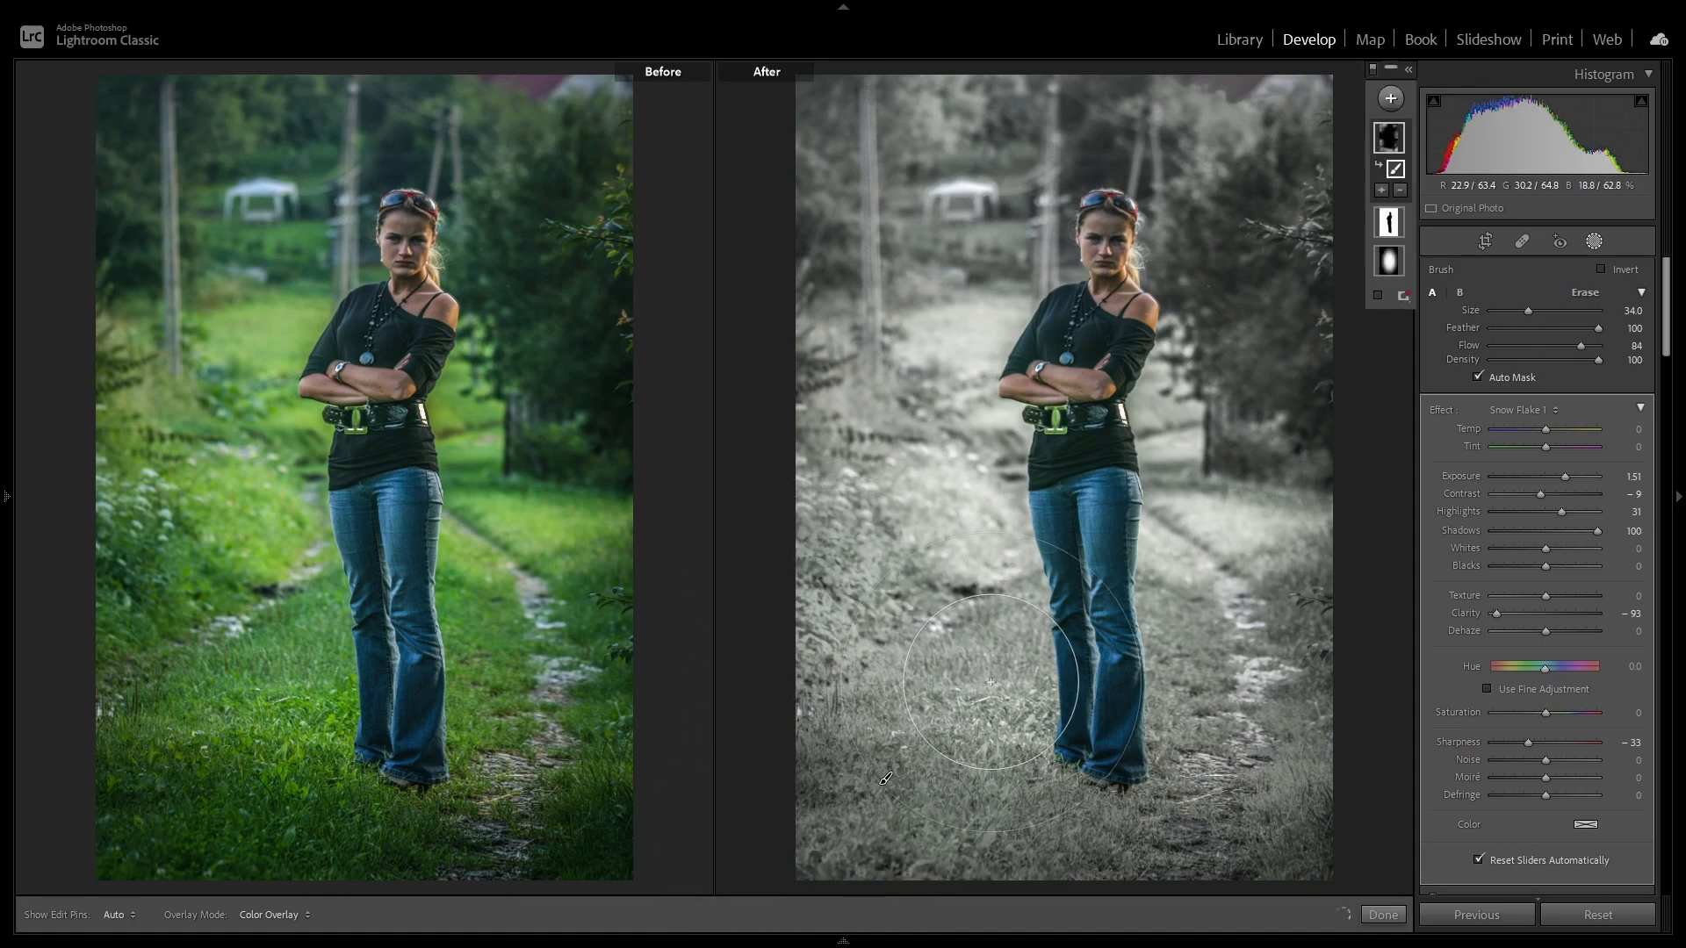
left_click(870, 466)
left_click_drag(836, 297, 853, 160)
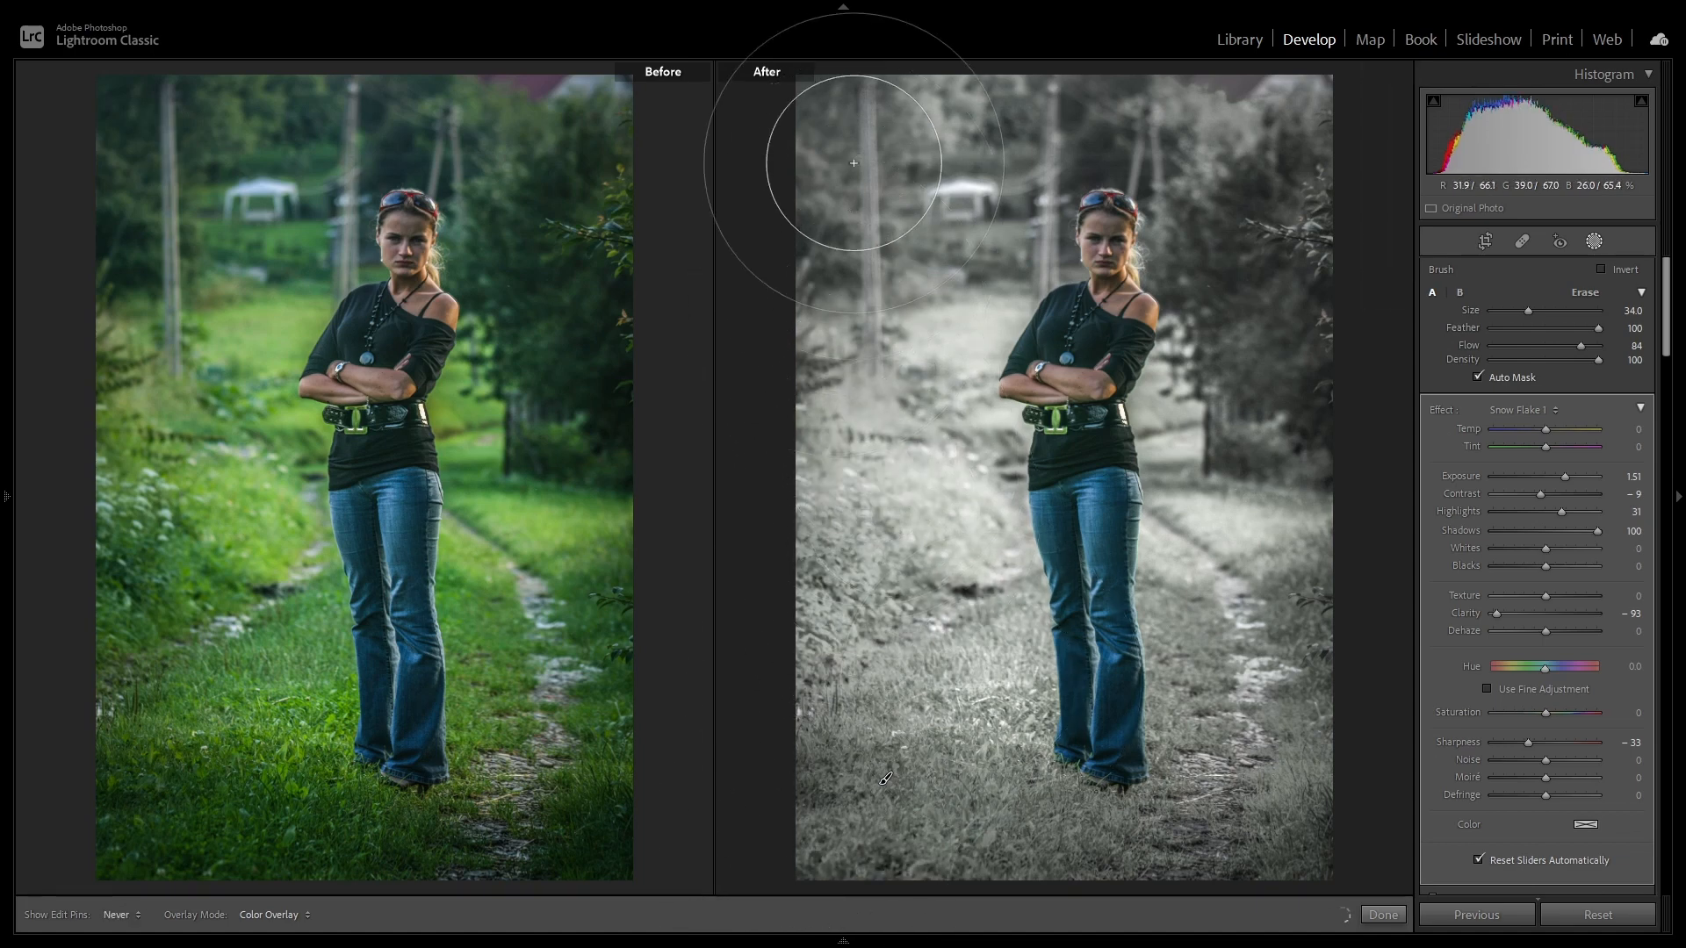
left_click(1321, 291)
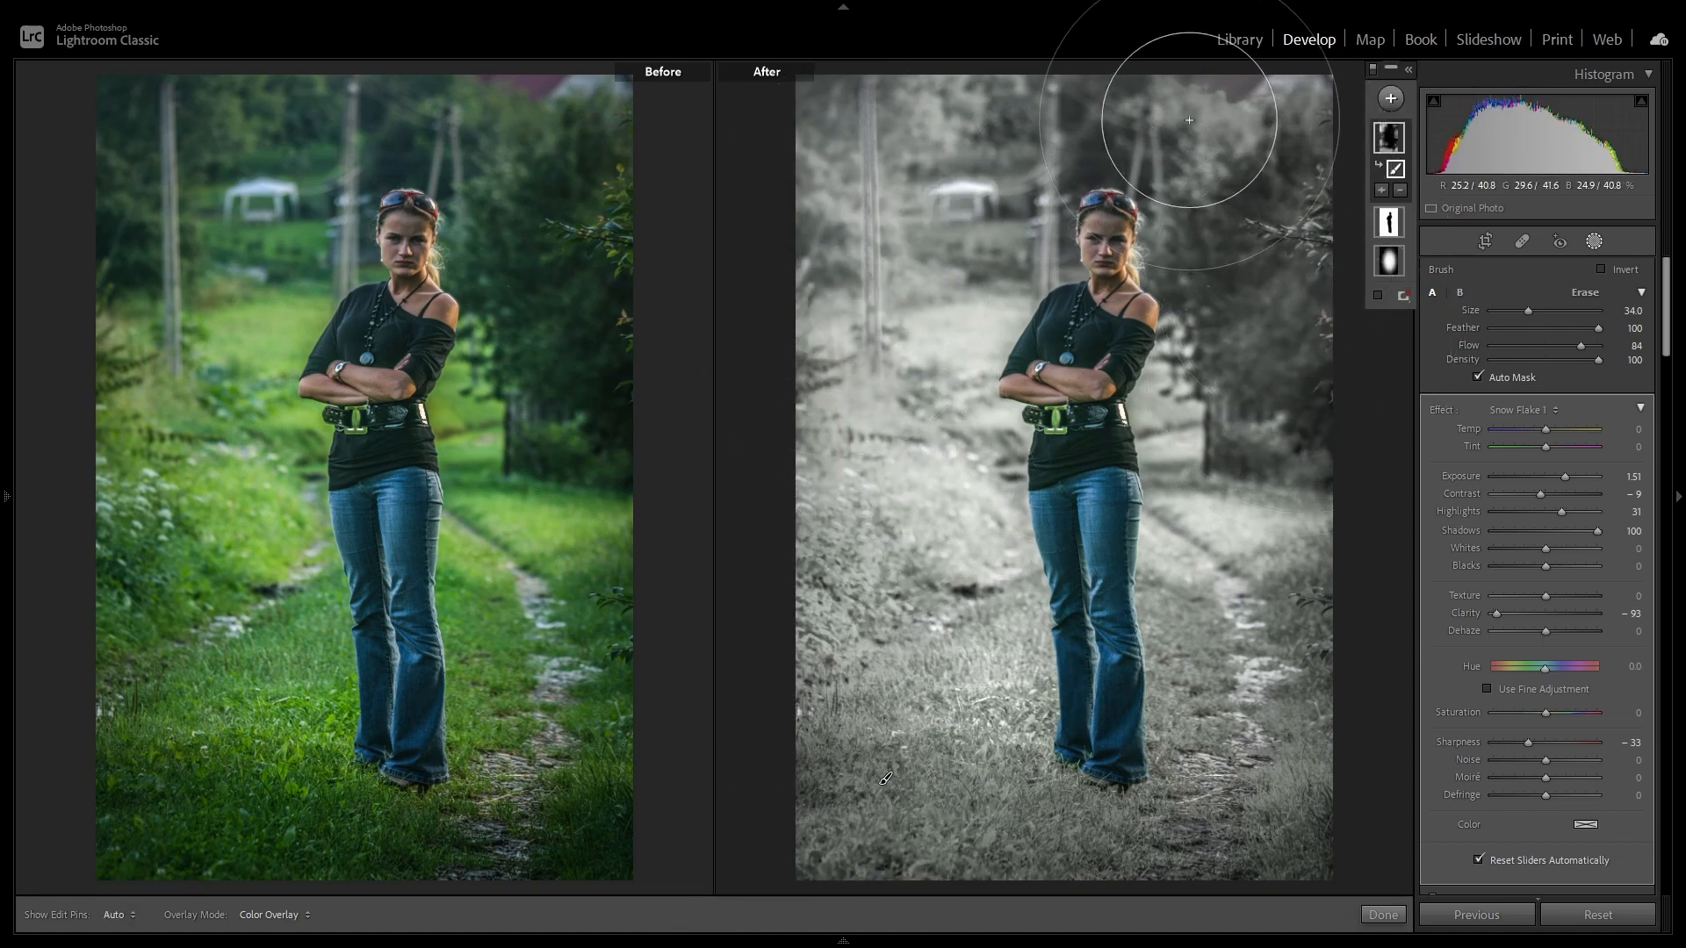
left_click_drag(1188, 114, 1038, 101)
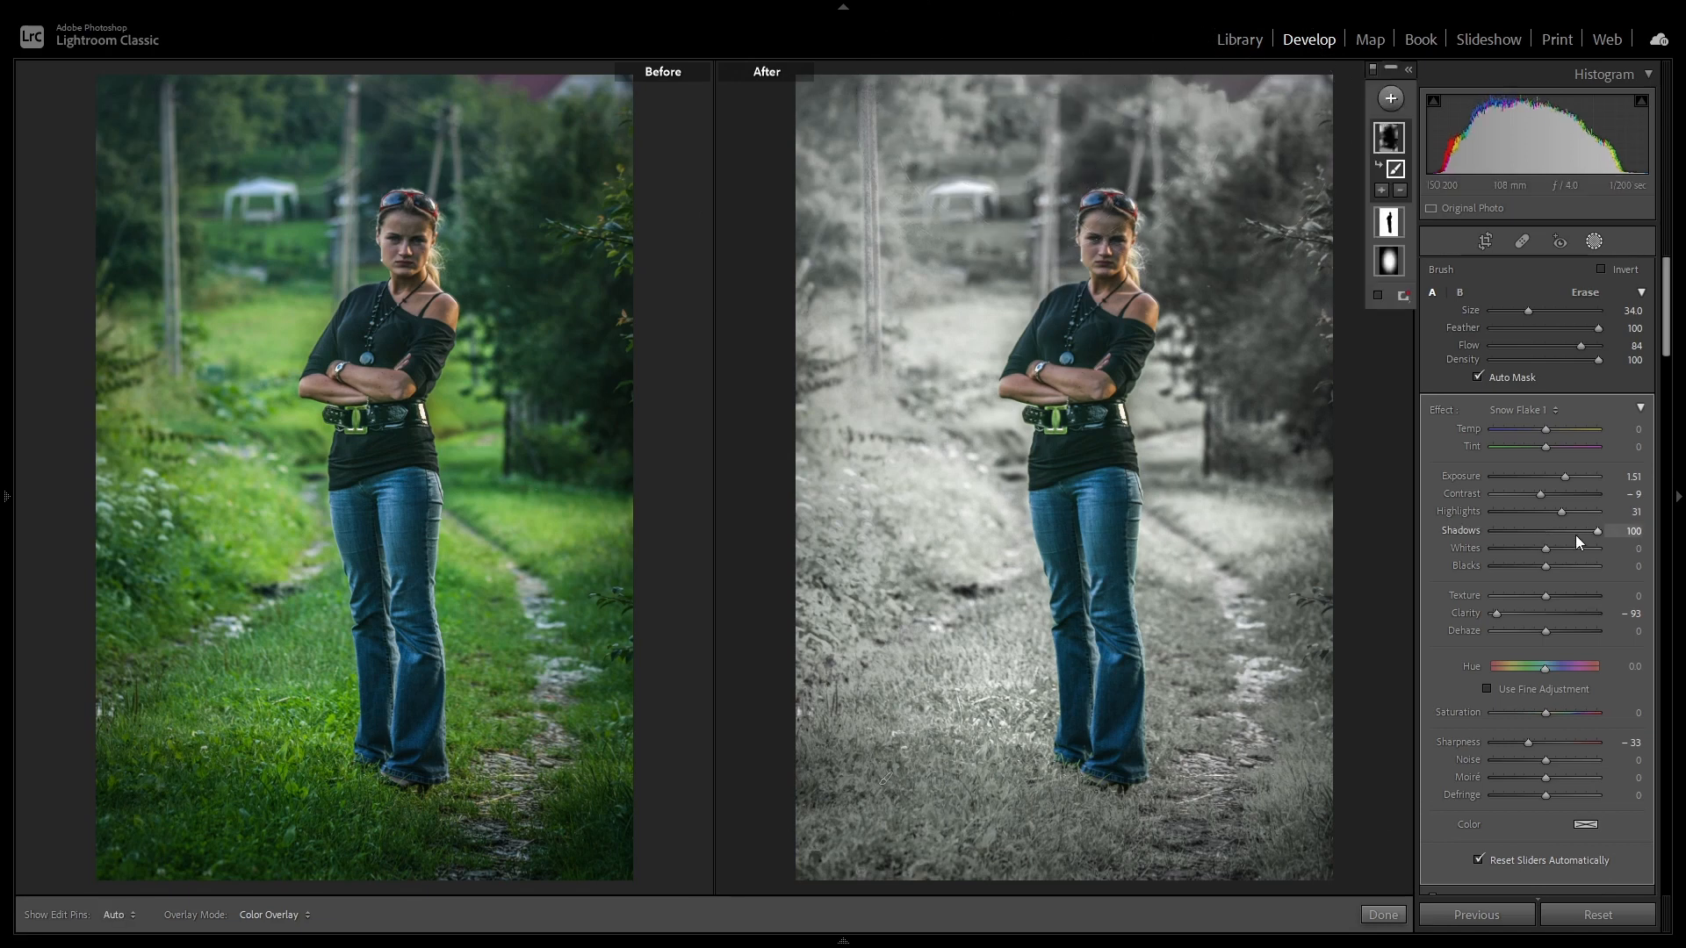
Set the snow brush mask's Exposure to 0.91 and finish masking.
left_click_drag(1562, 476, 1552, 477)
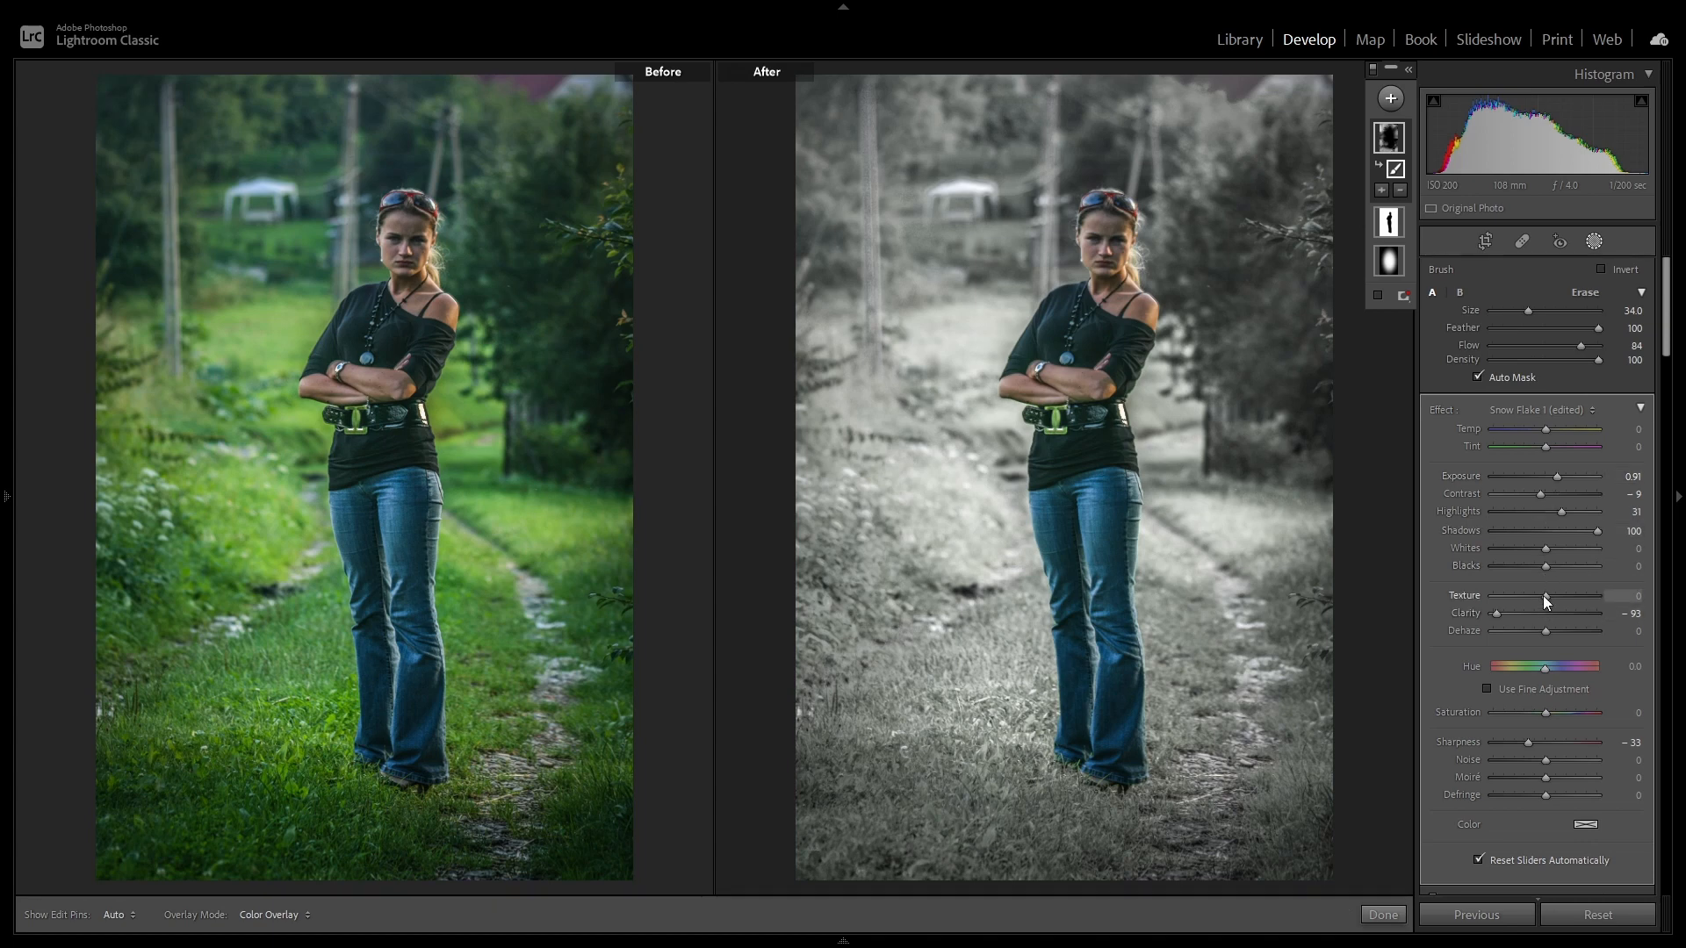
left_click_drag(1582, 604, 1576, 609)
left_click(1384, 915)
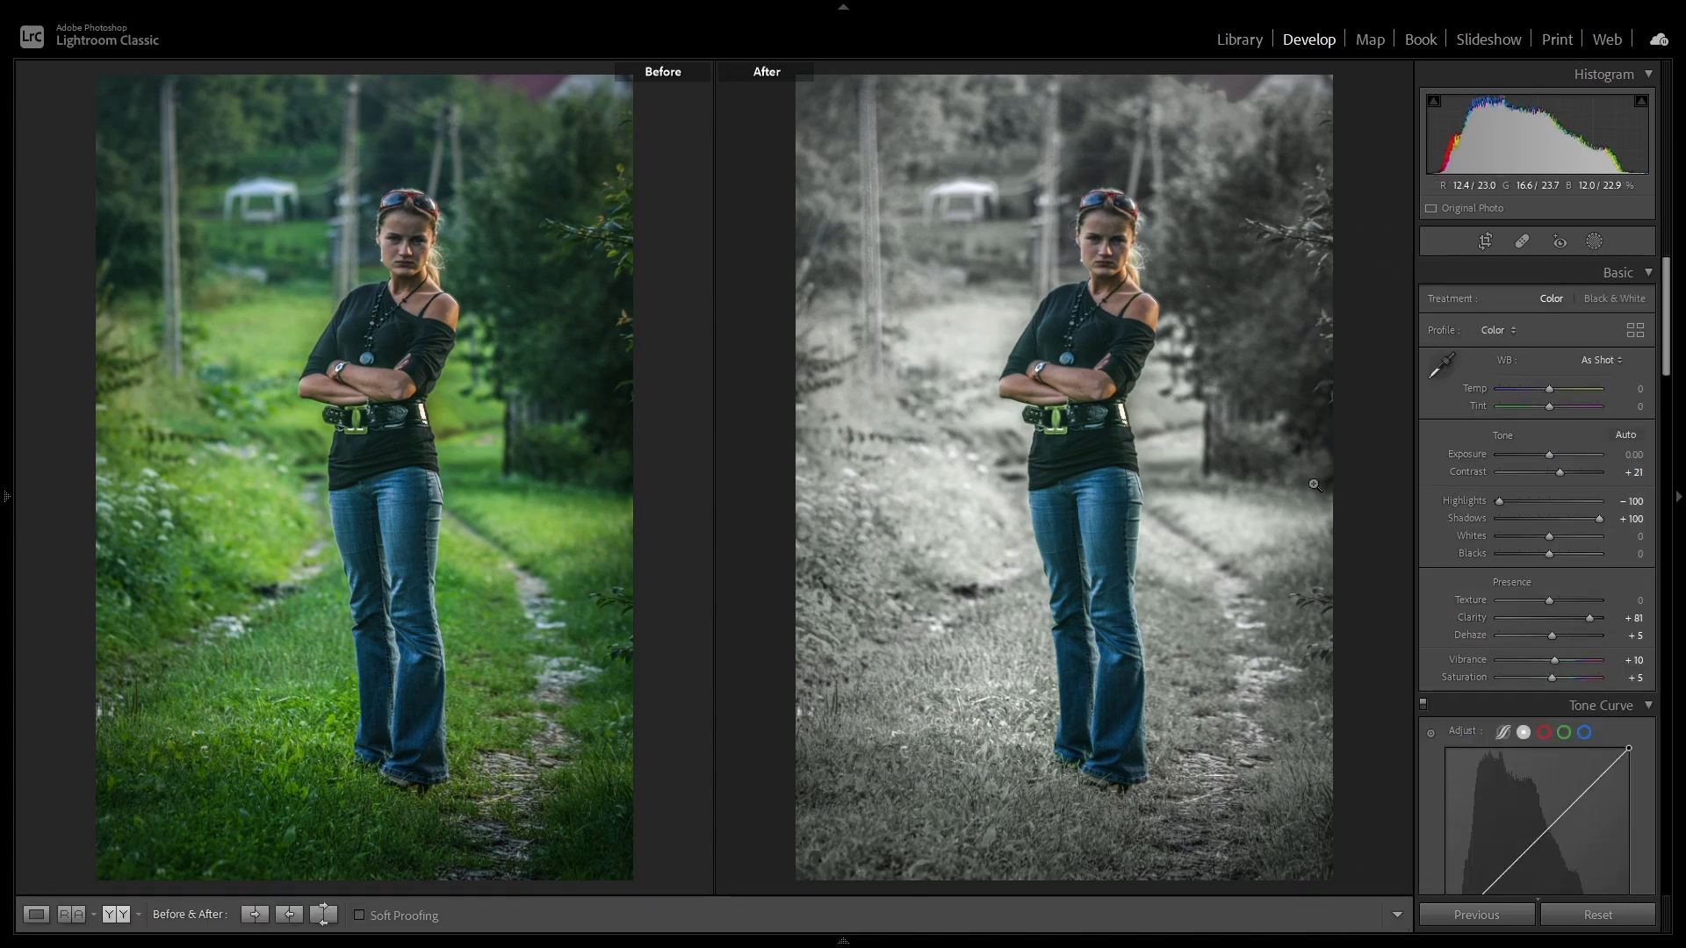
Inspect the woman's face up close, add a new Select Subject mask for her, and hide the mask overlay.
left_click(1111, 265)
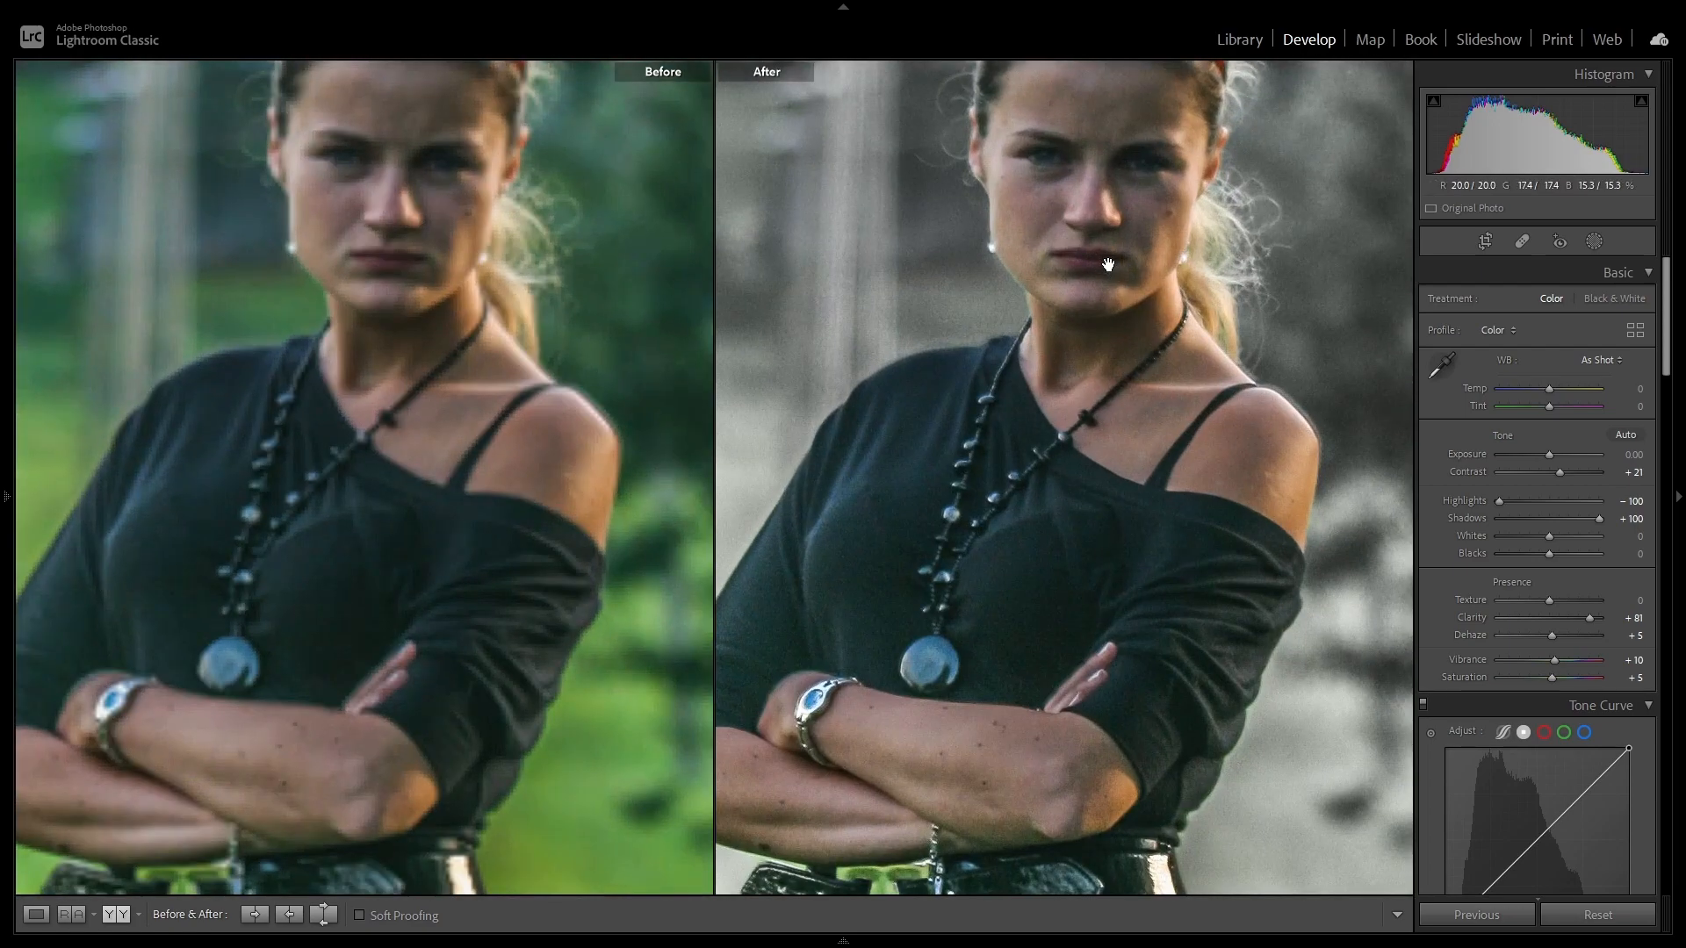
left_click(1111, 265)
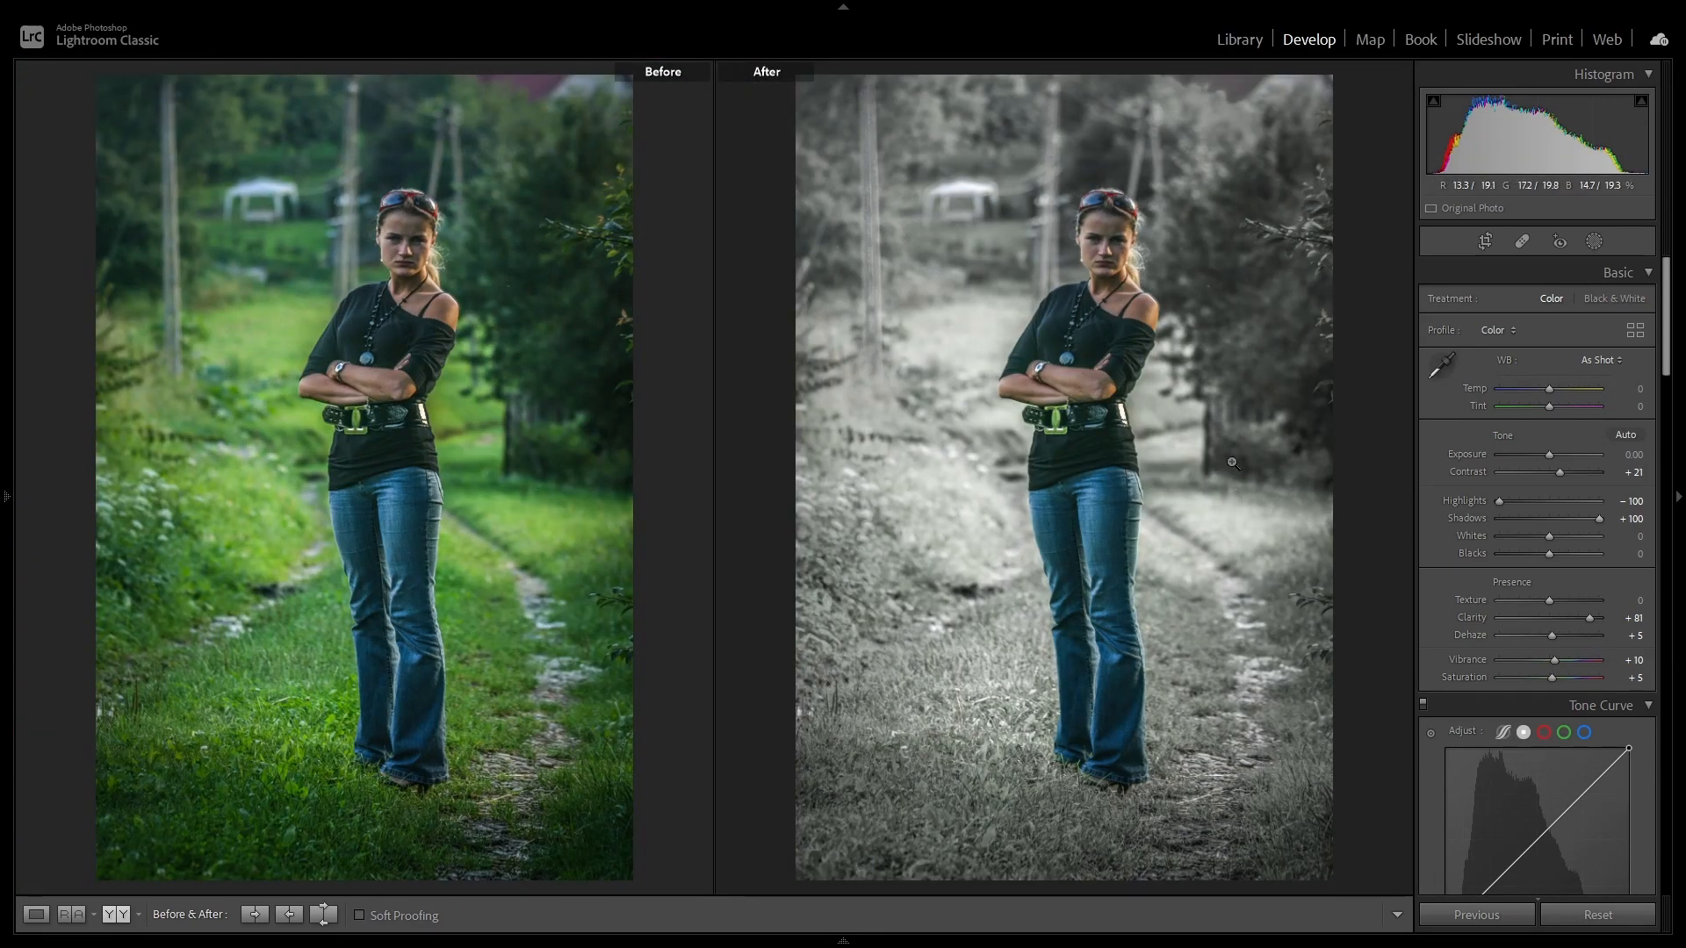
left_click(1594, 242)
left_click(1391, 98)
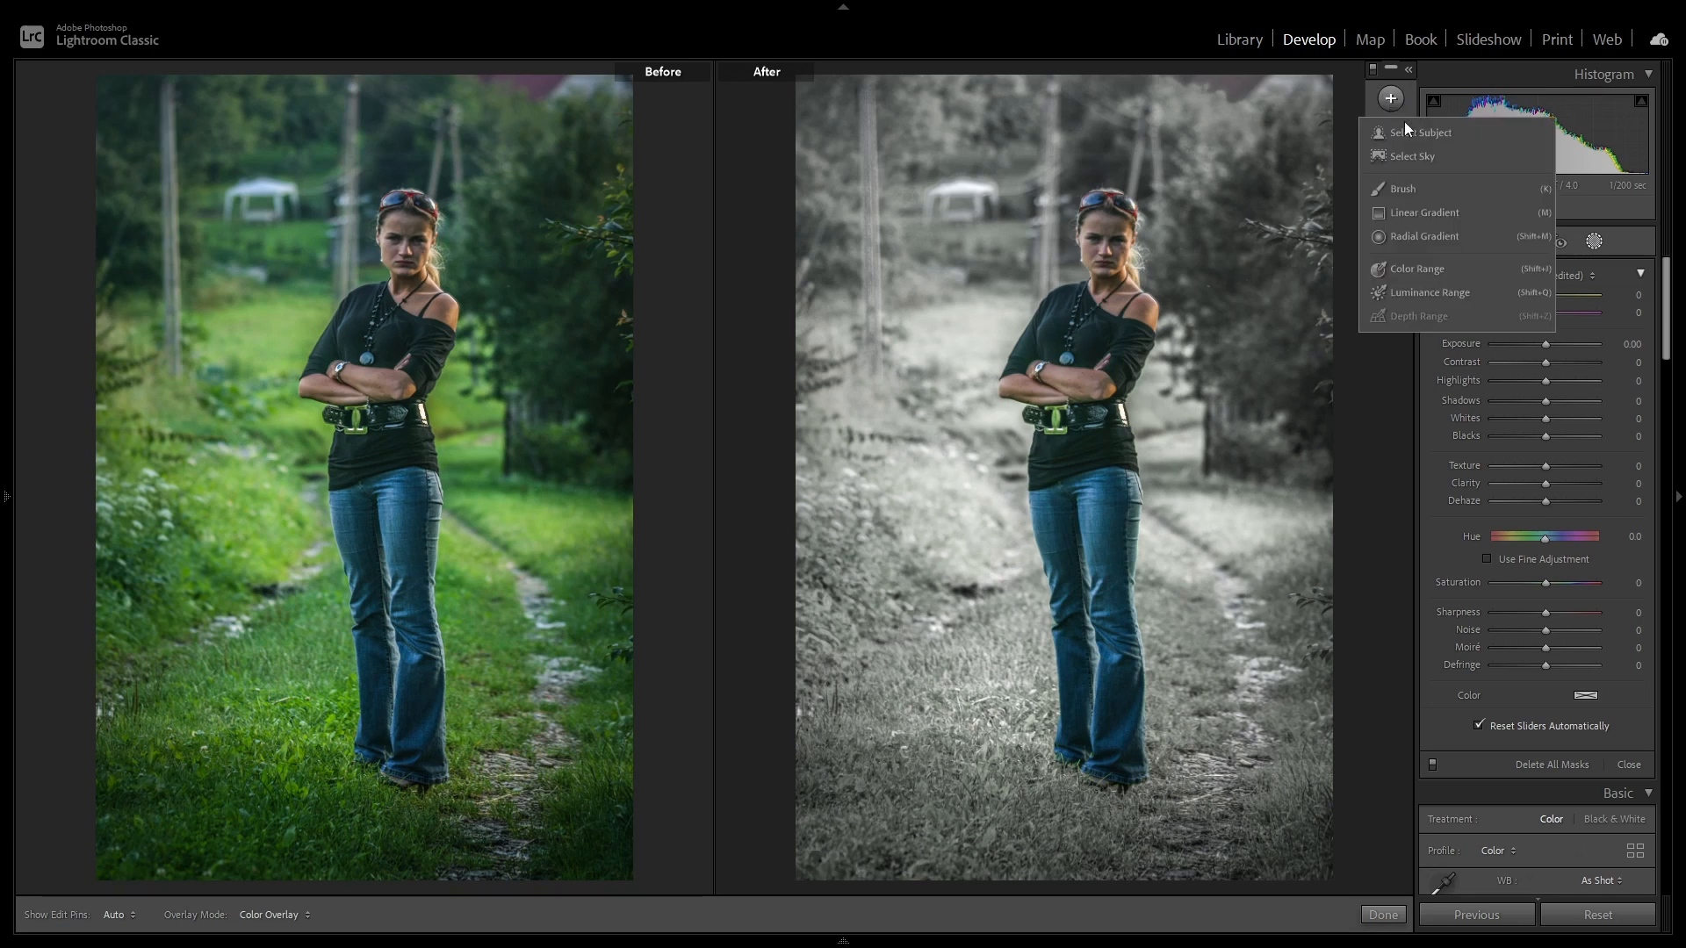
left_click(1421, 133)
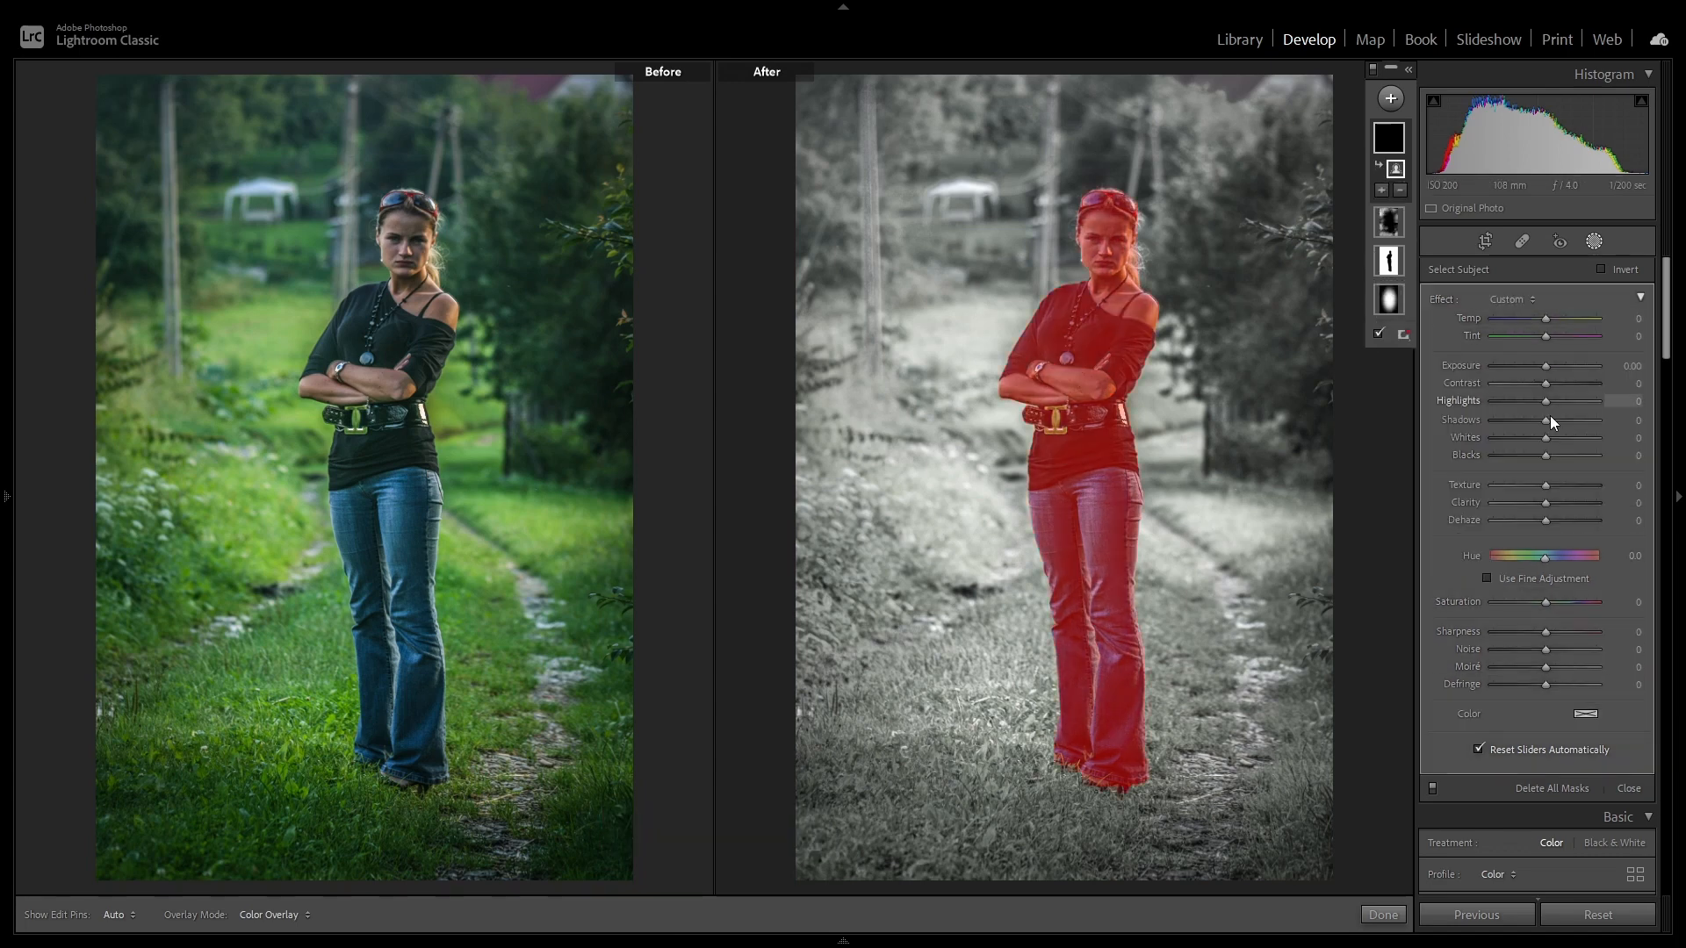
key("o")
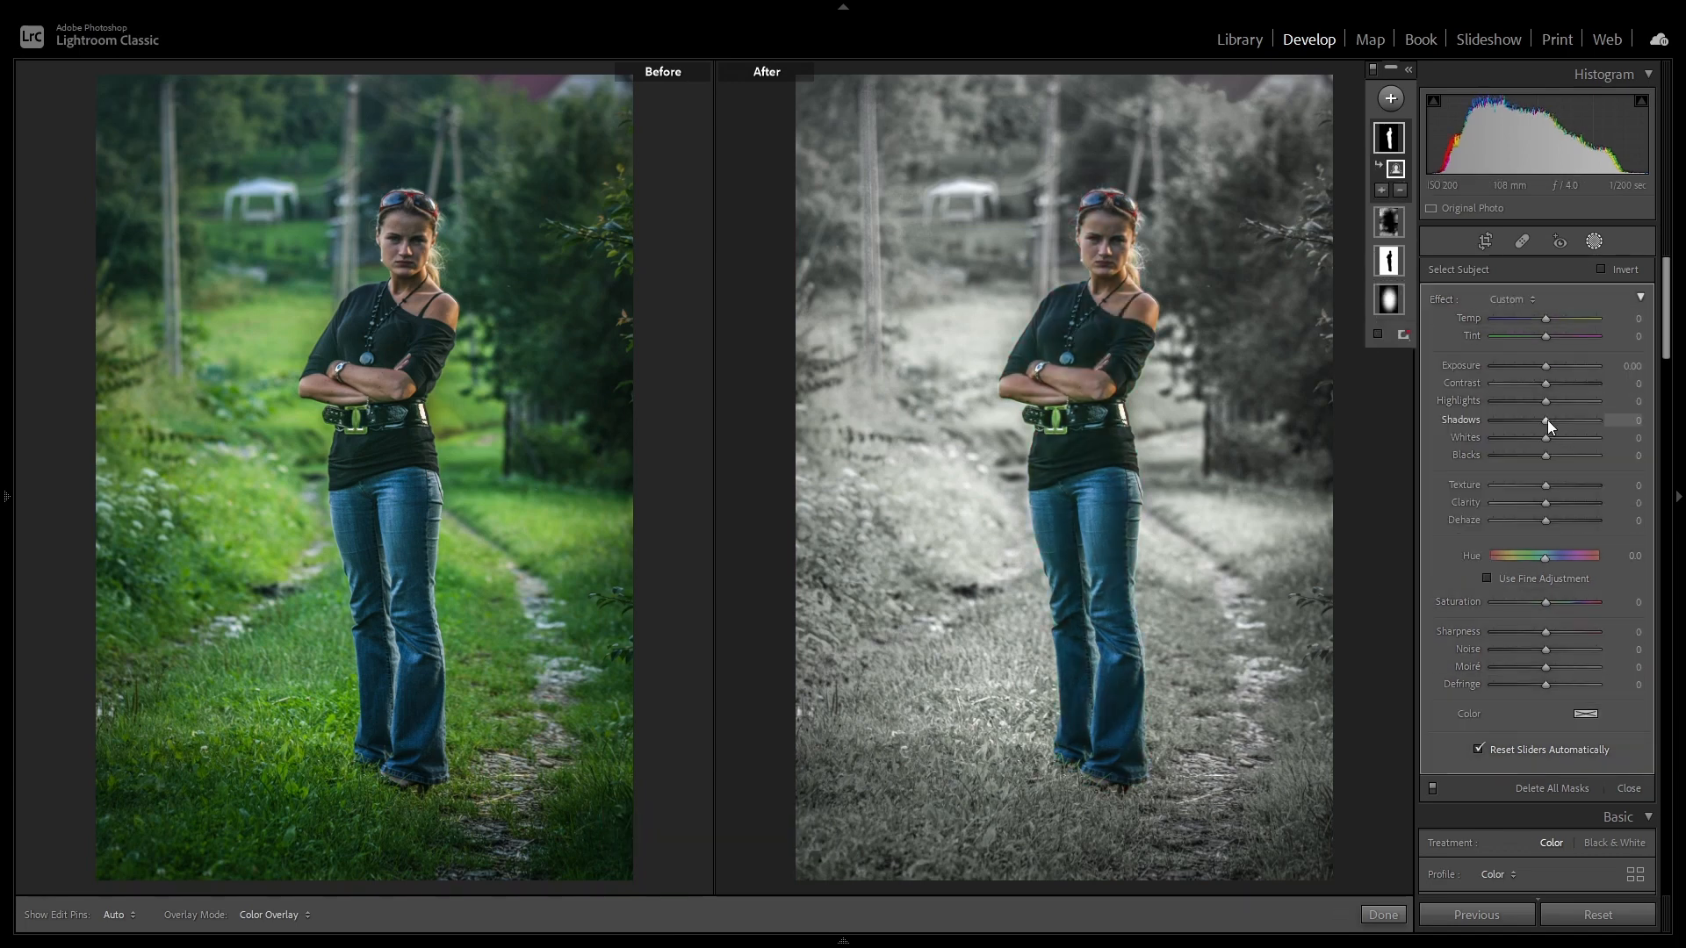
Set the woman's subject mask to Shadows 100, Highlights -100 and Exposure 0.50, slightly lower its Saturation, and finish masking.
left_click_drag(1545, 419, 1603, 418)
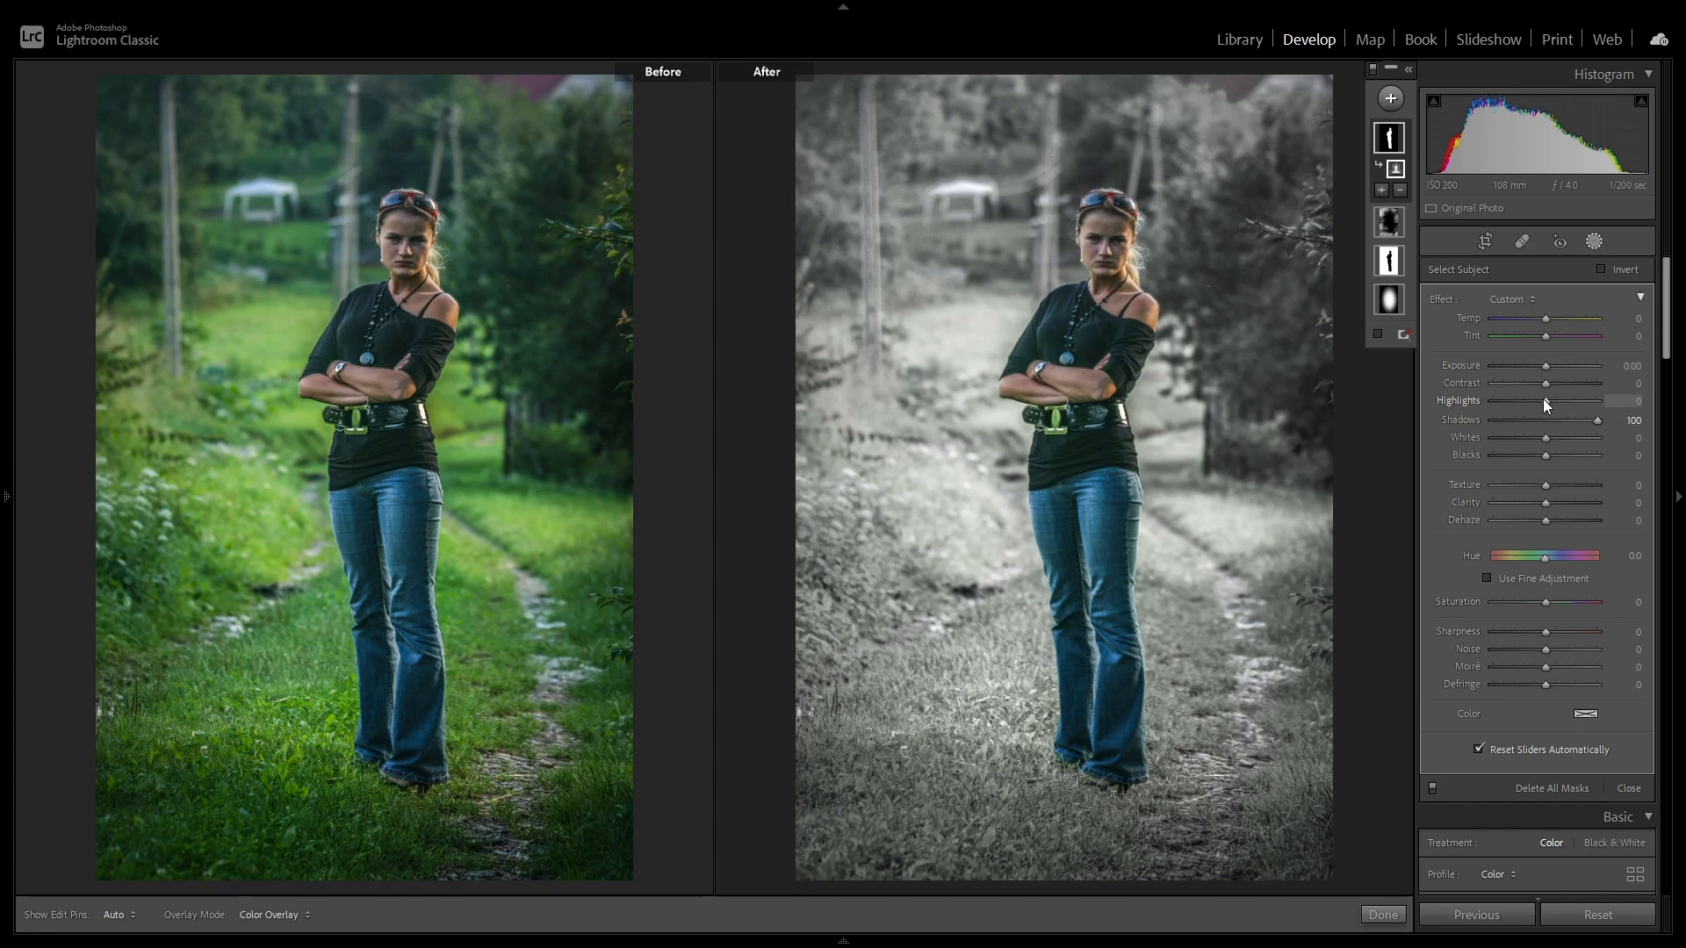
left_click_drag(1502, 403, 1552, 366)
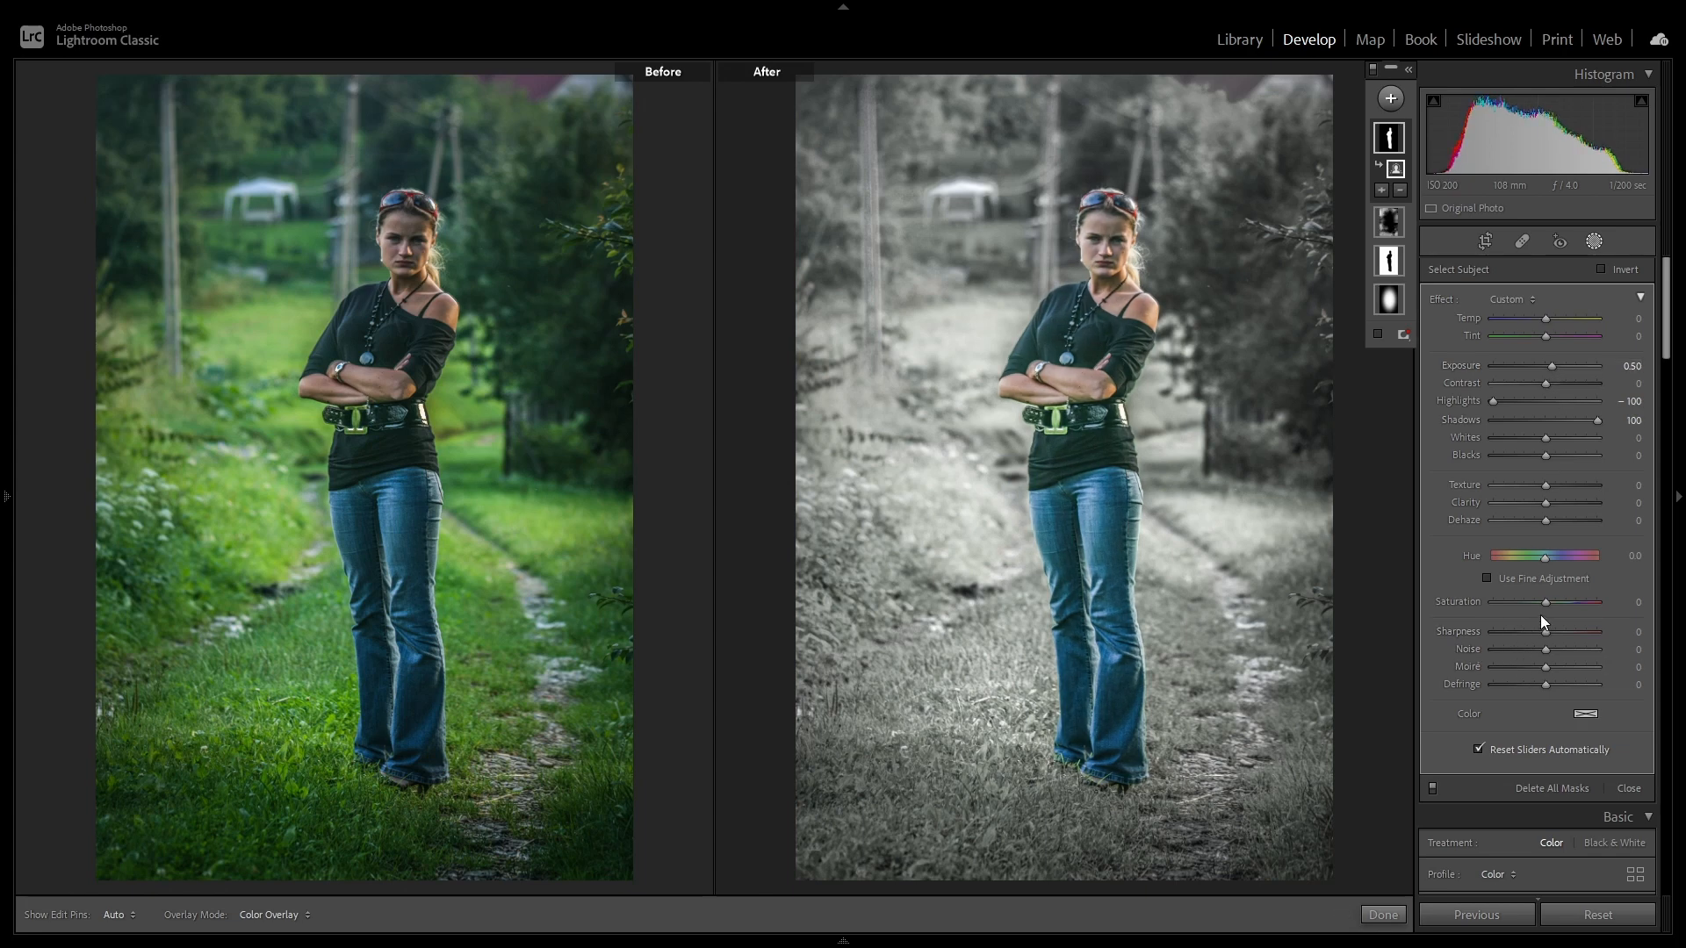
left_click_drag(1541, 599, 1538, 599)
left_click(1381, 916)
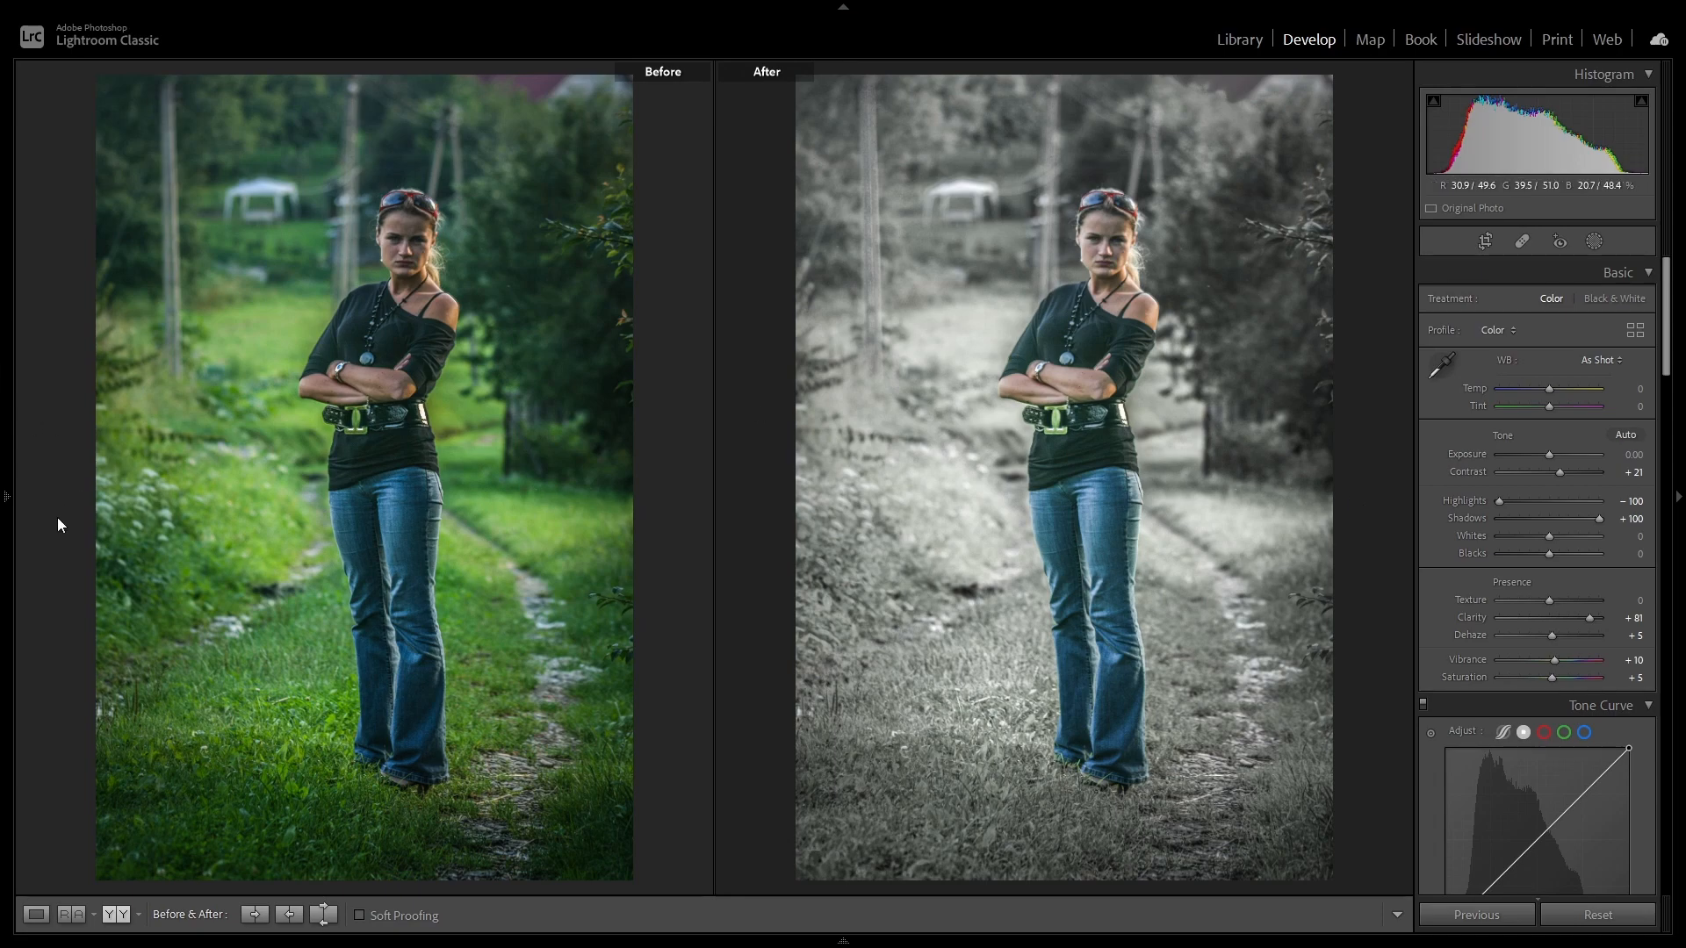
Apply the Snow Flakes 001 and Snow Flakes 002 presets to the portrait and hide the presets.
mouse_move(7, 497)
left_click(103, 367)
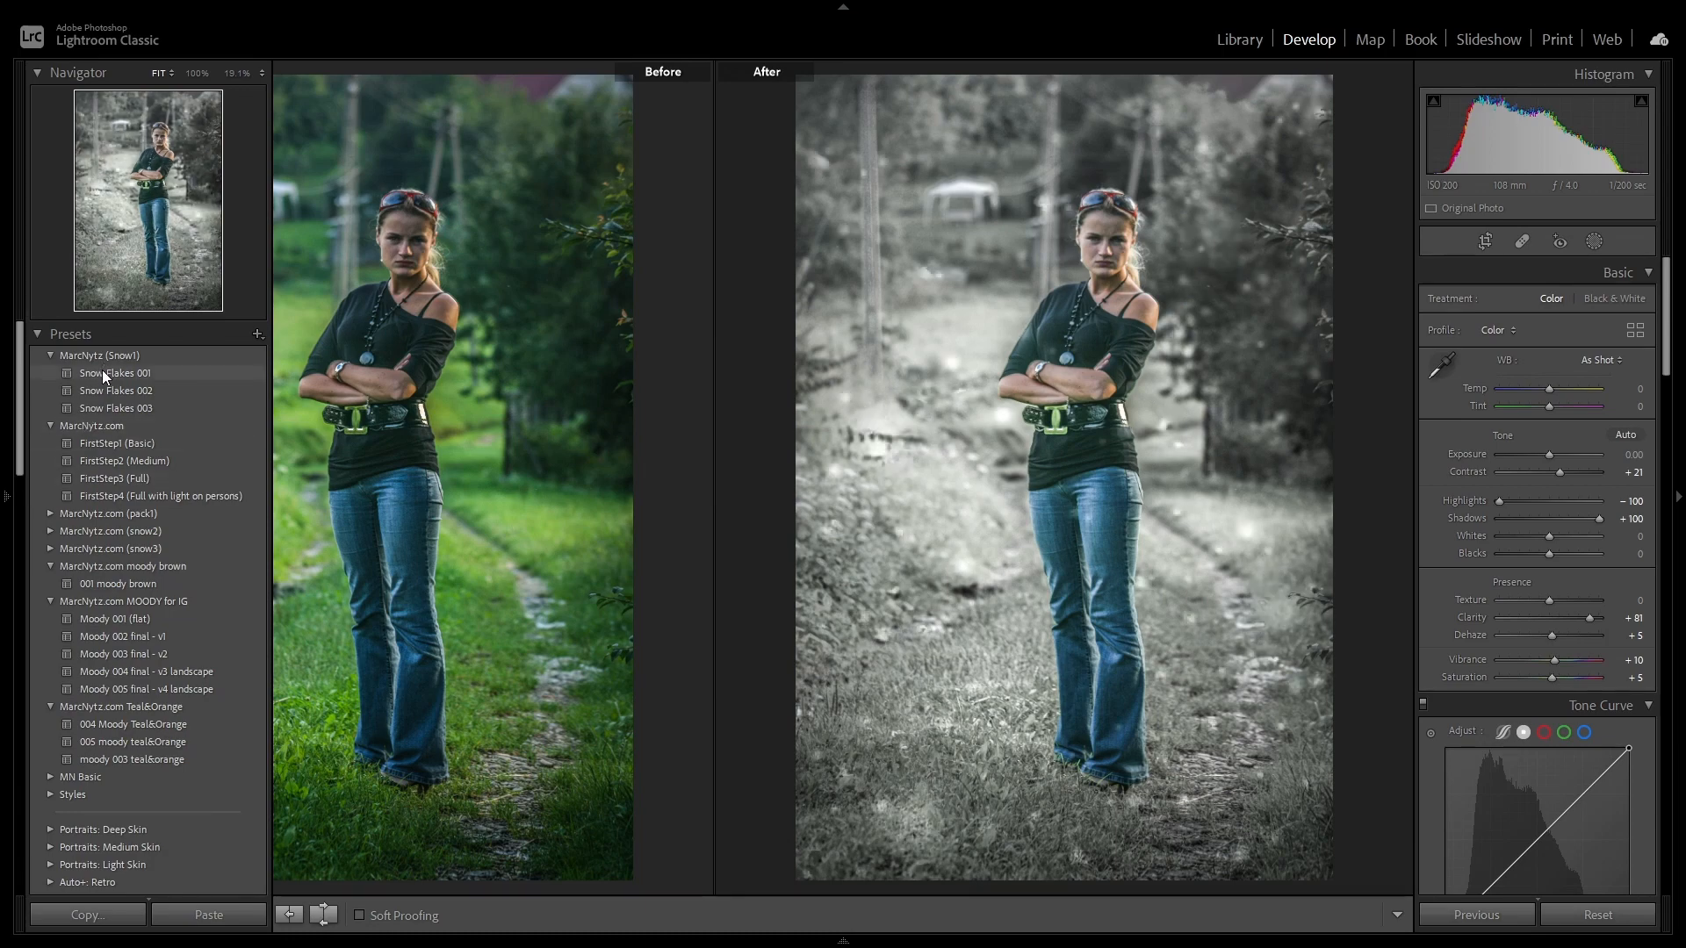
left_click(97, 376)
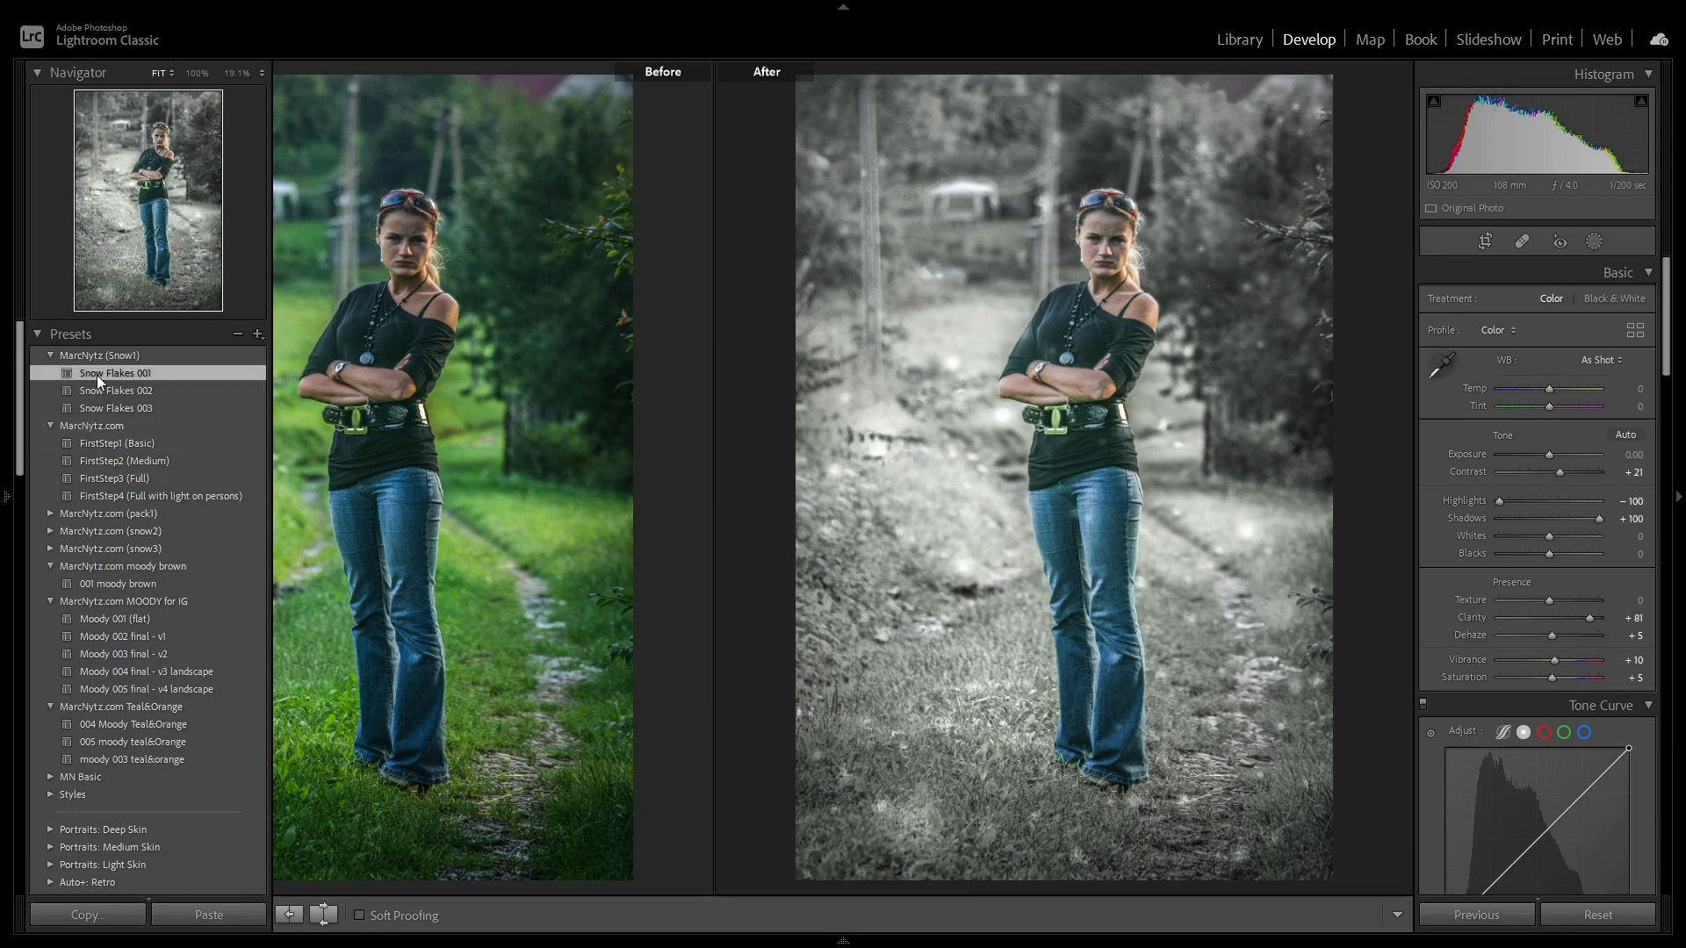
left_click(121, 391)
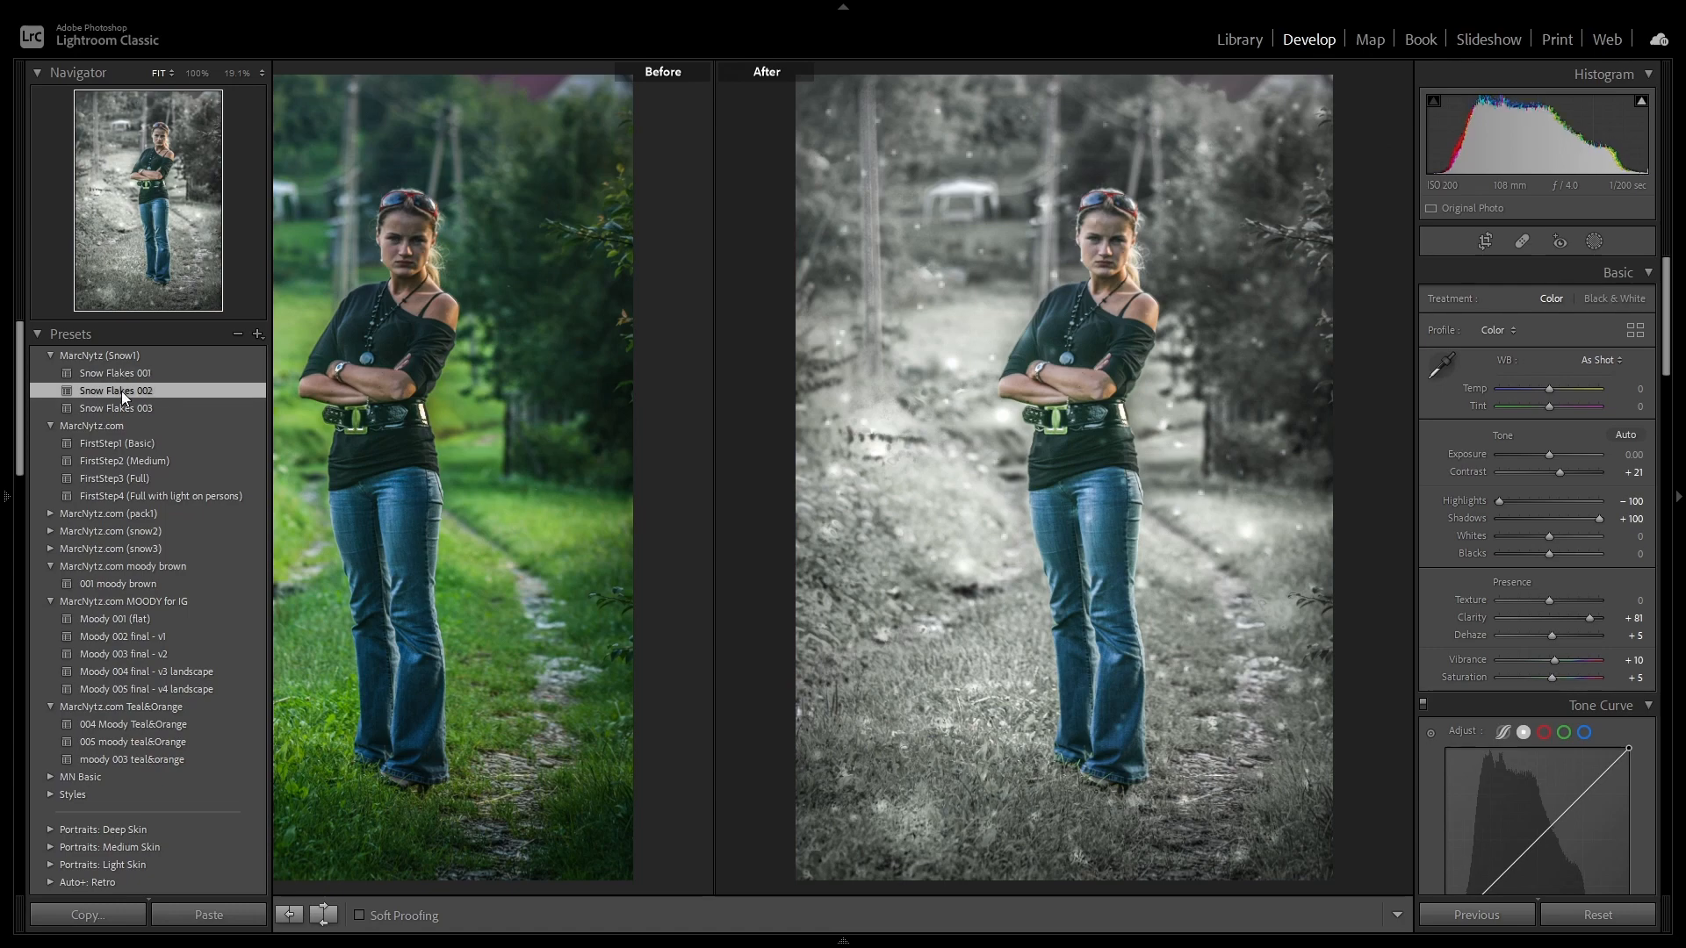
key("F7")
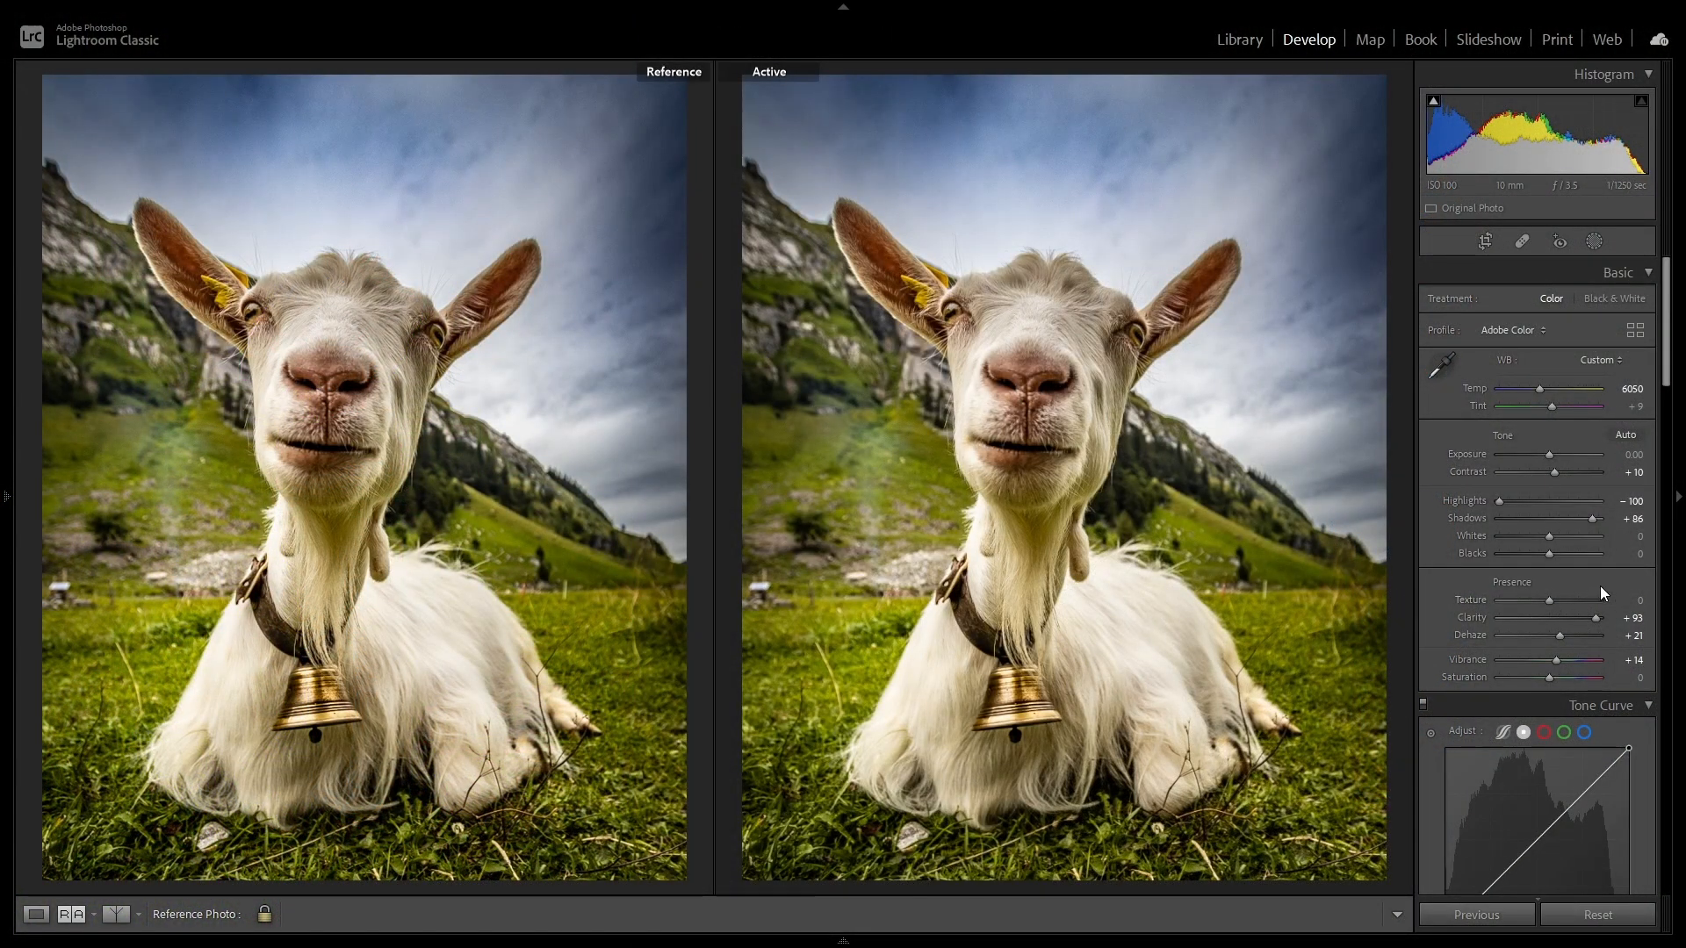
Set the goat photo's Yellow and Green saturation to -95, Yellow luminance to +98 and Green luminance to +100.
scroll(1598, 587, "down", 10)
scroll(1563, 487, "up", 3)
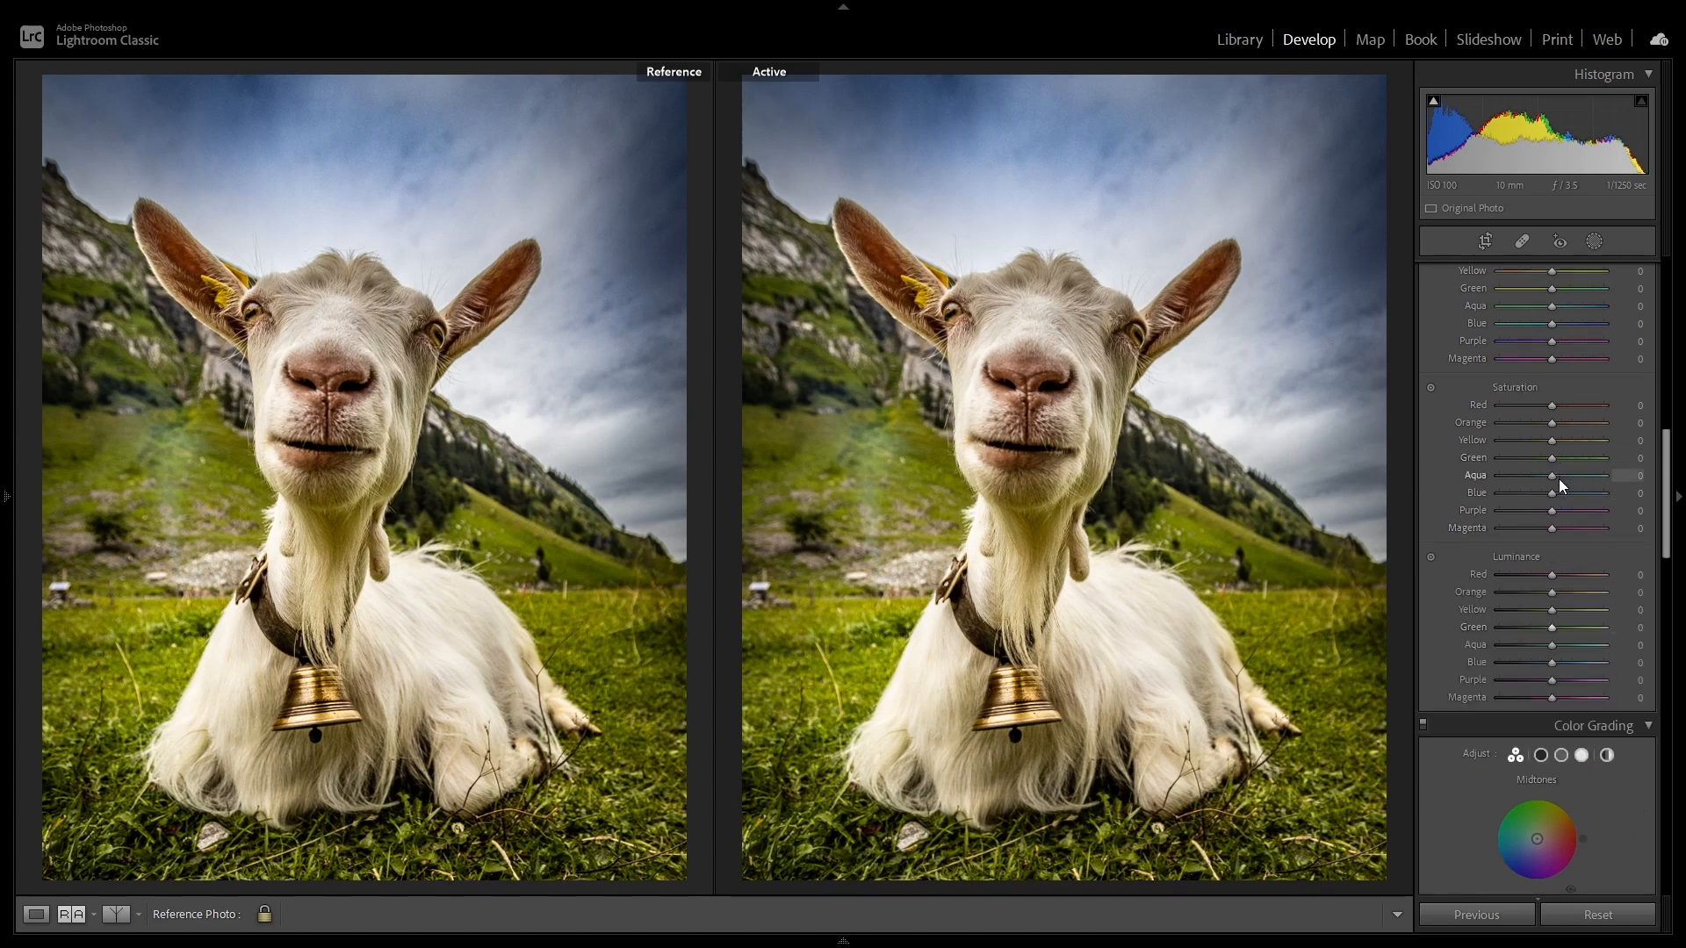
left_click_drag(1551, 441, 1499, 440)
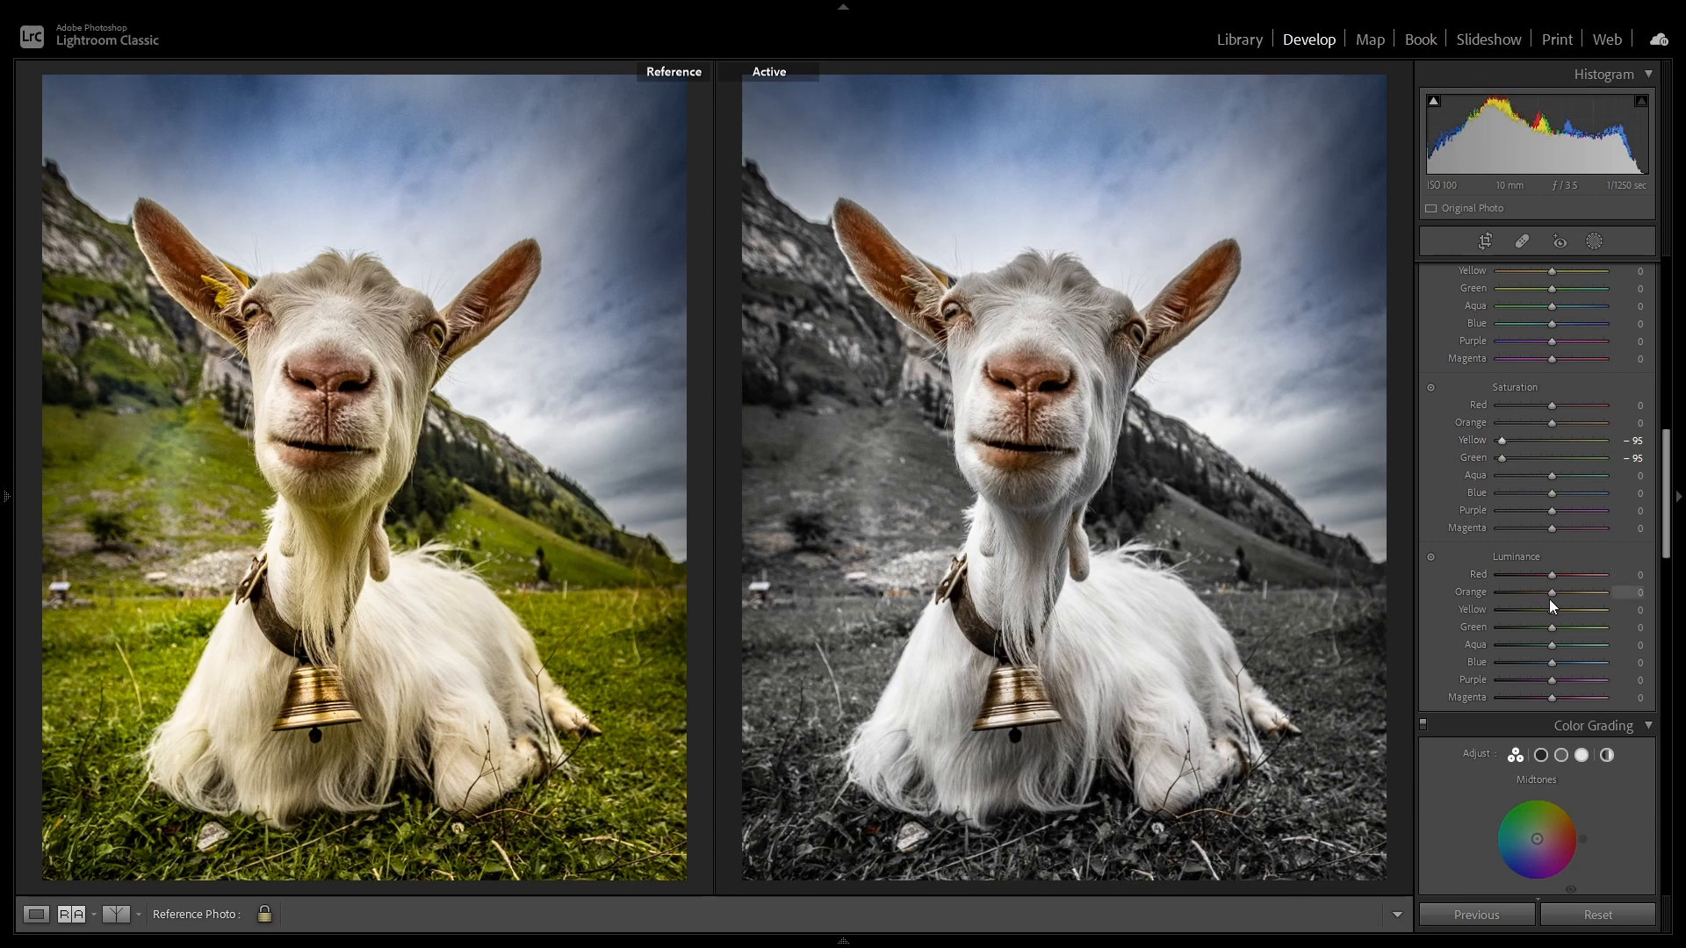
left_click_drag(1552, 609, 1631, 631)
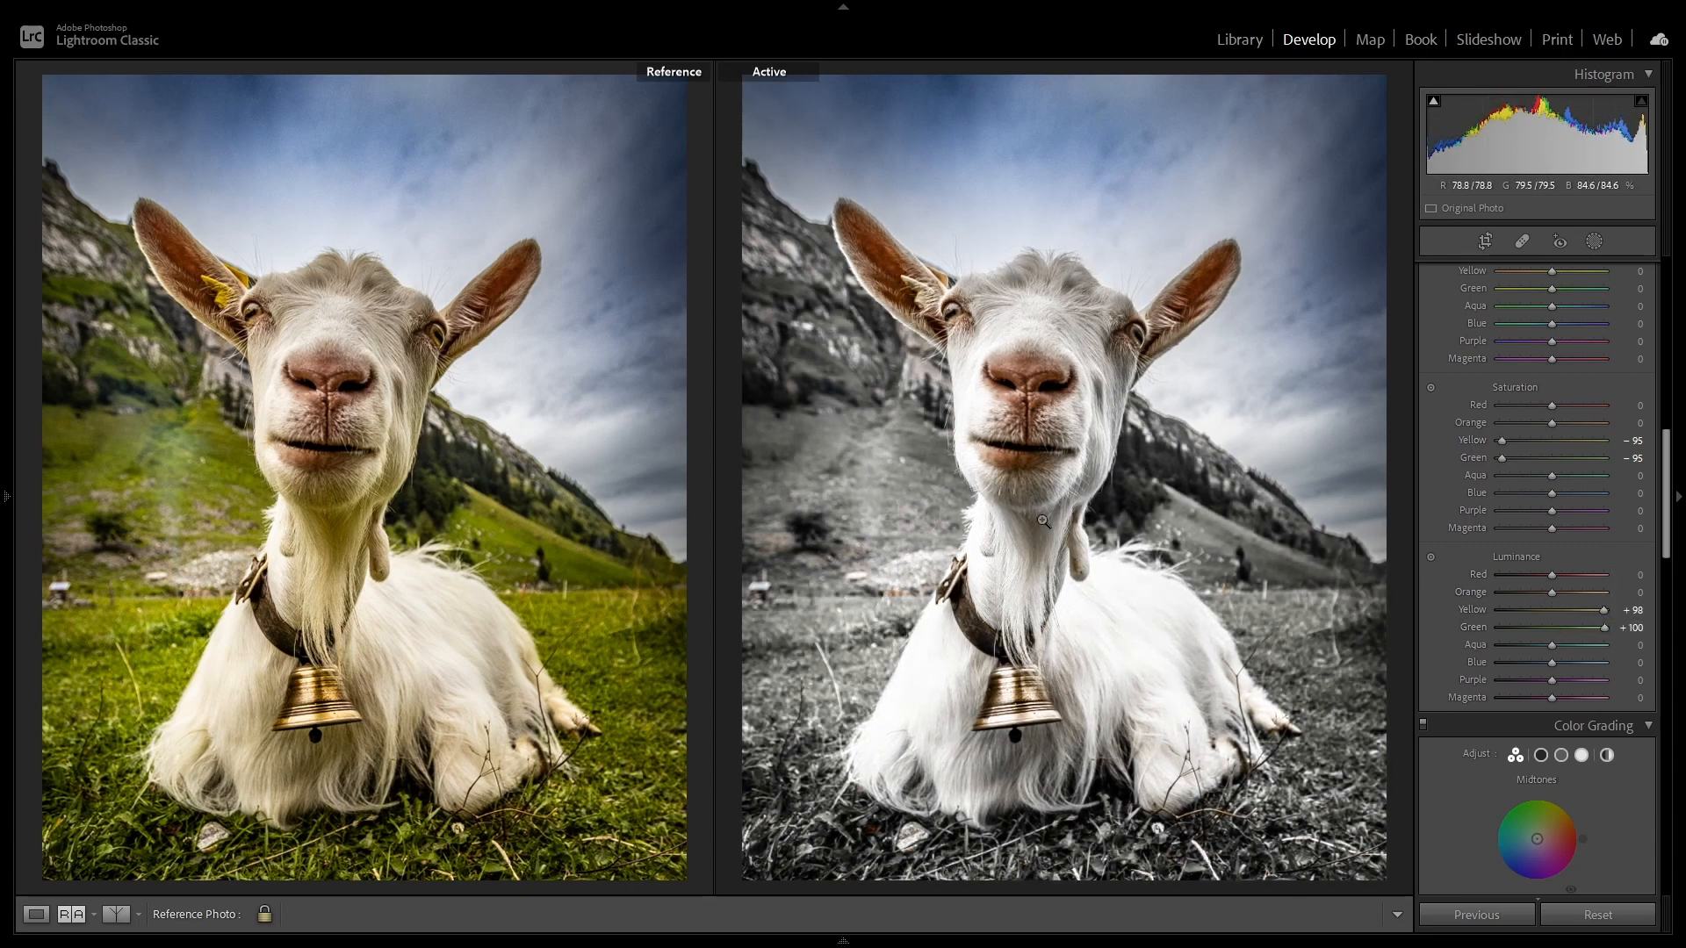
Add a new Brush mask to the goat photo with the Snow Flake 1 effect preset.
scroll(1564, 404, "up", 6)
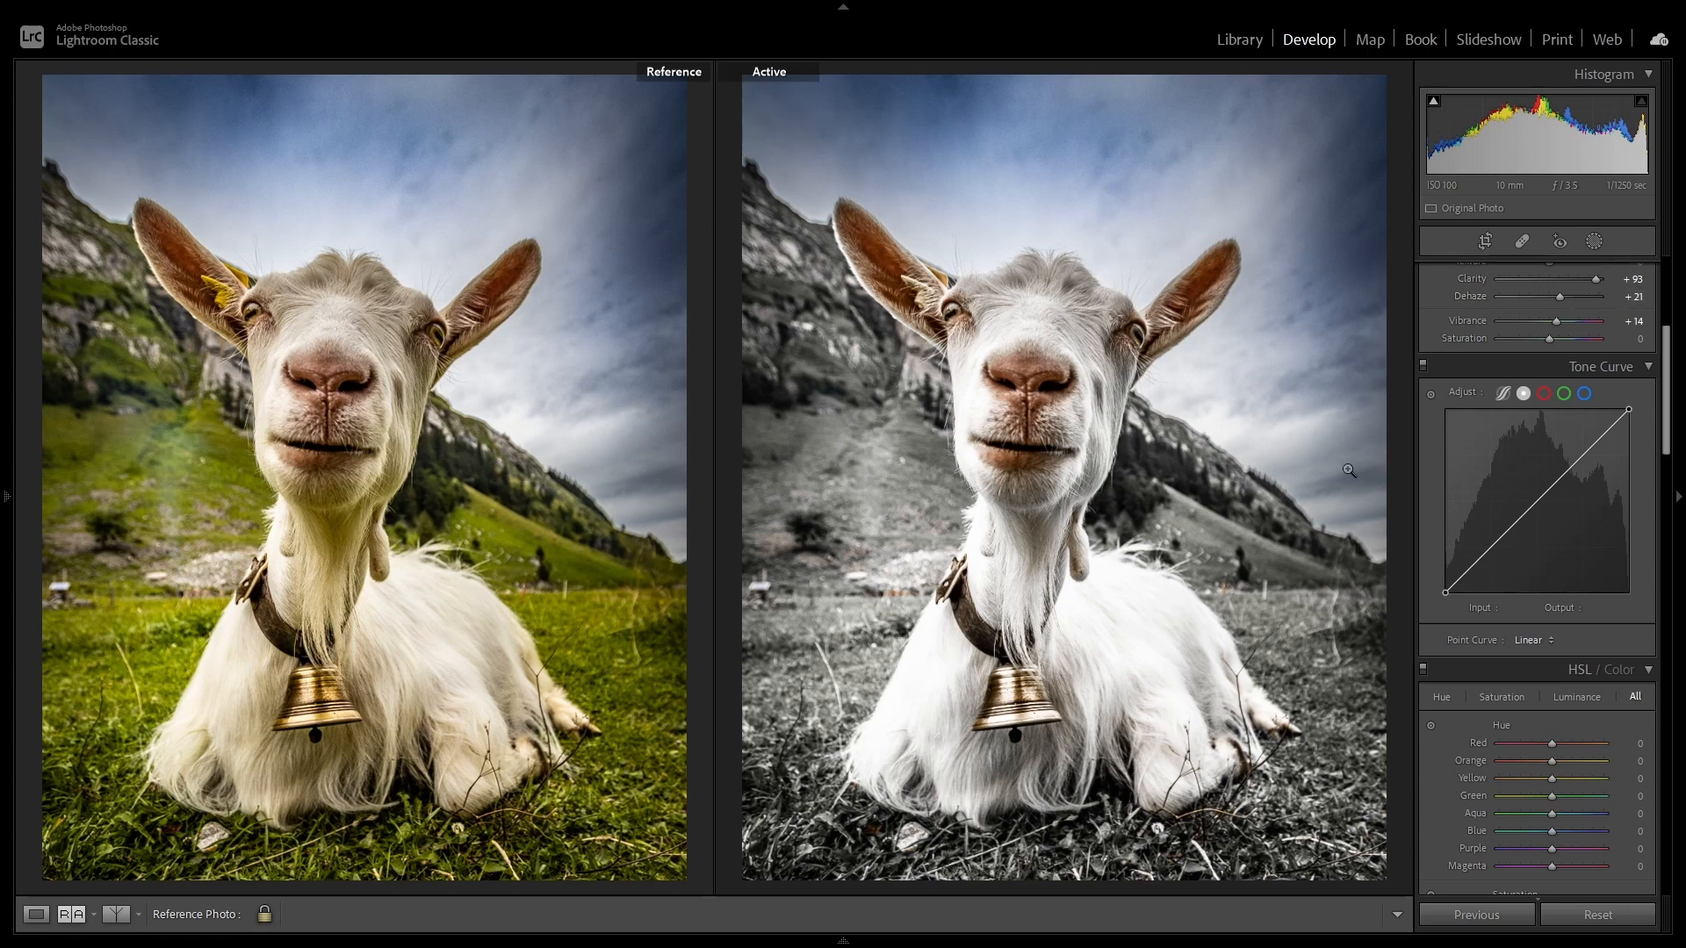
left_click(1594, 241)
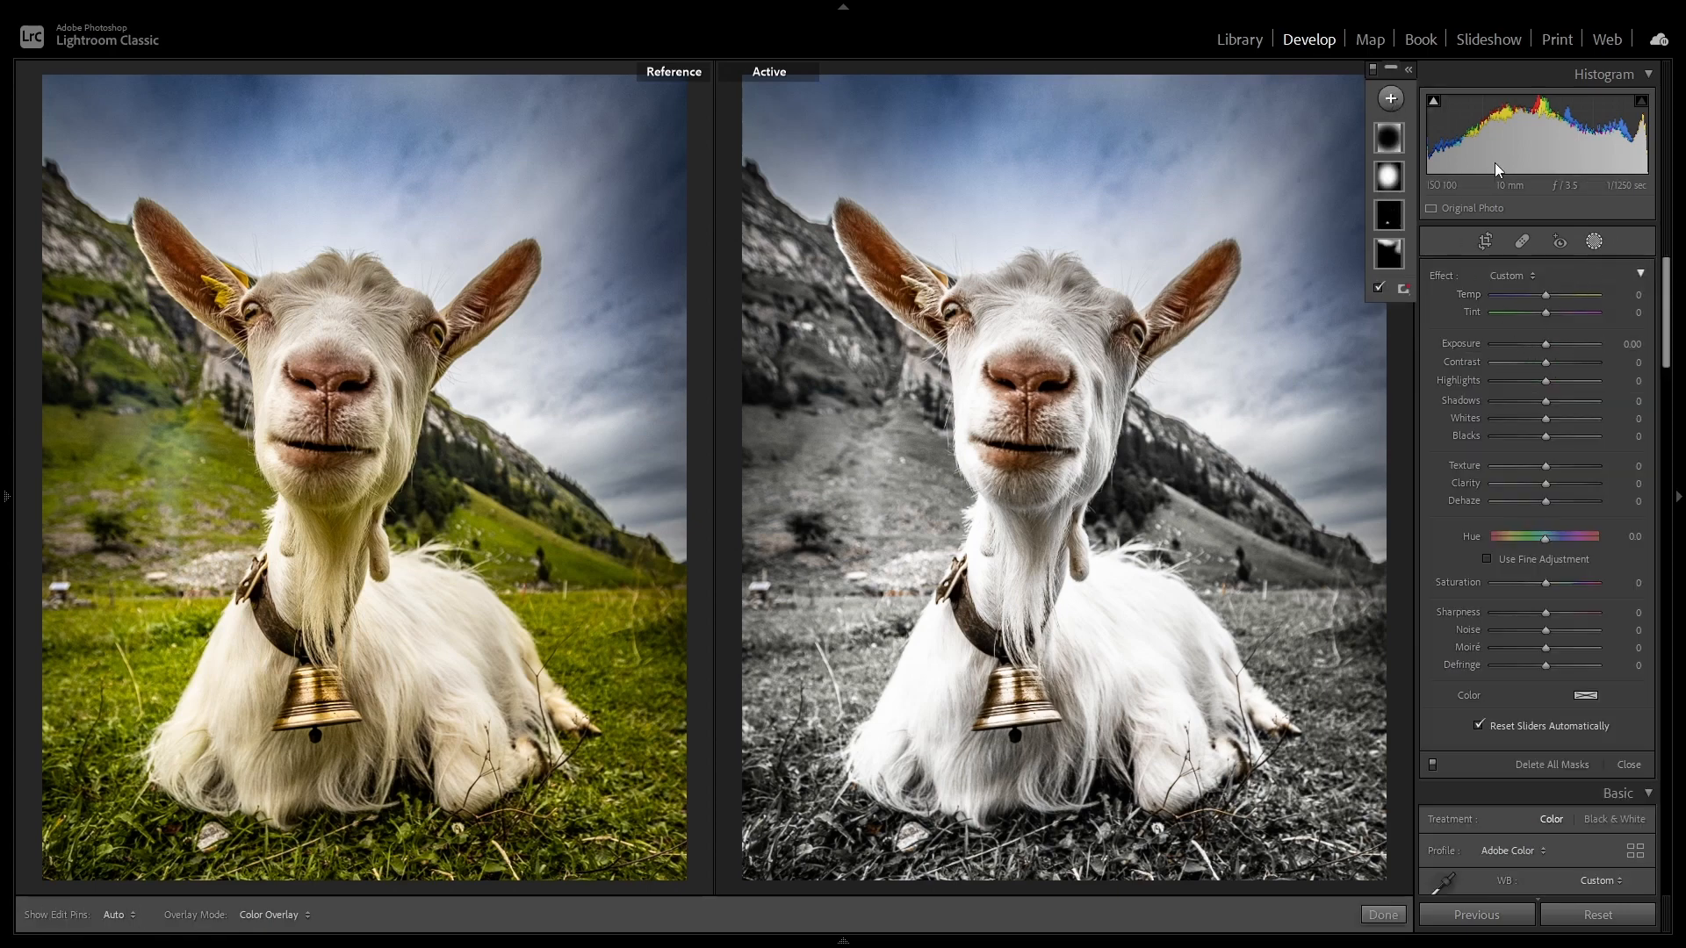
left_click(1388, 105)
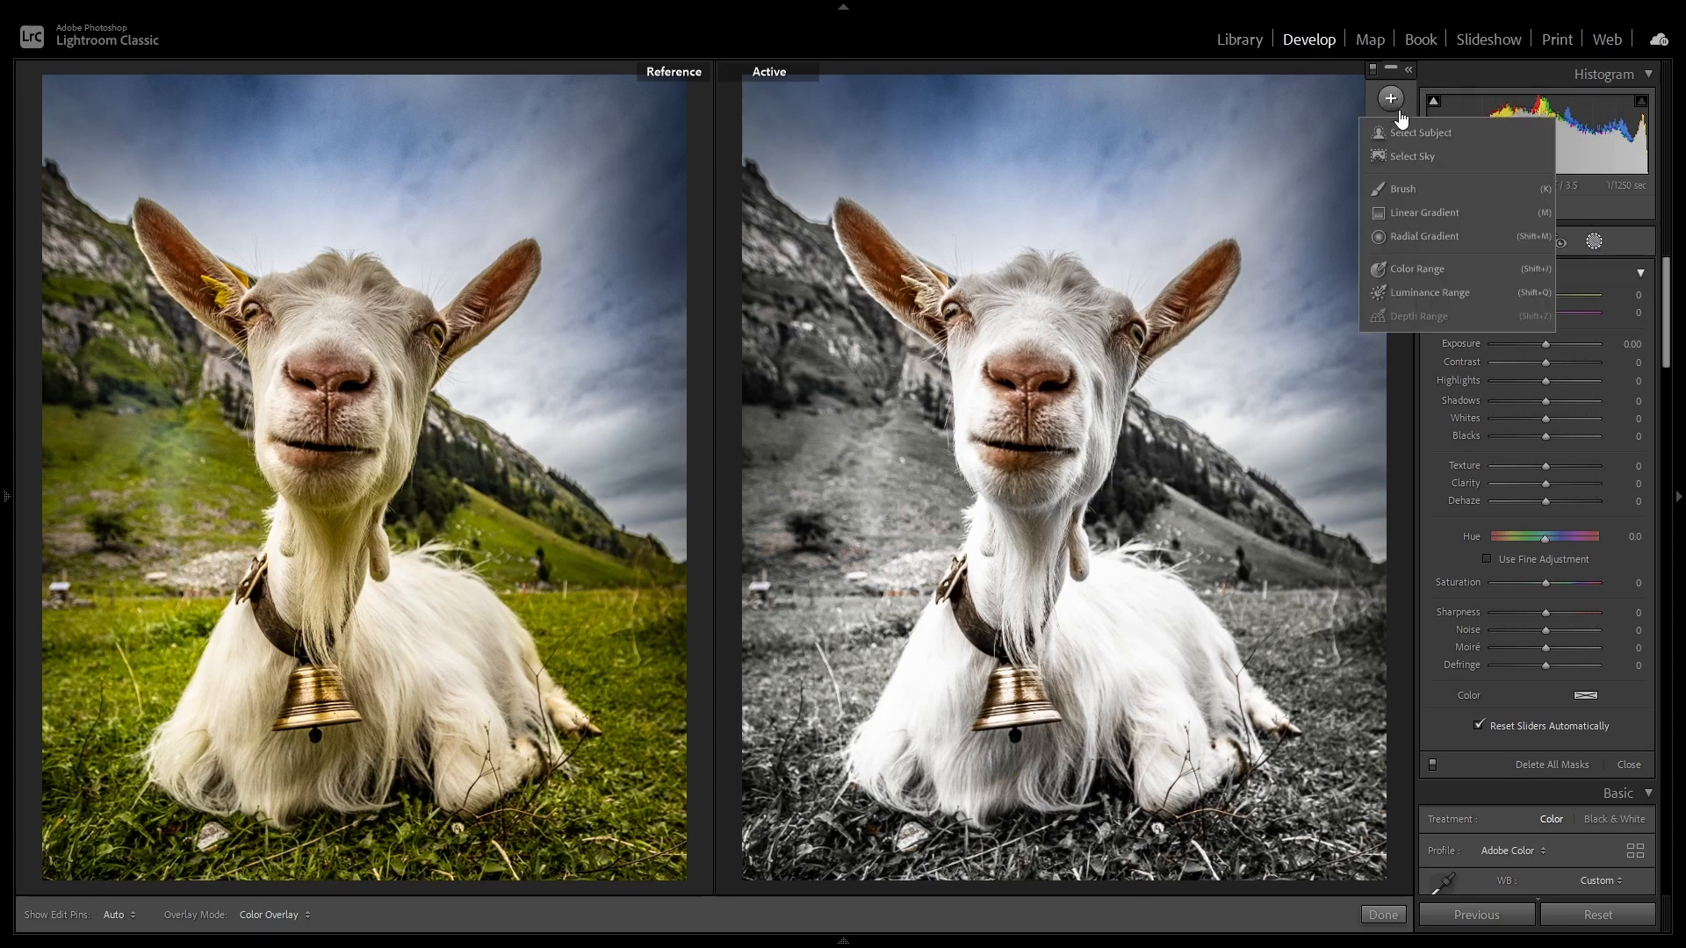
left_click(1407, 189)
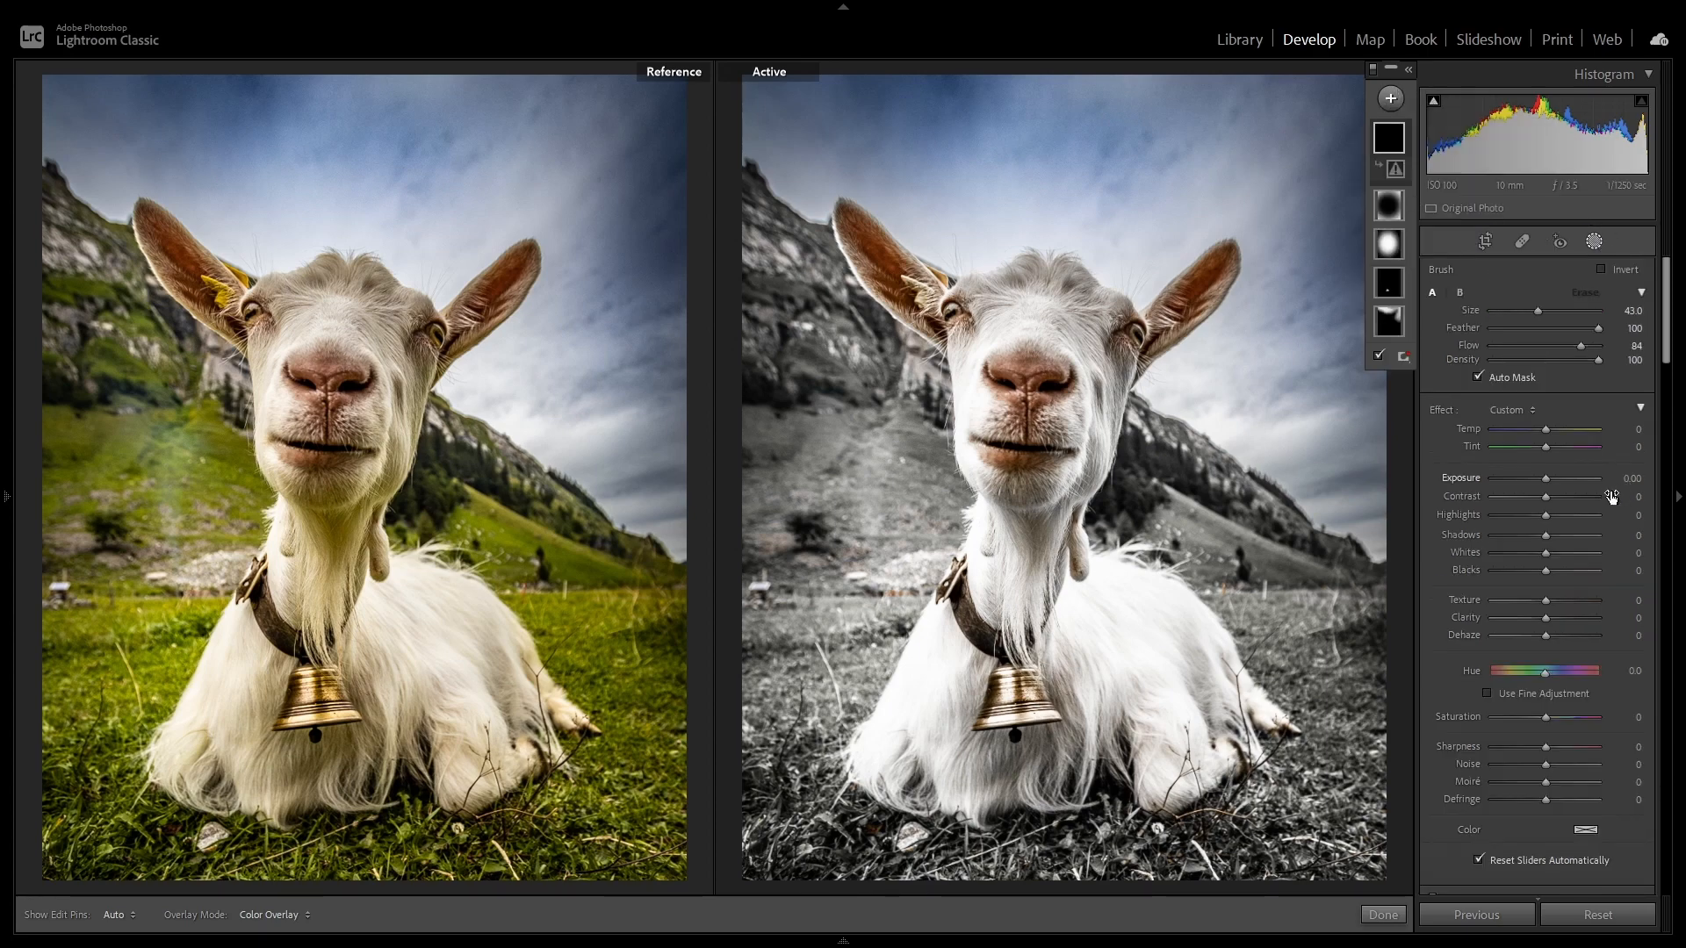
left_click(1506, 410)
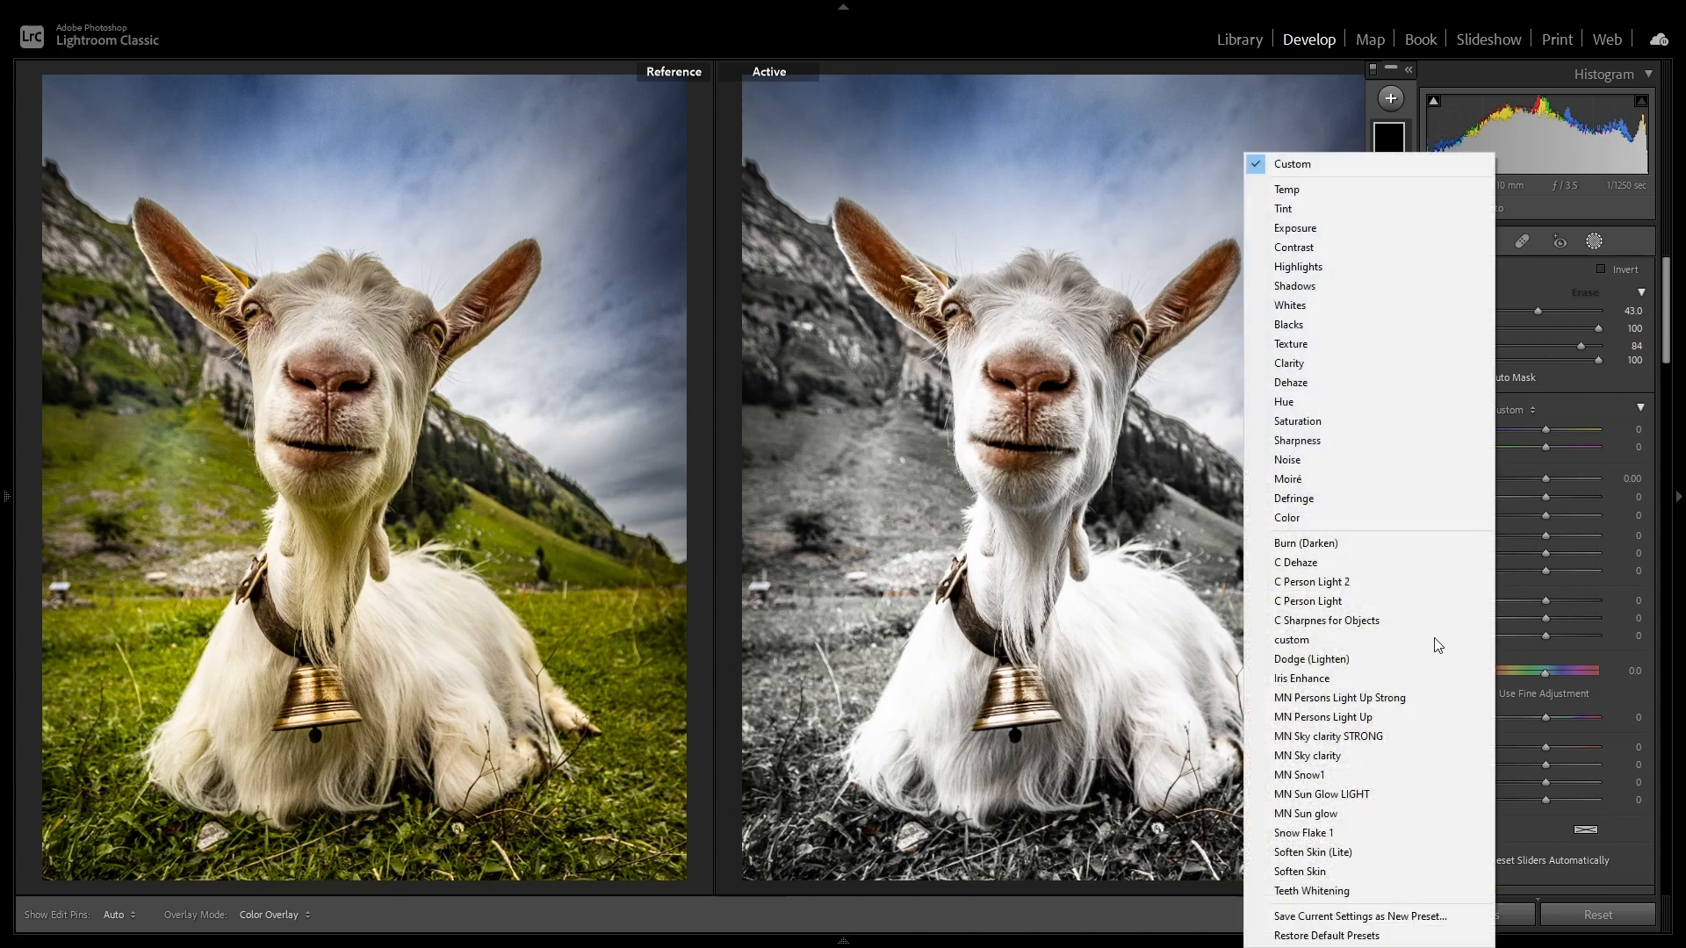
left_click(1287, 833)
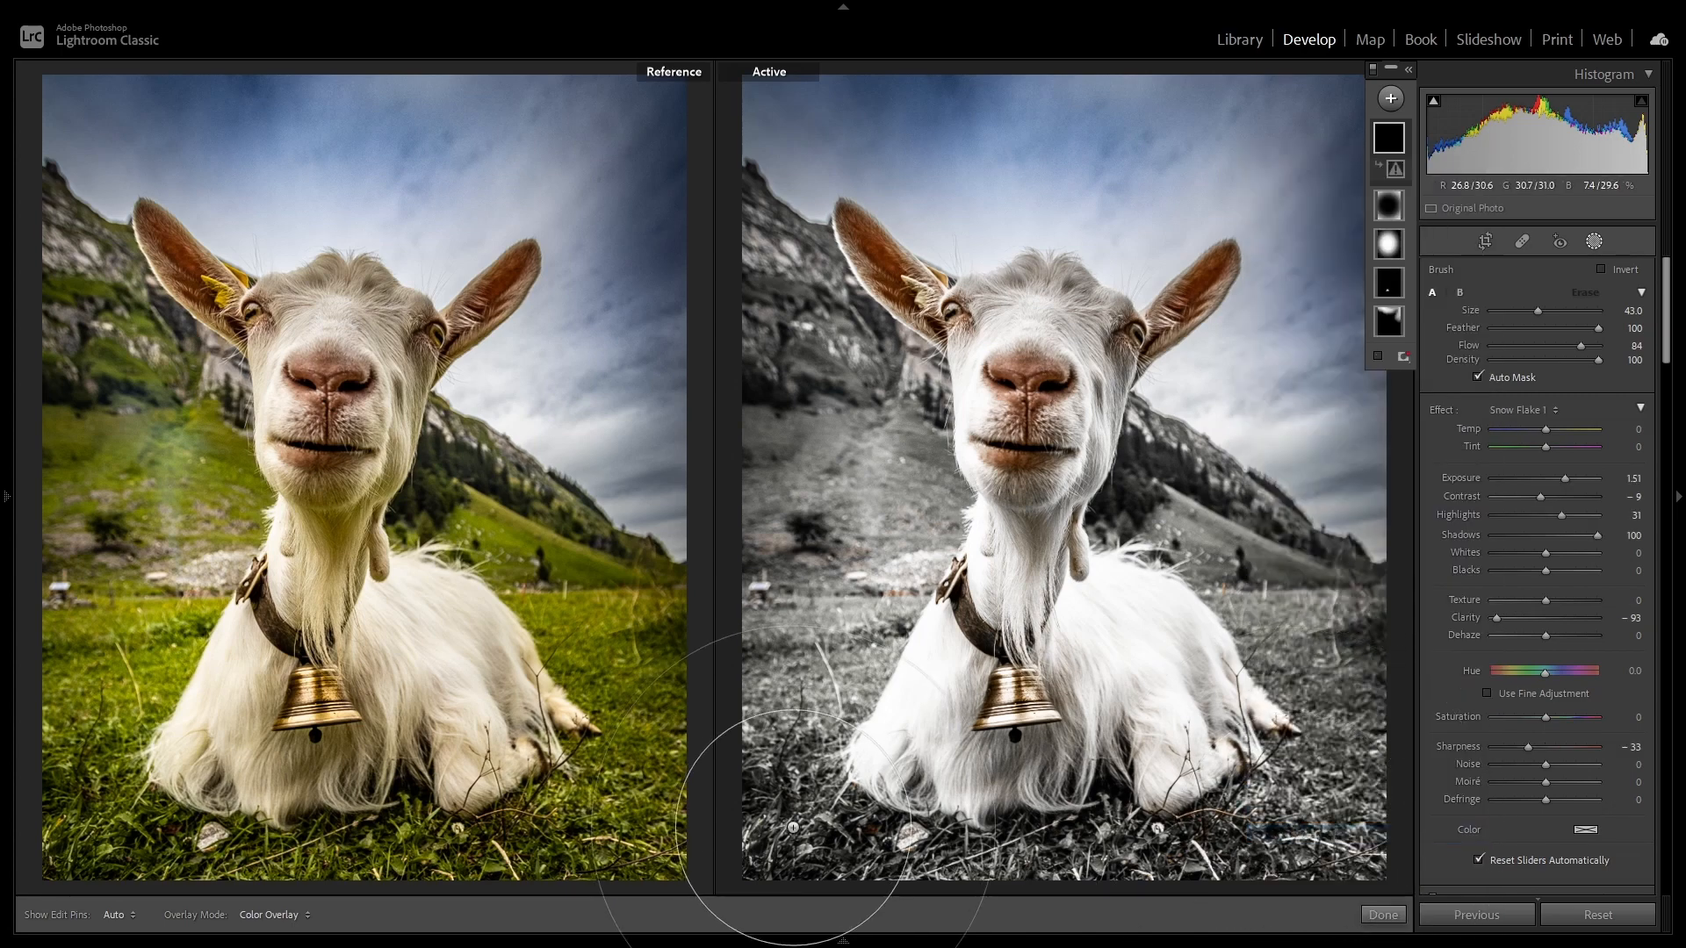
Brush the snow effect over the grass around the goat and the mountain slopes behind it.
left_click_drag(827, 839, 1095, 849)
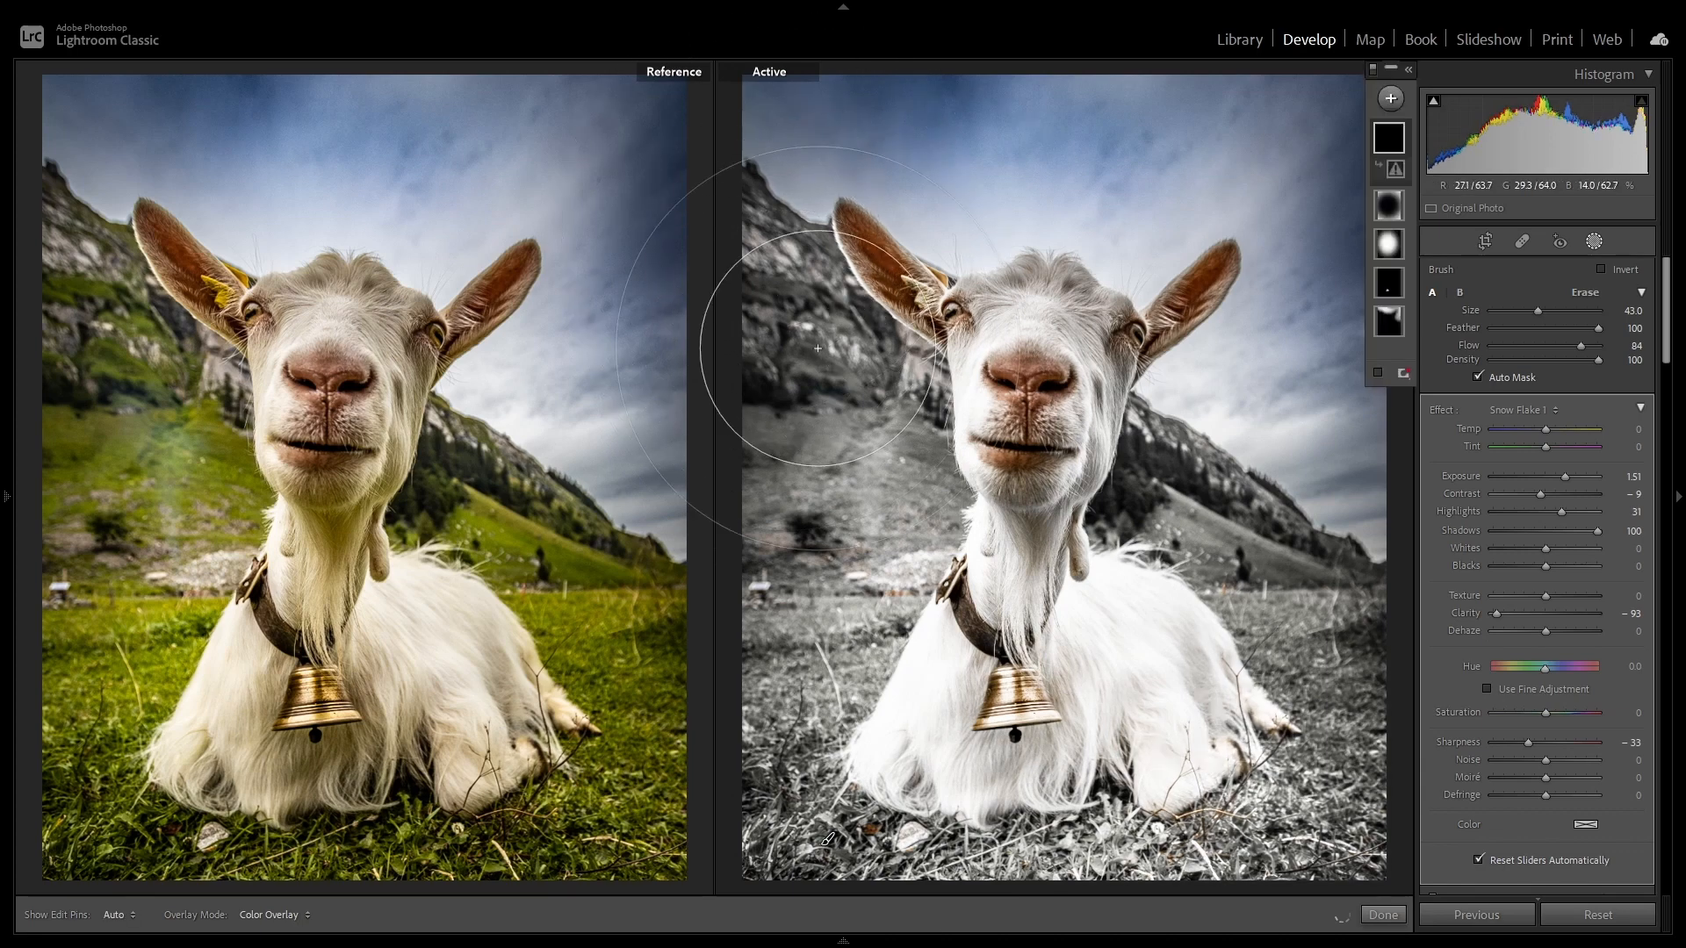
key("h")
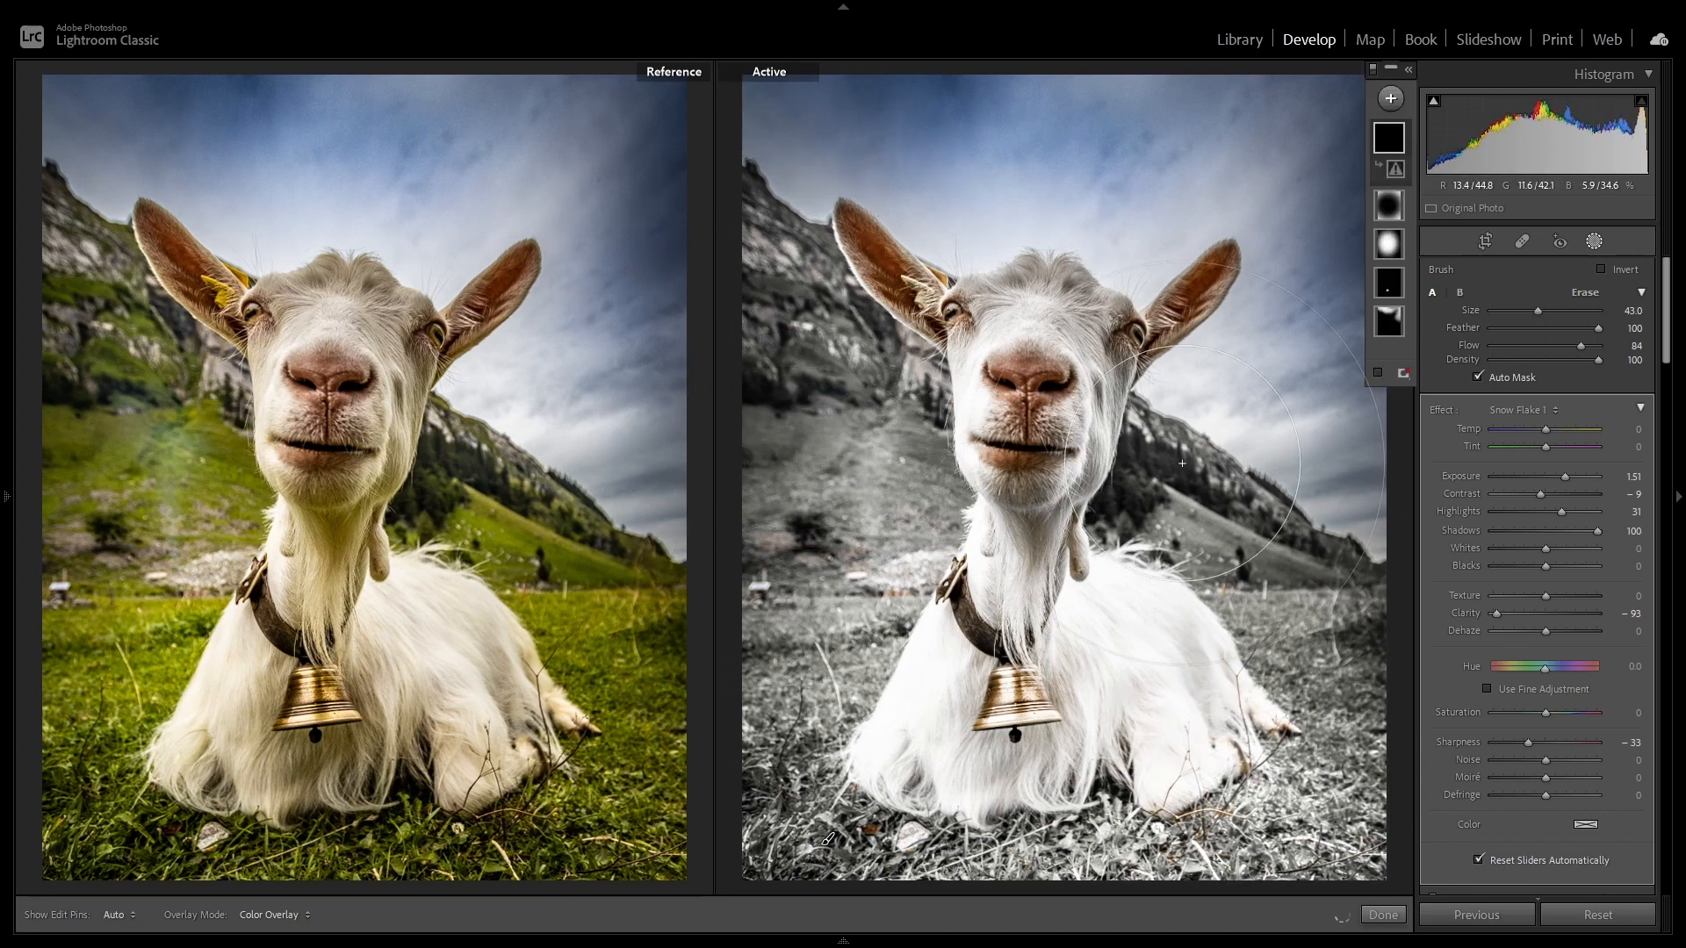
key("h")
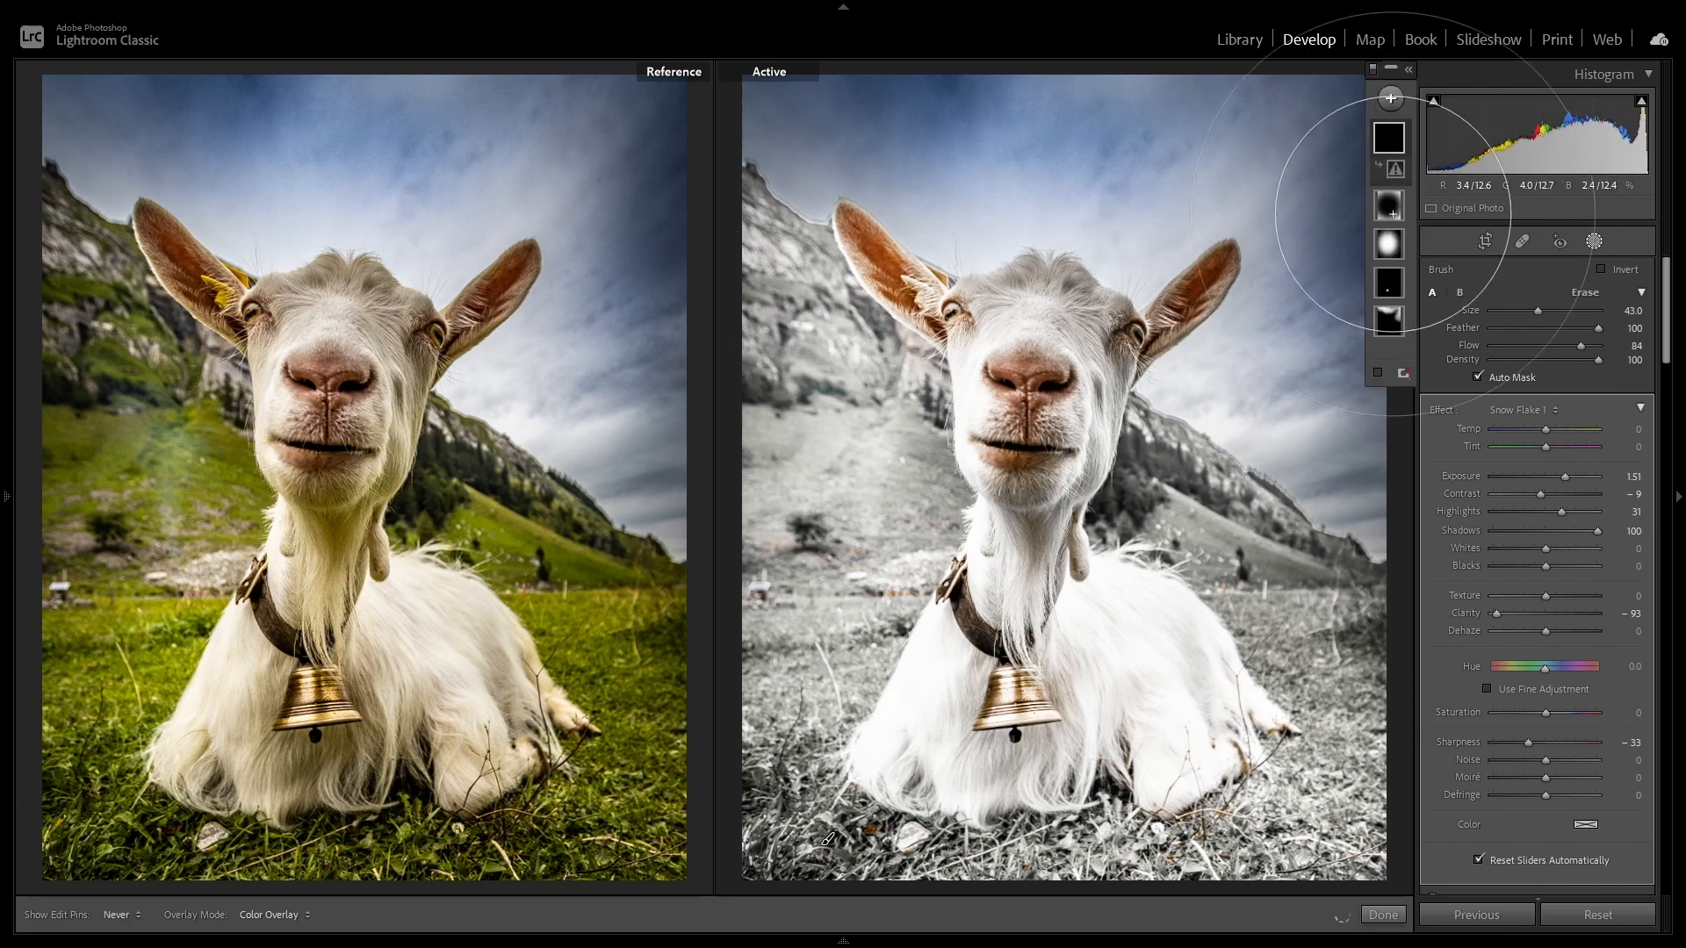
key("h")
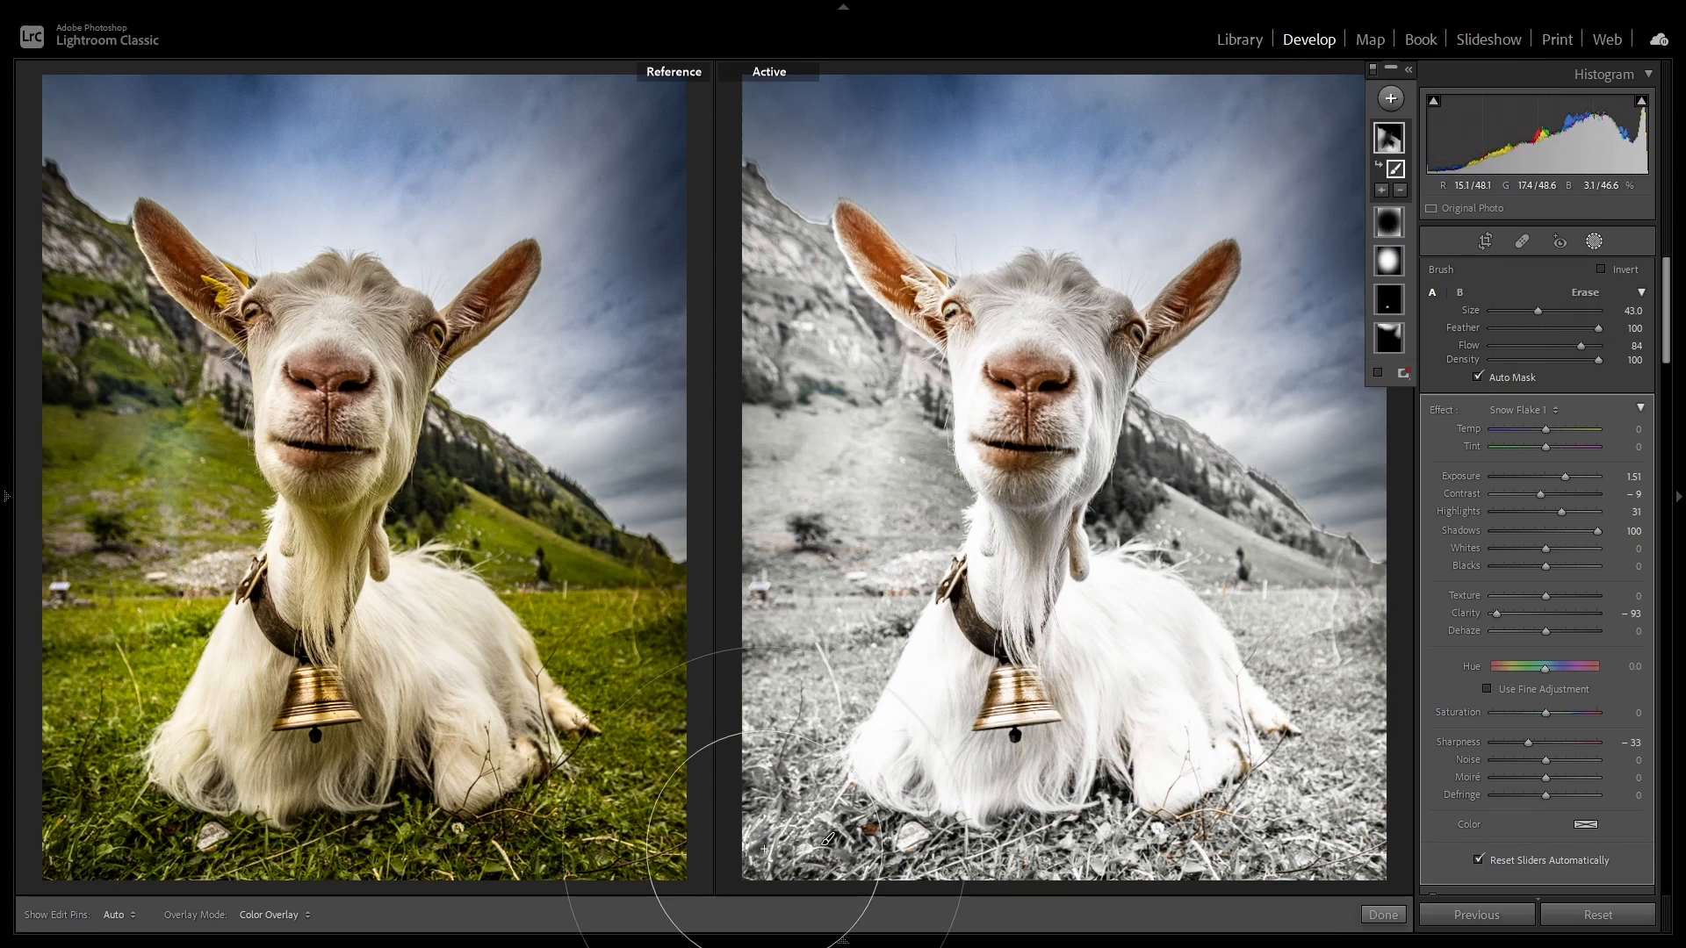
Subtract the goat from the snow brush mask with Select Subject, check the mask overlay, and finish masking.
mouse_move(1399, 172)
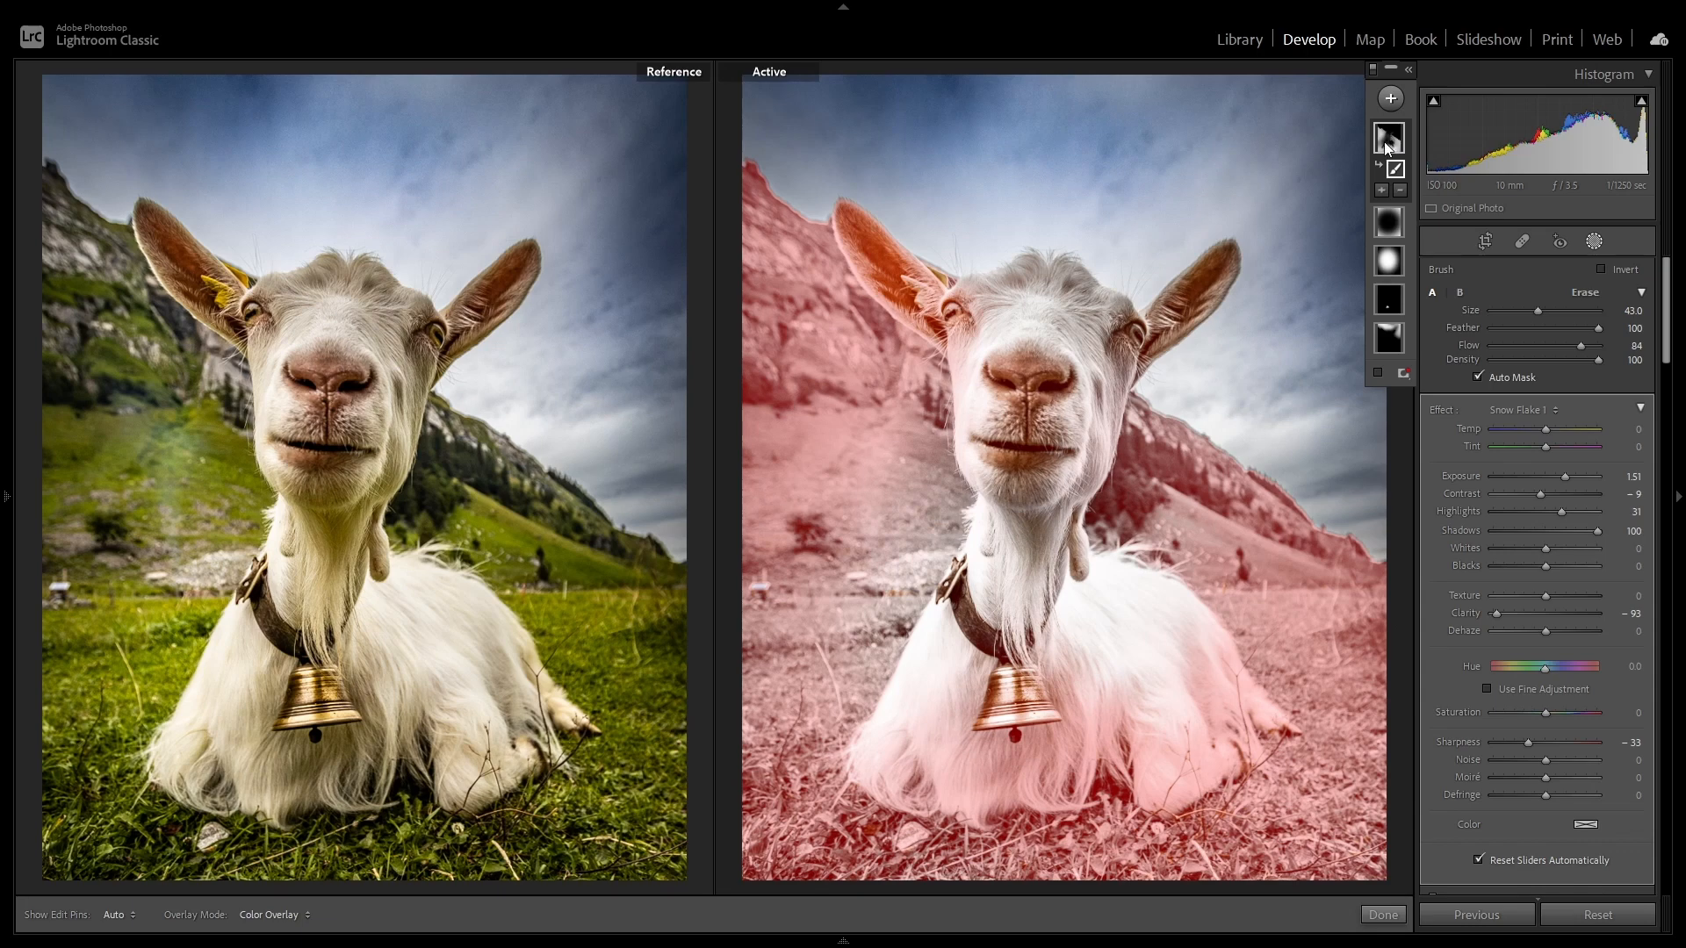
left_click(1400, 190)
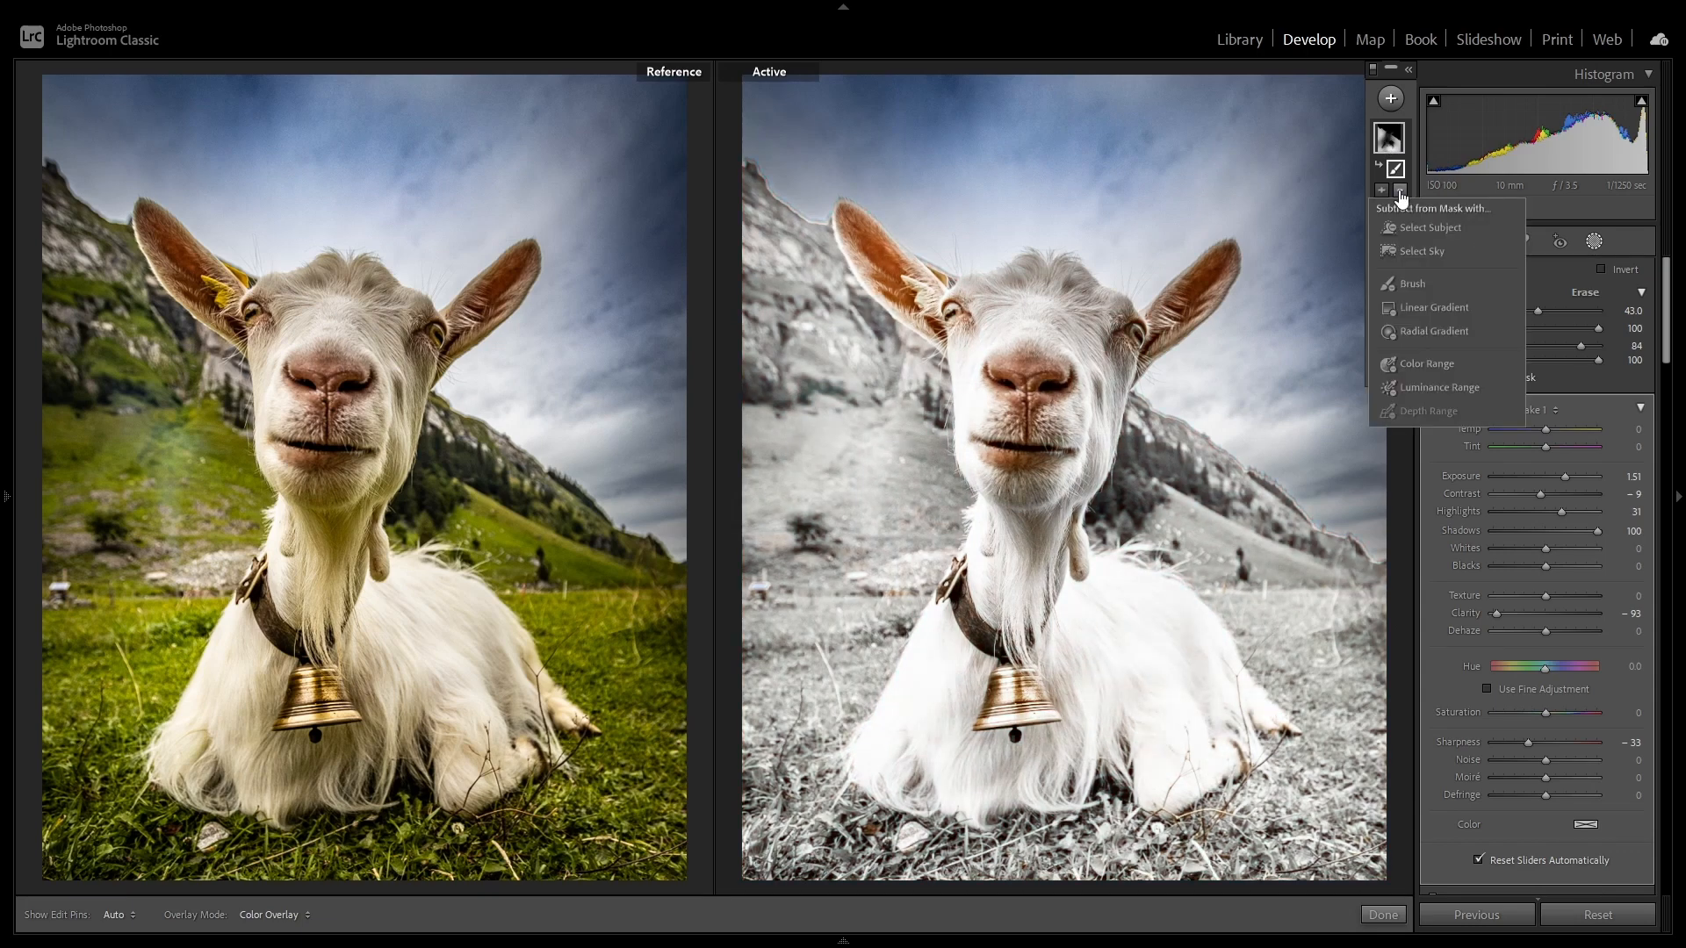
left_click(1421, 228)
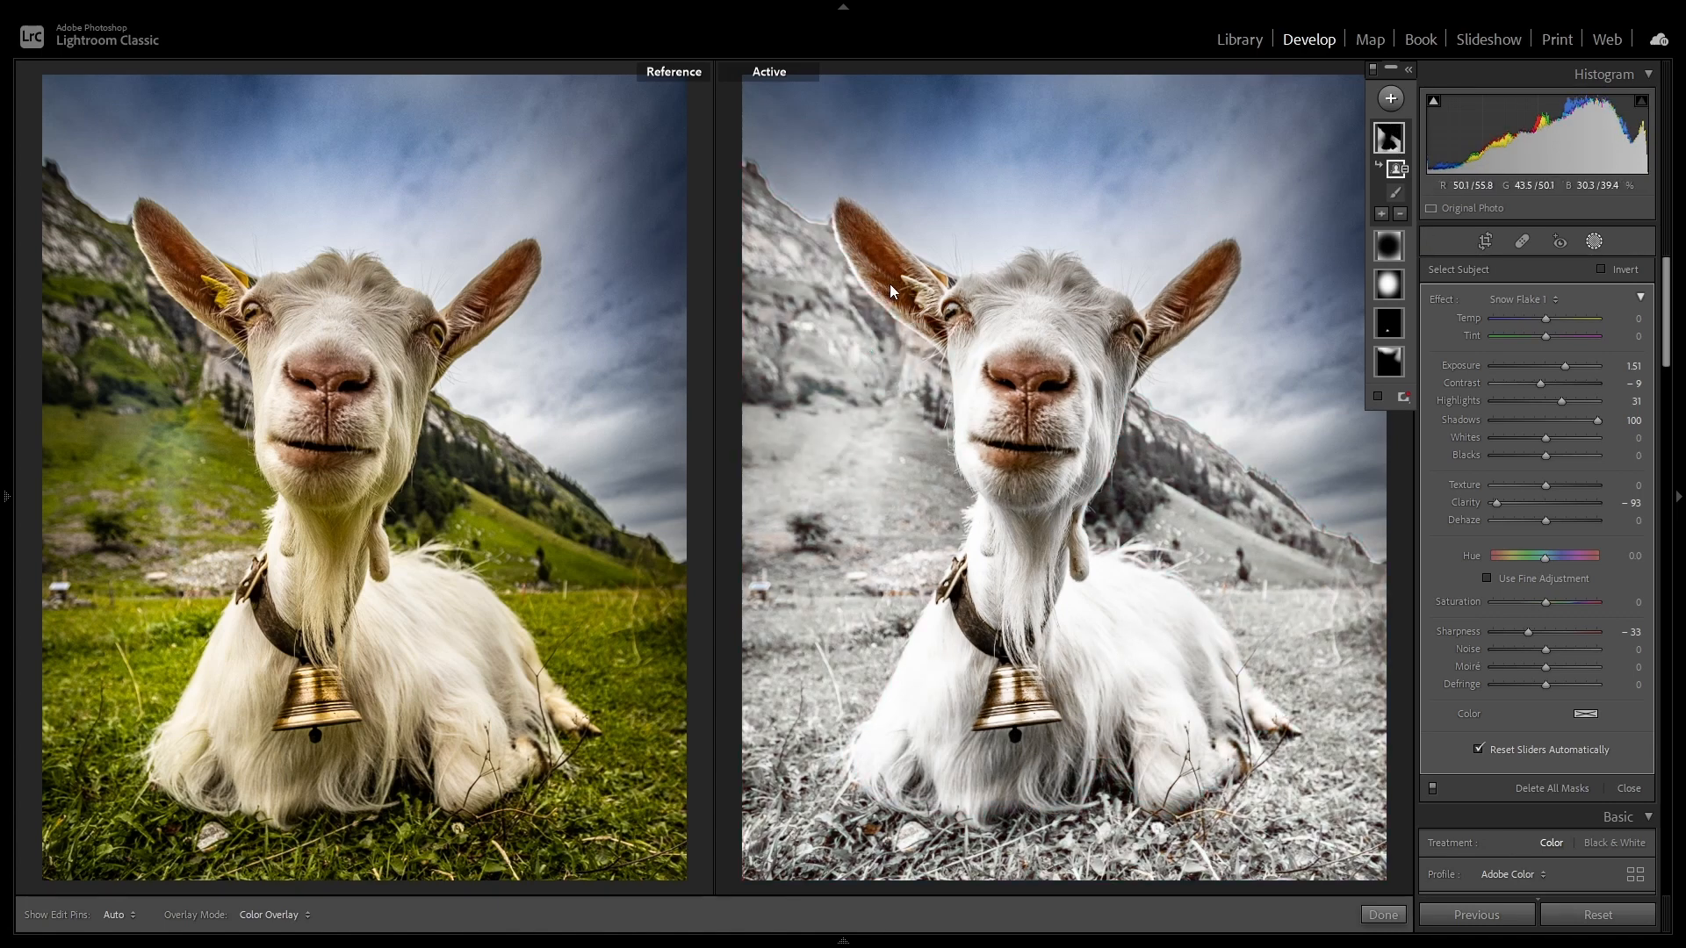
mouse_move(1397, 147)
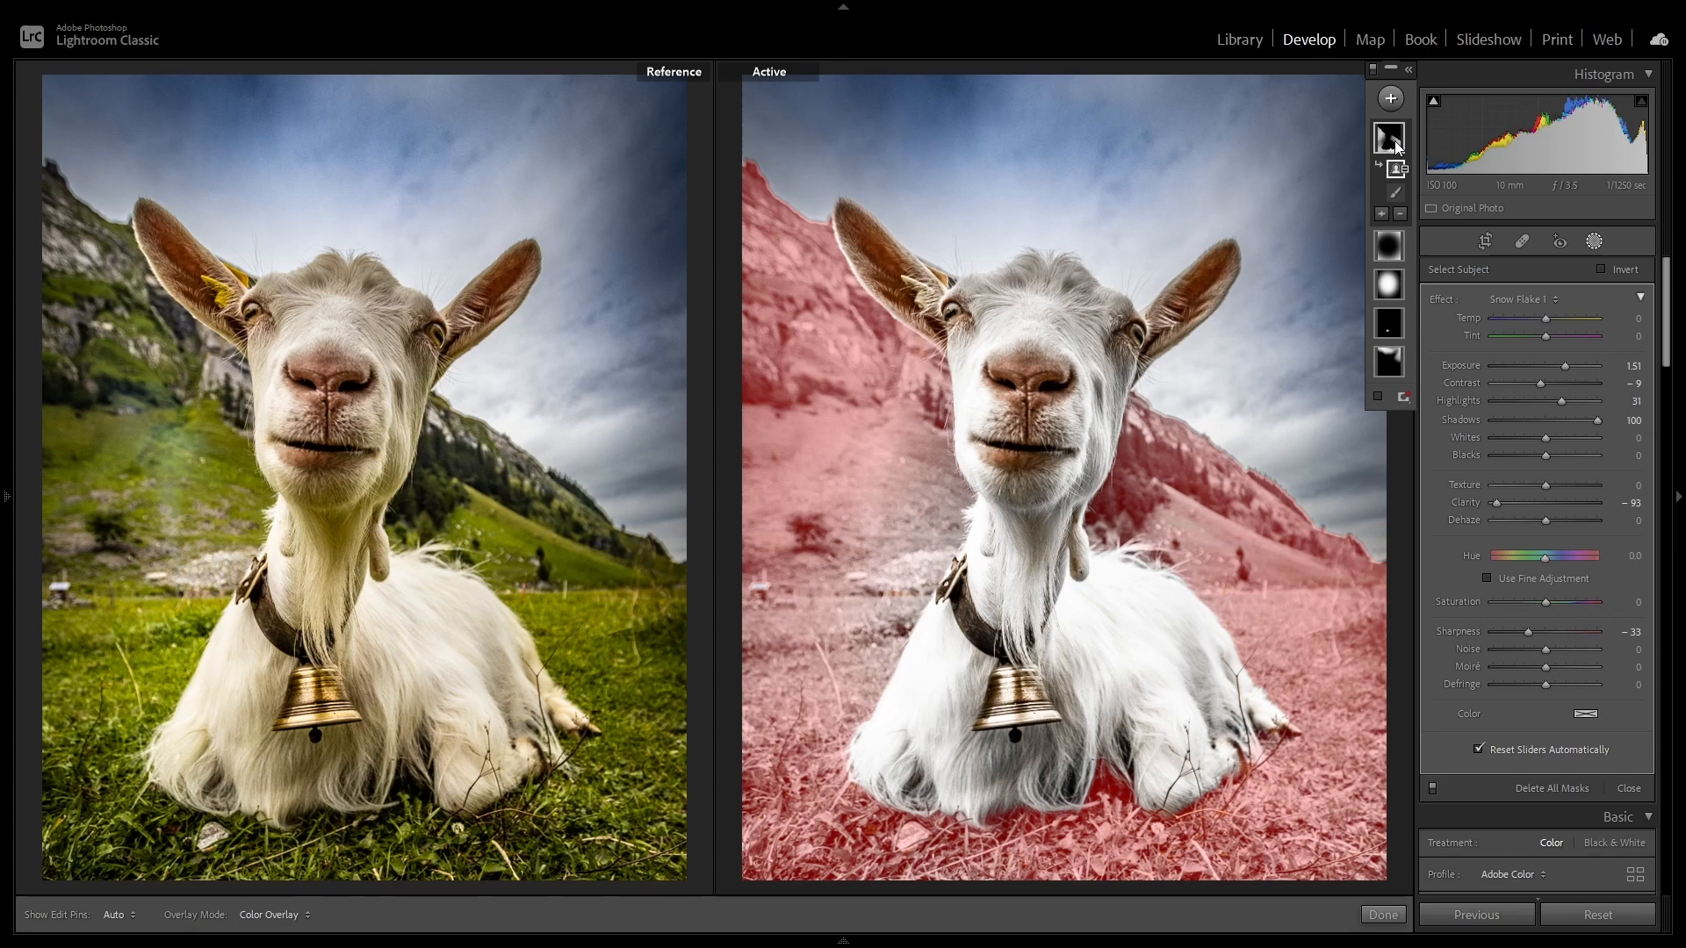
left_click(1381, 916)
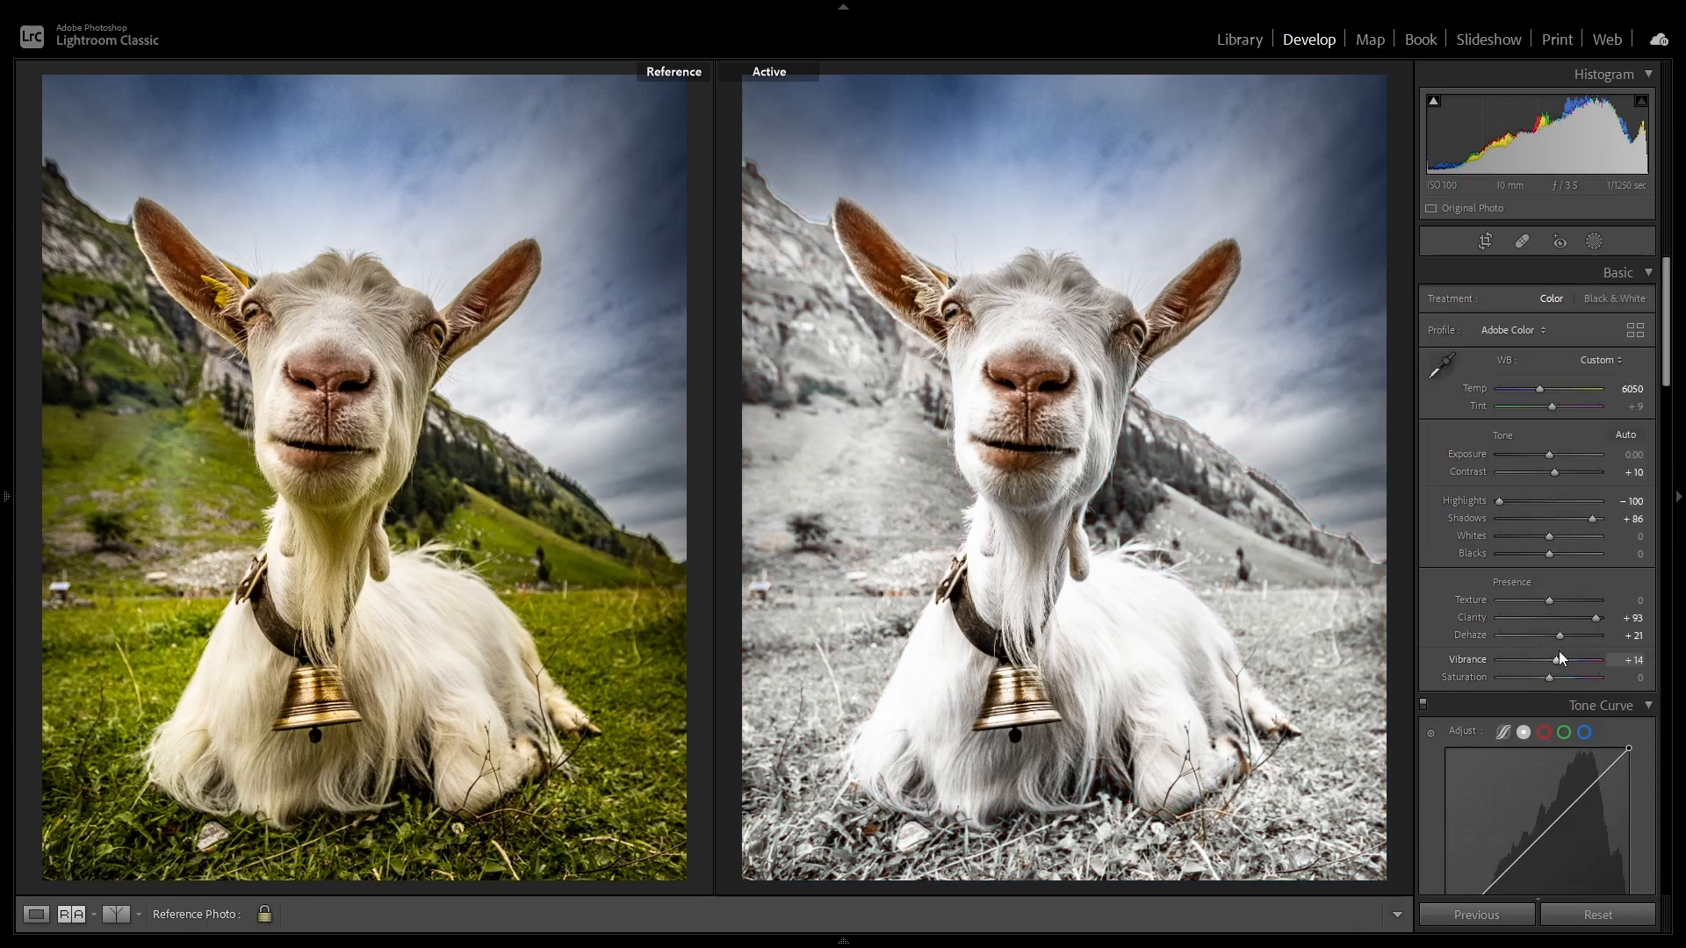
Set the goat photo's Green saturation to -72 and Blue hue to -23.
scroll(1558, 657, "down", 10)
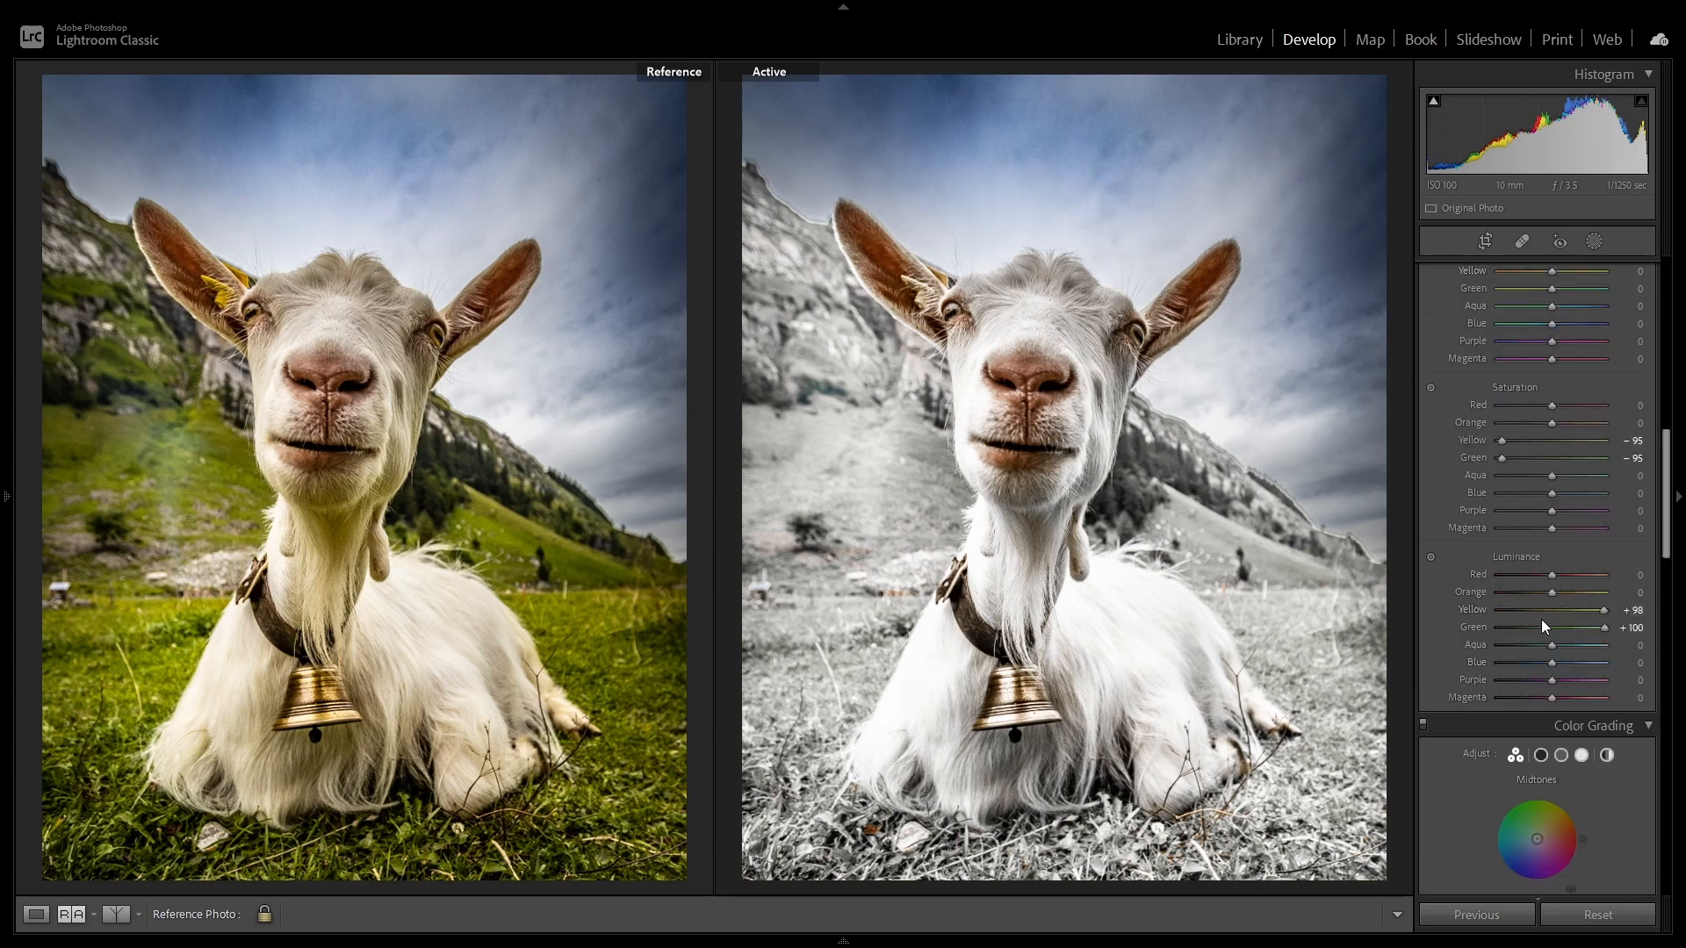
left_click_drag(1506, 460, 1517, 460)
scroll(1549, 492, "up", 2)
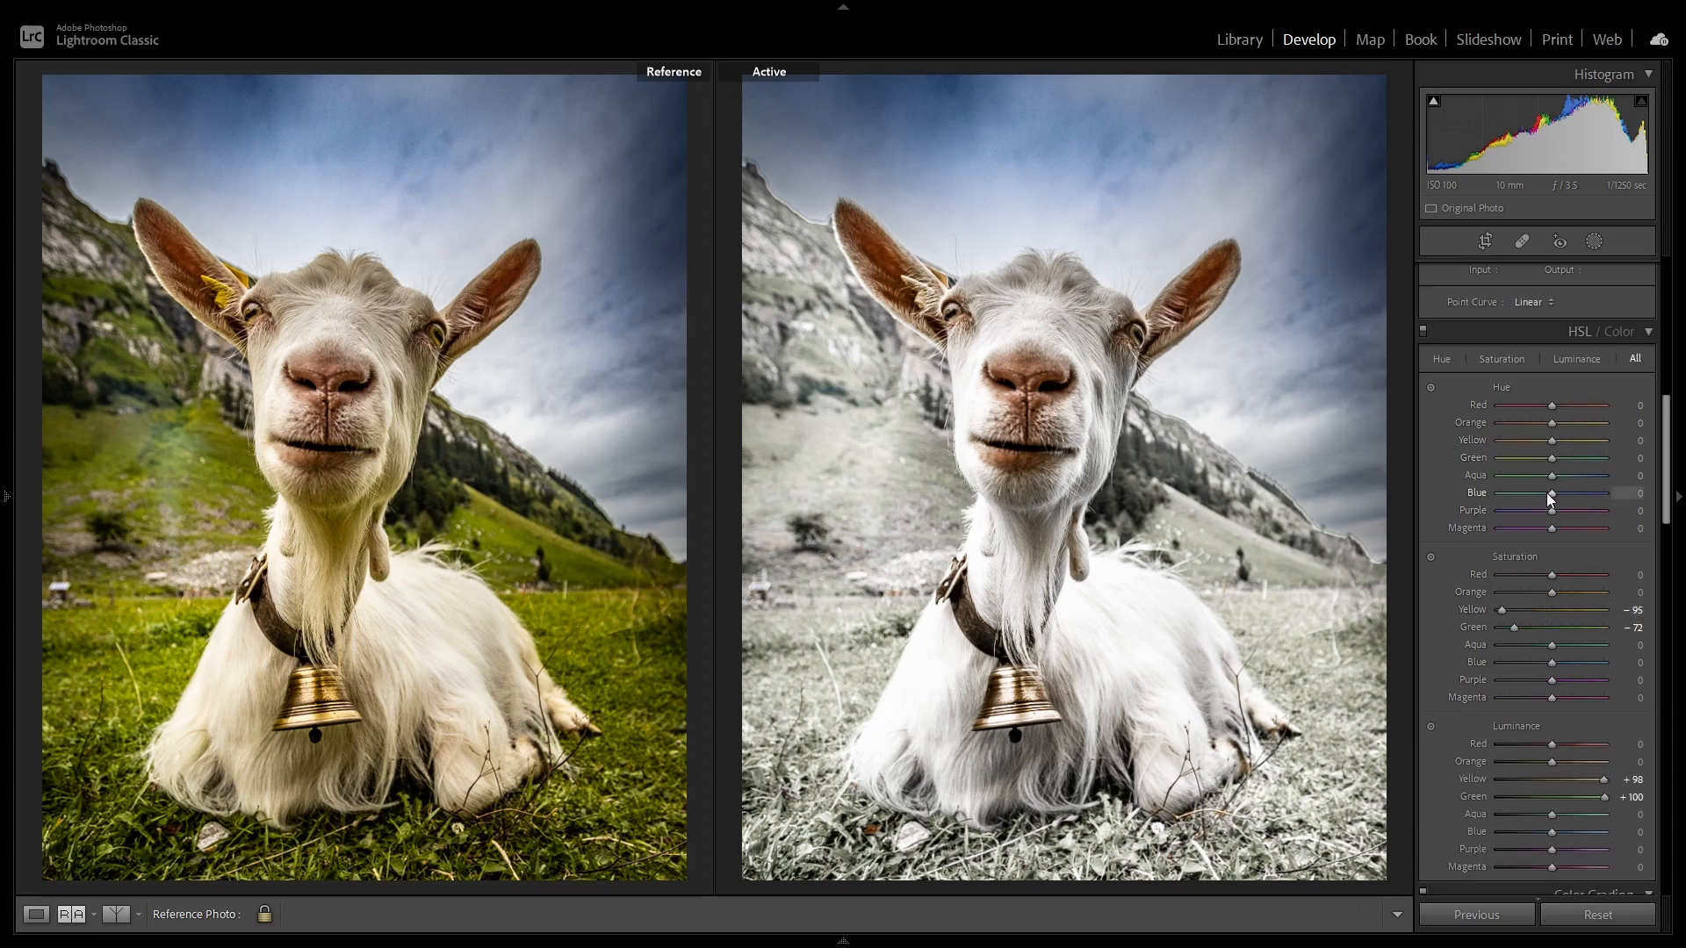
left_click_drag(1549, 492, 1540, 494)
left_click_drag(1541, 493, 1536, 494)
Apply the Snow Flakes 002 preset to the goat photo.
mouse_move(3, 505)
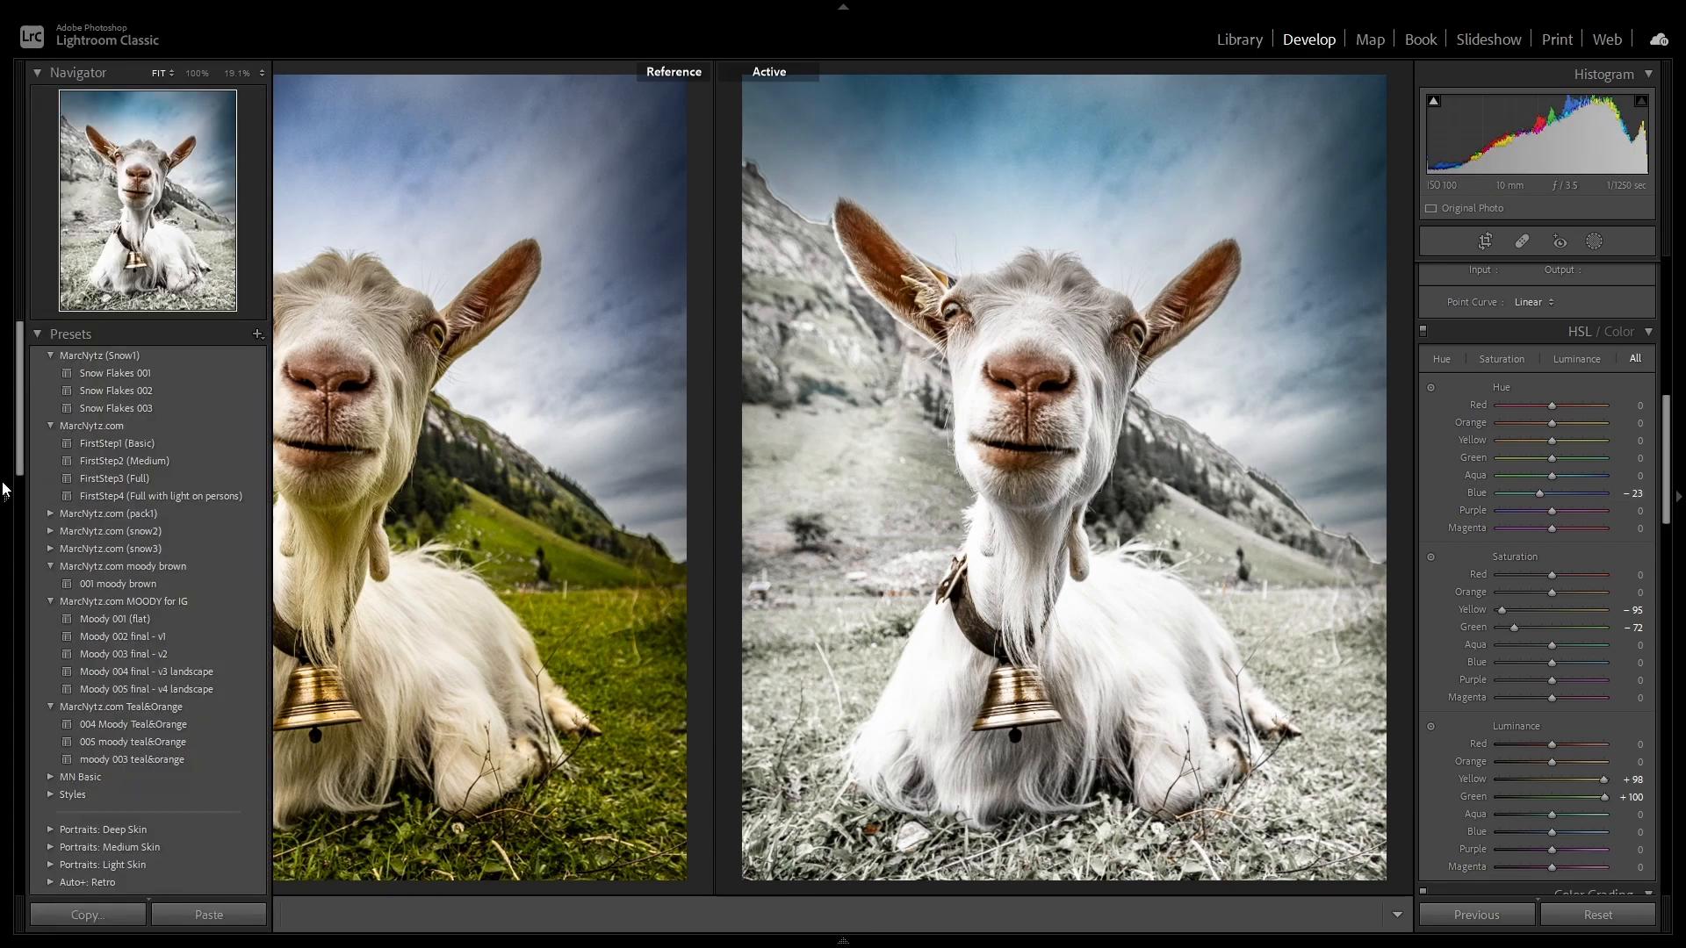
left_click(113, 391)
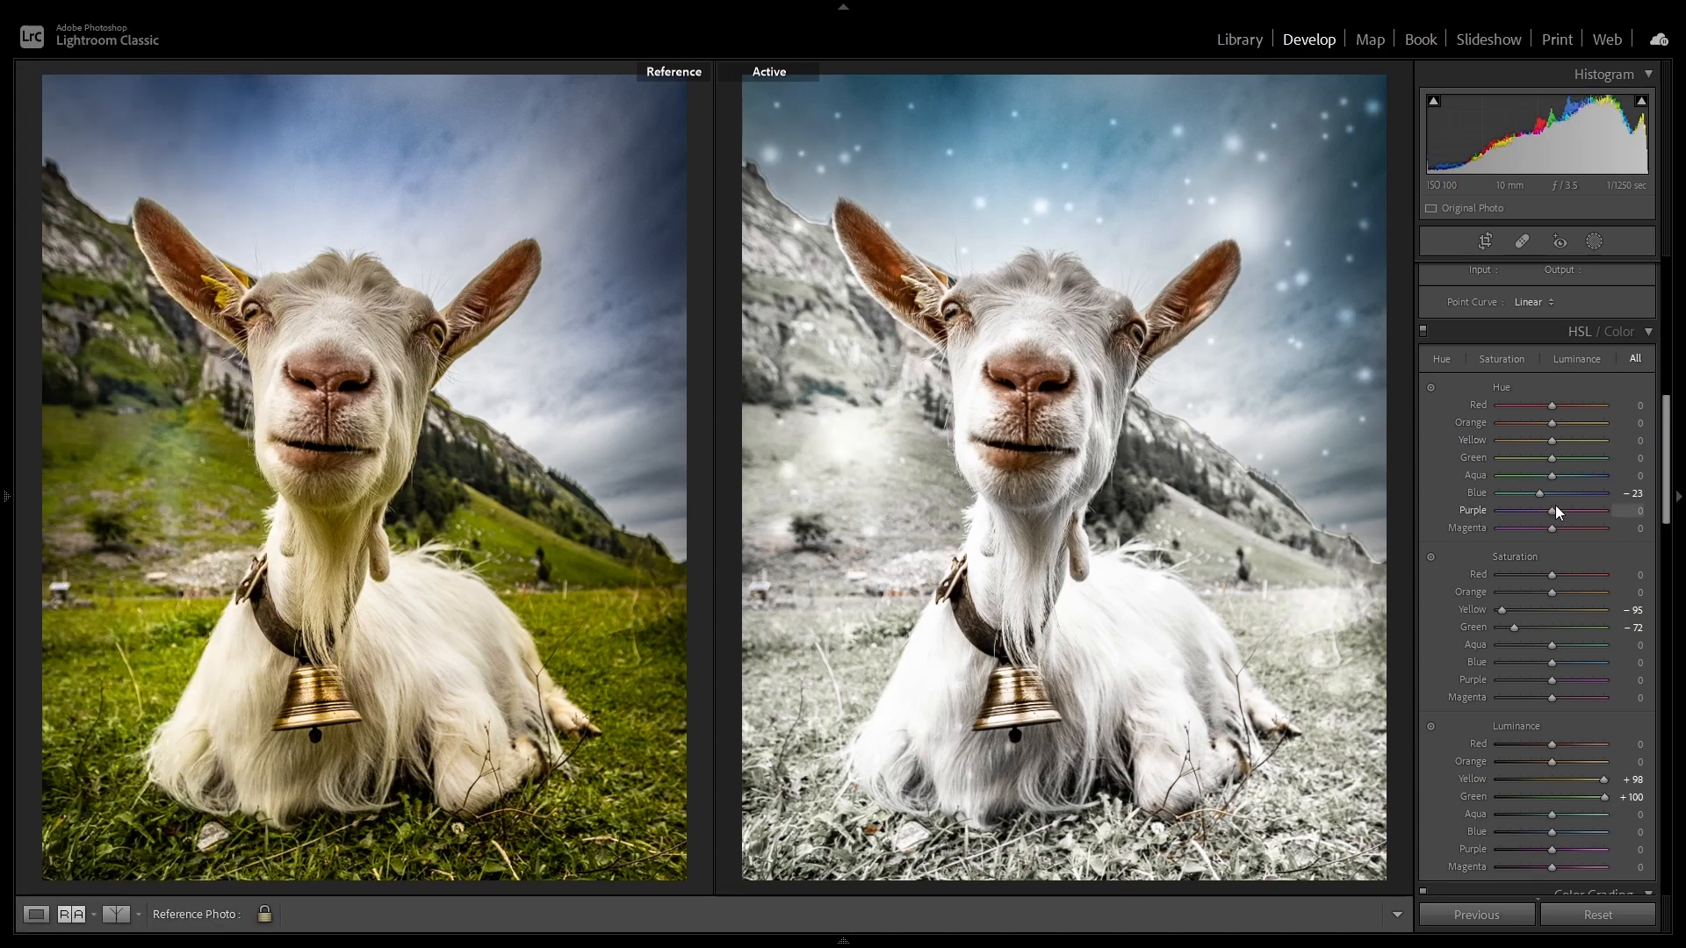
Set the Exposure of the goat photo's snow brush mask to 0.84 and finish masking.
scroll(1572, 456, "up", 10)
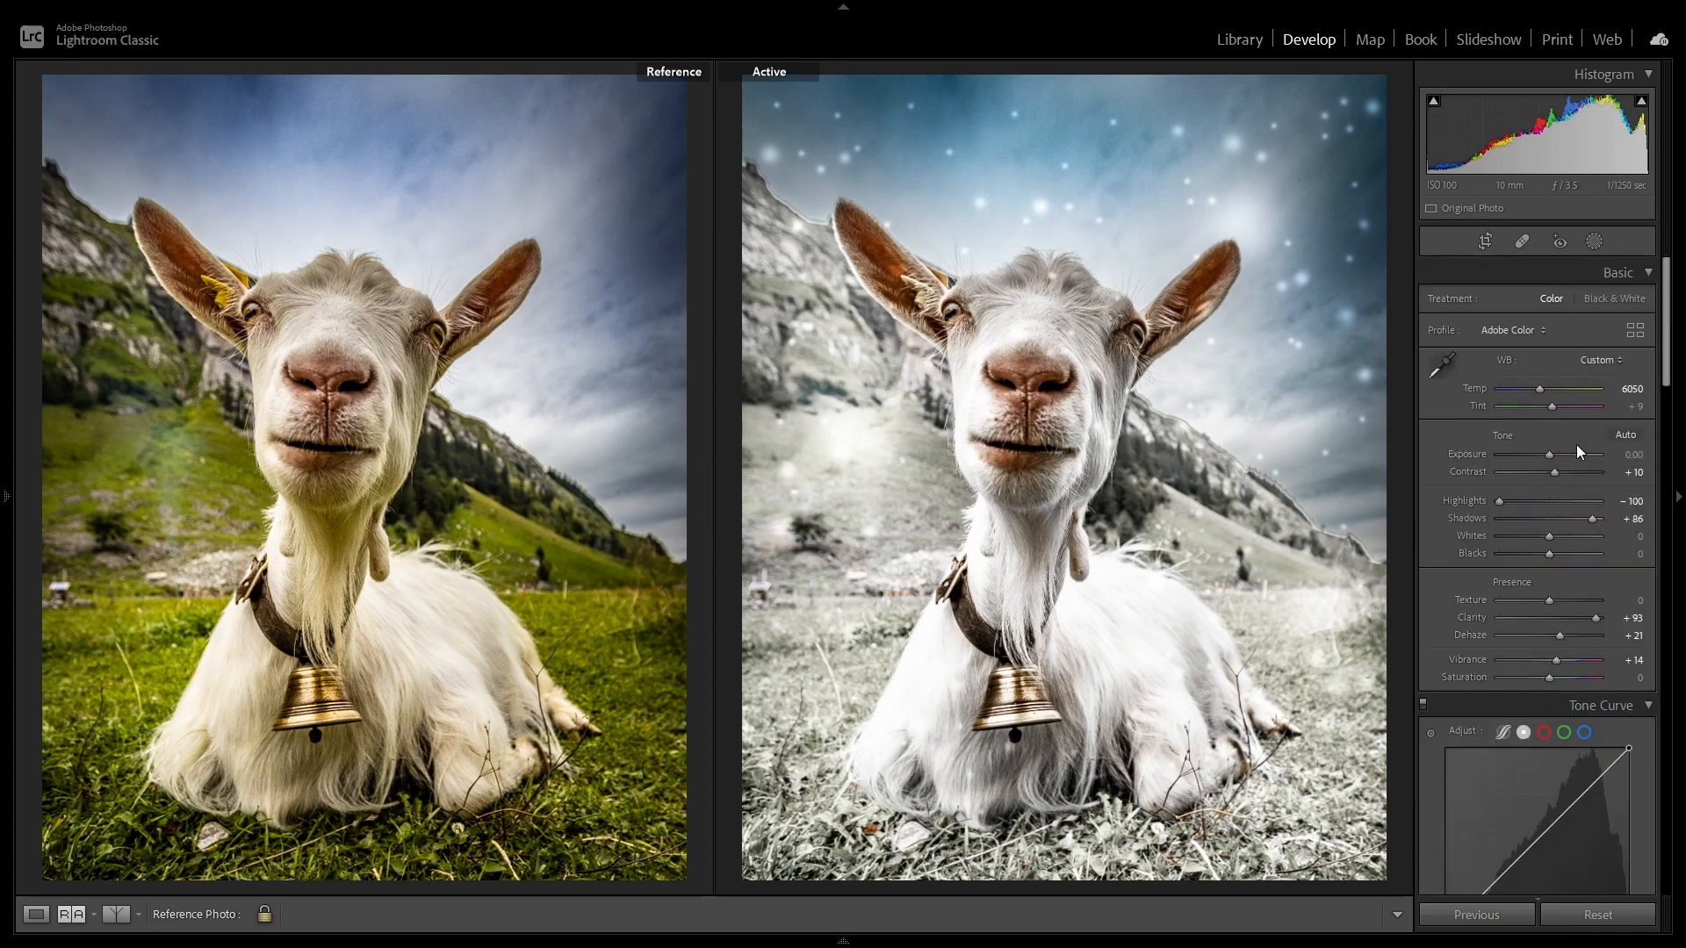
left_click(1594, 244)
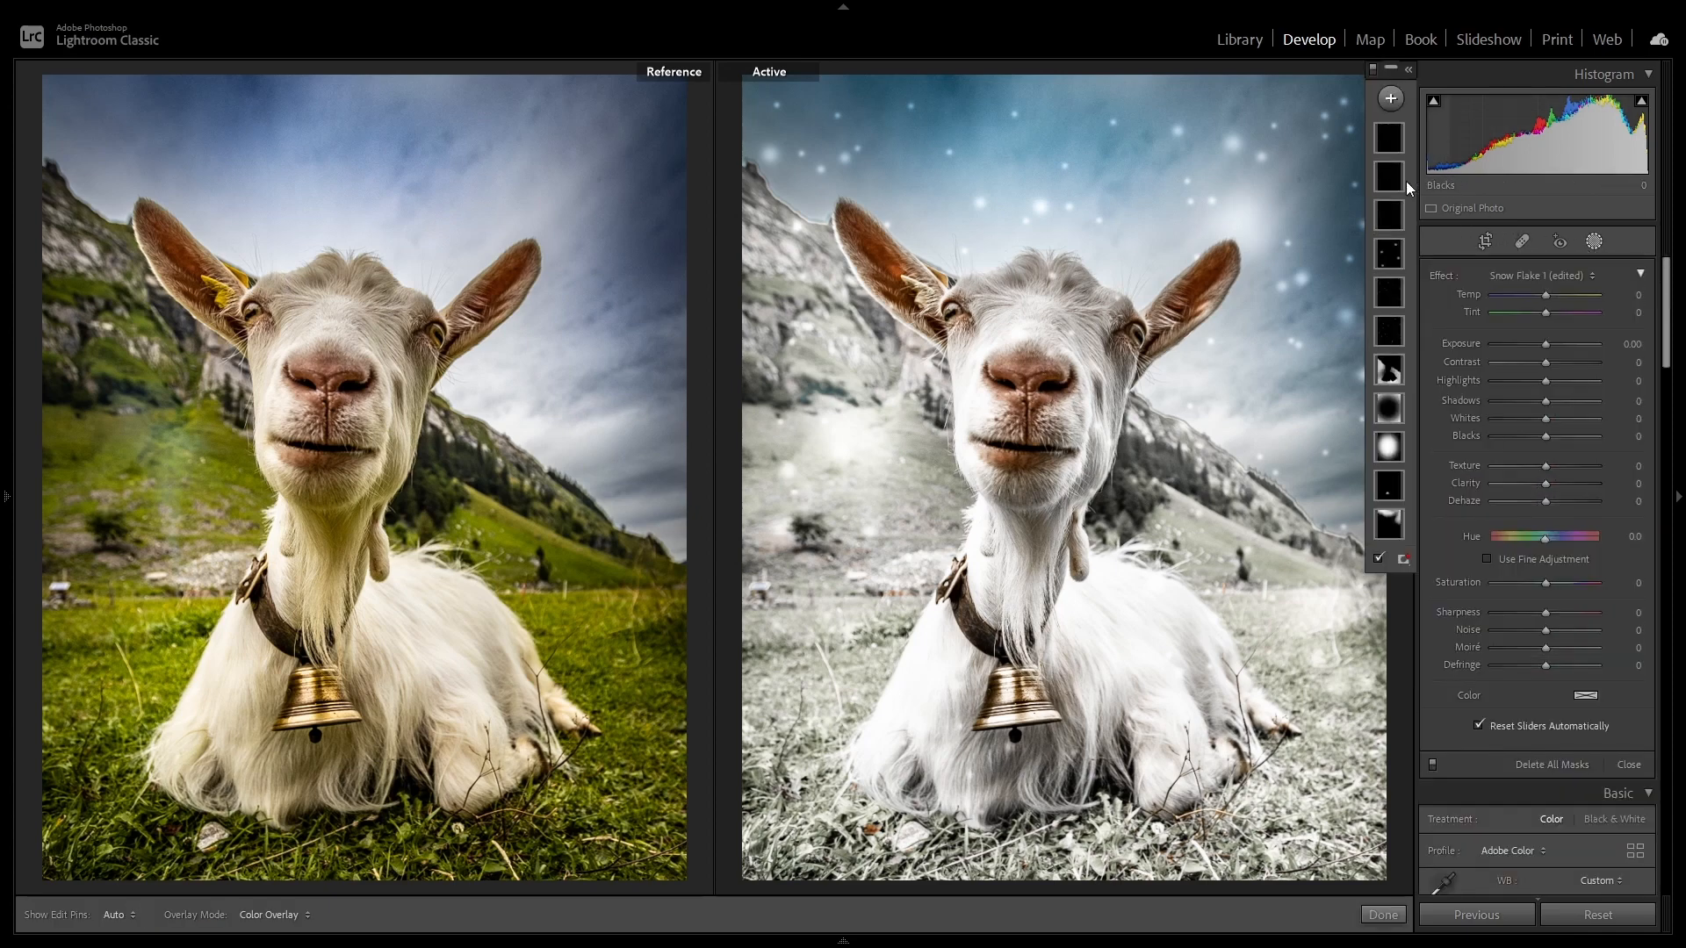
left_click(1384, 370)
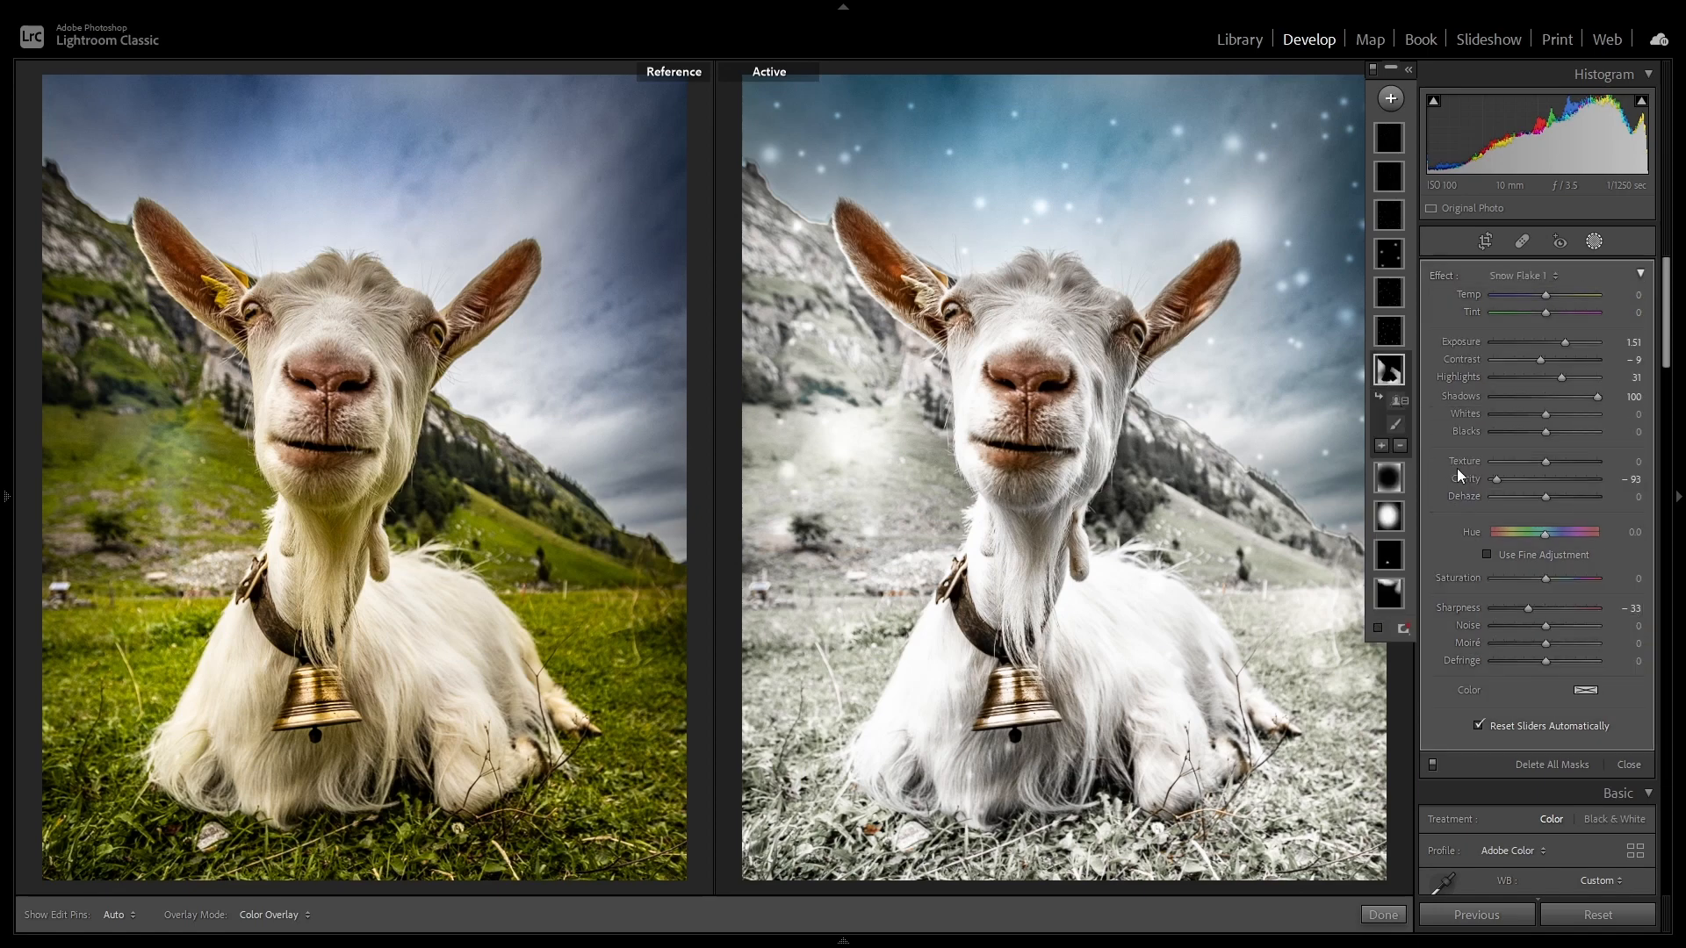
left_click_drag(1563, 344, 1553, 345)
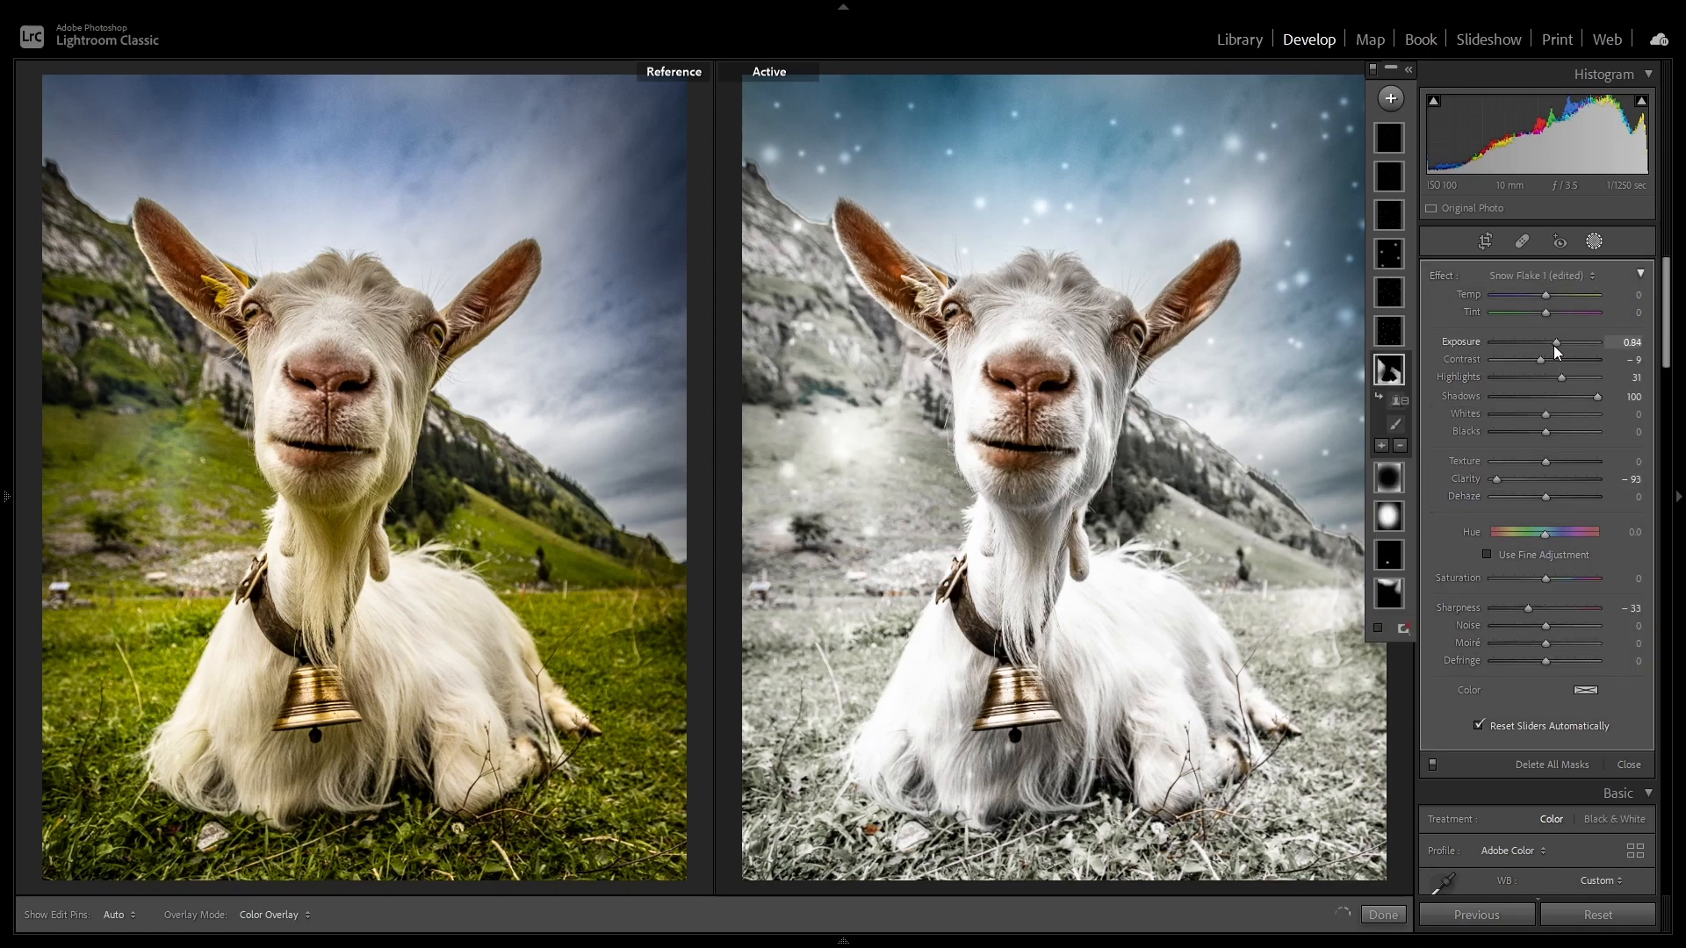
left_click(1394, 916)
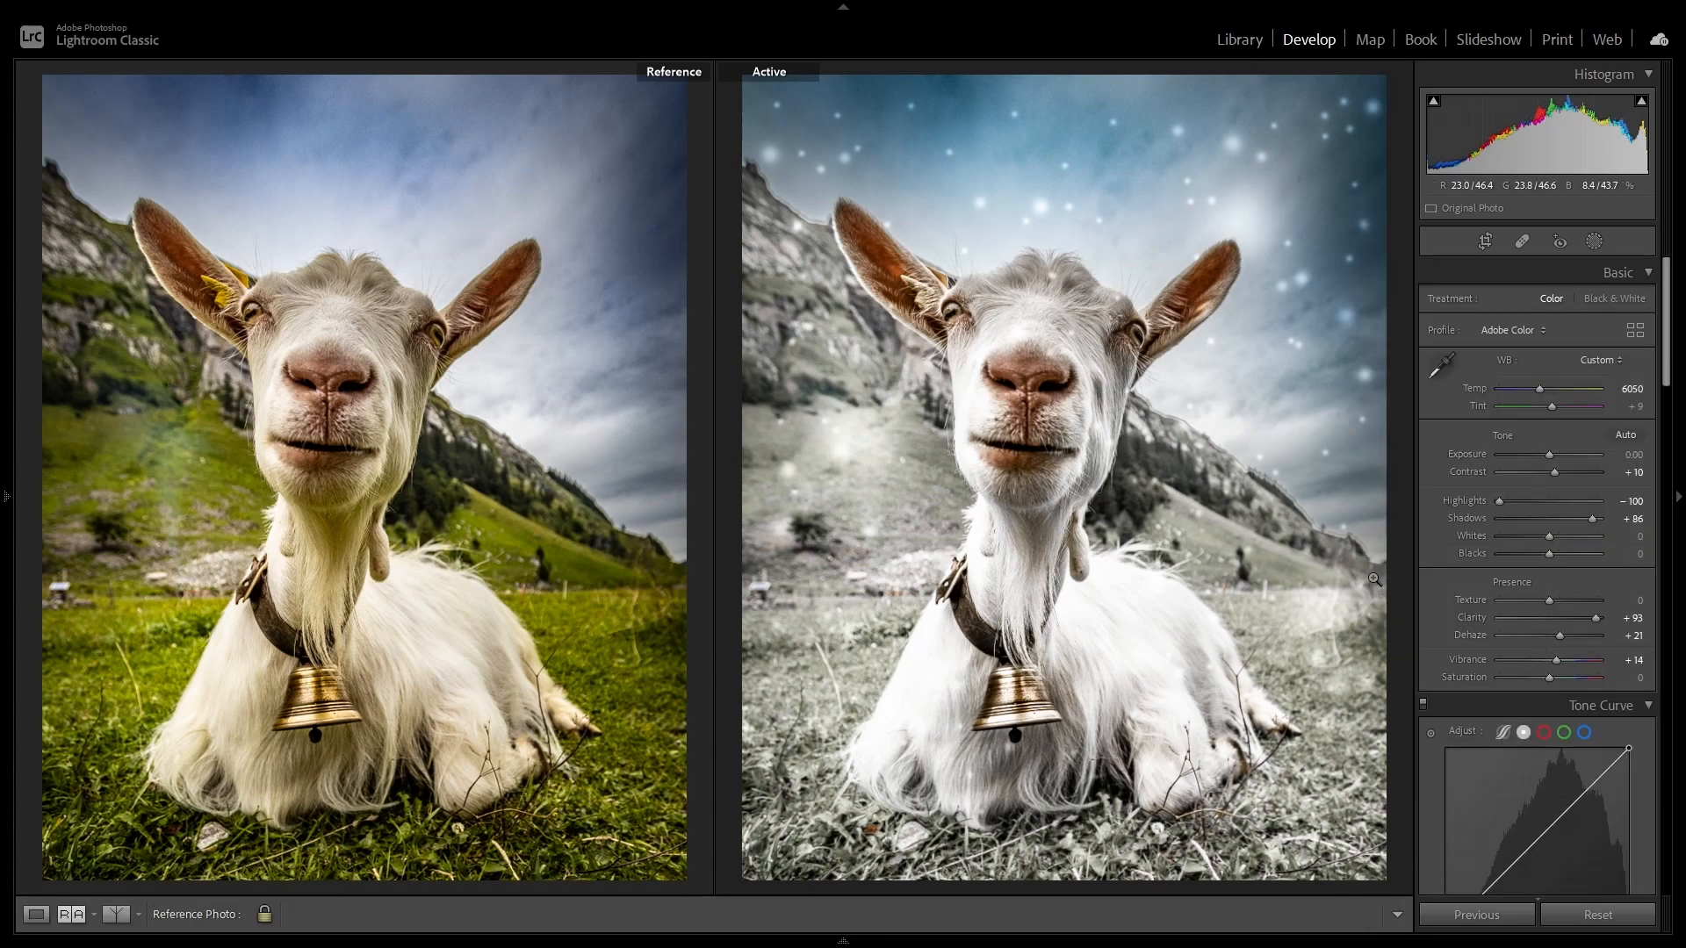